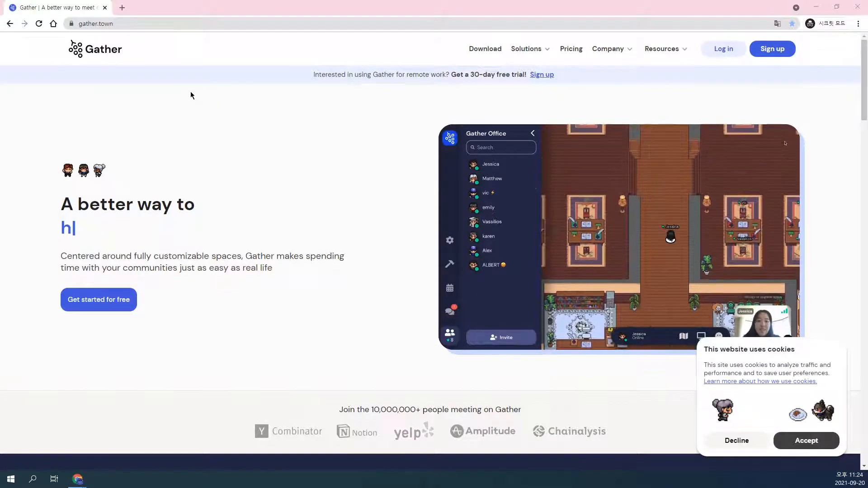
{"action": "left_click", "coordinate": [131, 23]}
{"action": "left_click_drag", "start_coordinate": [132, 24], "coordinate": [79, 24]}
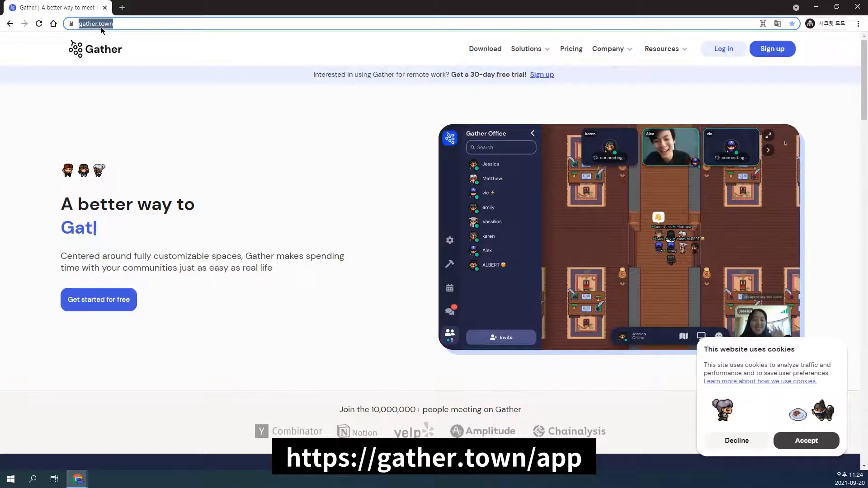
{"action": "left_click", "coordinate": [176, 24]}
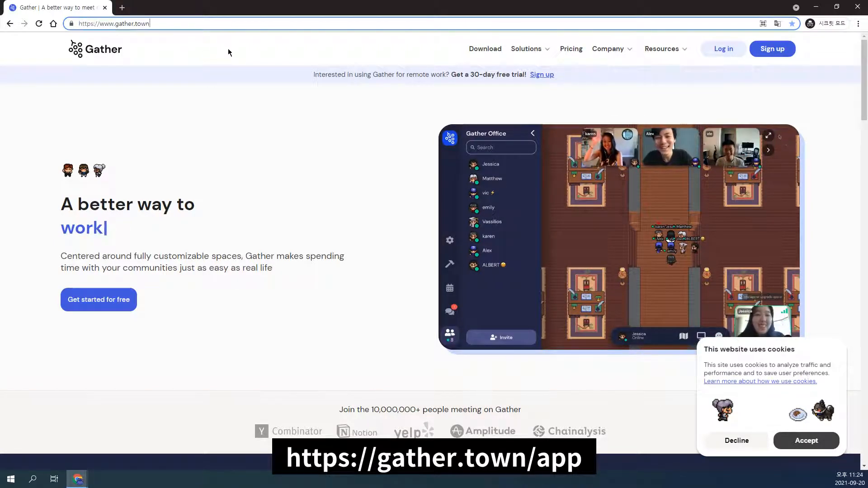
{"action": "left_click_drag", "start_coordinate": [174, 23], "coordinate": [67, 36]}
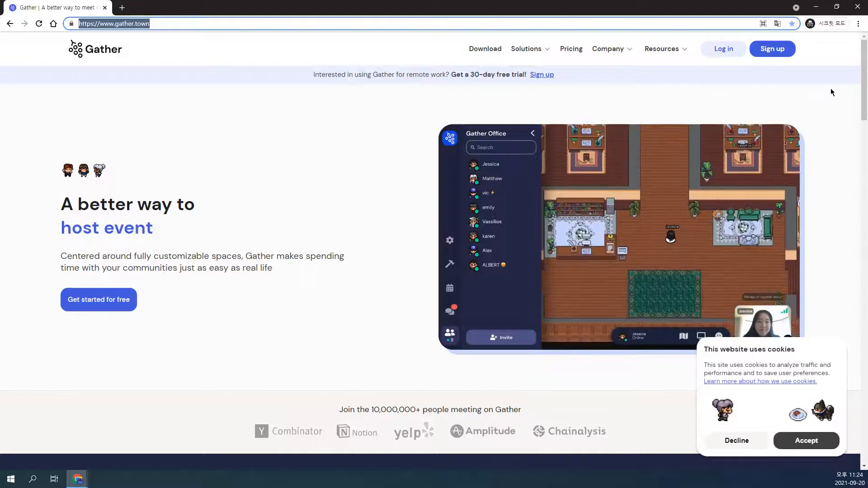
{"action": "left_click", "coordinate": [830, 89]}
Step: Go to the Gather spaces page and sign in with the listed Google account
{"action": "left_click", "coordinate": [775, 50]}
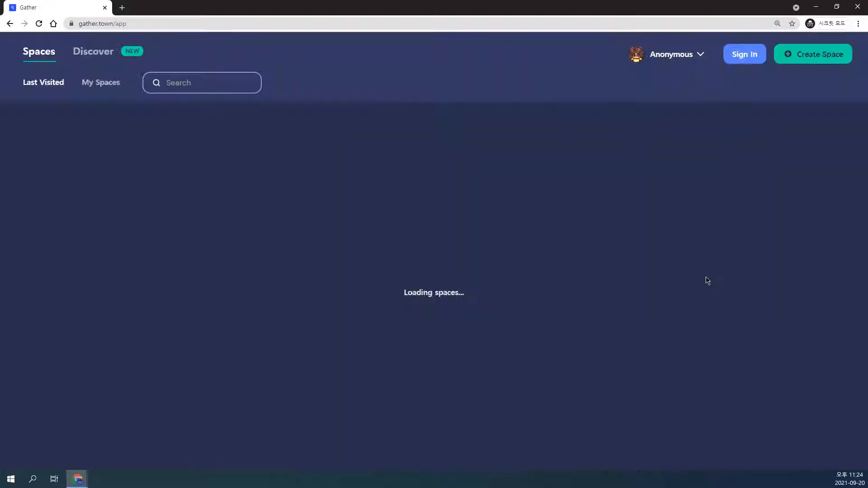
{"action": "left_click", "coordinate": [695, 61]}
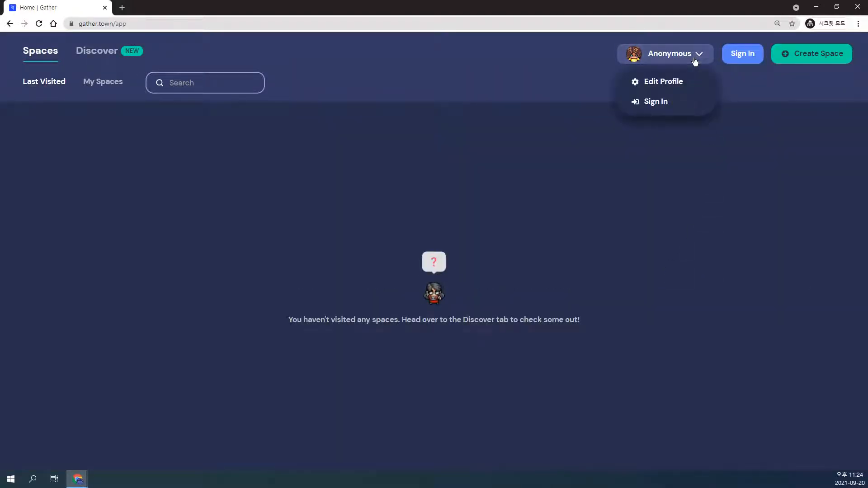
{"action": "left_click", "coordinate": [665, 105]}
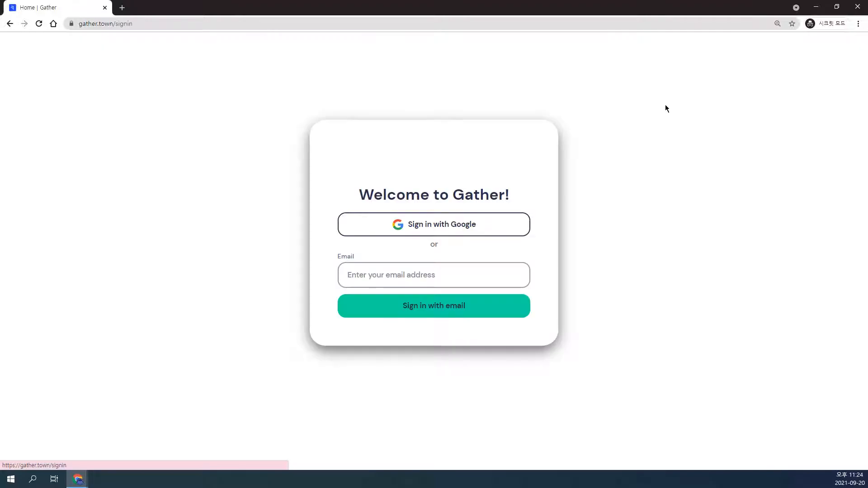
{"action": "left_click", "coordinate": [479, 229]}
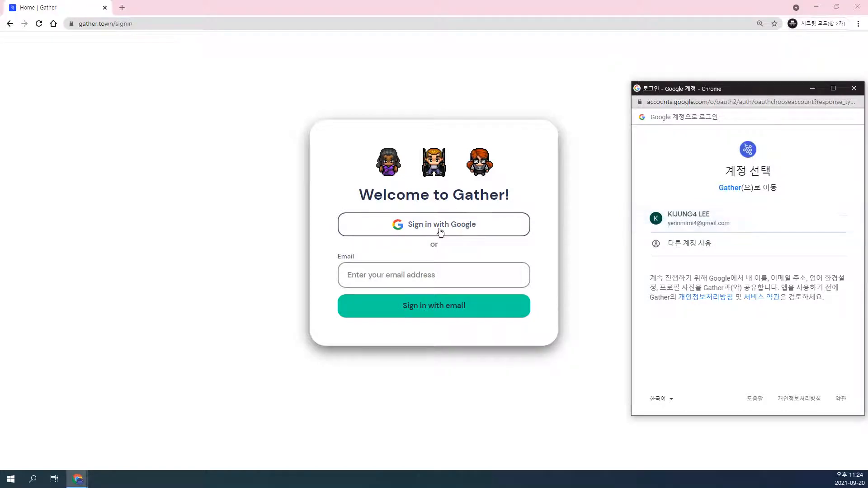
{"action": "left_click", "coordinate": [717, 224]}
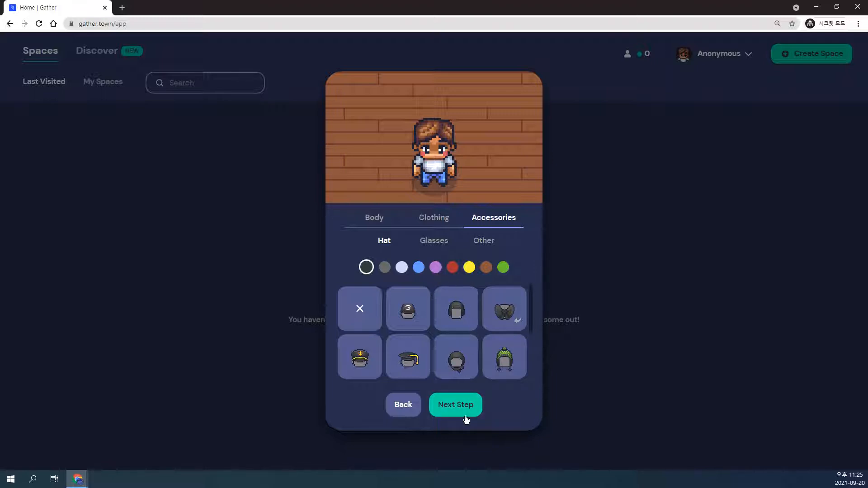
Step: Try hats on the avatar and choose the green knit hat with ear flaps
{"action": "left_click", "coordinate": [457, 311]}
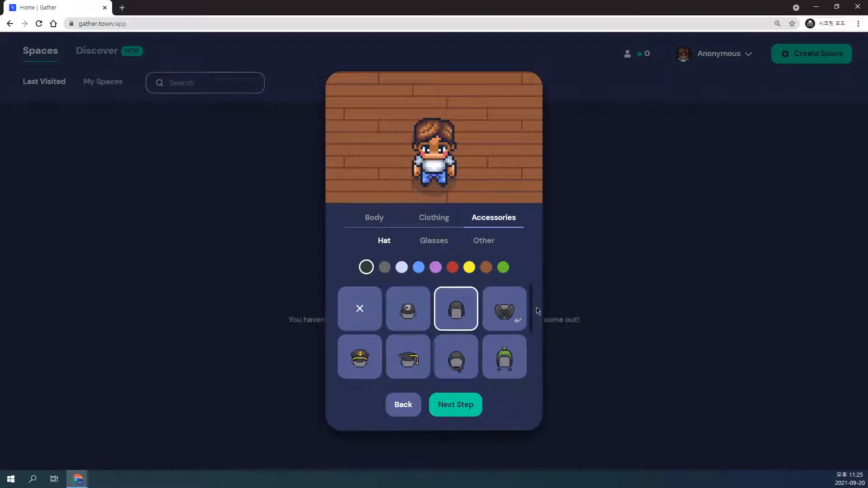
{"action": "left_click", "coordinate": [511, 317]}
{"action": "left_click", "coordinate": [504, 360]}
Step: Dress the avatar in a yellow top with a white middle and proceed to naming the character
{"action": "left_click", "coordinate": [442, 220]}
{"action": "left_click", "coordinate": [432, 316]}
{"action": "left_click", "coordinate": [470, 268]}
{"action": "left_click", "coordinate": [507, 332]}
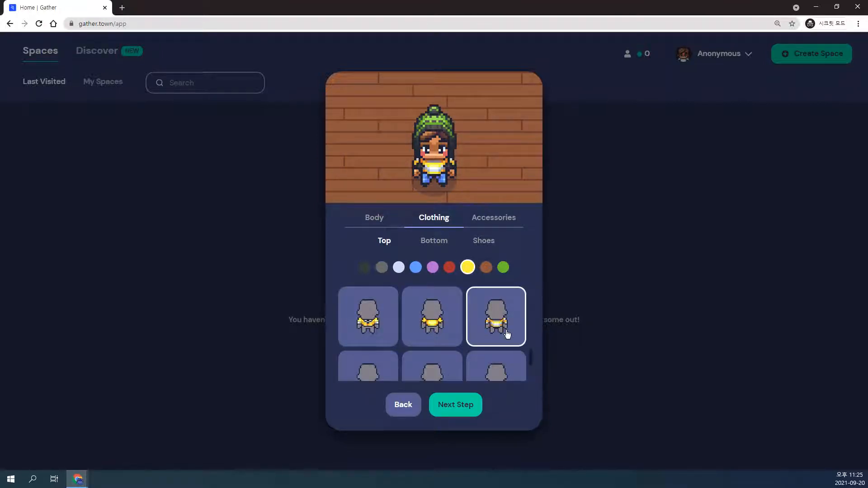
{"action": "left_click", "coordinate": [488, 243]}
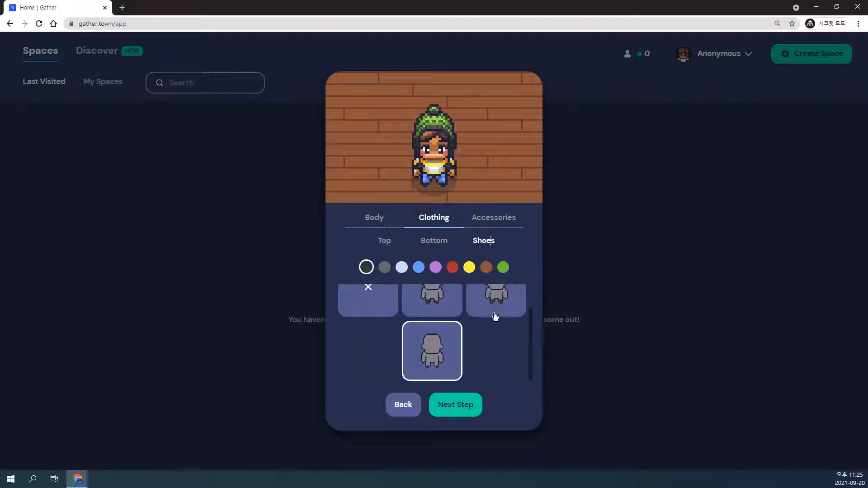
{"action": "left_click", "coordinate": [457, 409]}
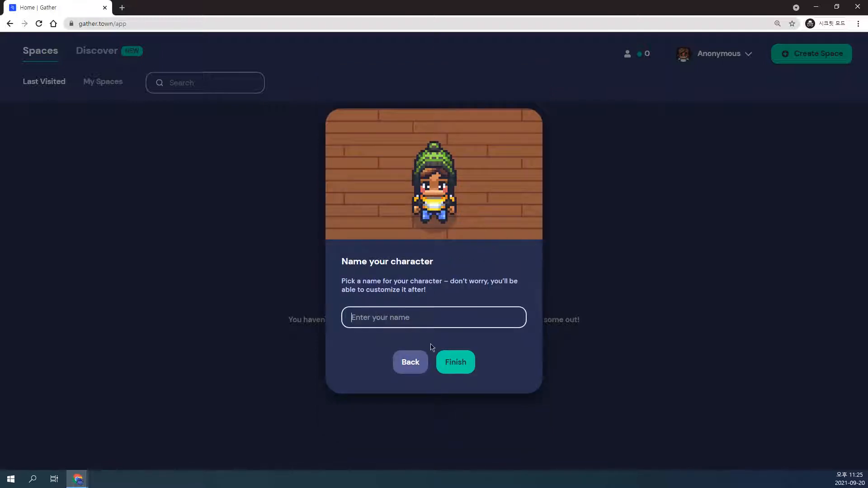
Step: Name the character with the account holder's full name and finish editing the character
{"action": "type", "text": "LEE KI "}
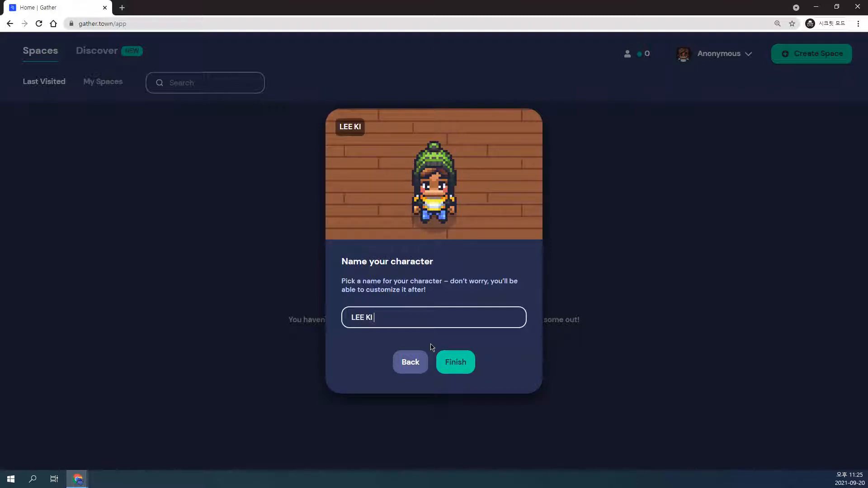
{"action": "type", "text": "JUNG"}
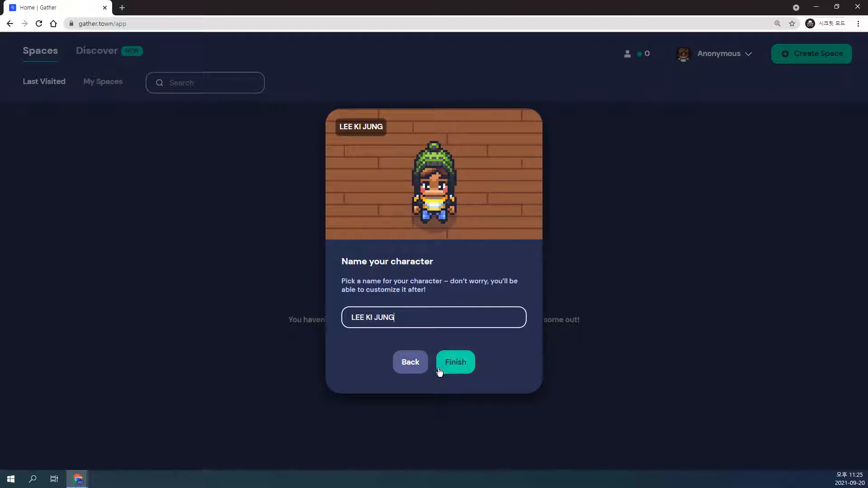
{"action": "left_click", "coordinate": [457, 368]}
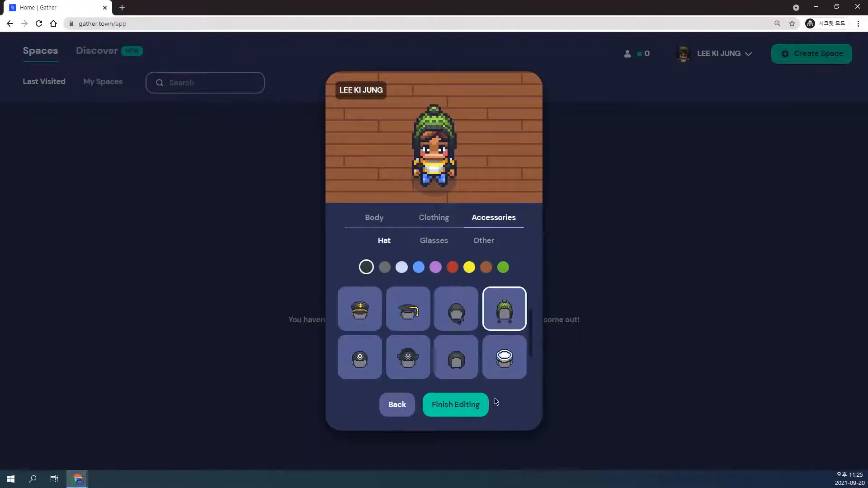
{"action": "left_click", "coordinate": [474, 412]}
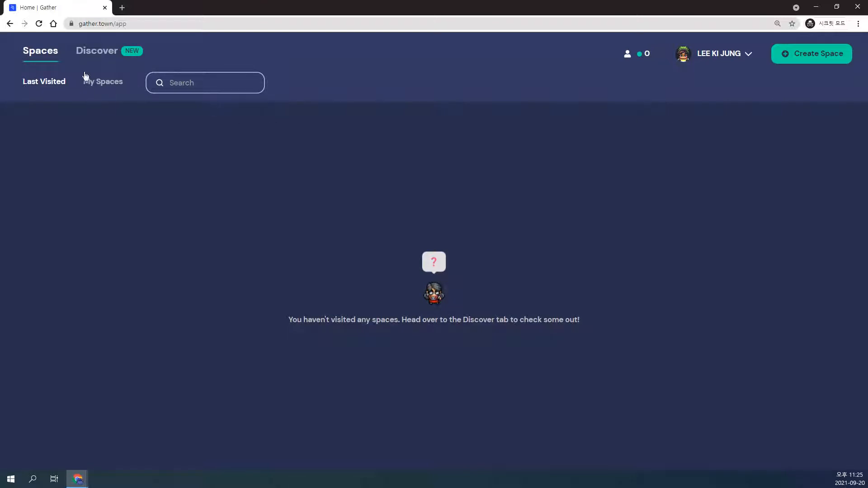
Step: Start creating a new space and browse the Office templates
{"action": "left_click", "coordinate": [816, 57]}
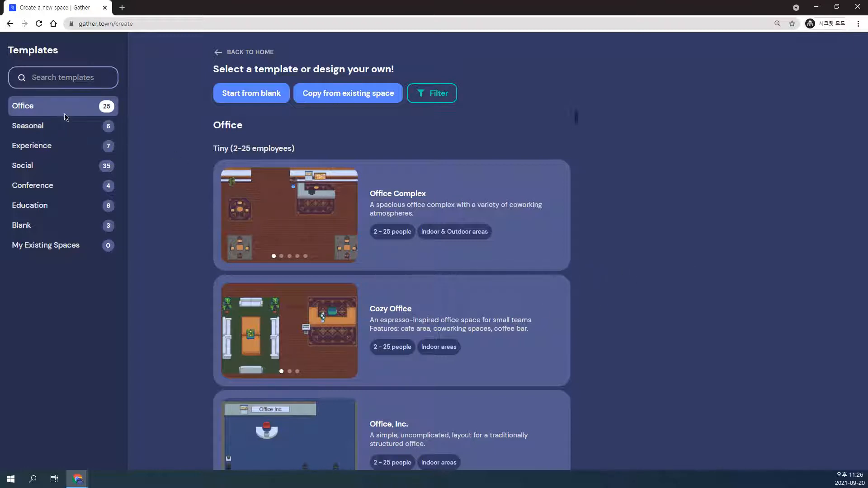
{"action": "scroll", "coordinate": [410, 284], "scroll_direction": "down", "scroll_amount": 5}
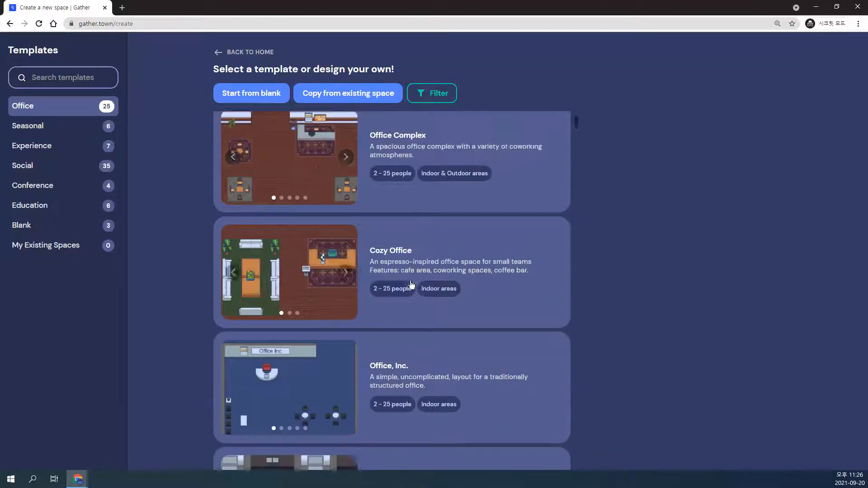
{"action": "scroll", "coordinate": [472, 313], "scroll_direction": "down", "scroll_amount": 15}
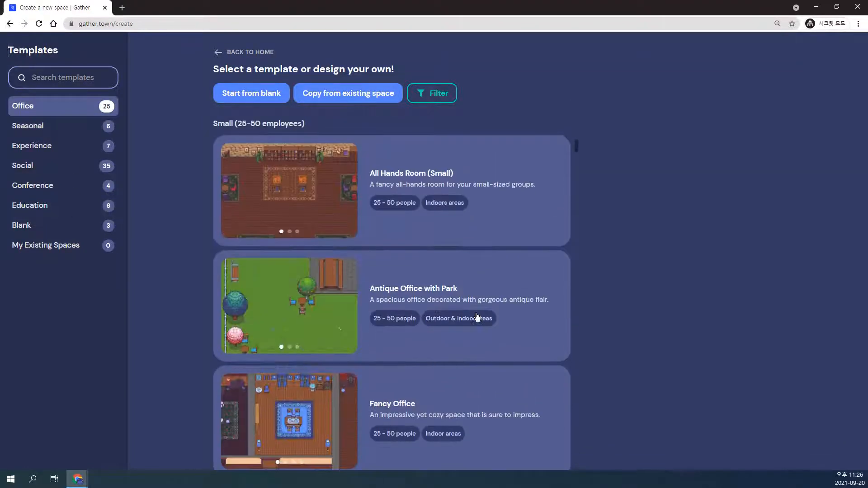
{"action": "scroll", "coordinate": [542, 316], "scroll_direction": "down", "scroll_amount": 10}
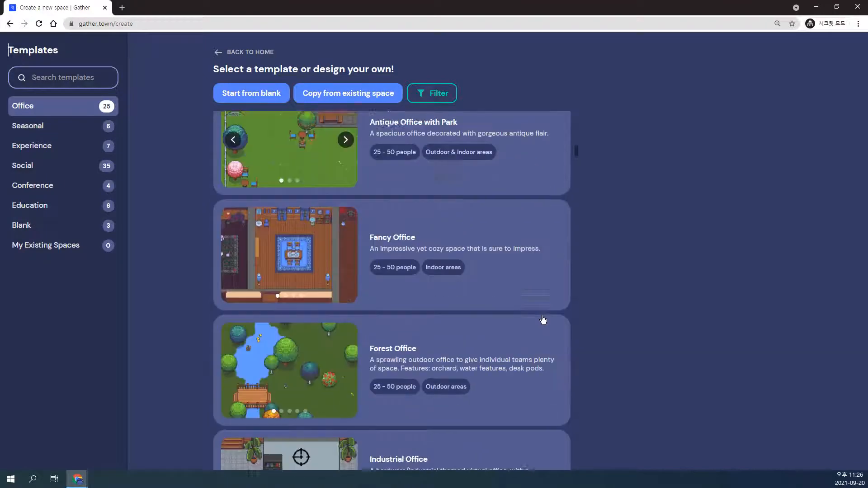
{"action": "scroll", "coordinate": [543, 320], "scroll_direction": "down", "scroll_amount": 15}
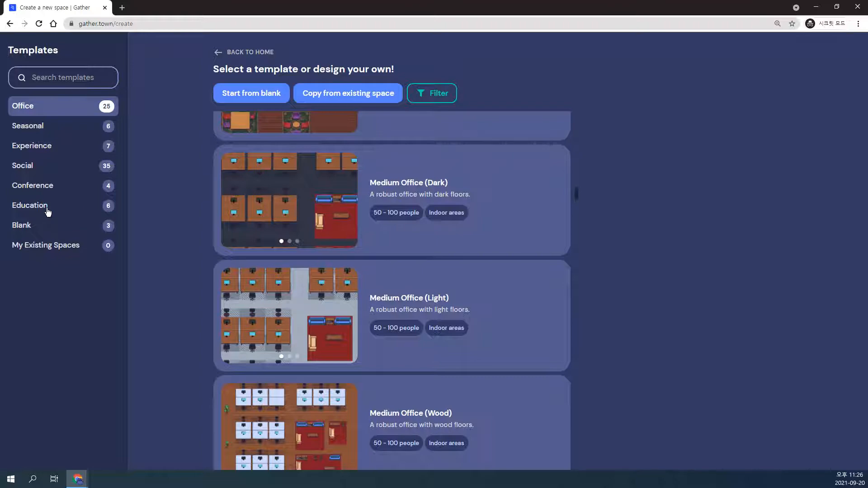
Step: Select the Classroom (Small) template from the Education category
{"action": "left_click", "coordinate": [45, 209]}
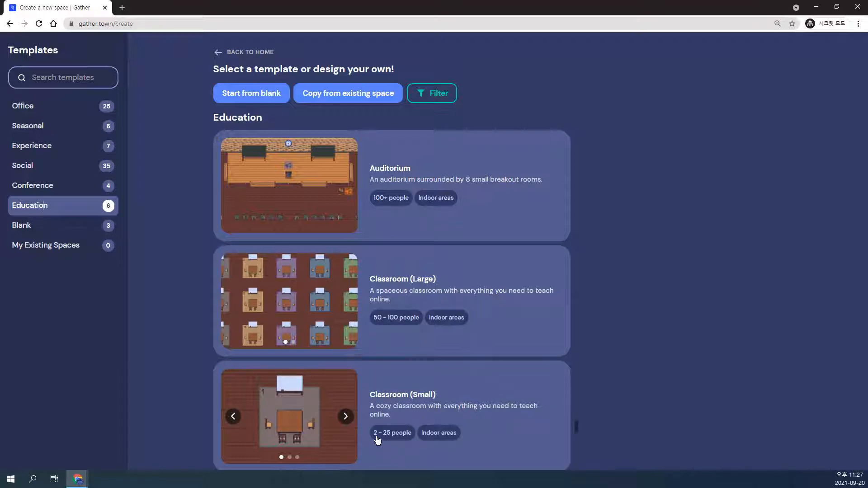
{"action": "scroll", "coordinate": [476, 411], "scroll_direction": "down", "scroll_amount": 2}
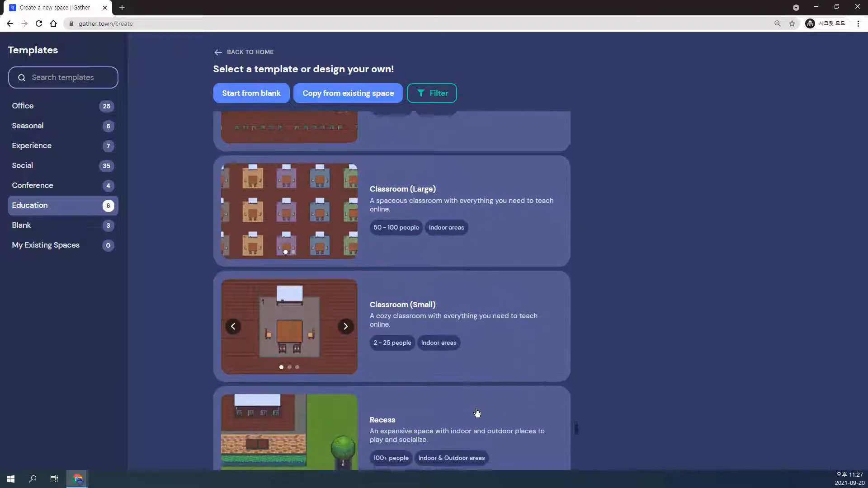
{"action": "left_click", "coordinate": [297, 324]}
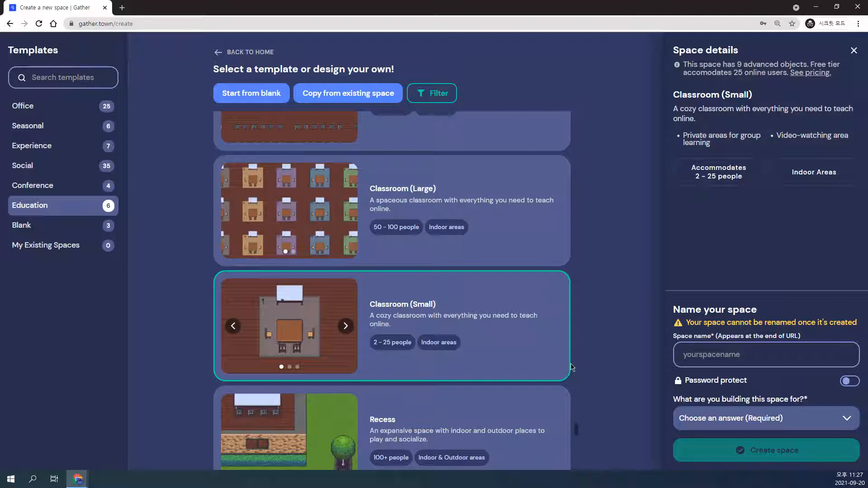
Step: Name the space with the owner's full name followed by CLASSROOM, leaving password protection off
{"action": "left_click", "coordinate": [747, 366]}
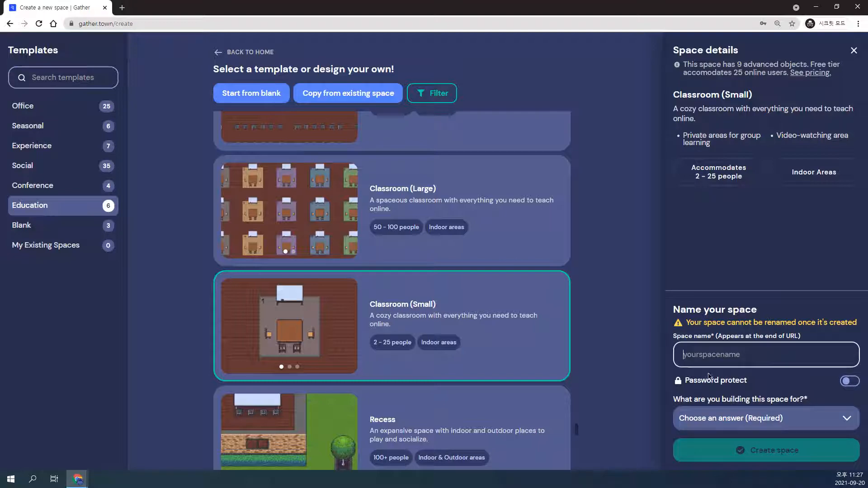
{"action": "type", "text": "ㄴ"}
{"action": "type", "text": "LEE KI JUNG"}
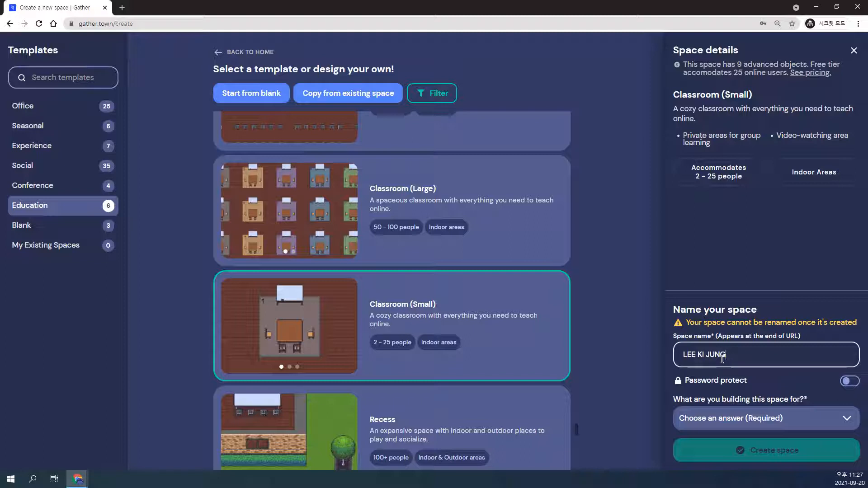
{"action": "type", "text": "'"}
{"action": "type", "text": "OOM"}
{"action": "left_click_drag", "start_coordinate": [685, 382], "coordinate": [749, 383]}
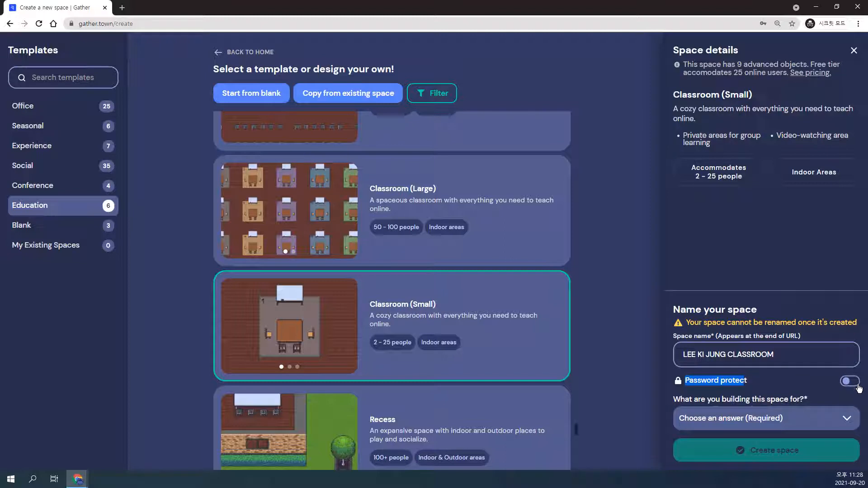
{"action": "left_click", "coordinate": [756, 384]}
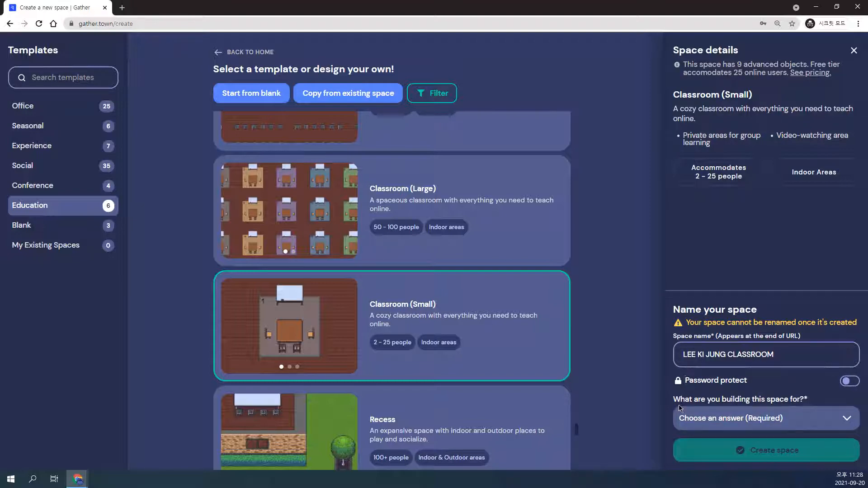
Step: Set the space's purpose to Classroom and create the space
{"action": "left_click", "coordinate": [790, 423]}
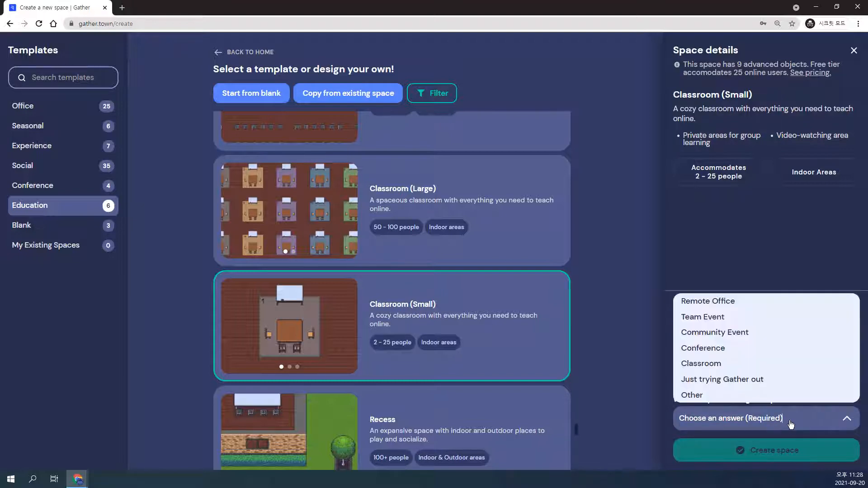
{"action": "left_click", "coordinate": [718, 365]}
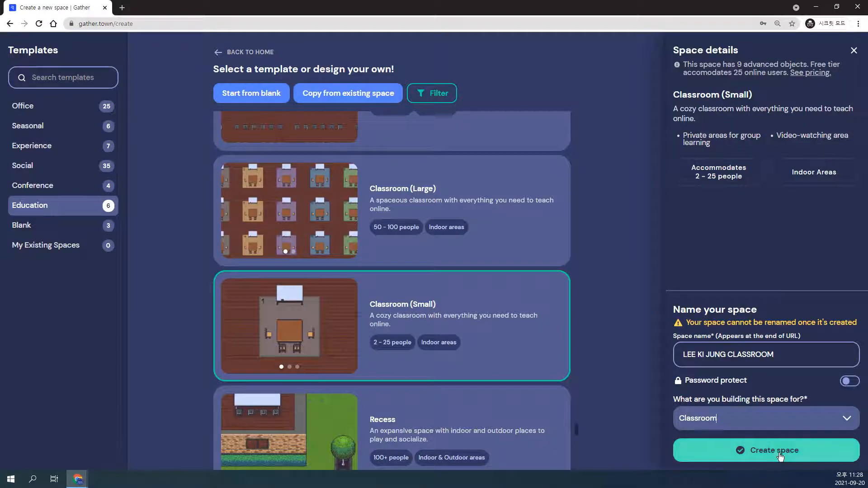
{"action": "left_click", "coordinate": [806, 456]}
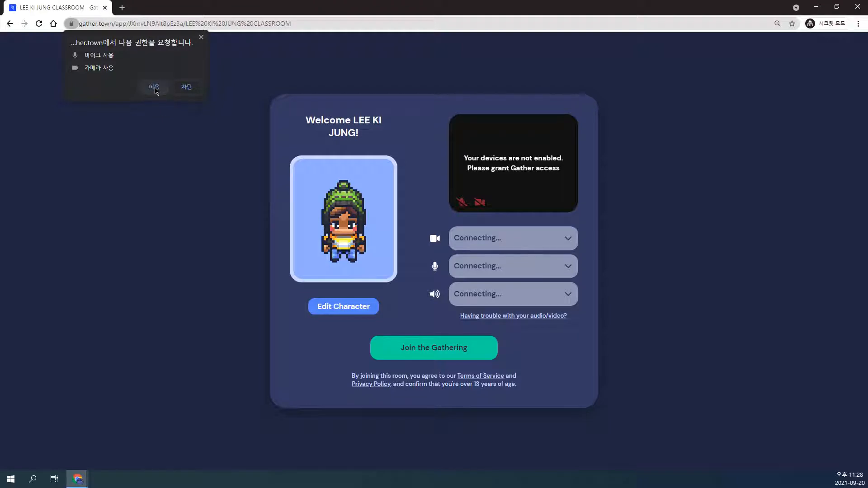
Step: Block microphone and camera access, and join the new classroom space without doing the tutorial
{"action": "left_click", "coordinate": [187, 87]}
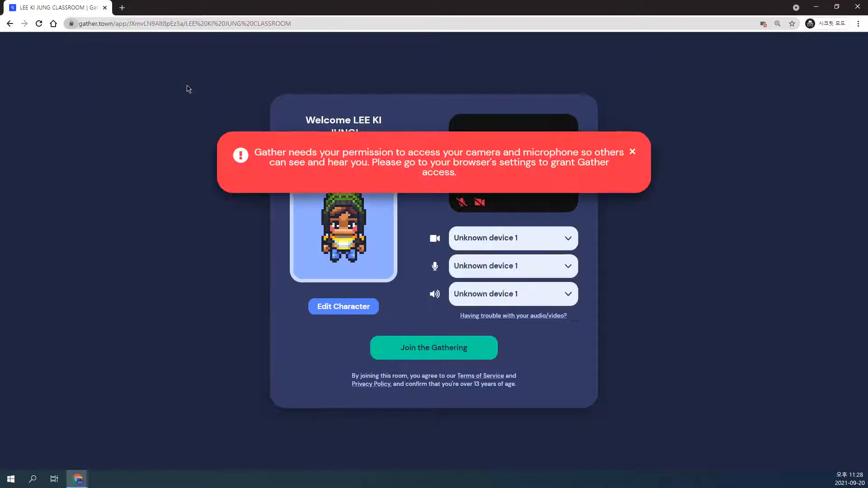
{"action": "left_click", "coordinate": [632, 151]}
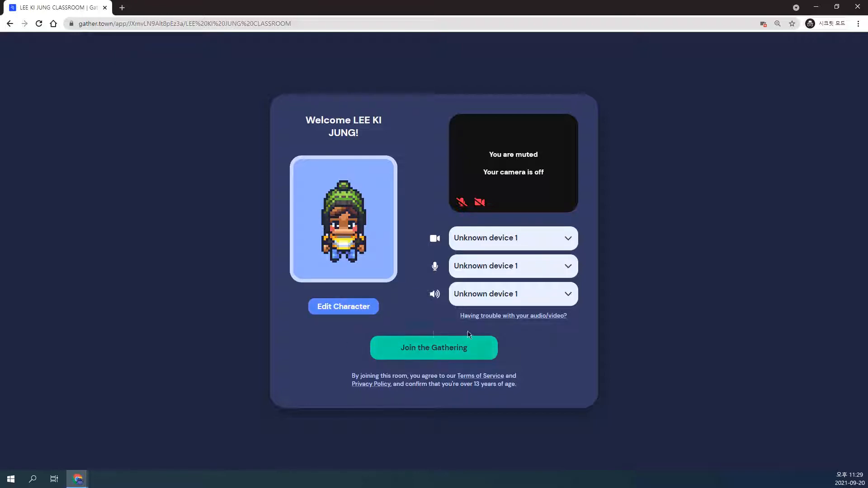
{"action": "left_click", "coordinate": [448, 355]}
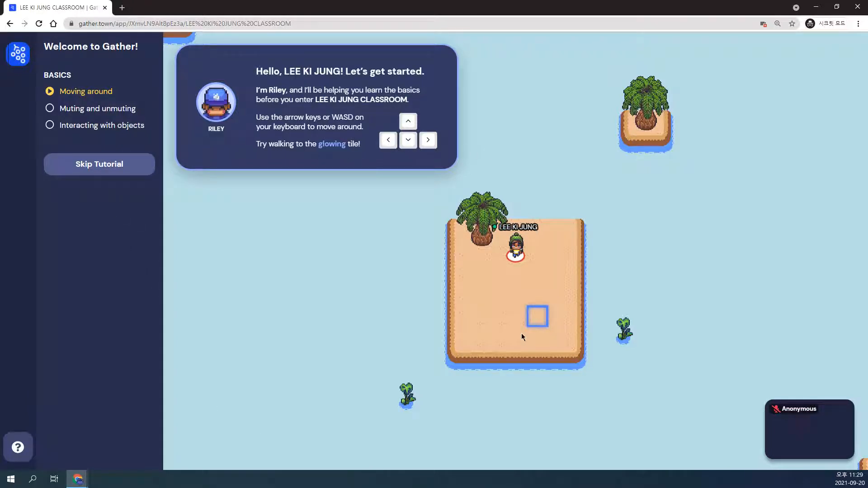
{"action": "left_click", "coordinate": [107, 170]}
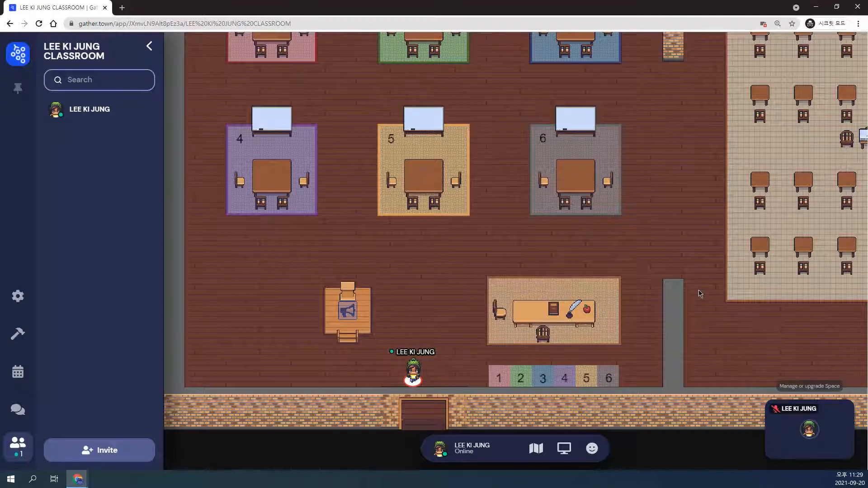
Step: Walk the avatar from the classroom entrance around the group tables and into private area 6
{"action": "key", "text": "Up"}
{"action": "key", "text": "Up"}
{"action": "key", "text": "Up"}
{"action": "key", "text": "Up"}
{"action": "key", "text": "Up"}
{"action": "key", "text": "Up"}
{"action": "key", "text": "Right"}
{"action": "key", "text": "Right"}
{"action": "key", "text": "Right"}
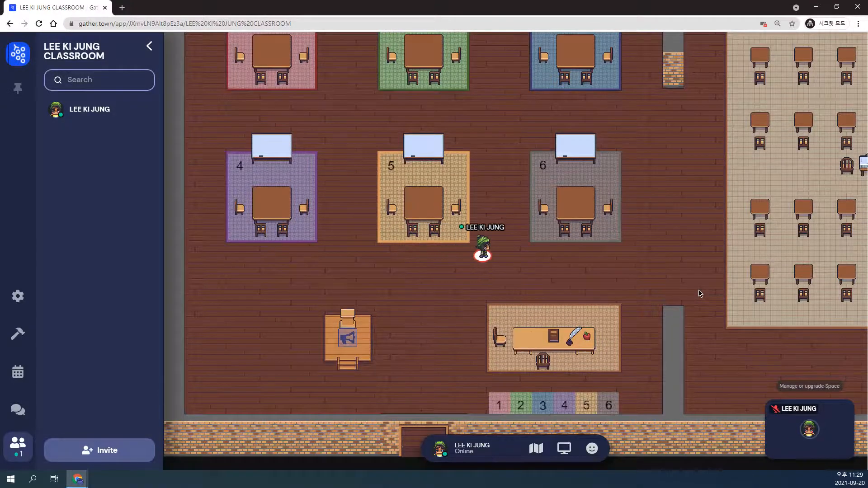
{"action": "key", "text": "Right"}
{"action": "key", "text": "Right"}
{"action": "key", "text": "Up"}
{"action": "key", "text": "Up"}
{"action": "key", "text": "Up"}
{"action": "key", "text": "Up"}
{"action": "key", "text": "Up"}
{"action": "key", "text": "Up"}
{"action": "key", "text": "Up"}
{"action": "key", "text": "Up"}
{"action": "key", "text": "Up"}
{"action": "key", "text": "Up"}
{"action": "key", "text": "Left"}
{"action": "key", "text": "Left"}
{"action": "key", "text": "Left"}
{"action": "key", "text": "Left"}
{"action": "key", "text": "Left"}
{"action": "key", "text": "Left"}
{"action": "key", "text": "Left"}
{"action": "key", "text": "Left"}
{"action": "key", "text": "Left"}
{"action": "key", "text": "Left"}
{"action": "key", "text": "Down"}
{"action": "key", "text": "Down"}
{"action": "key", "text": "Down"}
{"action": "key", "text": "Down"}
{"action": "key", "text": "Down"}
{"action": "key", "text": "Down"}
{"action": "key", "text": "Down"}
{"action": "key", "text": "Down"}
{"action": "key", "text": "Down"}
{"action": "key", "text": "Down"}
{"action": "key", "text": "Down"}
{"action": "key", "text": "Down"}
{"action": "key", "text": "Down"}
{"action": "key", "text": "Right"}
{"action": "key", "text": "Right"}
{"action": "key", "text": "Right"}
{"action": "key", "text": "Right"}
{"action": "key", "text": "Right"}
{"action": "key", "text": "Right"}
{"action": "key", "text": "Right"}
{"action": "key", "text": "Right"}
{"action": "key", "text": "Right"}
{"action": "key", "text": "Up"}
{"action": "key", "text": "Up"}
{"action": "key", "text": "Up"}
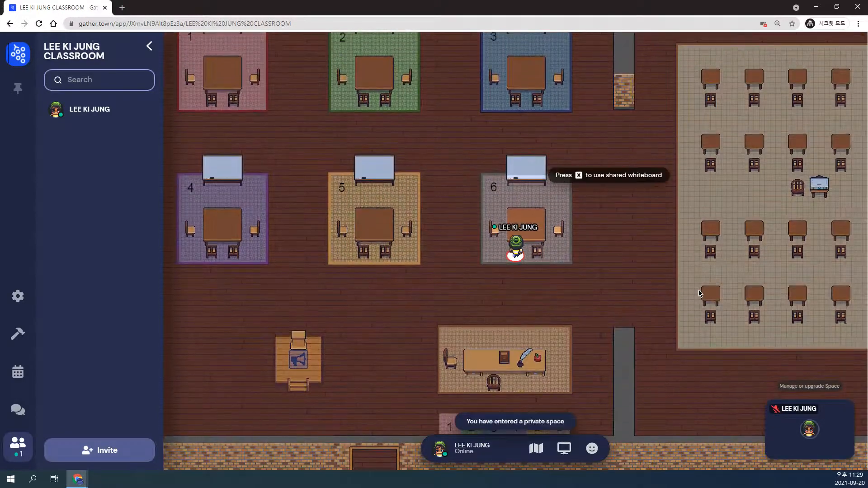
Step: Walk the avatar from area 6 to the spot beside the whiteboard inside private area 5
{"action": "key", "text": "Right"}
{"action": "key", "text": "Right"}
{"action": "key", "text": "Up"}
{"action": "key", "text": "Up"}
{"action": "key", "text": "Up"}
{"action": "key", "text": "Up"}
{"action": "key", "text": "Up"}
{"action": "key", "text": "Left"}
{"action": "key", "text": "Left"}
{"action": "key", "text": "Left"}
{"action": "key", "text": "Left"}
{"action": "key", "text": "Left"}
{"action": "key", "text": "Left"}
{"action": "key", "text": "Down"}
{"action": "key", "text": "Down"}
{"action": "key", "text": "Down"}
{"action": "key", "text": "Down"}
{"action": "key", "text": "Down"}
{"action": "key", "text": "Down"}
{"action": "key", "text": "Down"}
{"action": "key", "text": "Left"}
{"action": "key", "text": "Left"}
{"action": "key", "text": "Left"}
{"action": "key", "text": "Left"}
{"action": "key", "text": "Left"}
{"action": "key", "text": "Left"}
{"action": "key", "text": "Left"}
{"action": "key", "text": "Left"}
{"action": "key", "text": "Up"}
{"action": "key", "text": "Up"}
{"action": "key", "text": "Up"}
{"action": "key", "text": "Up"}
{"action": "key", "text": "Up"}
{"action": "key", "text": "Up"}
{"action": "key", "text": "Up"}
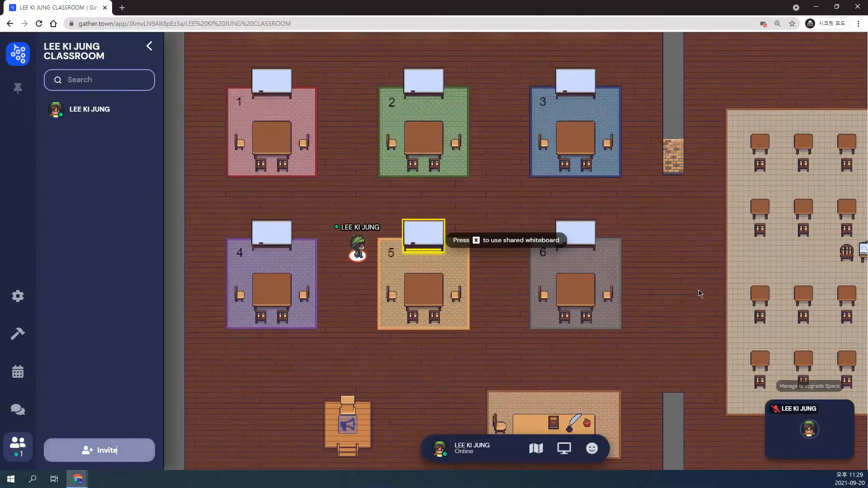
{"action": "key", "text": "Right"}
{"action": "key", "text": "Right"}
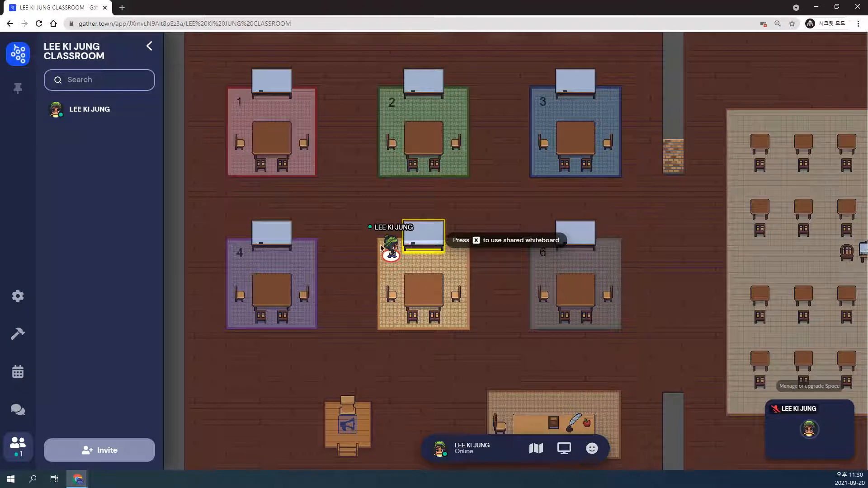
Step: Open area 5's shared whiteboard, scribble freehand black curves on its canvas with the pencil tool, and close the whiteboard
{"action": "key", "text": "x"}
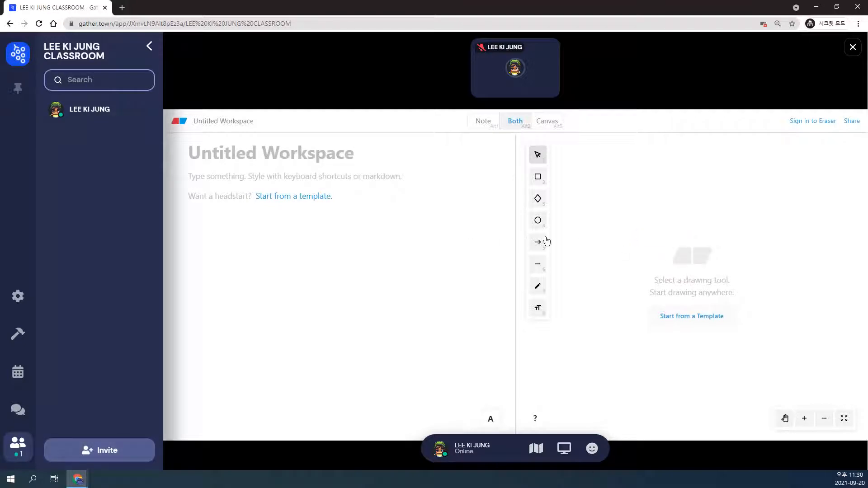
{"action": "left_click", "coordinate": [538, 287]}
{"action": "mouse_move", "coordinate": [640, 248]}
{"action": "left_mouse_down"}
{"action": "mouse_move", "coordinate": [709, 233]}
{"action": "mouse_move", "coordinate": [771, 306]}
{"action": "mouse_move", "coordinate": [737, 349]}
{"action": "mouse_move", "coordinate": [686, 305]}
{"action": "mouse_move", "coordinate": [637, 286]}
{"action": "mouse_move", "coordinate": [630, 257]}
{"action": "left_mouse_up"}
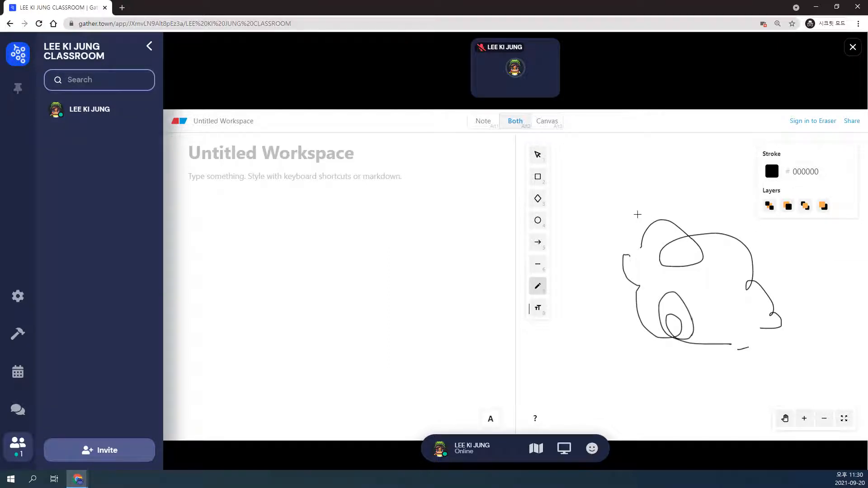
{"action": "mouse_move", "coordinate": [631, 214]}
{"action": "left_mouse_down"}
{"action": "mouse_move", "coordinate": [704, 213]}
{"action": "mouse_move", "coordinate": [778, 240]}
{"action": "mouse_move", "coordinate": [785, 270]}
{"action": "left_mouse_up"}
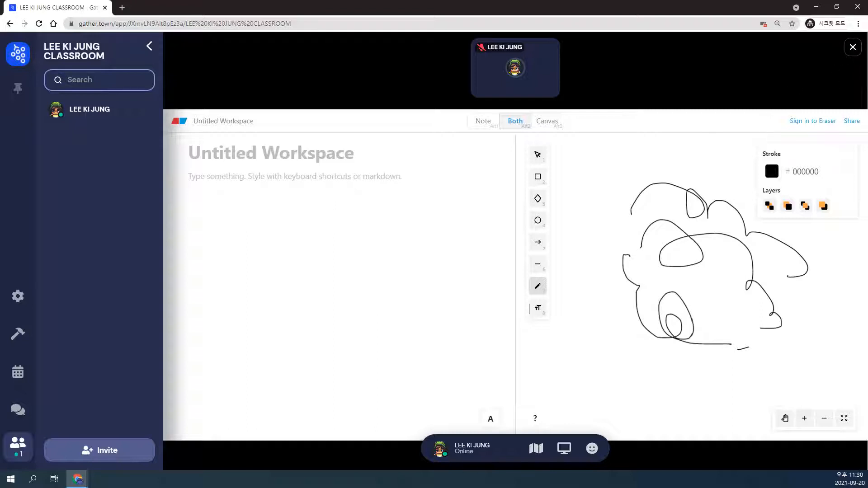
{"action": "left_click", "coordinate": [852, 47]}
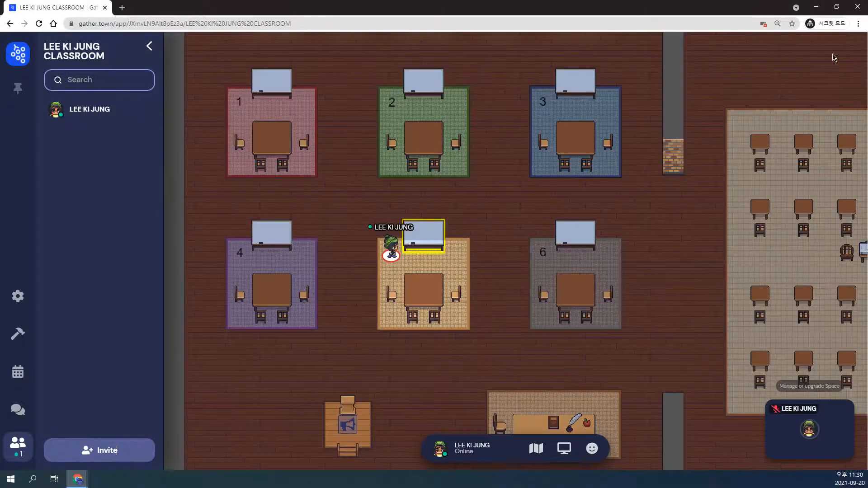
Step: Walk the avatar from area 5 through the wall opening to the near edge of the rows of student desks
{"action": "key", "text": "Left"}
{"action": "key", "text": "Left"}
{"action": "key", "text": "Left"}
{"action": "key", "text": "Down"}
{"action": "key", "text": "Down"}
{"action": "key", "text": "Down"}
{"action": "key", "text": "Right"}
{"action": "key", "text": "Right"}
{"action": "key", "text": "Right"}
{"action": "key", "text": "Right"}
{"action": "key", "text": "Right"}
{"action": "key", "text": "Right"}
{"action": "key", "text": "Right"}
{"action": "key", "text": "Right"}
{"action": "key", "text": "Right"}
{"action": "key", "text": "Up"}
{"action": "key", "text": "Up"}
{"action": "key", "text": "Up"}
{"action": "key", "text": "Up"}
{"action": "key", "text": "Up"}
{"action": "key", "text": "Right"}
{"action": "key", "text": "Right"}
{"action": "key", "text": "Right"}
{"action": "key", "text": "Right"}
{"action": "key", "text": "Right"}
{"action": "key", "text": "Right"}
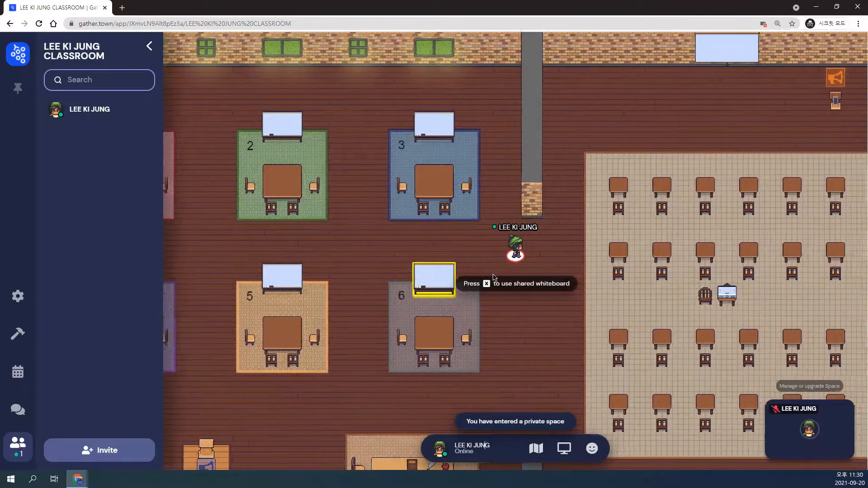
{"action": "key", "text": "Right"}
{"action": "key", "text": "Right"}
{"action": "key", "text": "Down"}
{"action": "key", "text": "Down"}
{"action": "key", "text": "Down"}
{"action": "key", "text": "Down"}
{"action": "key", "text": "Down"}
{"action": "key", "text": "Down"}
{"action": "key", "text": "Down"}
{"action": "key", "text": "Right"}
{"action": "key", "text": "Right"}
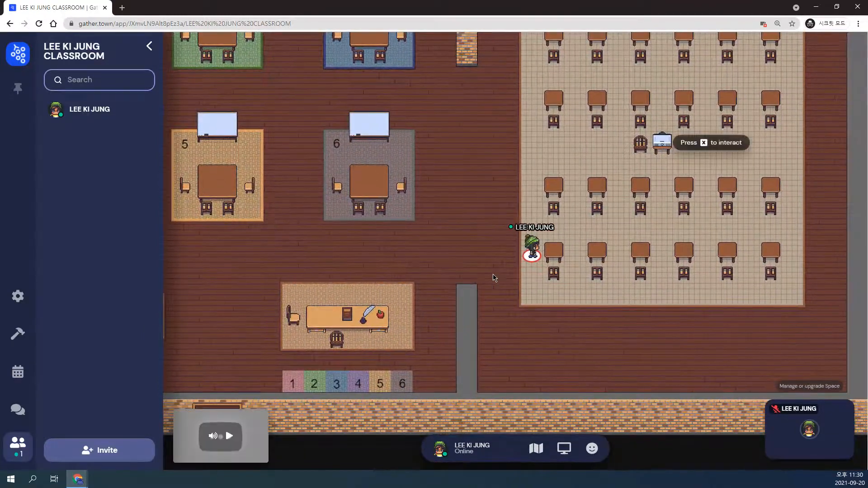
Step: Walk the avatar back from the student desks, past area 6's whiteboard, to the floor just above the teacher's desk
{"action": "key", "text": "Up"}
{"action": "key", "text": "Up"}
{"action": "key", "text": "Up"}
{"action": "key", "text": "Up"}
{"action": "key", "text": "Up"}
{"action": "key", "text": "Up"}
{"action": "key", "text": "Left"}
{"action": "key", "text": "Left"}
{"action": "key", "text": "Left"}
{"action": "key", "text": "Left"}
{"action": "key", "text": "Left"}
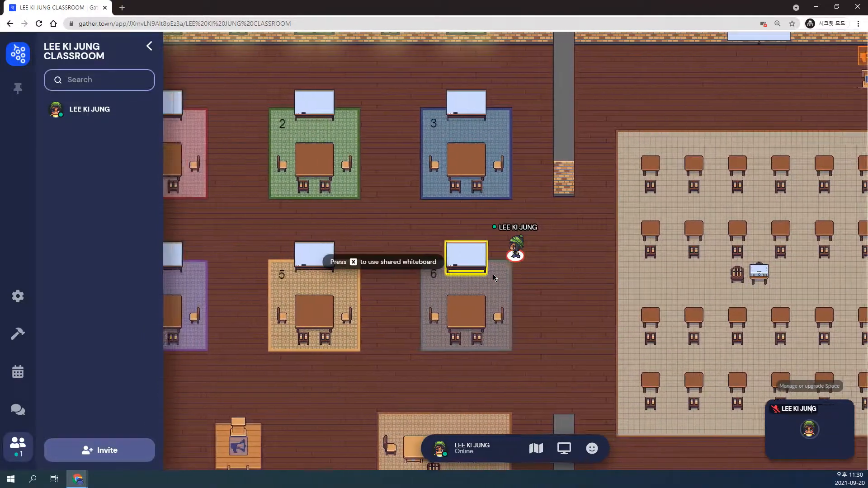
{"action": "key", "text": "Left"}
{"action": "key", "text": "Left"}
{"action": "key", "text": "Left"}
{"action": "key", "text": "Left"}
{"action": "key", "text": "Left"}
{"action": "key", "text": "Left"}
{"action": "key", "text": "Left"}
{"action": "key", "text": "Down"}
{"action": "key", "text": "Down"}
{"action": "key", "text": "Down"}
{"action": "key", "text": "Down"}
{"action": "key", "text": "Down"}
{"action": "key", "text": "Down"}
{"action": "key", "text": "Right"}
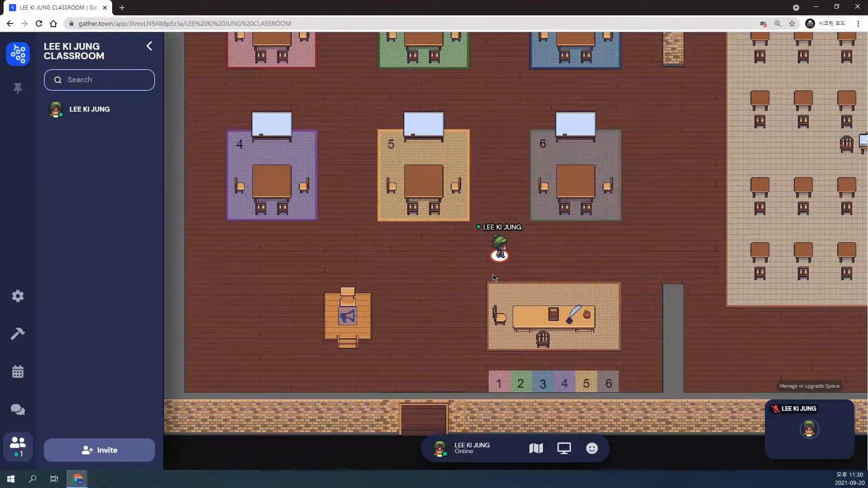
Step: Walk the avatar in ghost mode from above the teacher's desk to the wall opening beside the student desks
{"action": "key", "text": "g"}
{"action": "key", "text": "Right"}
{"action": "key", "text": "Right"}
{"action": "key", "text": "Right"}
{"action": "key", "text": "Right"}
{"action": "key", "text": "Right"}
{"action": "key", "text": "Right"}
{"action": "key", "text": "Right"}
{"action": "key", "text": "Right"}
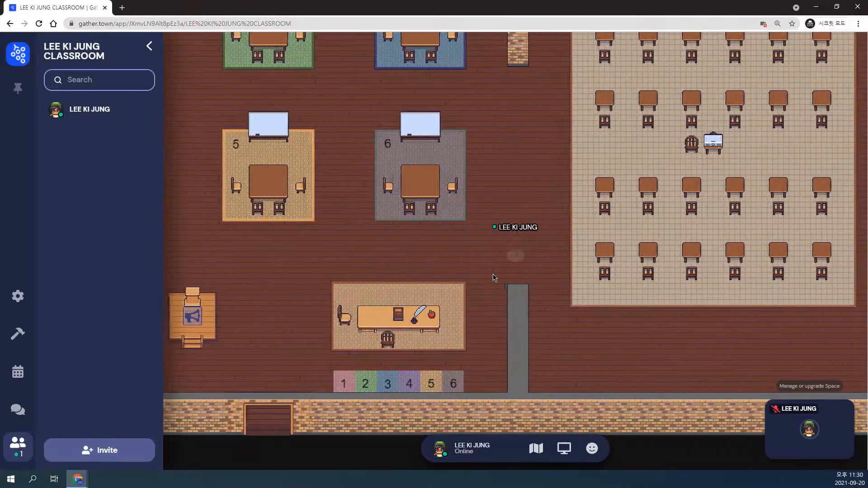
Step: Walk the avatar back and forth in ghost mode between areas 5 and 6, ending on the floor above the teacher's desk chair
{"action": "key", "text": "Left"}
{"action": "key", "text": "Left"}
{"action": "key", "text": "Left"}
{"action": "key", "text": "Left"}
{"action": "key", "text": "Left"}
{"action": "key", "text": "Left"}
{"action": "key", "text": "Left"}
{"action": "key", "text": "Left"}
{"action": "key", "text": "Right"}
{"action": "key", "text": "Right"}
{"action": "key", "text": "Right"}
{"action": "key", "text": "Right"}
{"action": "key", "text": "Right"}
{"action": "key", "text": "Right"}
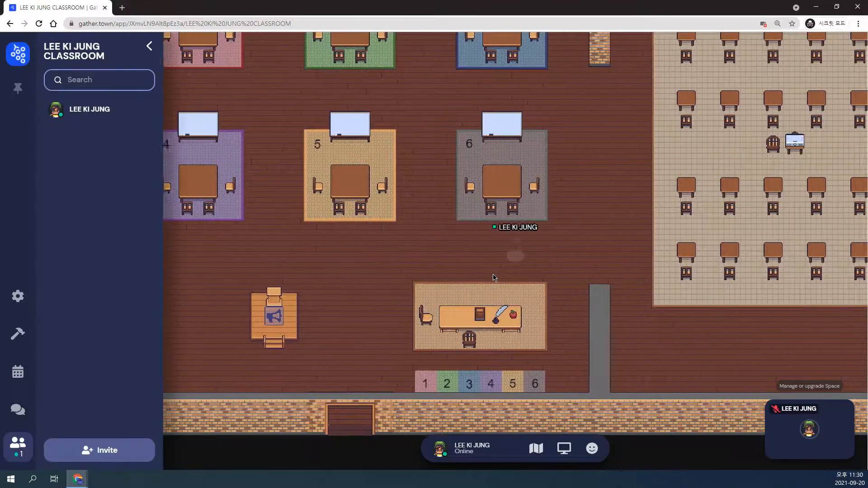
{"action": "key", "text": "Left"}
{"action": "key", "text": "Left"}
{"action": "key", "text": "Left"}
{"action": "key", "text": "Left"}
{"action": "key", "text": "Left"}
{"action": "key", "text": "Left"}
{"action": "key", "text": "Left"}
{"action": "key", "text": "Left"}
{"action": "key", "text": "Left"}
{"action": "key", "text": "Left"}
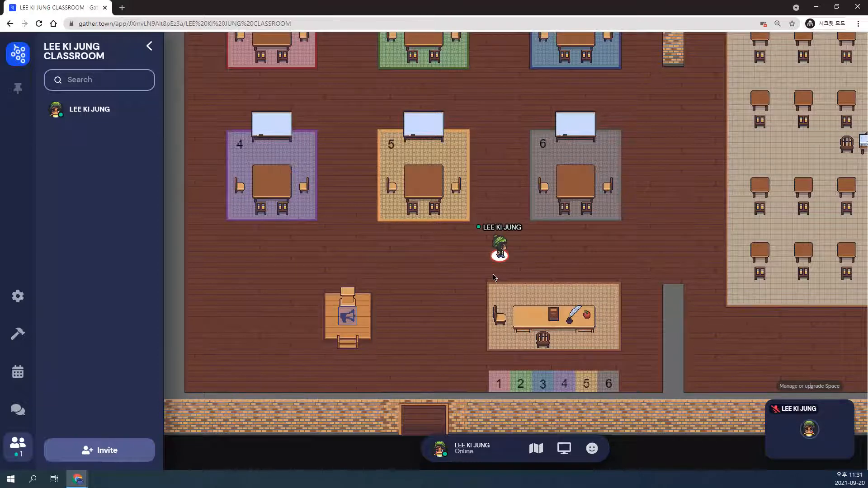
Step: Make the avatar dance and show the wave, heart, confetti, thumbs-up and question-mark reactions
{"action": "key", "text": "z"}
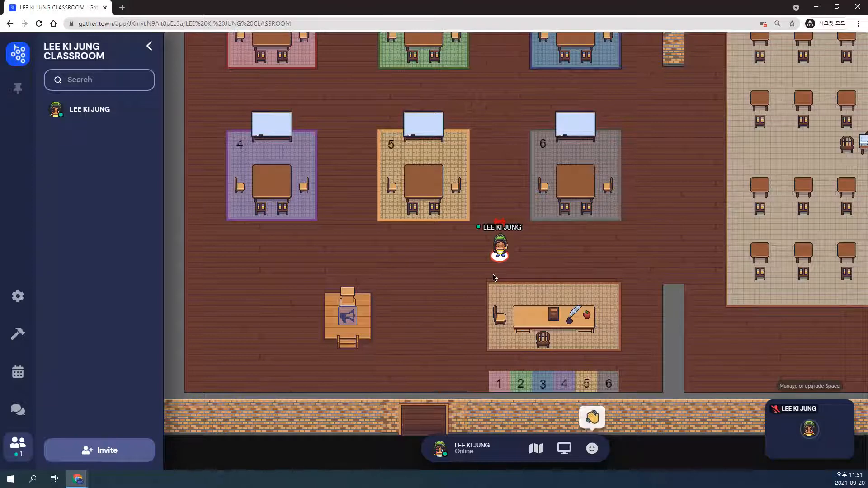
{"action": "key", "text": "1"}
{"action": "key", "text": "2"}
{"action": "key", "text": "3"}
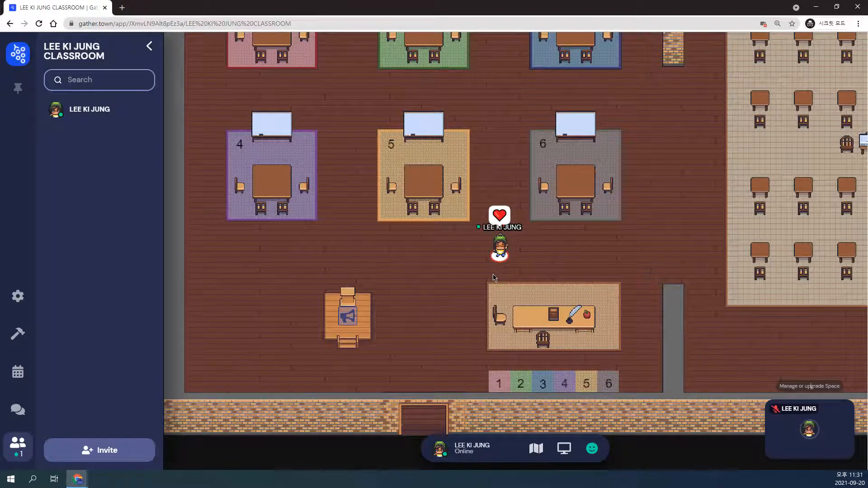
{"action": "key", "text": "4"}
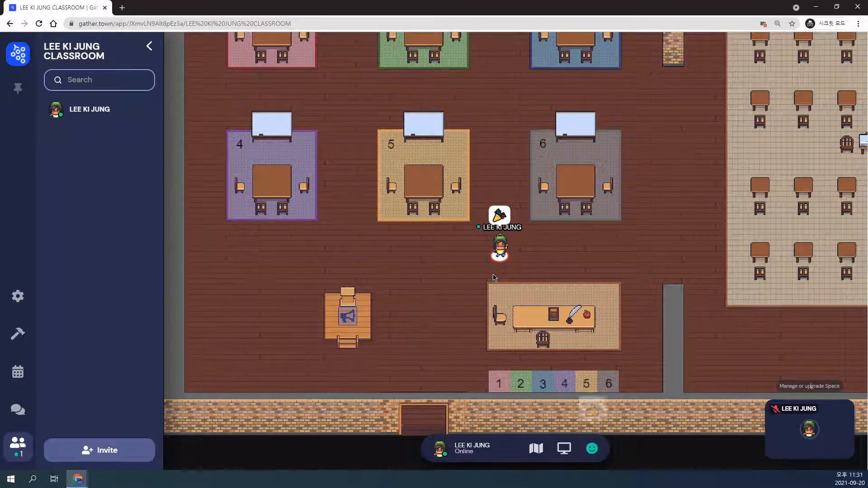
{"action": "key", "text": "6"}
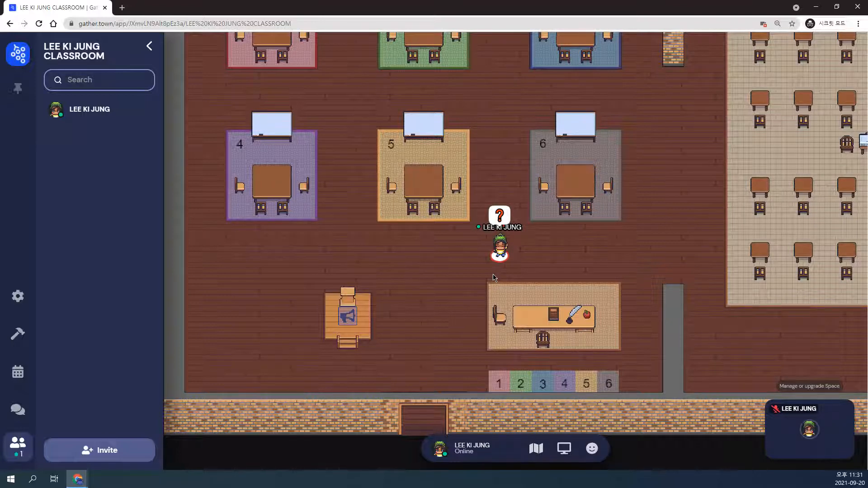
{"action": "key", "text": "2"}
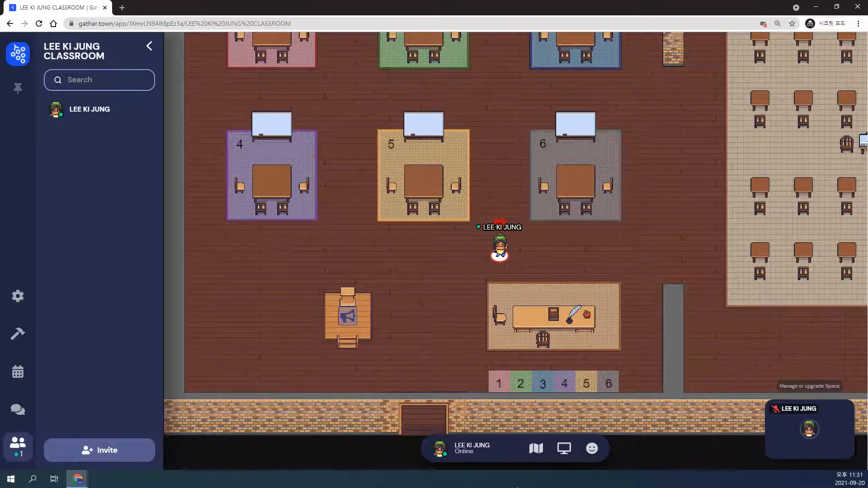
Step: Review the avatar's hat accessories, finish editing, and respawn the avatar at the classroom's starting point
{"action": "left_click", "coordinate": [442, 456]}
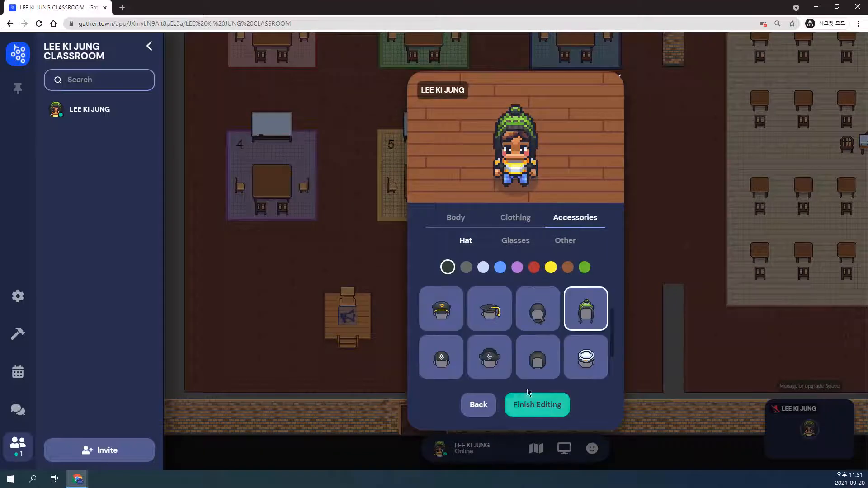
{"action": "left_click", "coordinate": [549, 412]}
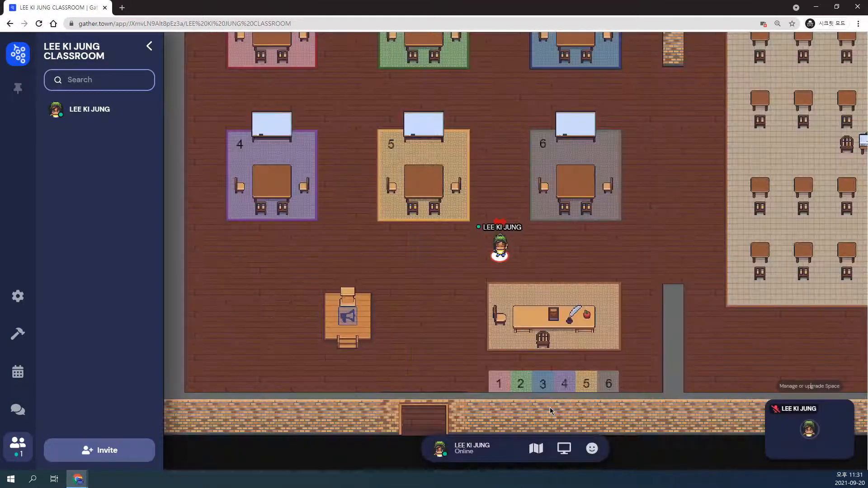
{"action": "left_click", "coordinate": [481, 453]}
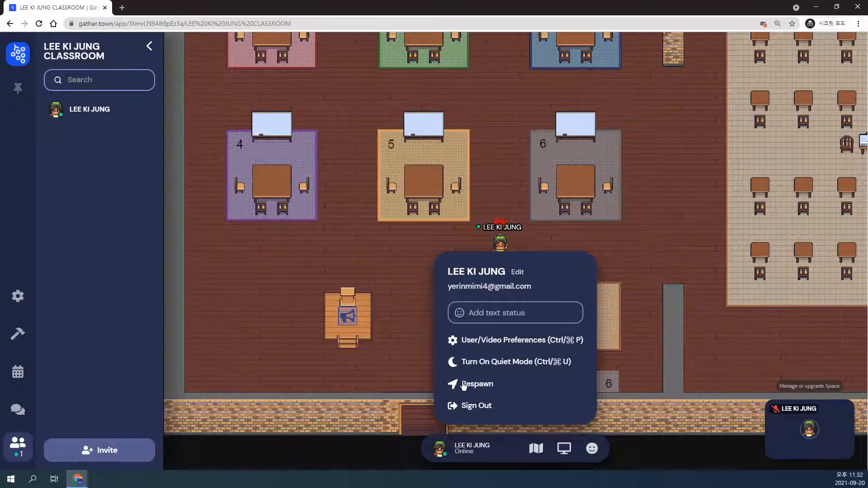
{"action": "left_click", "coordinate": [469, 385]}
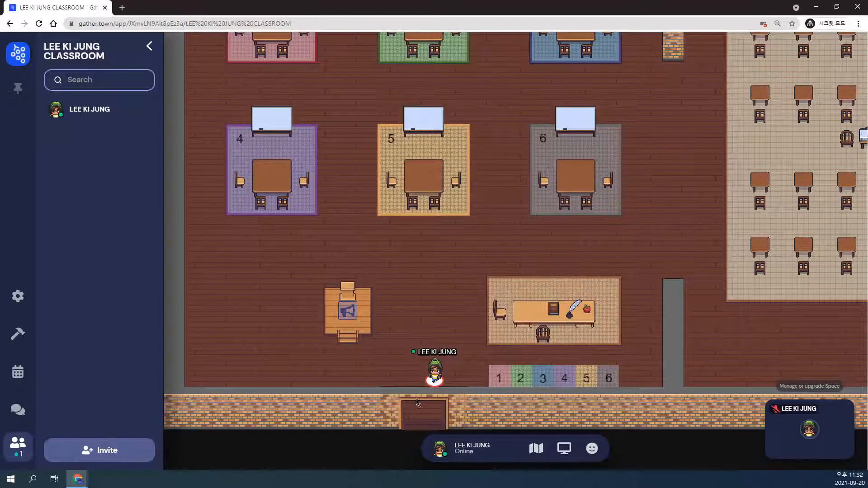
Step: Set the profile's text status to "안녕하세요^^" and close the profile options
{"action": "left_click", "coordinate": [491, 454]}
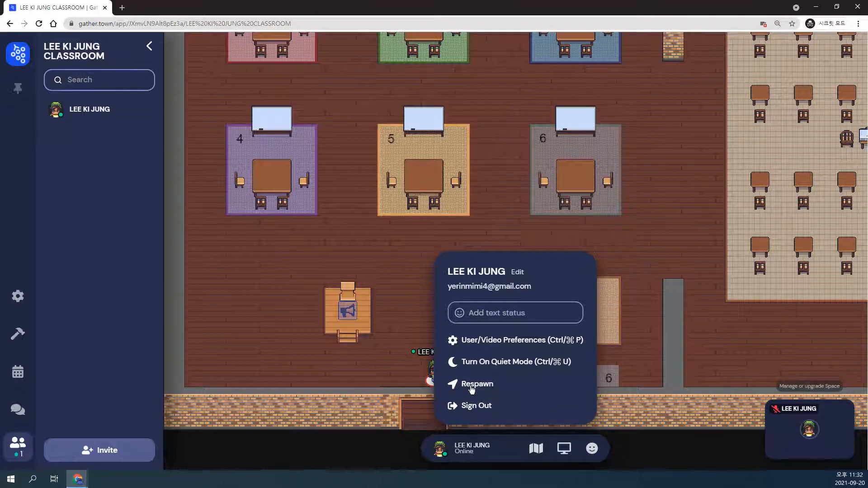
{"action": "left_click", "coordinate": [488, 317]}
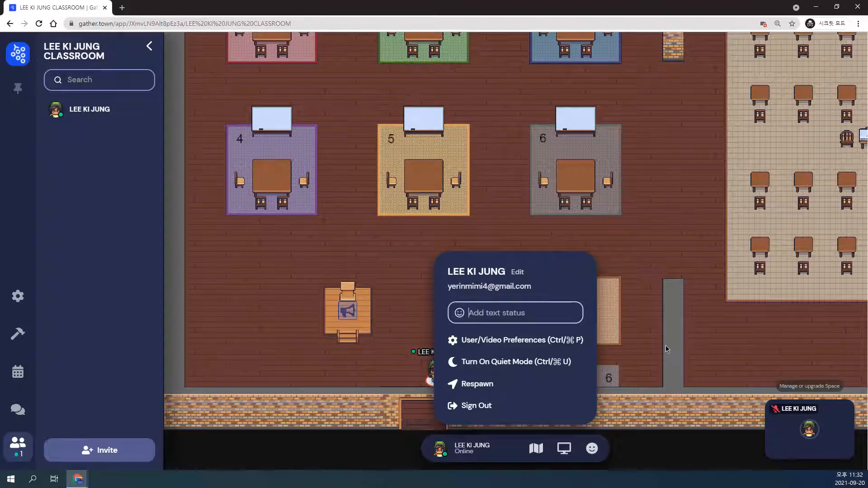
{"action": "type", "text": "안녕하세요^^"}
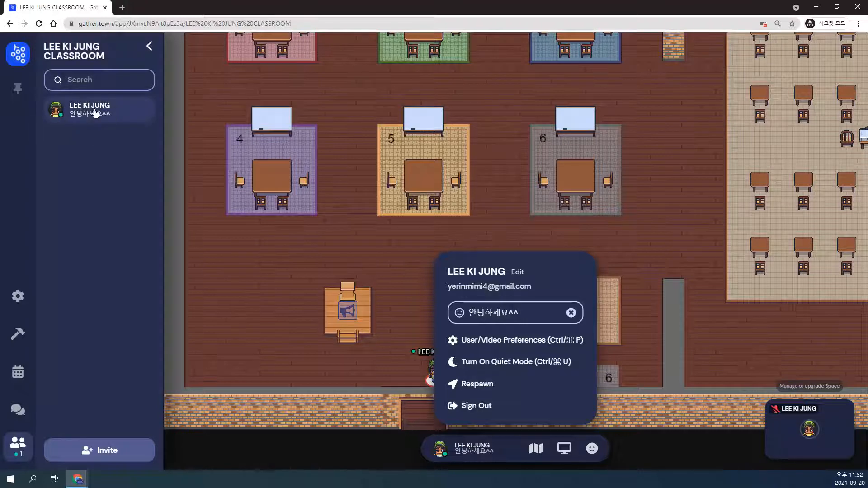
{"action": "left_click", "coordinate": [384, 285]}
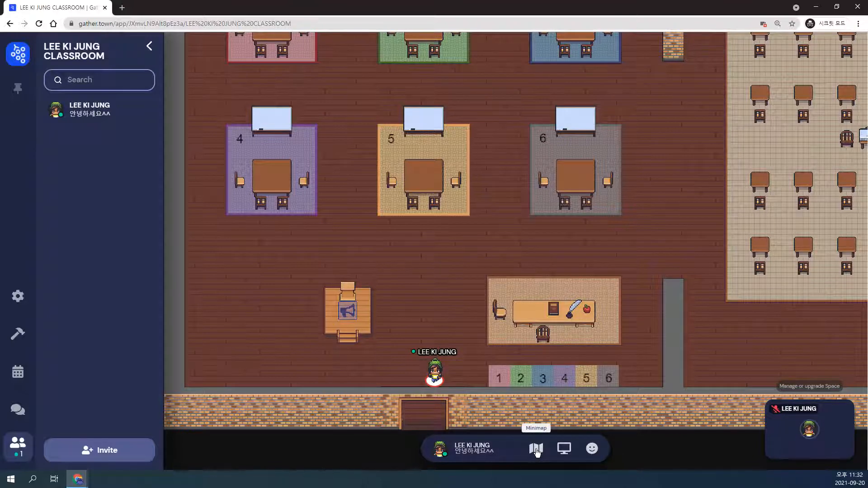
Step: View the whole classroom layout on the minimap and close it
{"action": "left_click", "coordinate": [536, 449]}
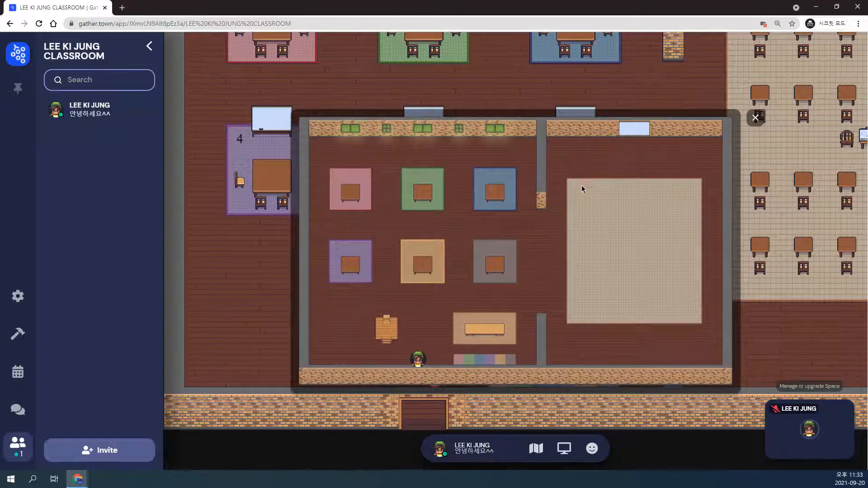
{"action": "left_click", "coordinate": [755, 118]}
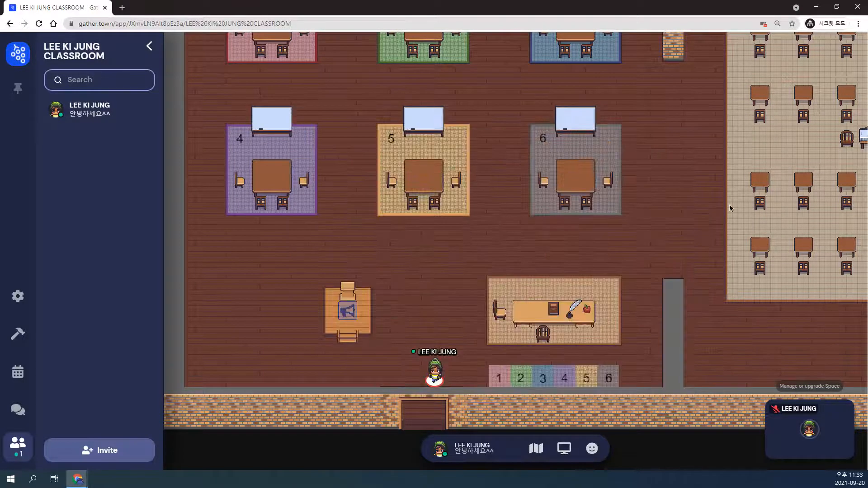
Step: Examine the screens and the system audio option available for screen sharing, and cancel the share
{"action": "left_click", "coordinate": [564, 449]}
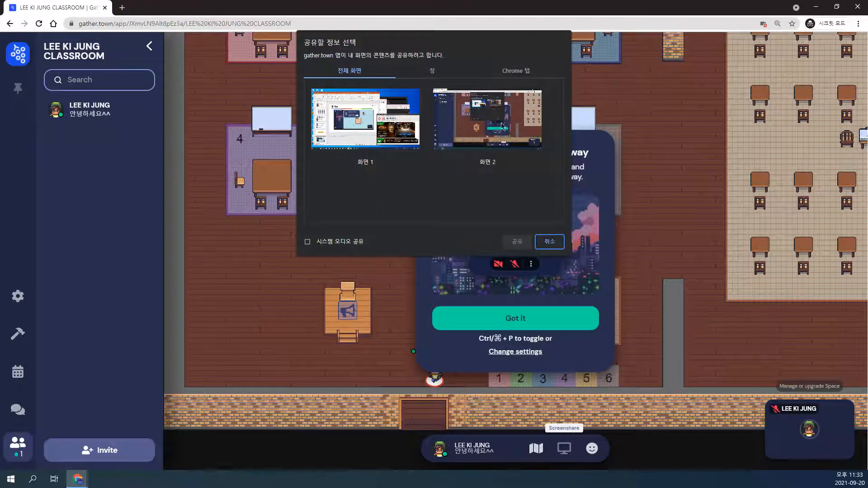
{"action": "left_click", "coordinate": [307, 244]}
{"action": "left_click", "coordinate": [550, 244]}
Step: View the available reaction emotes and dismiss the auto-mute notice
{"action": "mouse_move", "coordinate": [591, 449]}
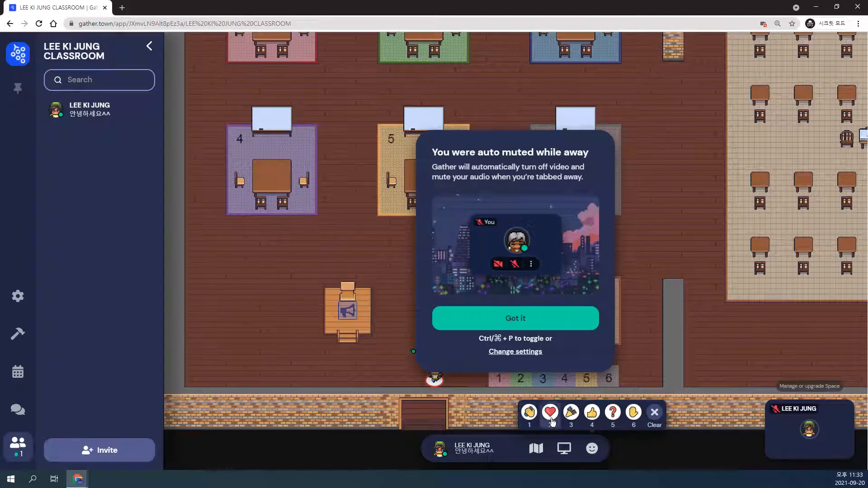
{"action": "left_click", "coordinate": [593, 447]}
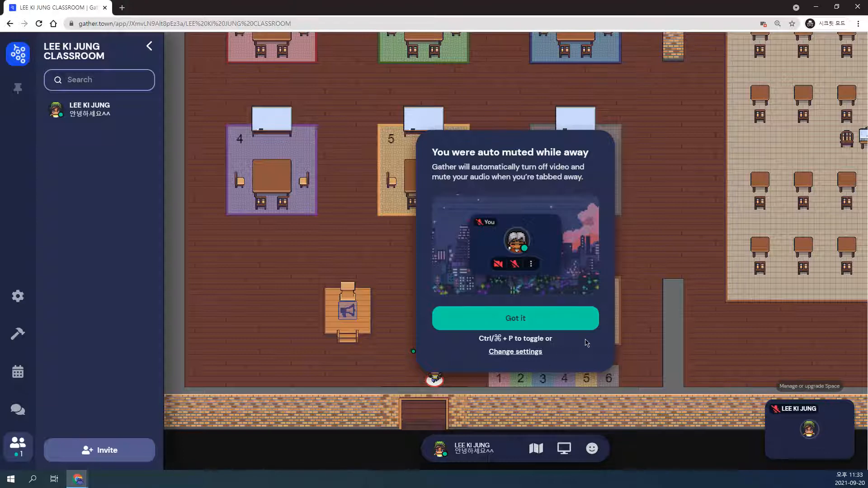
{"action": "left_click", "coordinate": [672, 340]}
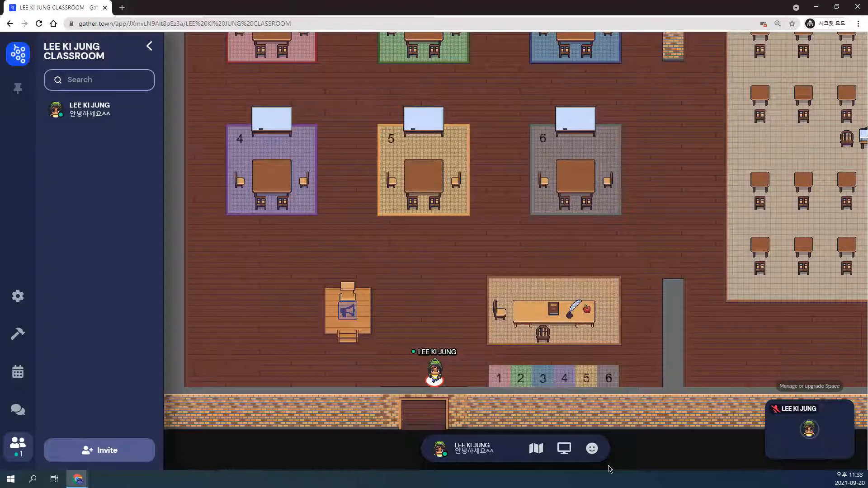
Step: Enlarge the own video preview to full view and shrink it back twice, and examine its microphone and camera controls
{"action": "mouse_move", "coordinate": [798, 458]}
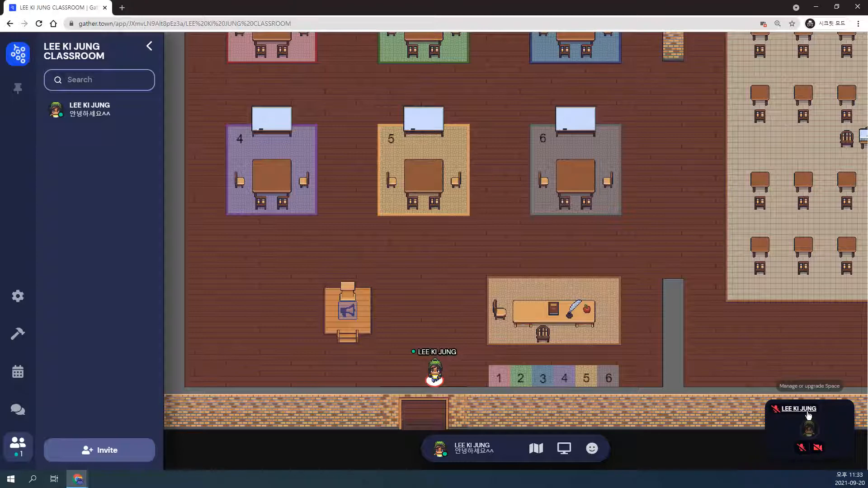
{"action": "left_click_drag", "start_coordinate": [810, 412], "coordinate": [809, 386]}
{"action": "left_click", "coordinate": [822, 435]}
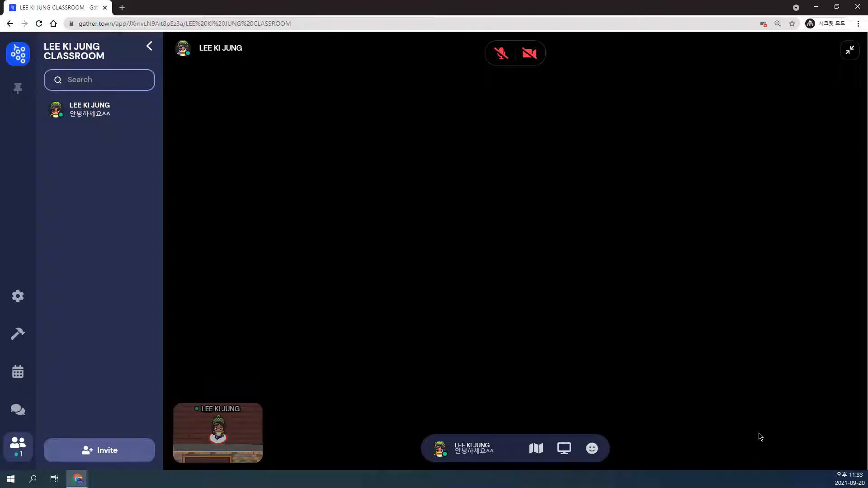
{"action": "left_click", "coordinate": [851, 51]}
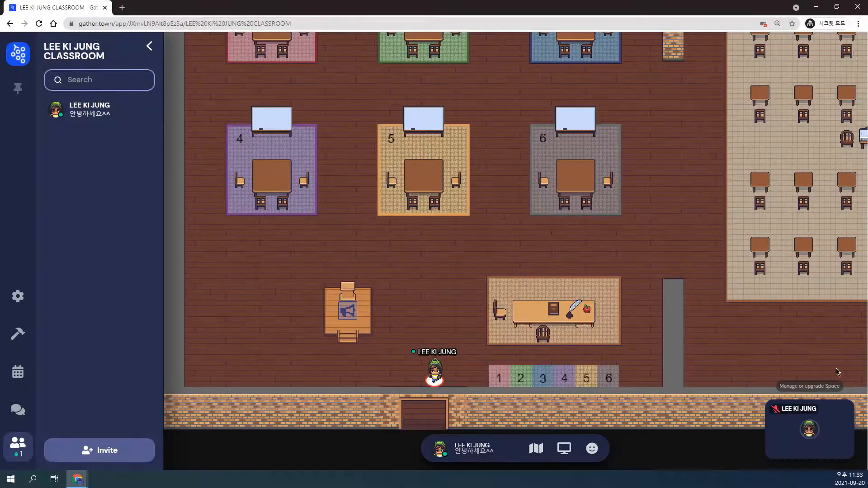
{"action": "left_click", "coordinate": [846, 421]}
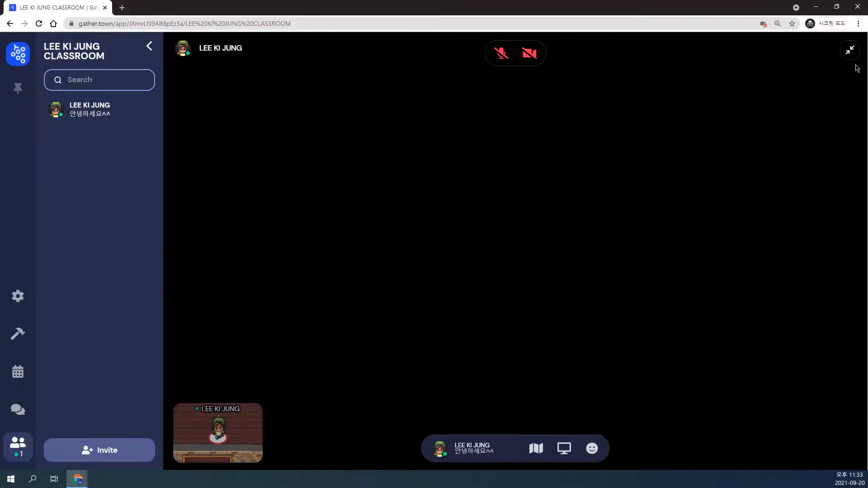
{"action": "left_click", "coordinate": [850, 51]}
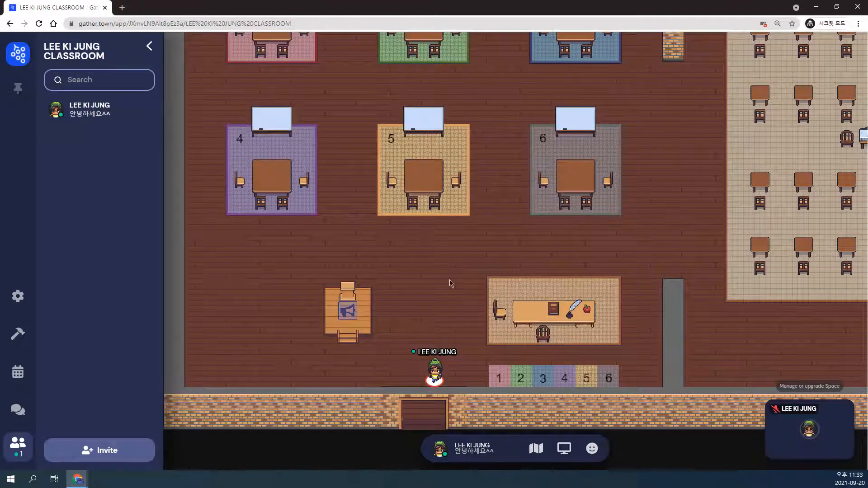
{"action": "mouse_move", "coordinate": [796, 460]}
Step: Copy an invite link for the space that expires after 1 day, and finish inviting people
{"action": "left_click", "coordinate": [112, 457]}
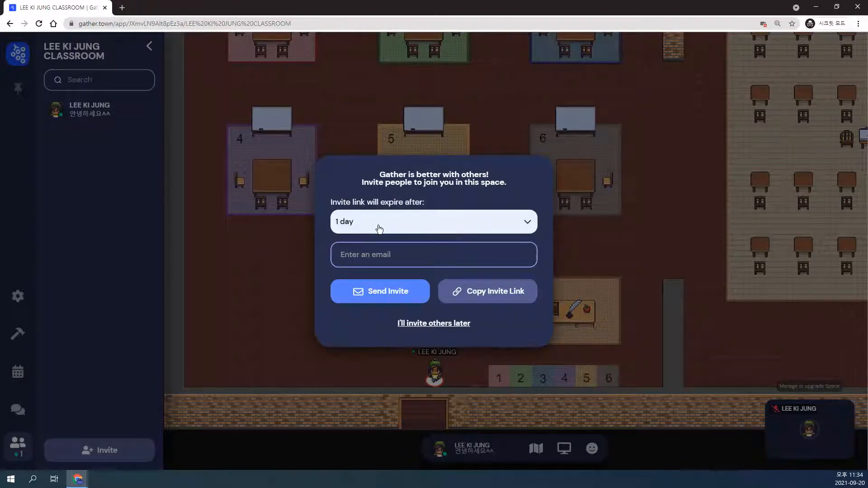
{"action": "left_click", "coordinate": [439, 226]}
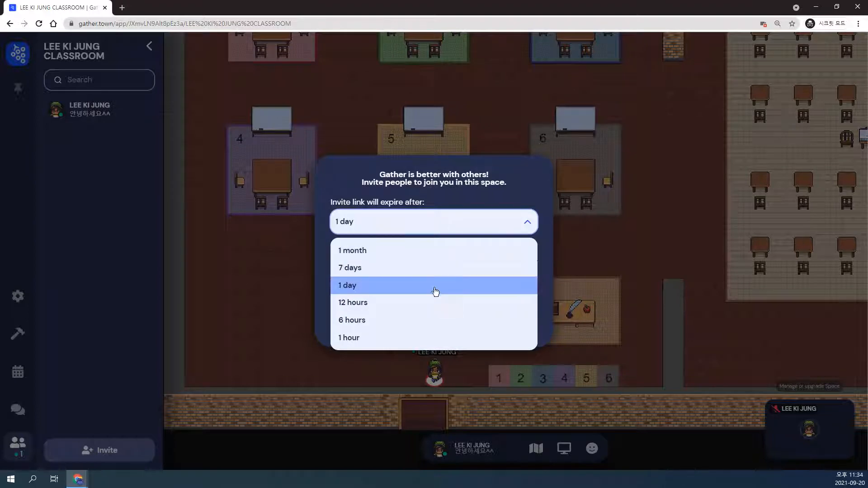
{"action": "left_click", "coordinate": [446, 235]}
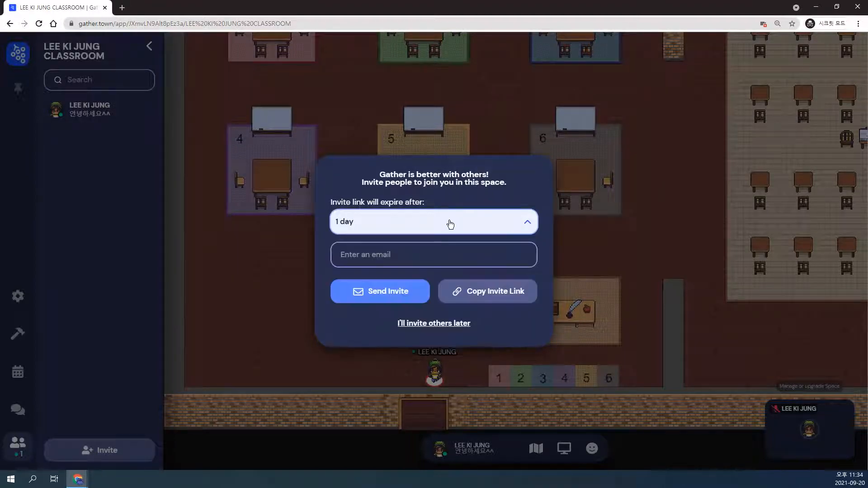
{"action": "left_click", "coordinate": [387, 255]}
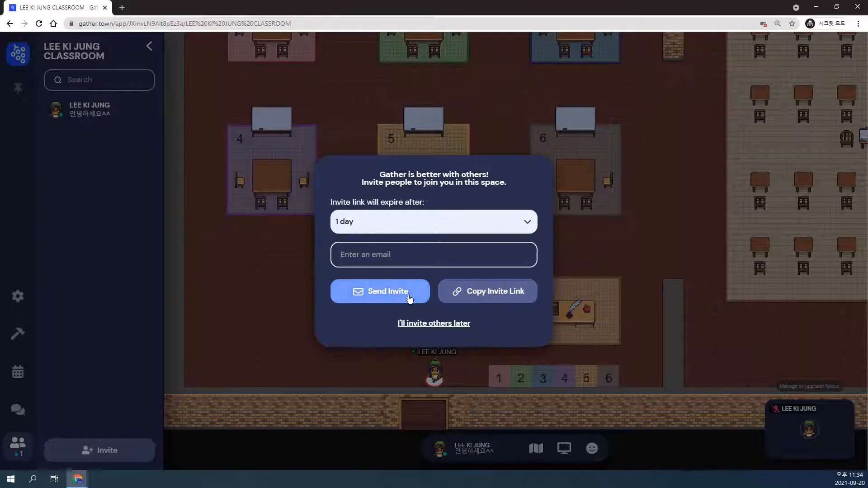
{"action": "left_click", "coordinate": [520, 296]}
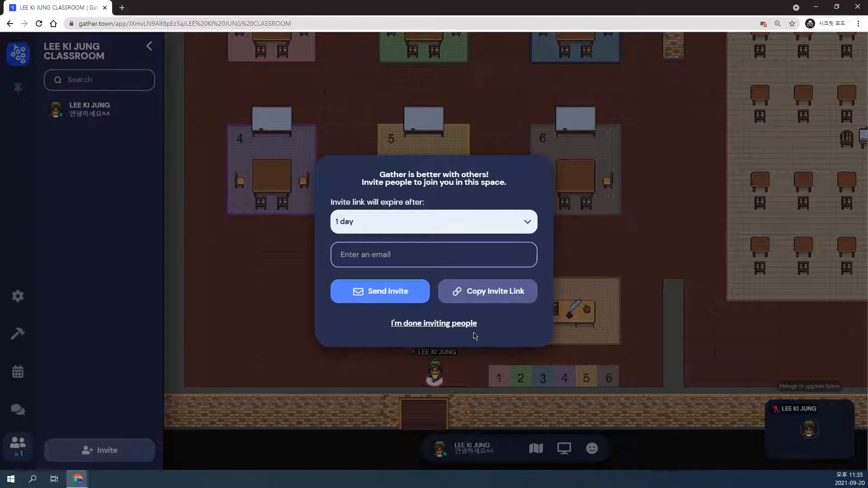
{"action": "left_click", "coordinate": [443, 324]}
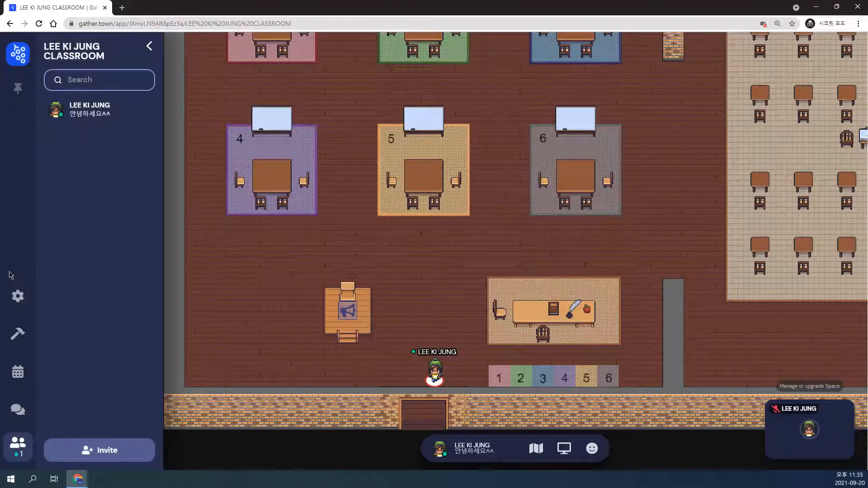
Step: Look over the space preferences in the settings and close them
{"action": "left_click", "coordinate": [23, 298]}
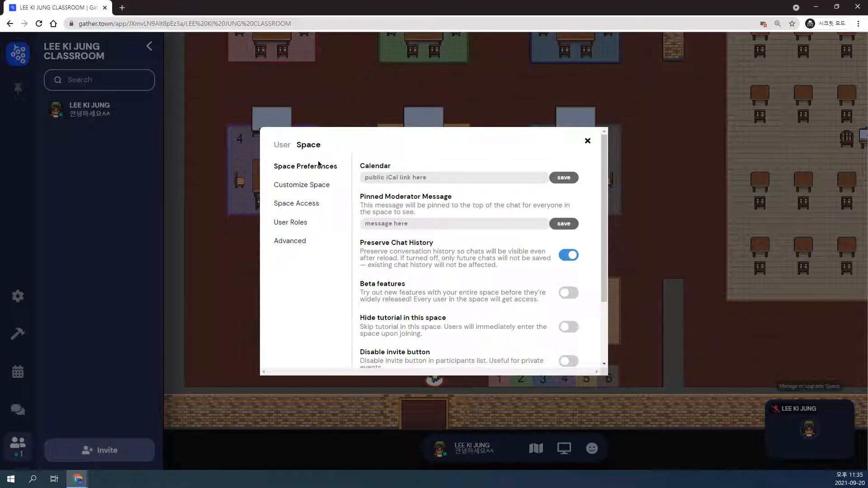
{"action": "left_click", "coordinate": [587, 141]}
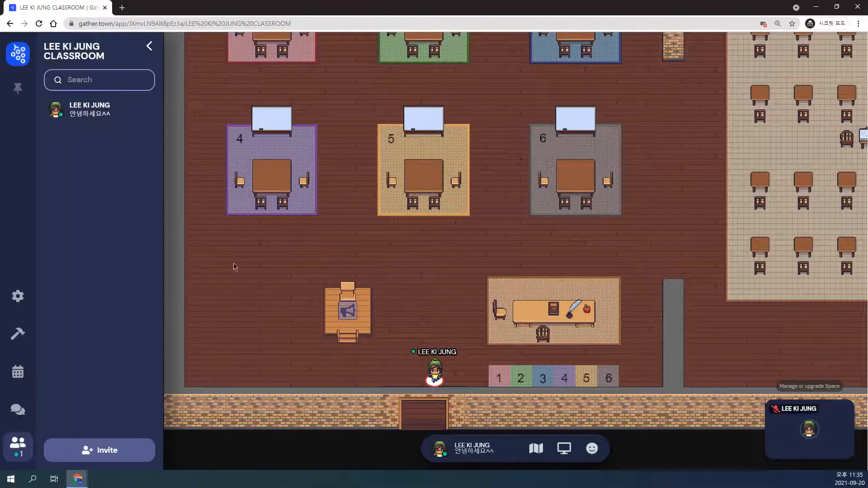
Step: Compare the user and space settings, then examine the user's input device, audio level, volume, zoom and movement options
{"action": "left_click", "coordinate": [19, 299]}
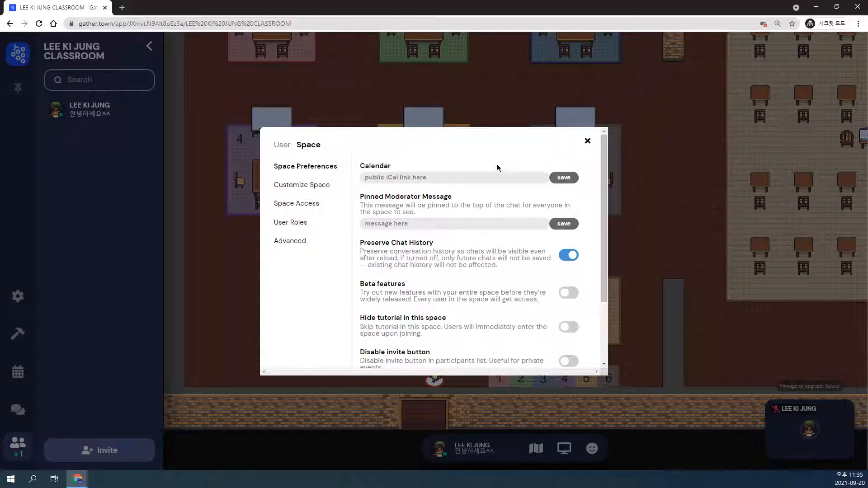
{"action": "left_click", "coordinate": [280, 146]}
{"action": "left_click", "coordinate": [307, 145]}
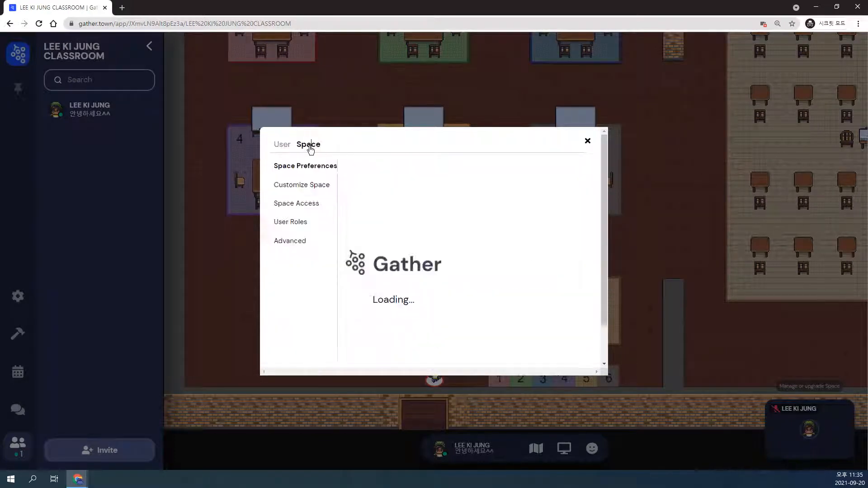
{"action": "left_click", "coordinate": [281, 146]}
{"action": "left_click", "coordinate": [308, 145]}
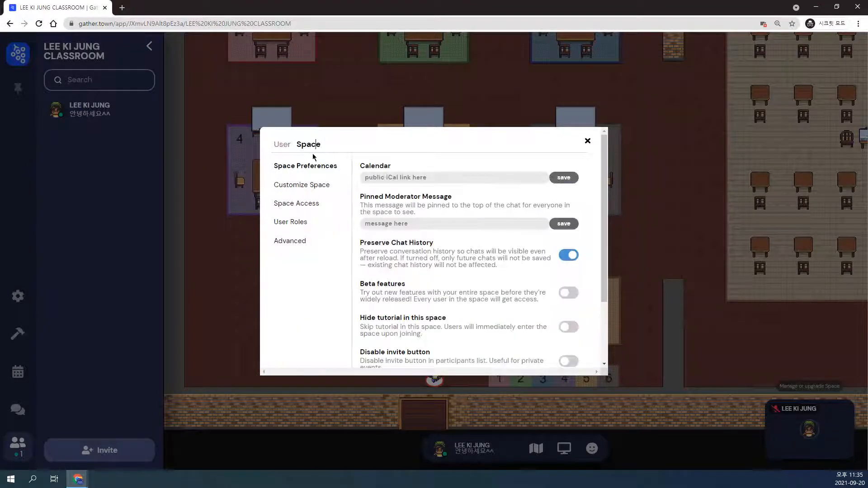
{"action": "left_click", "coordinate": [281, 145]}
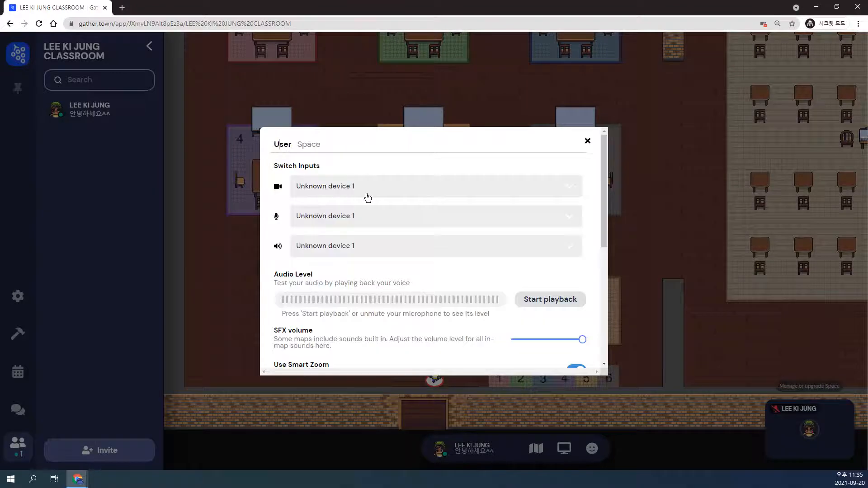
{"action": "scroll", "coordinate": [387, 217], "scroll_direction": "down", "scroll_amount": 3}
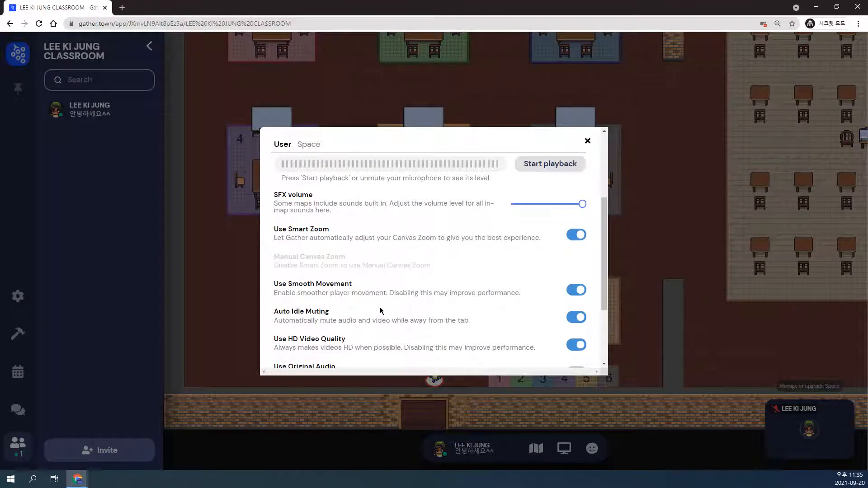
{"action": "scroll", "coordinate": [380, 308], "scroll_direction": "up", "scroll_amount": 4}
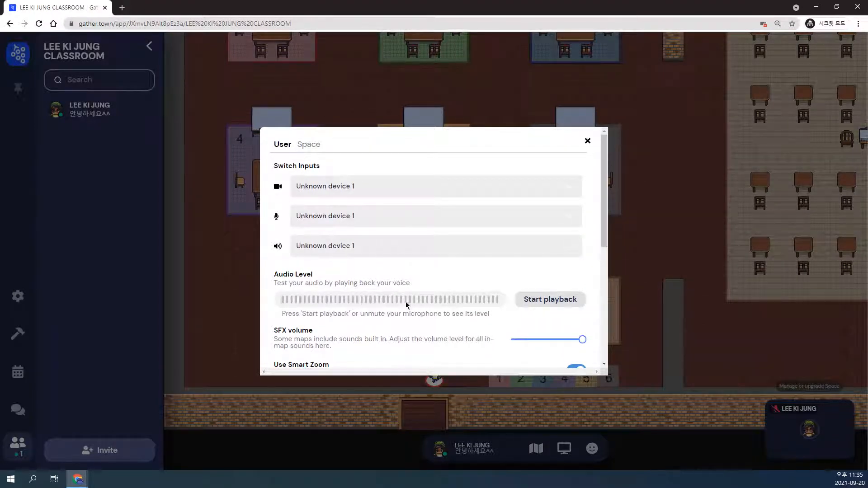
{"action": "scroll", "coordinate": [404, 300], "scroll_direction": "down", "scroll_amount": 1}
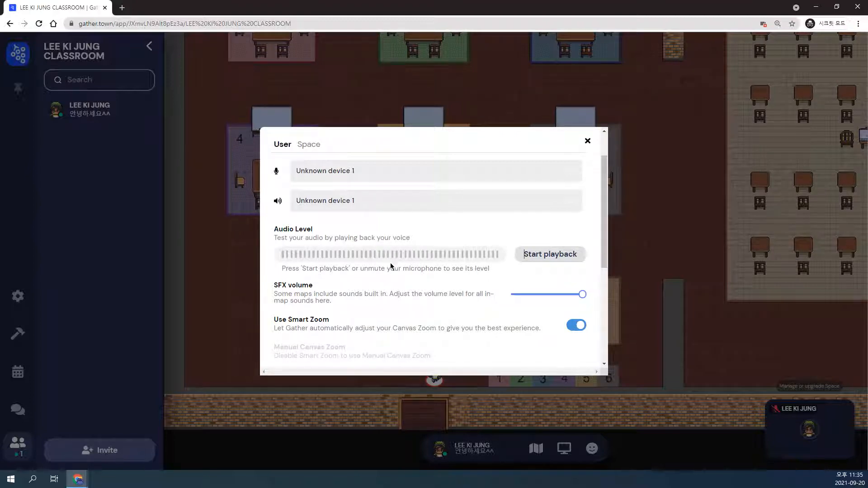
{"action": "scroll", "coordinate": [430, 278], "scroll_direction": "down", "scroll_amount": 1}
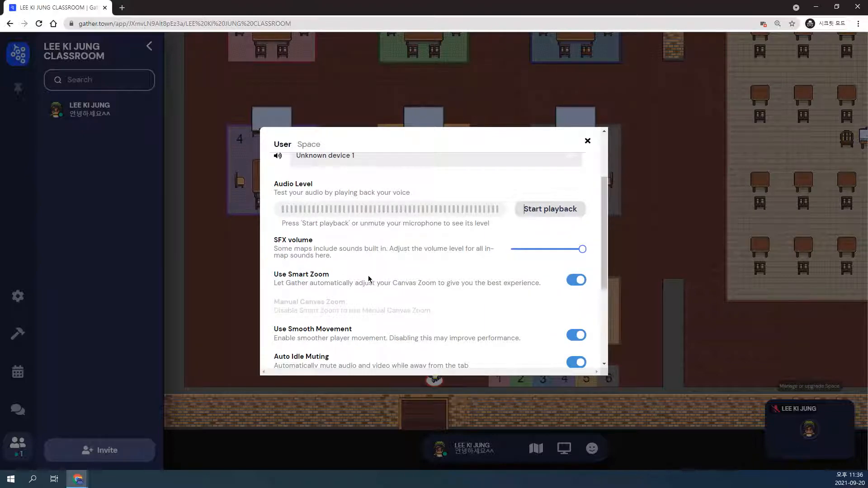
Step: Turn off Smart Zoom and try manual canvas zooms of 50%, 150% and 300%, leaving the zoom at 100%
{"action": "left_click_drag", "start_coordinate": [273, 277], "coordinate": [336, 280]}
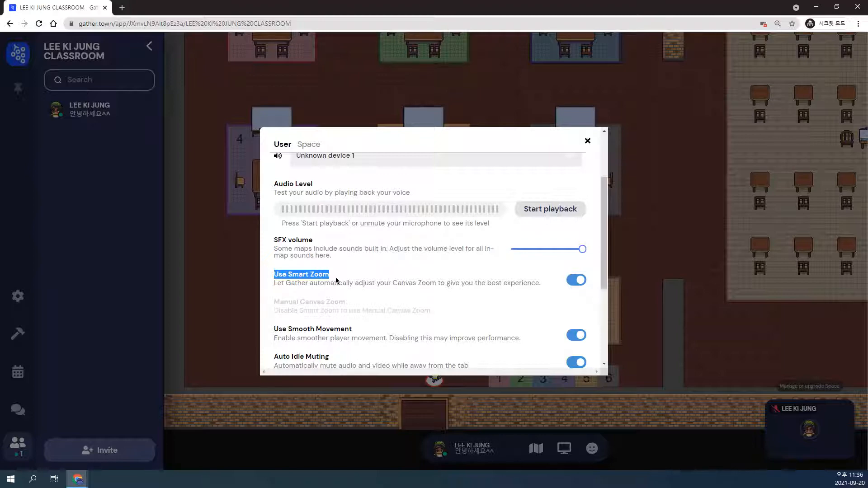
{"action": "left_click", "coordinate": [573, 281]}
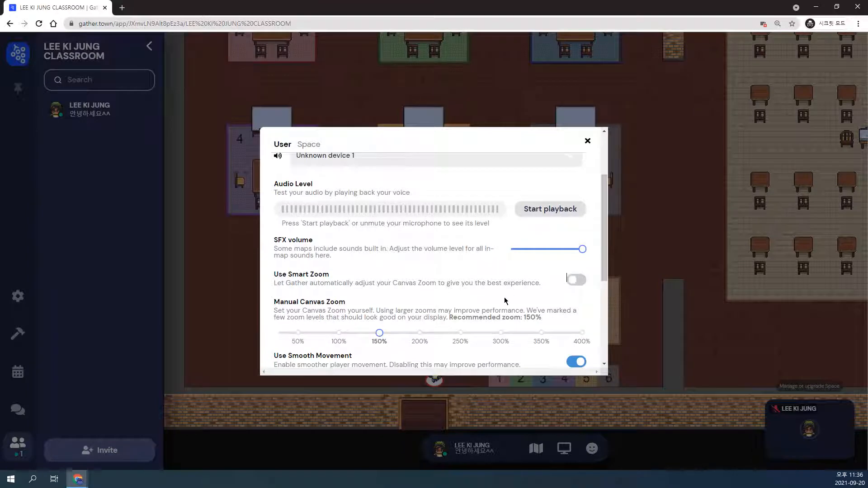
{"action": "left_click_drag", "start_coordinate": [273, 305], "coordinate": [352, 301]}
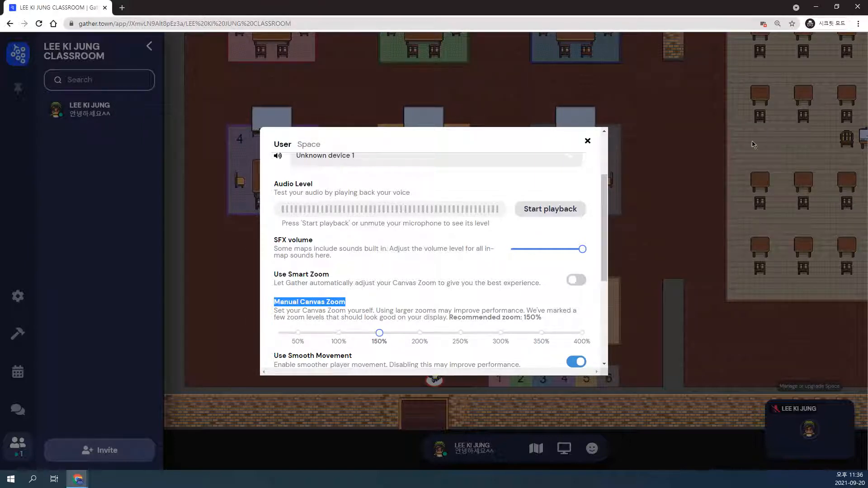
{"action": "left_click", "coordinate": [339, 333]}
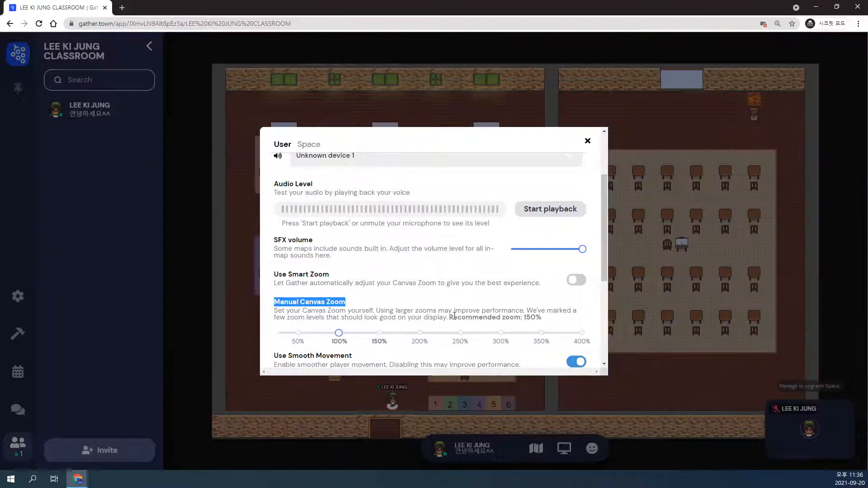
{"action": "left_click", "coordinate": [297, 333]}
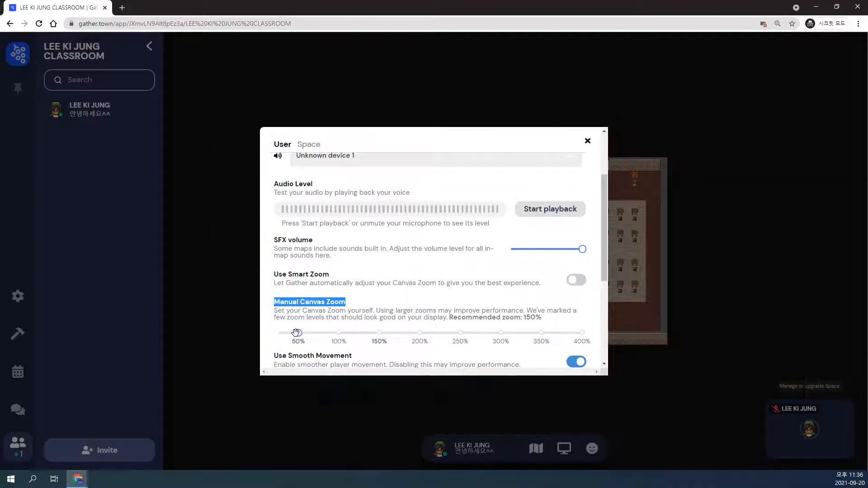
{"action": "left_click_drag", "start_coordinate": [295, 333], "coordinate": [420, 334]}
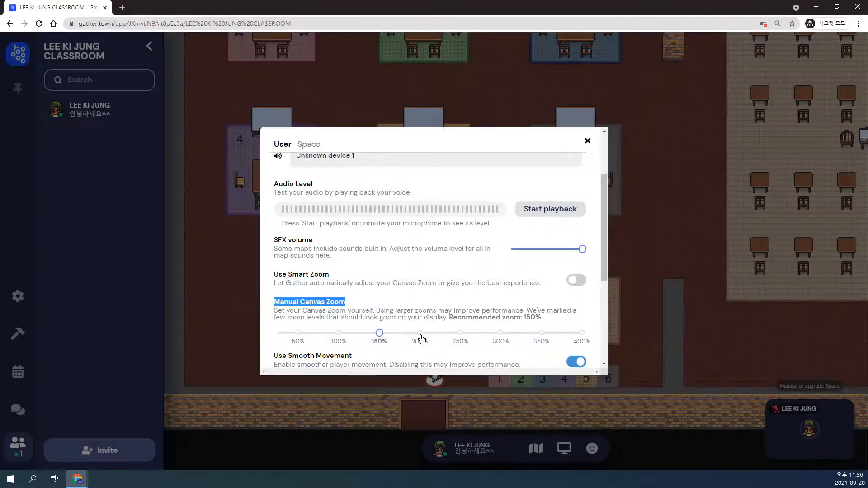
{"action": "left_click", "coordinate": [498, 335]}
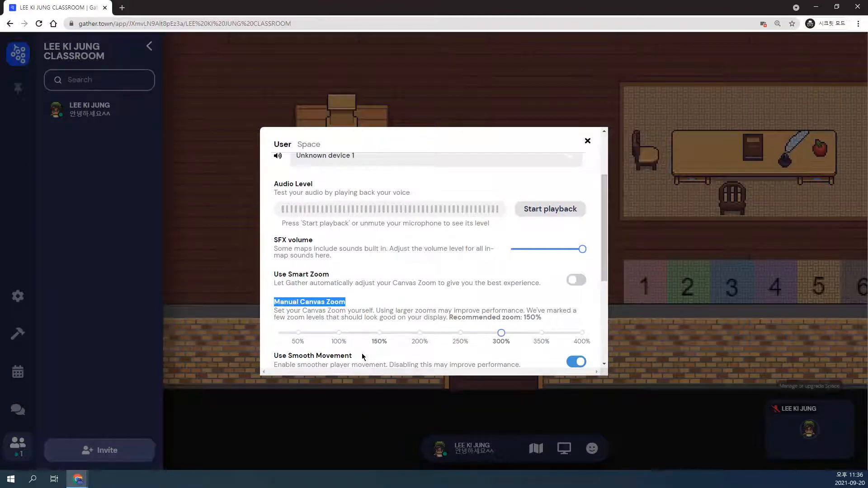
{"action": "left_click", "coordinate": [339, 337]}
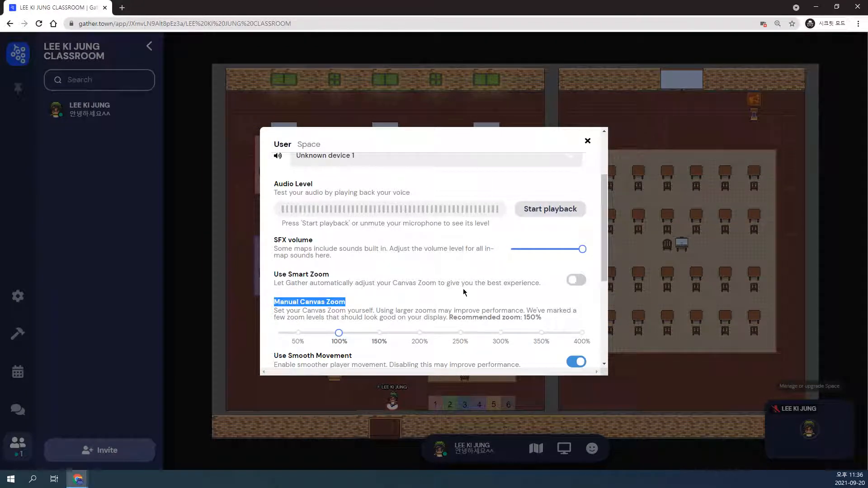
Step: Review the remaining user settings and the space's preferences, customization, access and user role settings, and close them
{"action": "scroll", "coordinate": [459, 294], "scroll_direction": "down", "scroll_amount": 4}
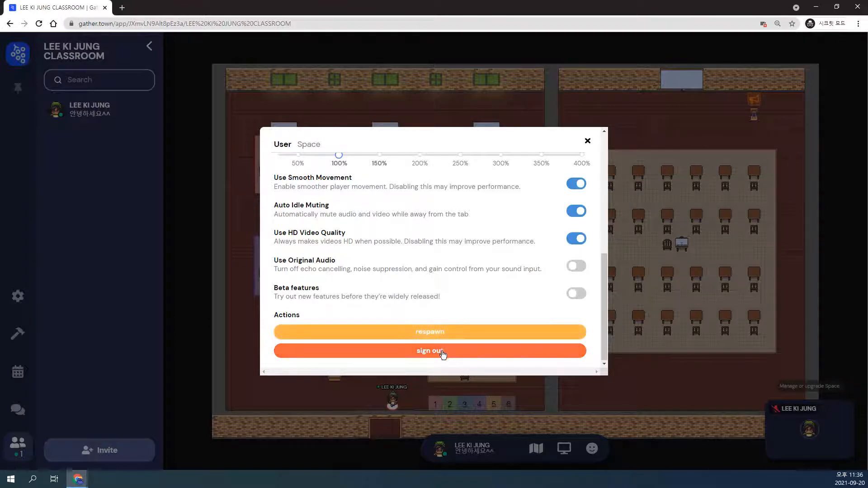
{"action": "scroll", "coordinate": [368, 251], "scroll_direction": "up", "scroll_amount": 6}
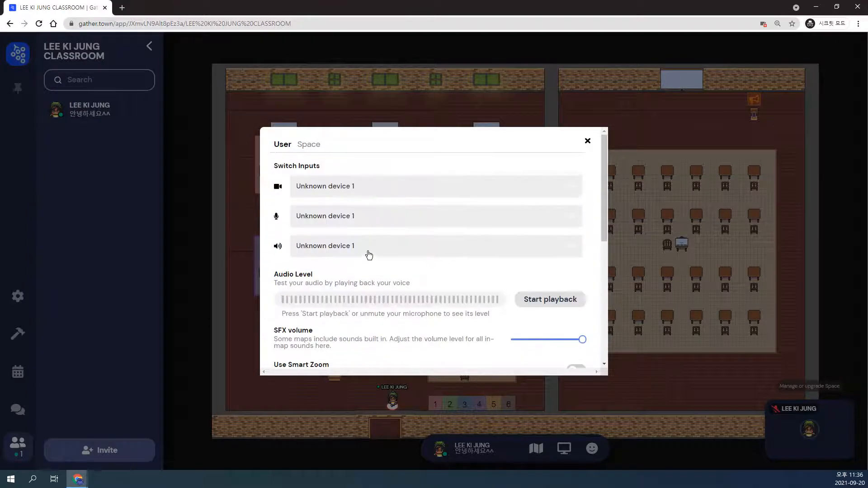
{"action": "left_click", "coordinate": [311, 146]}
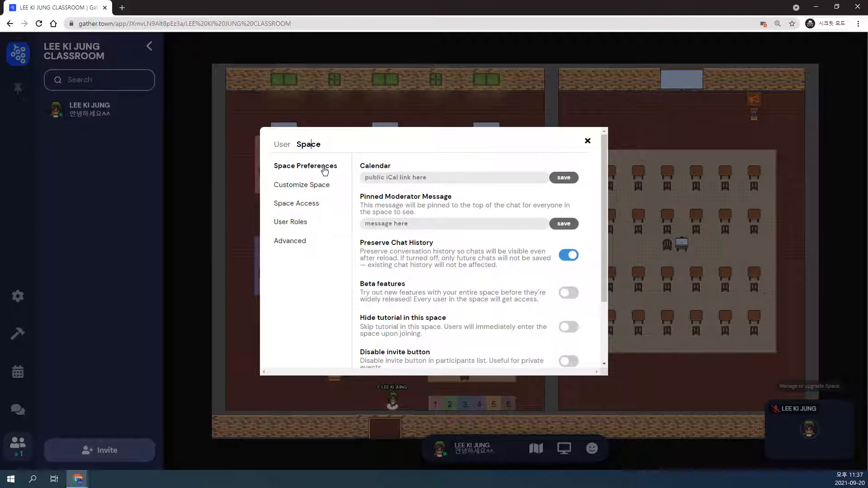
{"action": "left_click", "coordinate": [311, 189]}
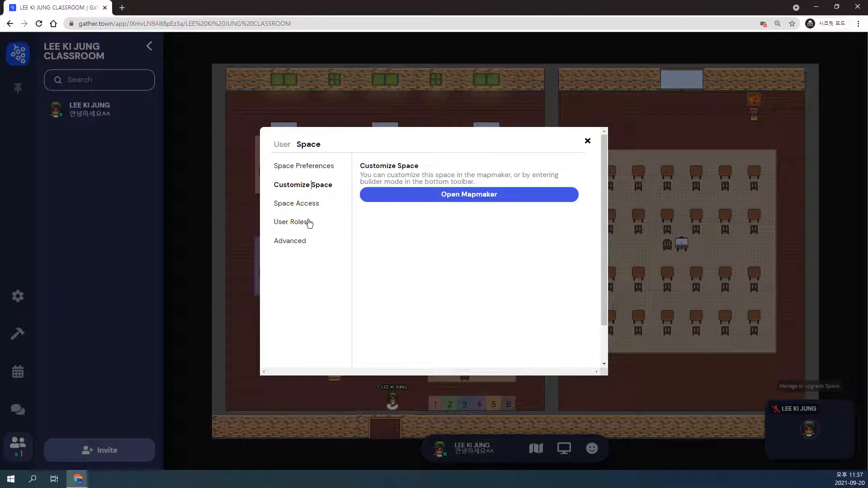
{"action": "left_click", "coordinate": [303, 207]}
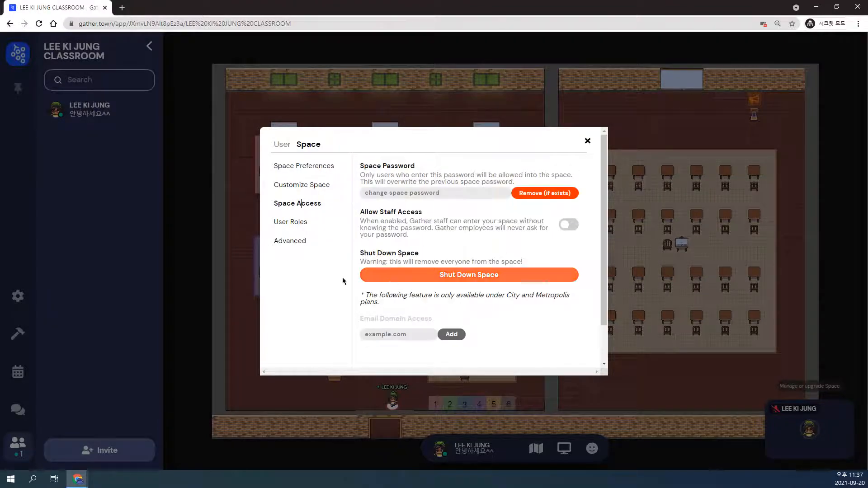
{"action": "left_click", "coordinate": [295, 224]}
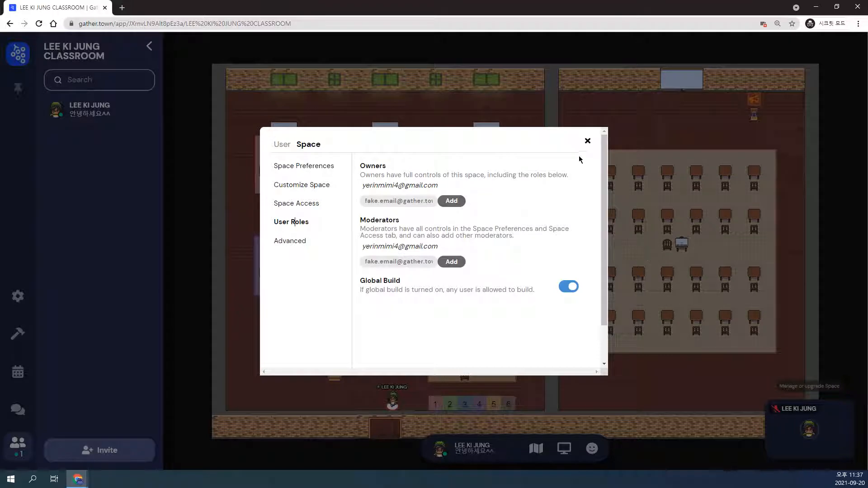
{"action": "left_click_drag", "start_coordinate": [570, 146], "coordinate": [425, 195]}
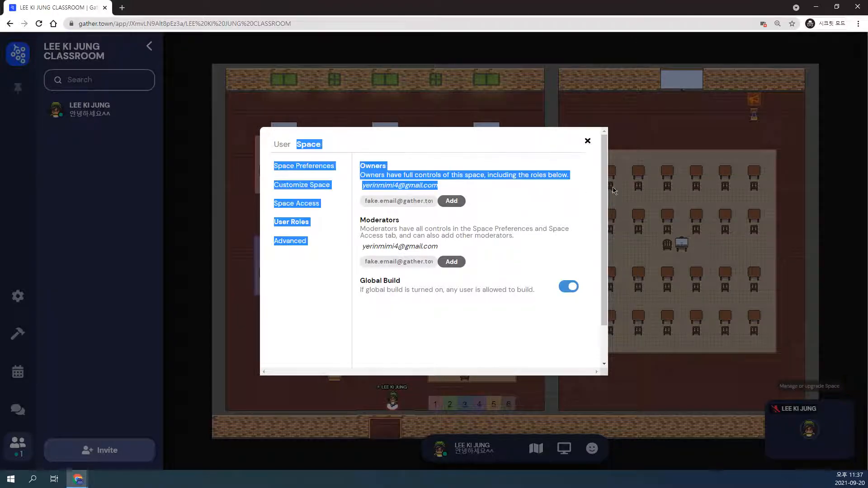
{"action": "left_click", "coordinate": [683, 214]}
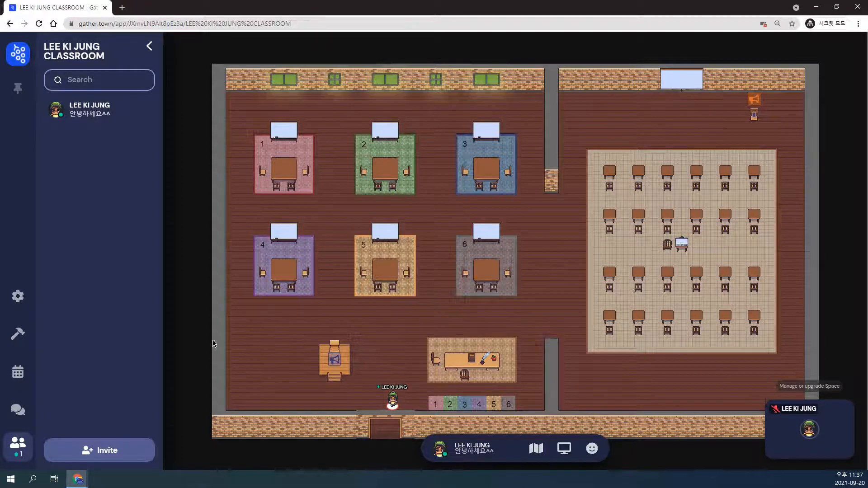
Step: Turn off Global Build in the space's user roles and close the settings
{"action": "left_click", "coordinate": [18, 296]}
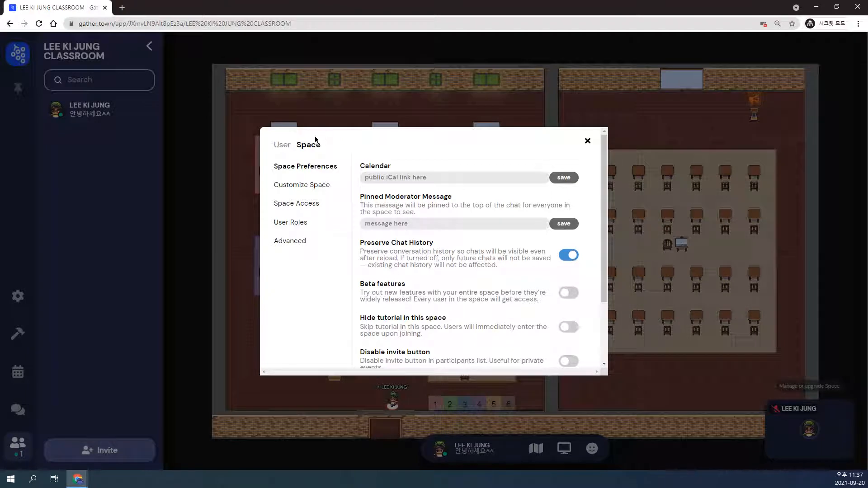
{"action": "left_click", "coordinate": [293, 222]}
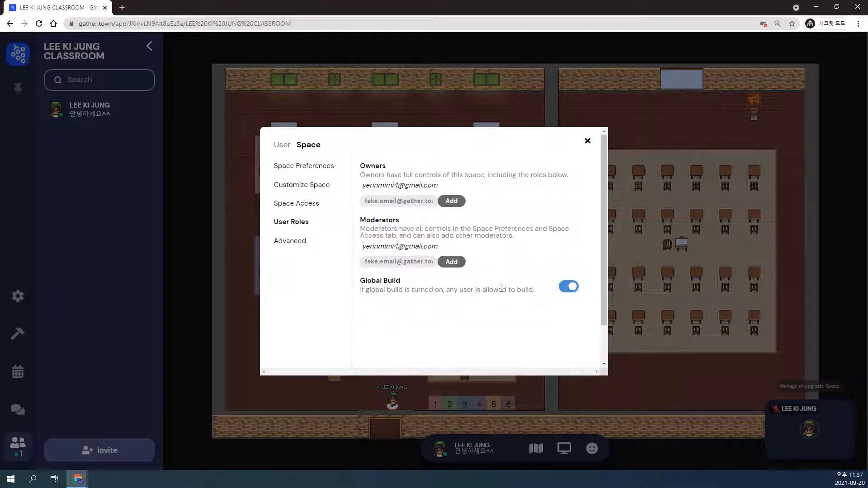
{"action": "left_click", "coordinate": [569, 290]}
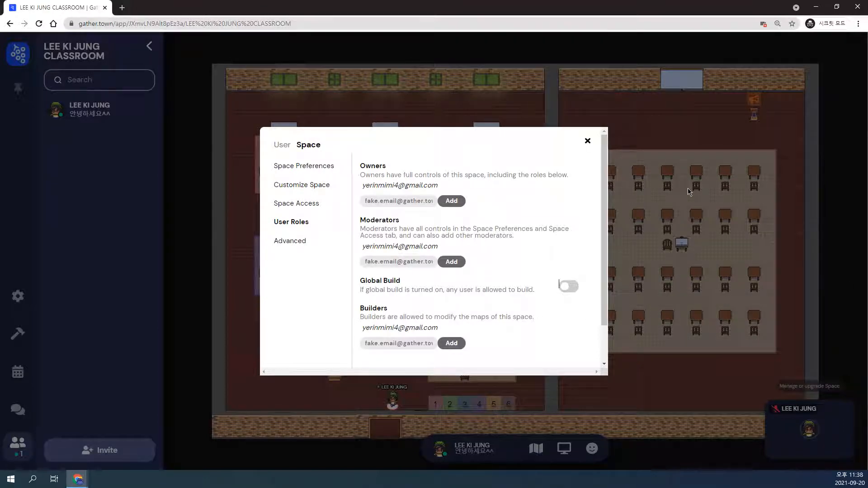
{"action": "left_click", "coordinate": [588, 142]}
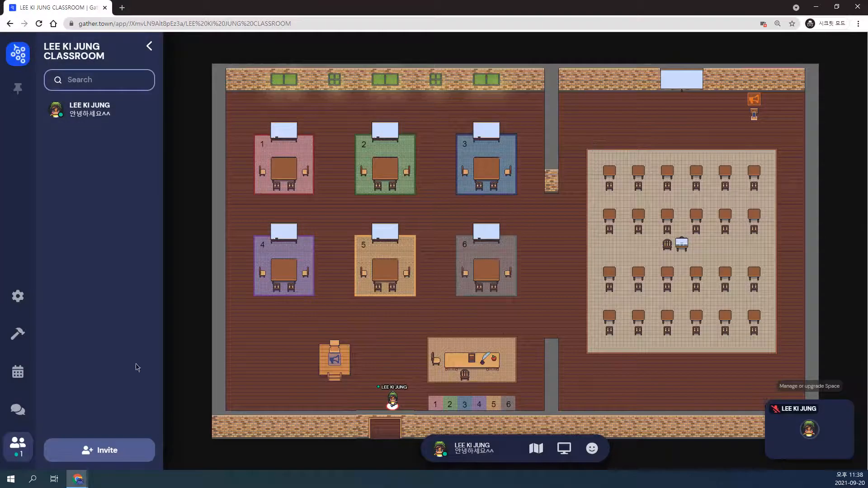
Step: Place ten suggested whiteboards: two in the aisle between the group tables and eight clustered around the opening between the two rooms
{"action": "left_click", "coordinate": [19, 337]}
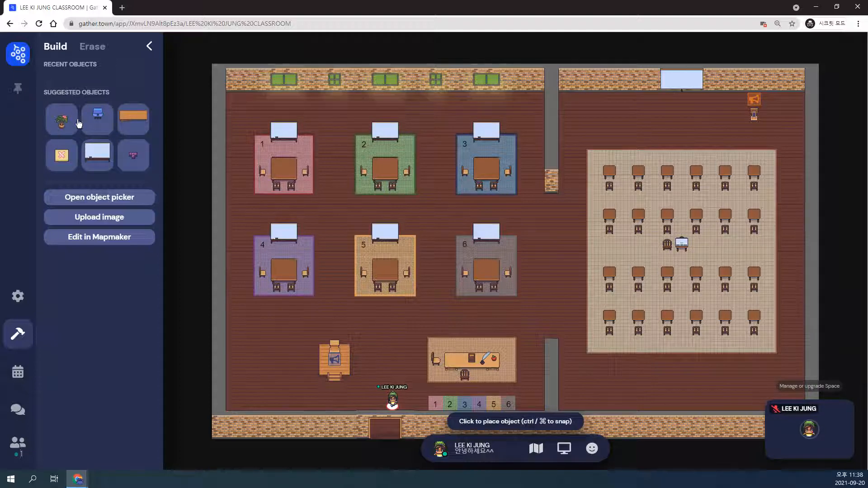
{"action": "left_click", "coordinate": [100, 155]}
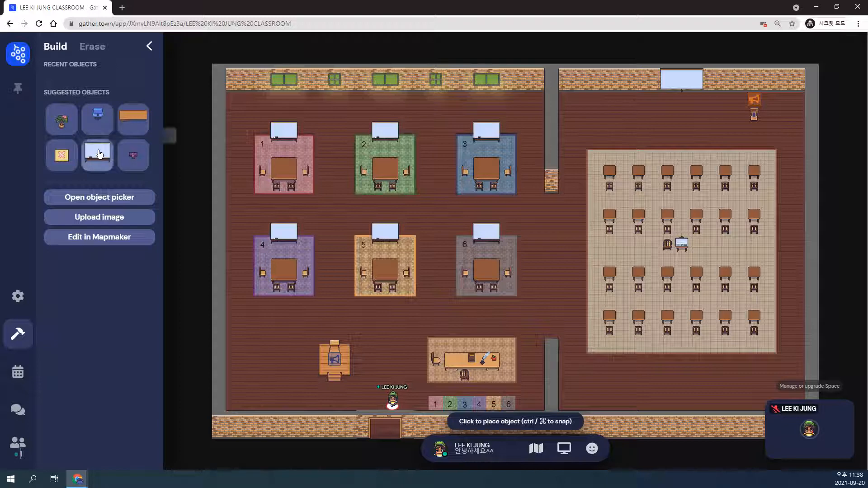
{"action": "left_click", "coordinate": [337, 220]}
{"action": "left_click", "coordinate": [442, 220]}
{"action": "left_click", "coordinate": [545, 221]}
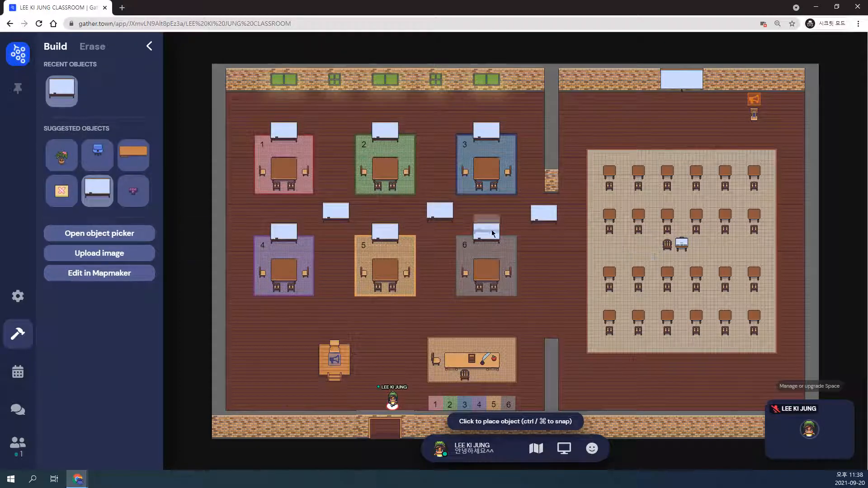
{"action": "left_click", "coordinate": [550, 228]}
{"action": "left_click", "coordinate": [577, 247]}
{"action": "left_click", "coordinate": [551, 239]}
{"action": "left_click", "coordinate": [545, 277]}
{"action": "left_click", "coordinate": [565, 258]}
{"action": "left_click", "coordinate": [585, 264]}
{"action": "left_click", "coordinate": [575, 273]}
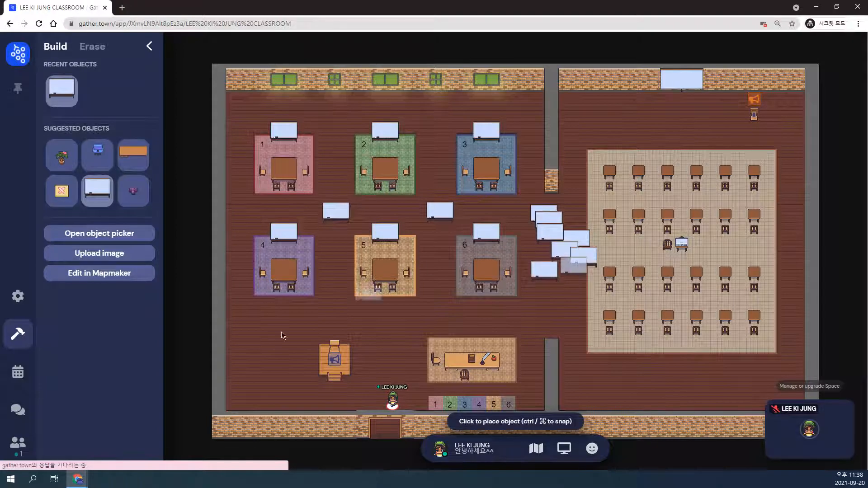
Step: Examine the Global Build and Builders options in the space's user roles and close the settings
{"action": "left_click", "coordinate": [17, 296]}
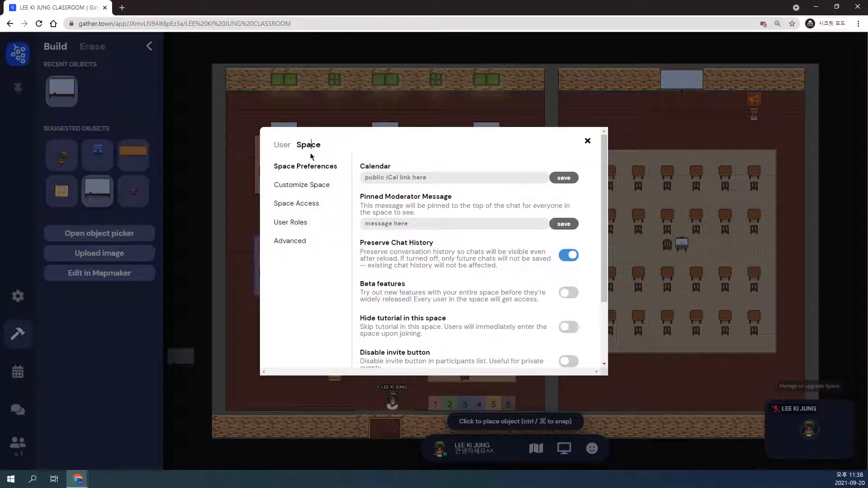
{"action": "left_click", "coordinate": [299, 222]}
{"action": "scroll", "coordinate": [570, 312], "scroll_direction": "down", "scroll_amount": 1}
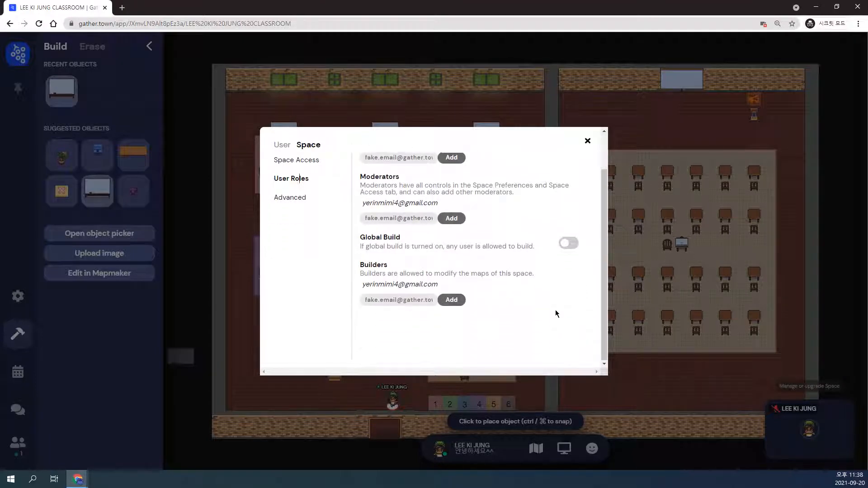
{"action": "left_click", "coordinate": [587, 142]}
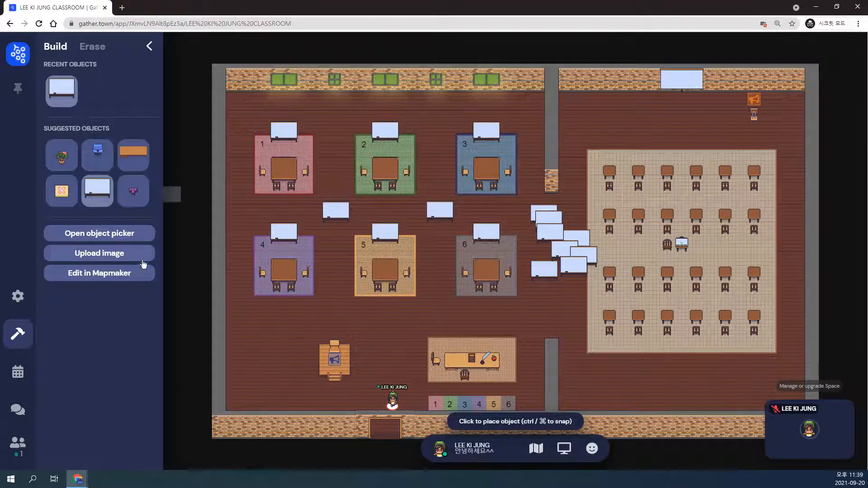
Step: Set the chat recipient to Everyone and open the participant list
{"action": "left_click", "coordinate": [18, 410]}
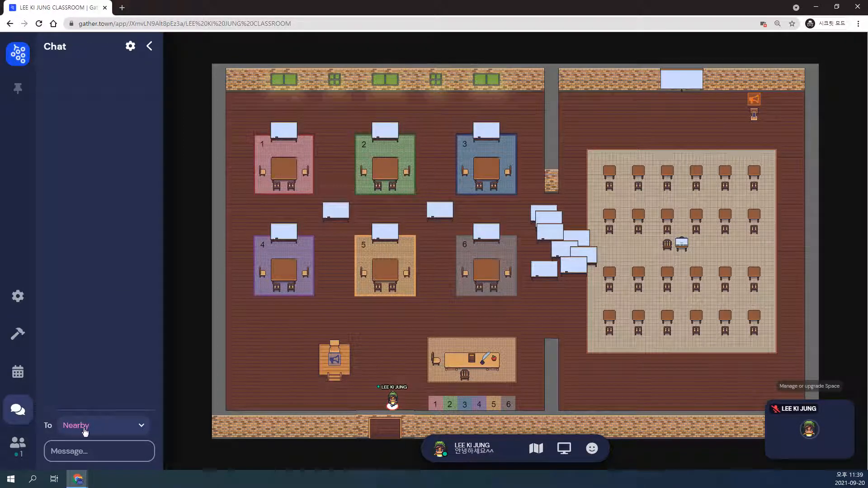
{"action": "left_click", "coordinate": [141, 426]}
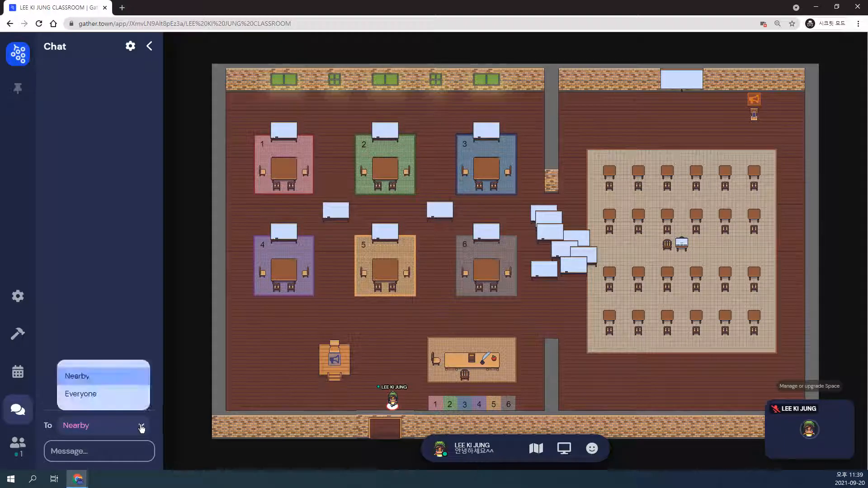
{"action": "left_click", "coordinate": [98, 396]}
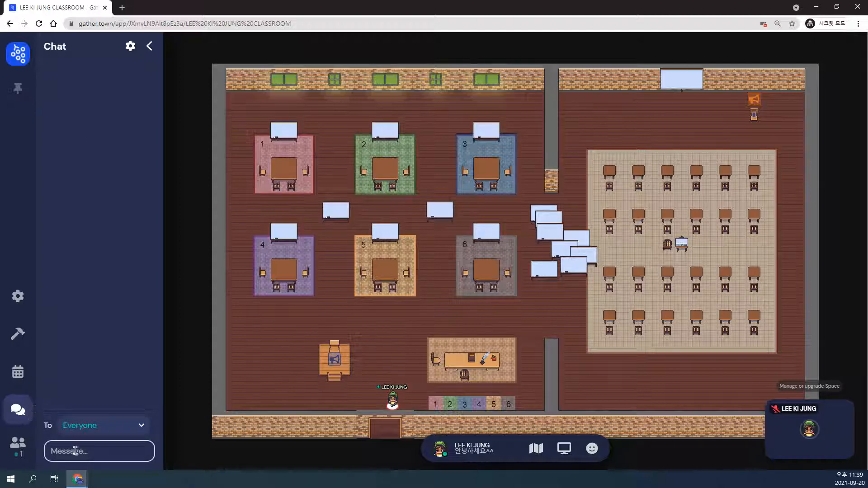
{"action": "left_click", "coordinate": [20, 446]}
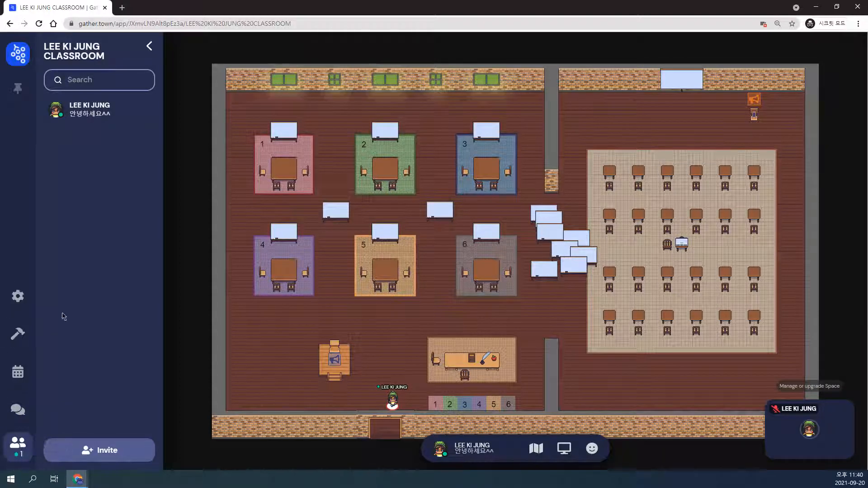
Step: Go back to the home page with the list of spaces and rejoin the classroom space
{"action": "left_click", "coordinate": [18, 54]}
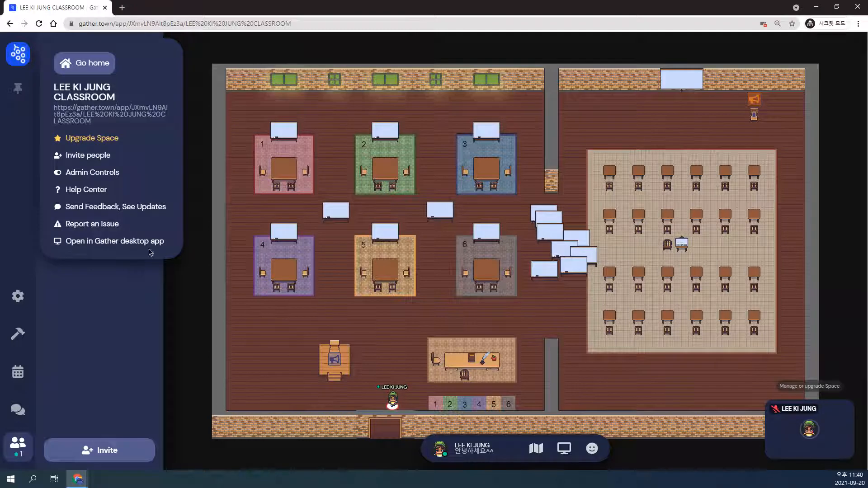
{"action": "left_click", "coordinate": [77, 66]}
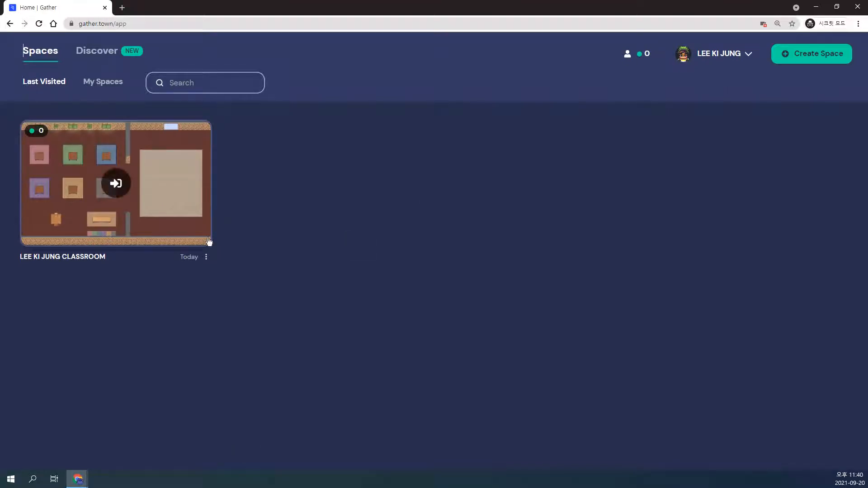
{"action": "mouse_move", "coordinate": [147, 143]}
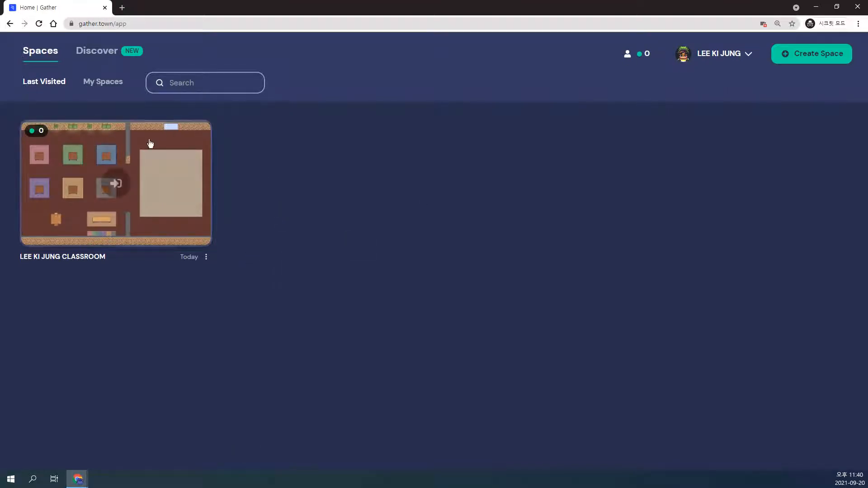
{"action": "left_click", "coordinate": [115, 184]}
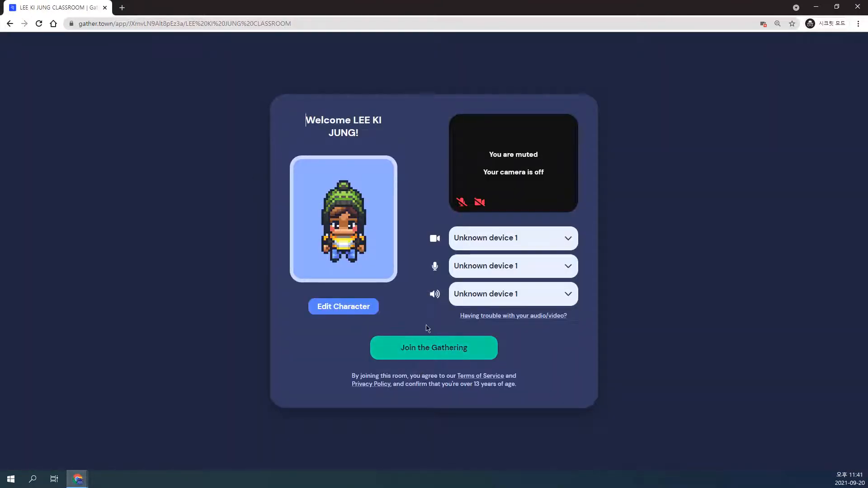
{"action": "left_click", "coordinate": [448, 353]}
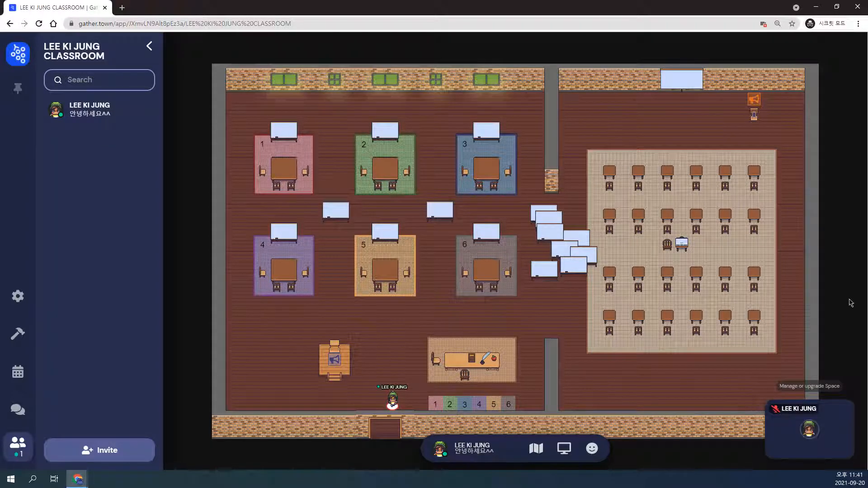
Step: Open the classroom map in Mapmaker and compare it with the live classroom space
{"action": "left_click", "coordinate": [18, 334]}
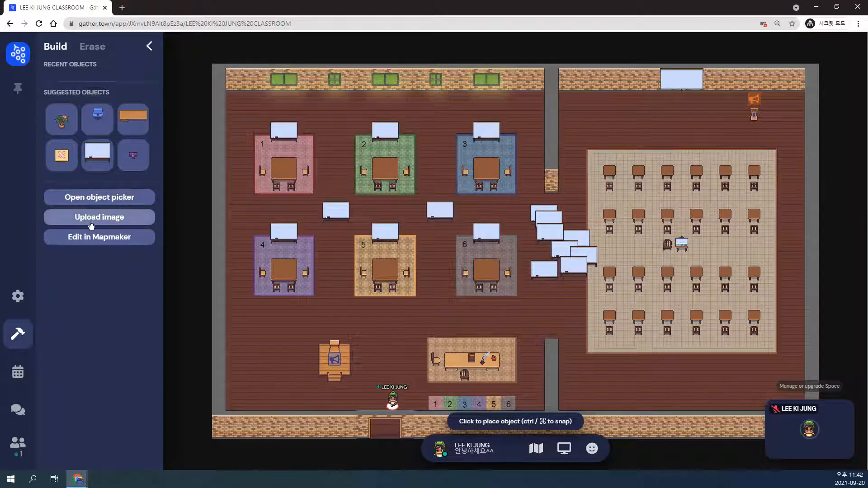
{"action": "left_click", "coordinate": [114, 236]}
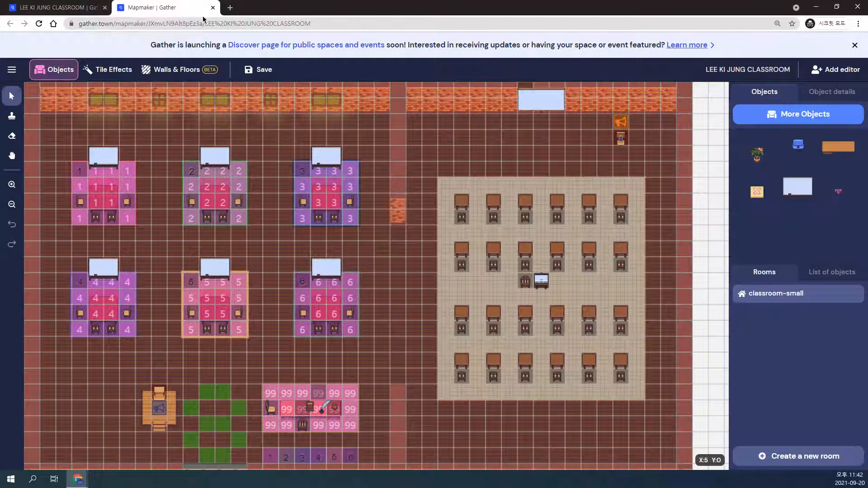
{"action": "left_click", "coordinate": [66, 8]}
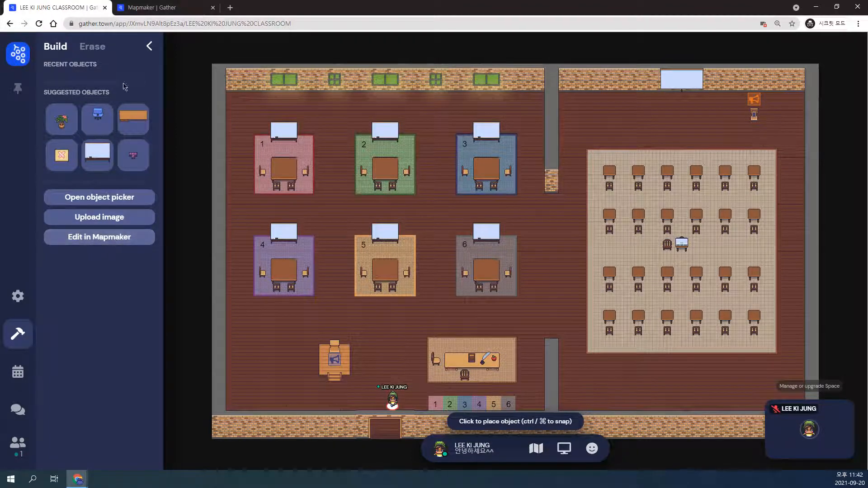
{"action": "left_click", "coordinate": [154, 8]}
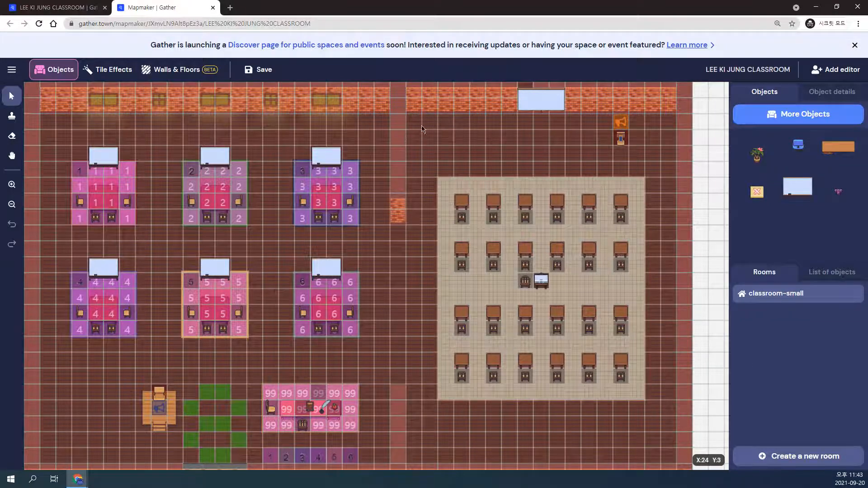
{"action": "scroll", "coordinate": [286, 194], "scroll_direction": "up", "scroll_amount": 1}
{"action": "scroll", "coordinate": [286, 194], "scroll_direction": "down", "scroll_amount": 2}
{"action": "scroll", "coordinate": [285, 195], "scroll_direction": "up", "scroll_amount": 1}
{"action": "left_click", "coordinate": [68, 10]}
{"action": "left_click", "coordinate": [152, 8]}
{"action": "left_click", "coordinate": [11, 204]}
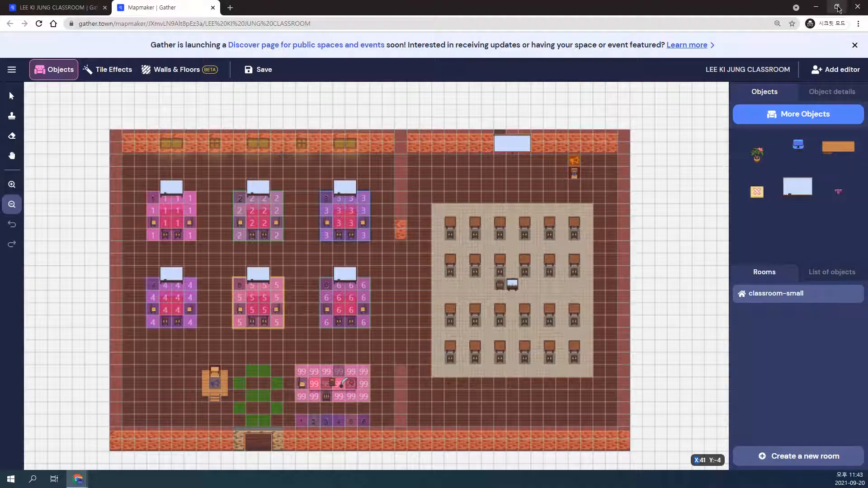
Step: Detach Mapmaker into its own window and arrange it side by side with the classroom window
{"action": "left_click_drag", "start_coordinate": [191, 9], "coordinate": [443, 62]}
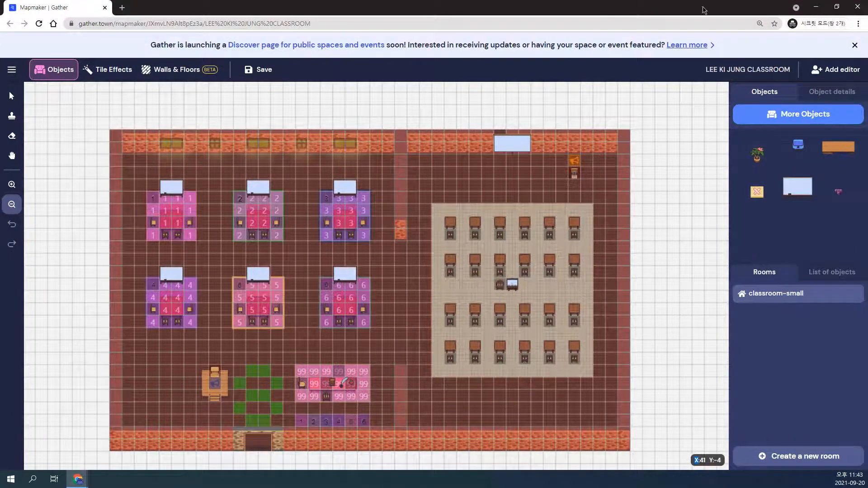
{"action": "left_click", "coordinate": [836, 6]}
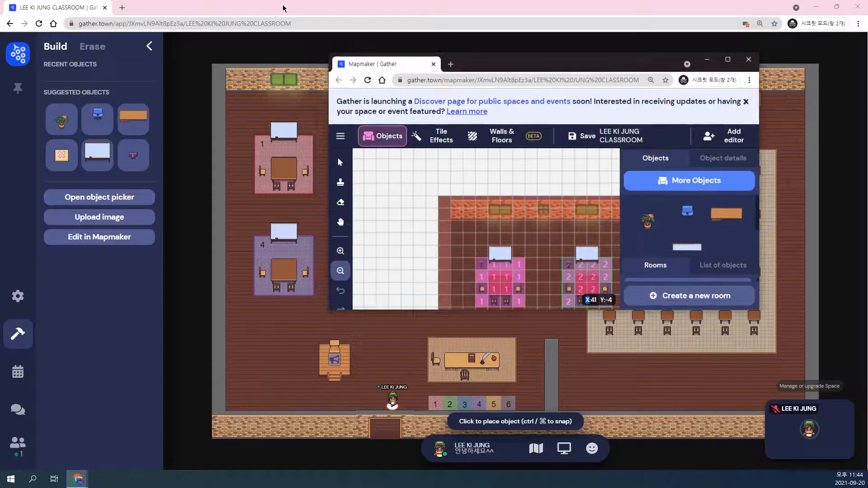
{"action": "left_click_drag", "start_coordinate": [284, 8], "coordinate": [255, 62]}
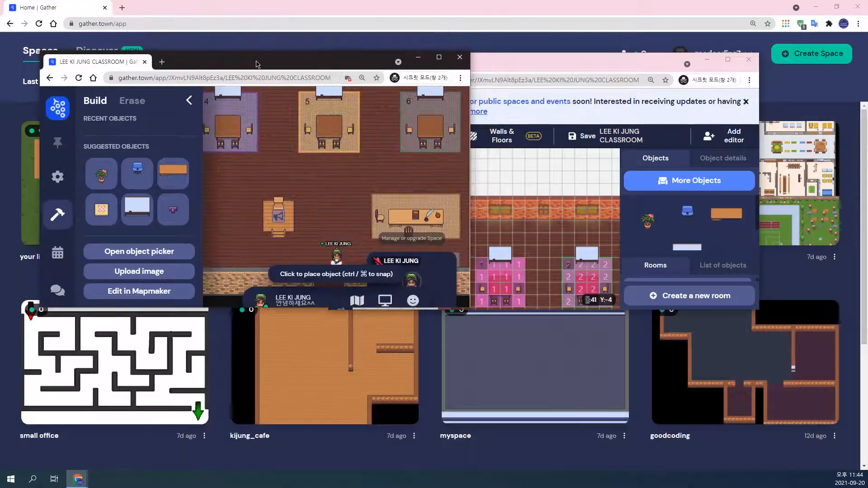
{"action": "left_click_drag", "start_coordinate": [639, 62], "coordinate": [695, 73]}
{"action": "key", "text": "super+Right"}
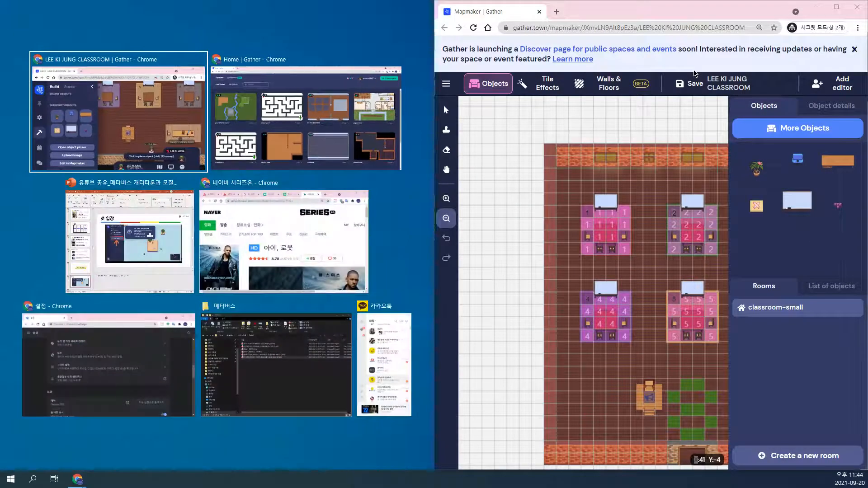
{"action": "left_click", "coordinate": [168, 61]}
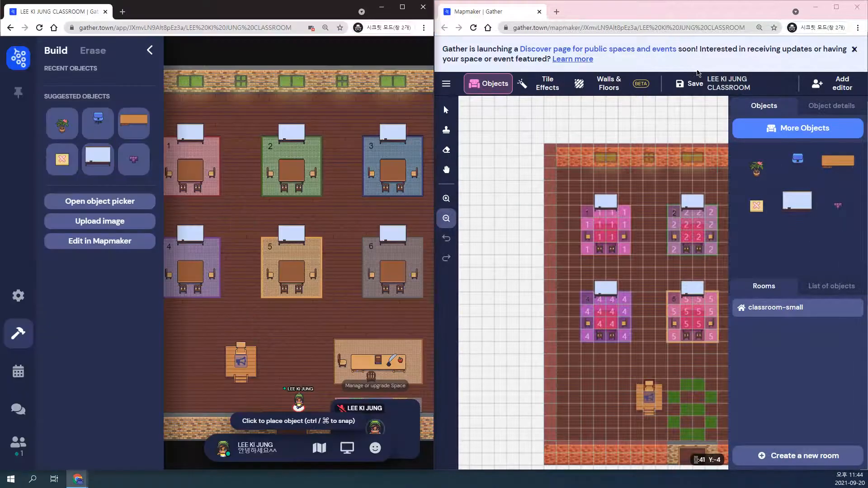
Step: Show the classroom's minimap with the build options hidden, and compare the room layout with the full map in Mapmaker
{"action": "left_click", "coordinate": [150, 50]}
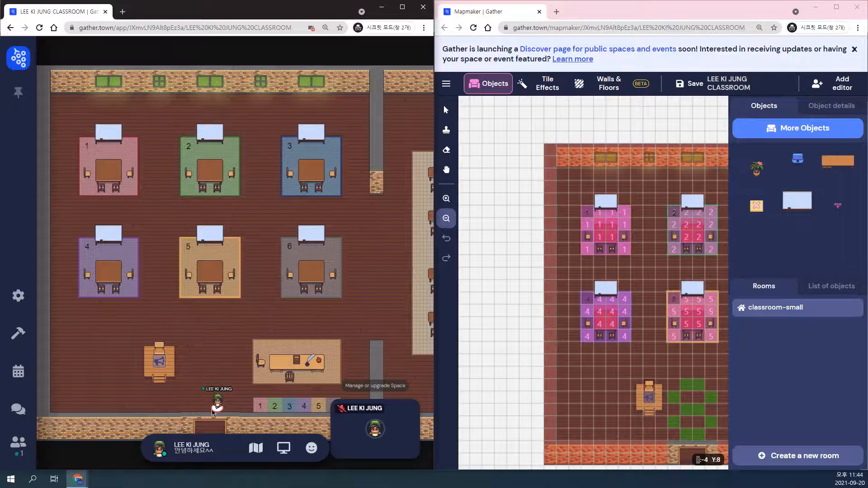
{"action": "left_click", "coordinate": [257, 449]}
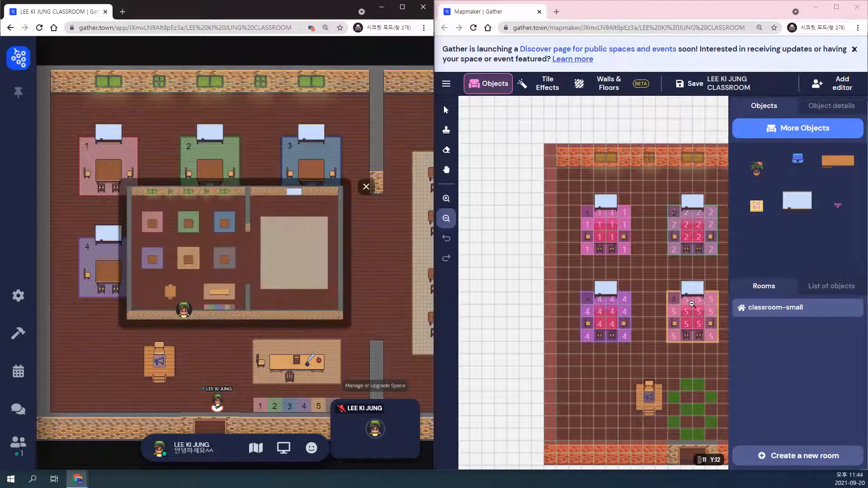
{"action": "left_click", "coordinate": [516, 329]}
{"action": "left_click", "coordinate": [552, 252]}
{"action": "left_click", "coordinate": [551, 253]}
{"action": "left_click", "coordinate": [551, 252]}
{"action": "left_click", "coordinate": [551, 252]}
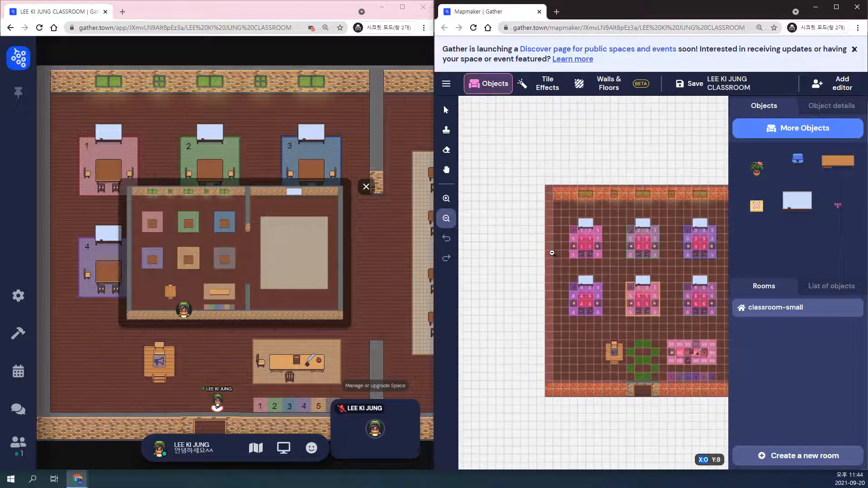
{"action": "left_click", "coordinate": [551, 252]}
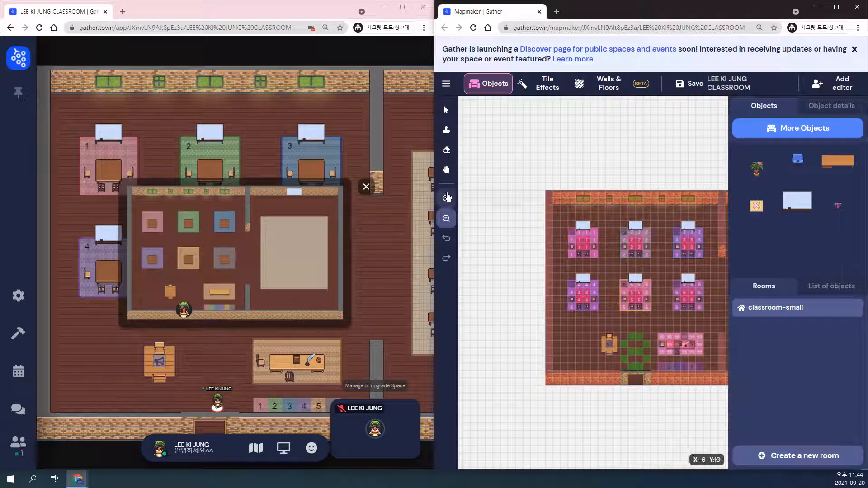
{"action": "left_click", "coordinate": [446, 169]}
{"action": "left_click_drag", "start_coordinate": [675, 311], "coordinate": [588, 291]}
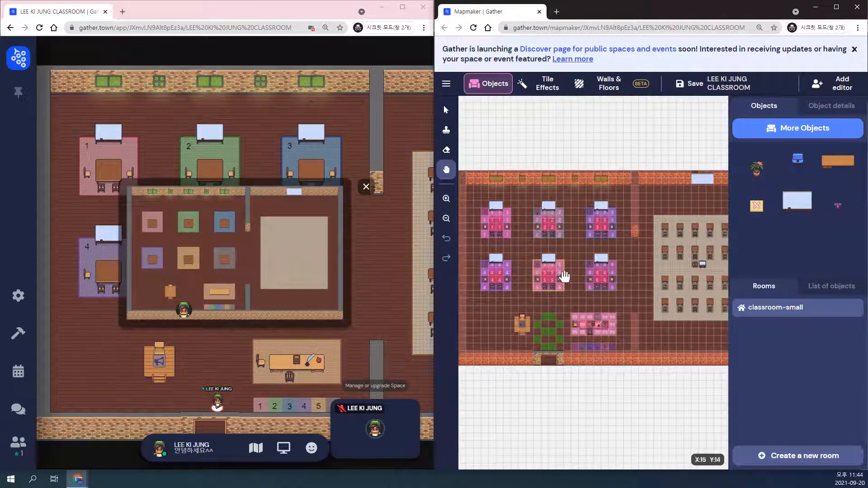
{"action": "left_click", "coordinate": [446, 219]}
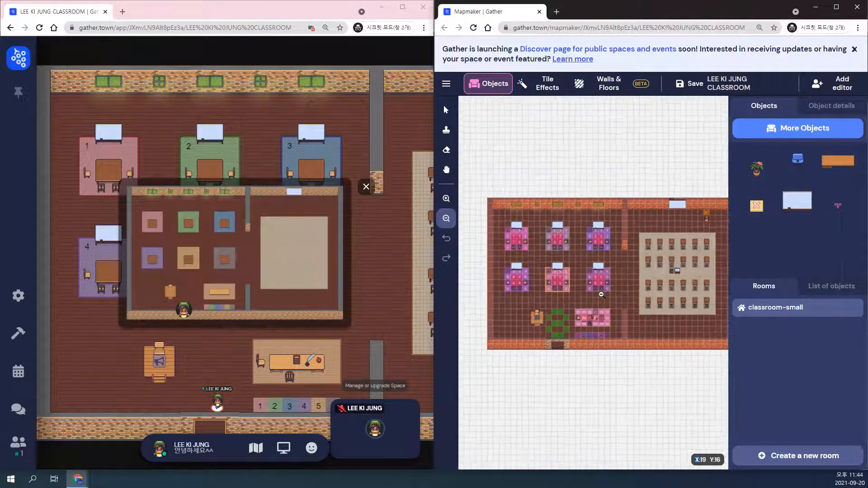
{"action": "left_click", "coordinate": [445, 172]}
{"action": "left_click_drag", "start_coordinate": [574, 370], "coordinate": [560, 353]}
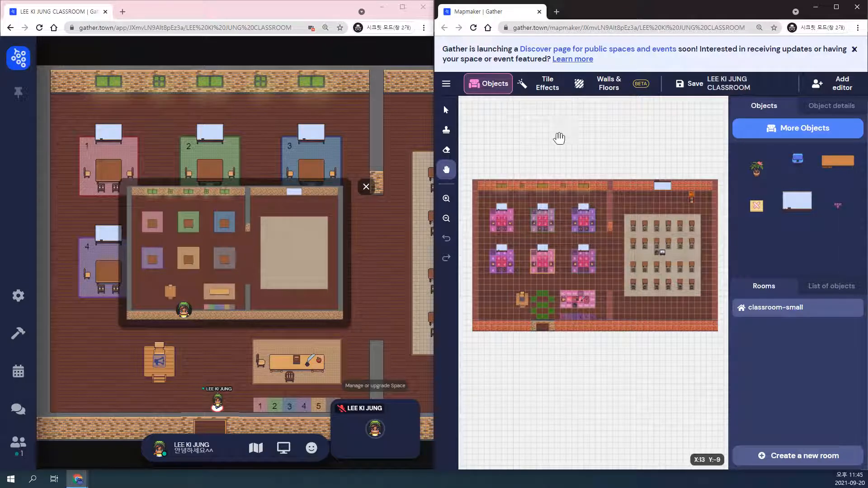
Step: Maximize the Mapmaker window and examine the whole classroom map at a size that fills the canvas
{"action": "left_click", "coordinate": [836, 8]}
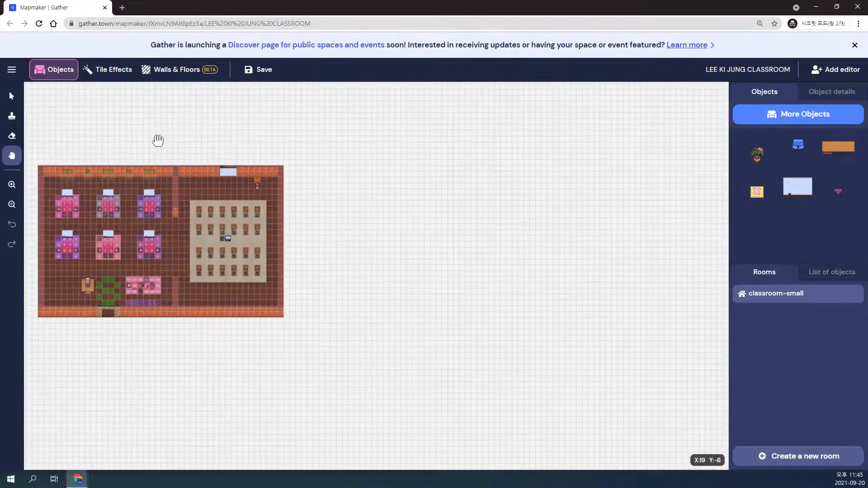
{"action": "left_click", "coordinate": [12, 184]}
{"action": "left_click", "coordinate": [213, 237]}
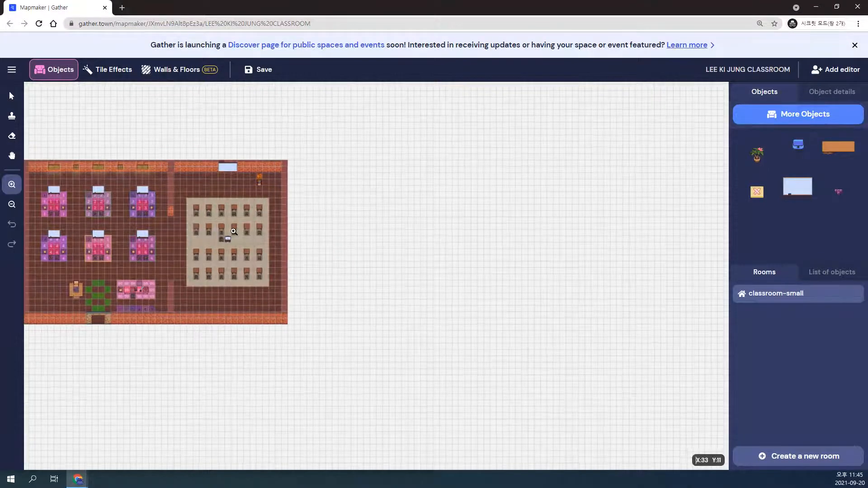
{"action": "left_click", "coordinate": [154, 218]}
{"action": "left_click", "coordinate": [128, 231]}
{"action": "left_click", "coordinate": [129, 233]}
{"action": "left_click", "coordinate": [129, 232]}
{"action": "left_click", "coordinate": [129, 232]}
{"action": "left_click", "coordinate": [180, 247]}
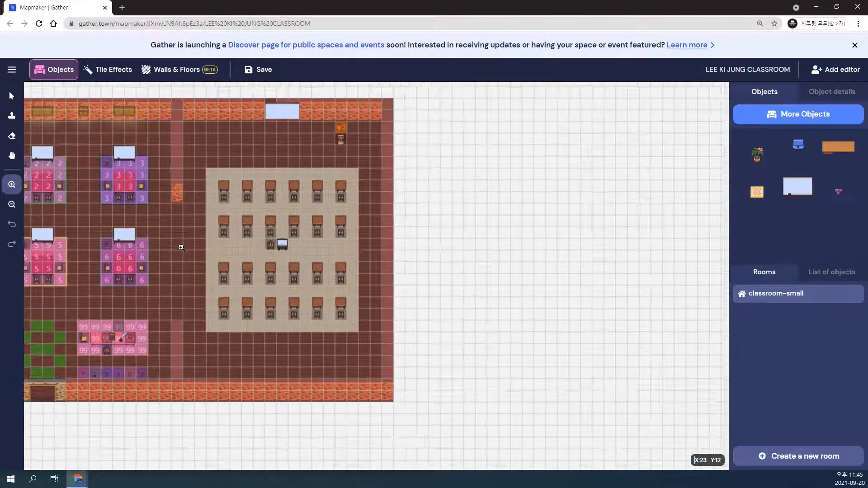
{"action": "left_click", "coordinate": [181, 246]}
{"action": "left_click", "coordinate": [12, 155]}
{"action": "left_click_drag", "start_coordinate": [100, 204], "coordinate": [329, 223]}
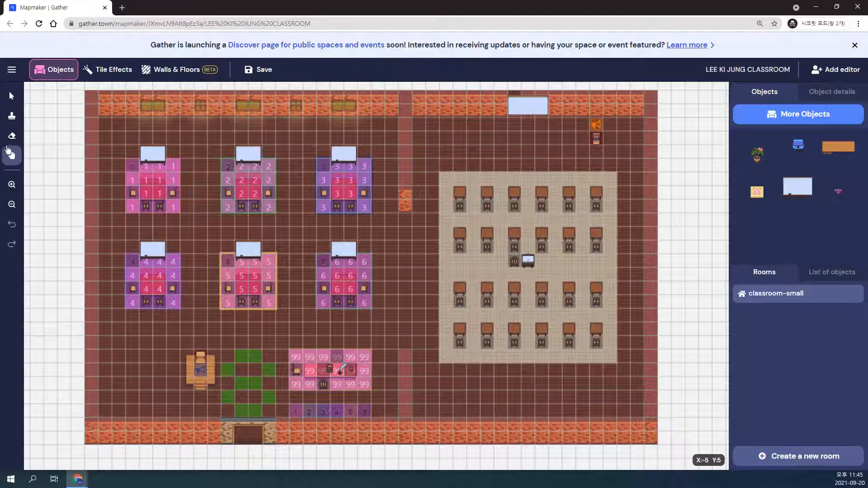
{"action": "left_click_drag", "start_coordinate": [159, 145], "coordinate": [180, 152]}
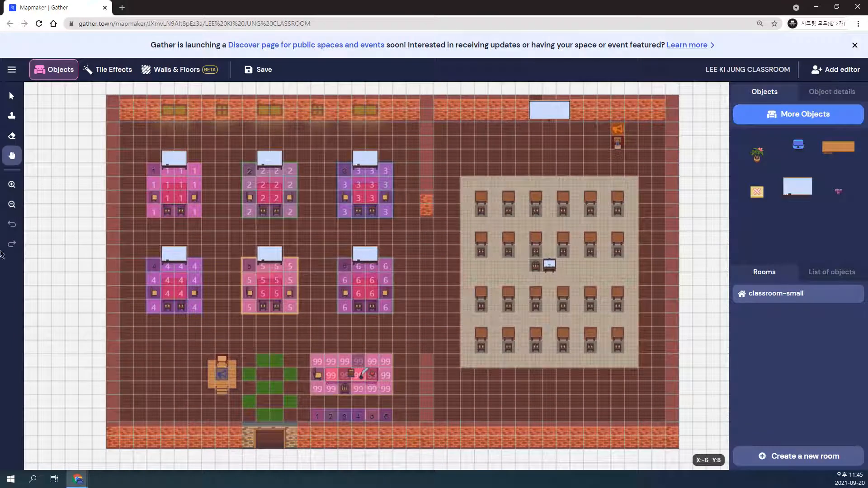
Step: Move the whiteboard of group table 1 onto the podium beside the entrance
{"action": "left_click", "coordinate": [12, 98]}
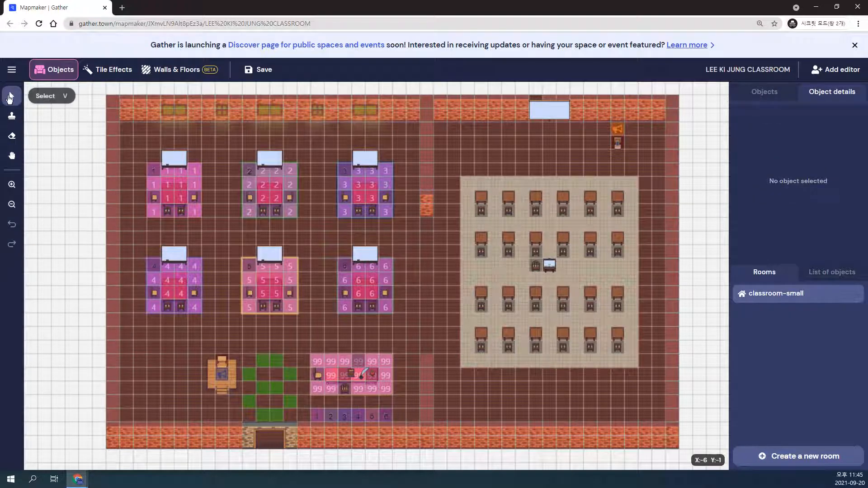
{"action": "left_click", "coordinate": [173, 156]}
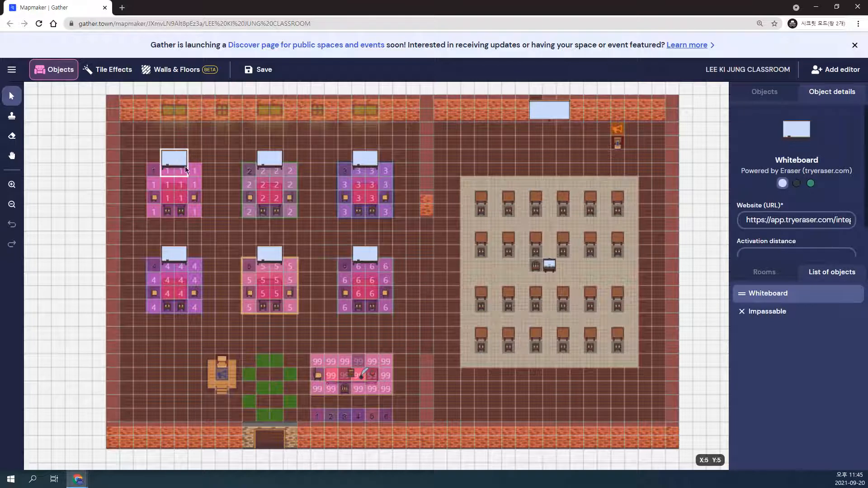
{"action": "left_click_drag", "start_coordinate": [212, 380], "coordinate": [227, 375]}
Step: Move the second front-row desk in the individual seating area onto the third desk, and activate the Stamp tool
{"action": "left_click", "coordinate": [482, 198]}
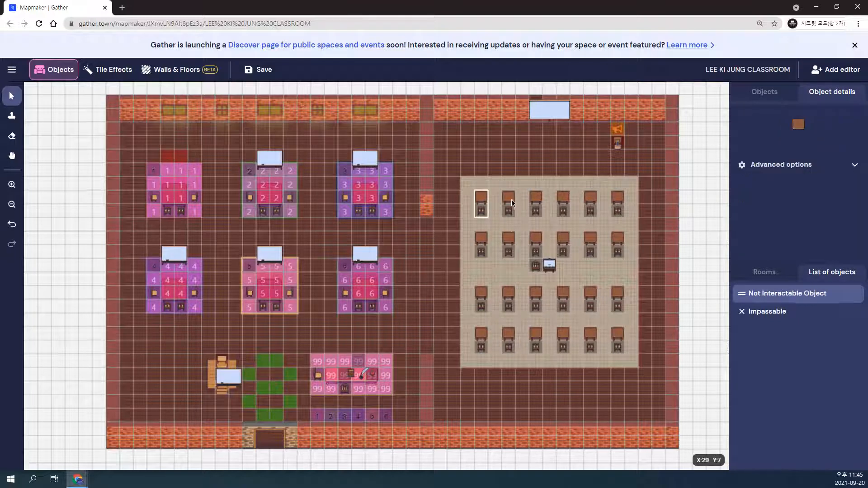
{"action": "left_click", "coordinate": [510, 211]}
{"action": "left_click", "coordinate": [536, 197]}
{"action": "left_click", "coordinate": [568, 197]}
{"action": "key", "text": "b"}
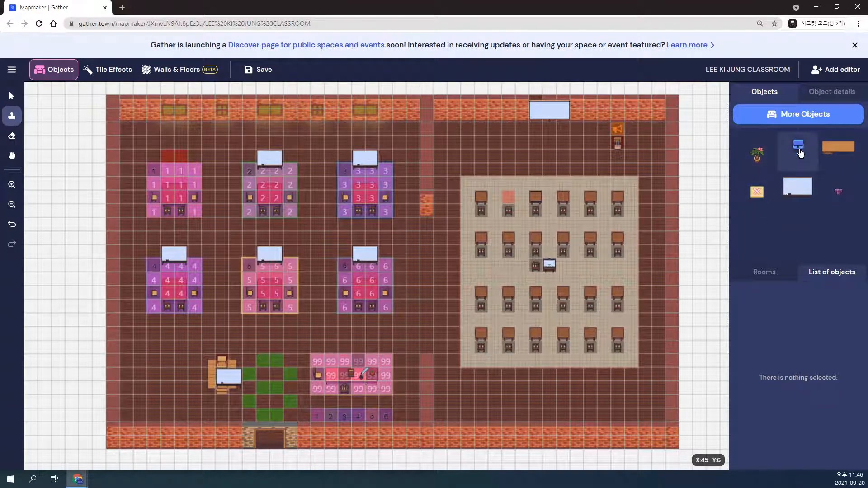
Step: Stamp ten Potted Plant (Plumeria) objects on the open floor between the front whiteboard and the individual seating area
{"action": "left_click", "coordinate": [757, 154]}
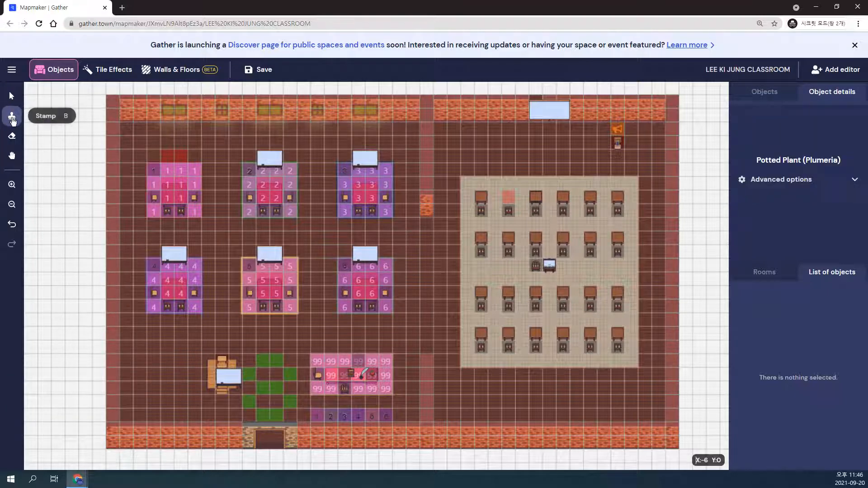
{"action": "left_click", "coordinate": [482, 151]}
{"action": "left_click", "coordinate": [522, 162]}
{"action": "left_click", "coordinate": [549, 149]}
{"action": "left_click", "coordinate": [590, 161]}
{"action": "left_click", "coordinate": [591, 148]}
{"action": "left_click", "coordinate": [522, 136]}
{"action": "left_click", "coordinate": [508, 135]}
{"action": "left_click", "coordinate": [494, 162]}
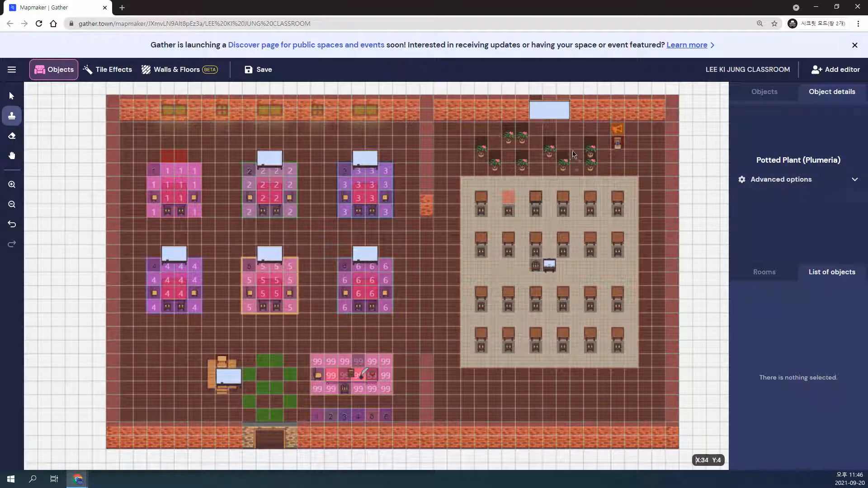
{"action": "left_click", "coordinate": [577, 148]}
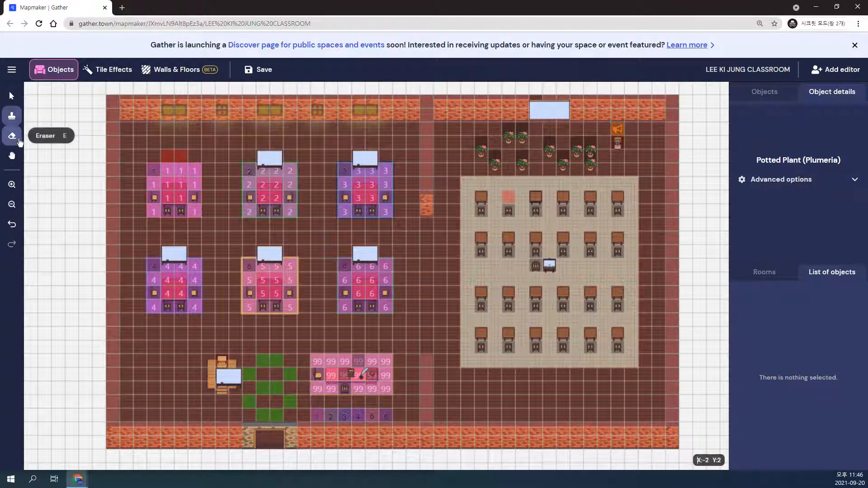
Step: Erase all the potted plants from the floor in front of the individual seating area
{"action": "left_click", "coordinate": [13, 139]}
{"action": "left_click", "coordinate": [480, 147]}
{"action": "left_click", "coordinate": [522, 137]}
{"action": "left_click", "coordinate": [522, 162]}
{"action": "left_click", "coordinate": [497, 163]}
{"action": "left_click", "coordinate": [550, 149]}
{"action": "left_click", "coordinate": [577, 149]}
{"action": "left_click", "coordinate": [590, 149]}
{"action": "left_click", "coordinate": [590, 164]}
{"action": "left_click", "coordinate": [562, 164]}
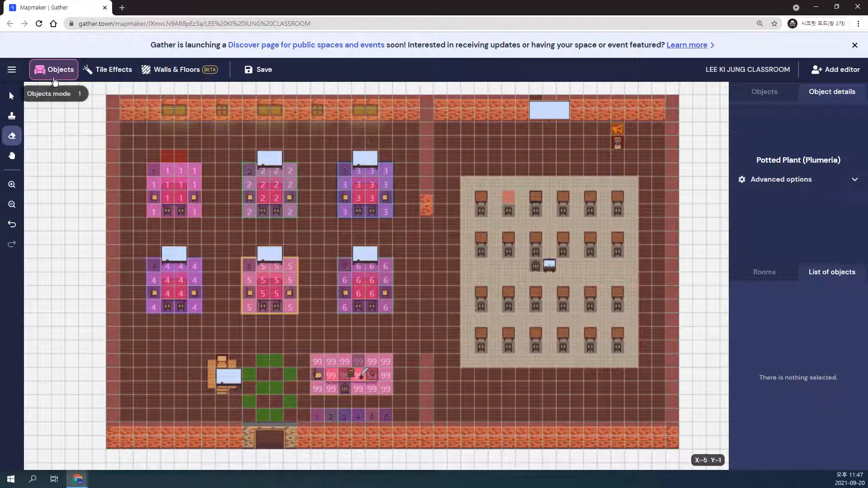
Step: Inspect the first front-row desk in Objects mode and the upper wall tile at X:3 Y:1 in Tile Effects mode
{"action": "left_click", "coordinate": [12, 97]}
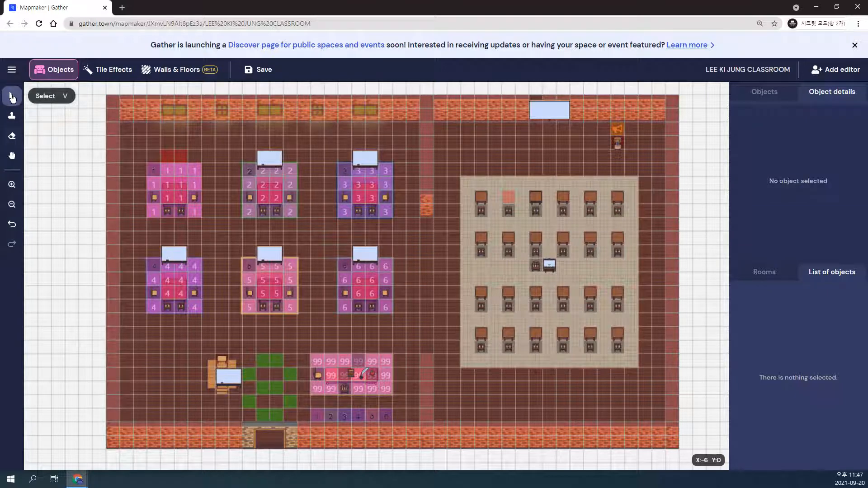
{"action": "left_click", "coordinate": [480, 201]}
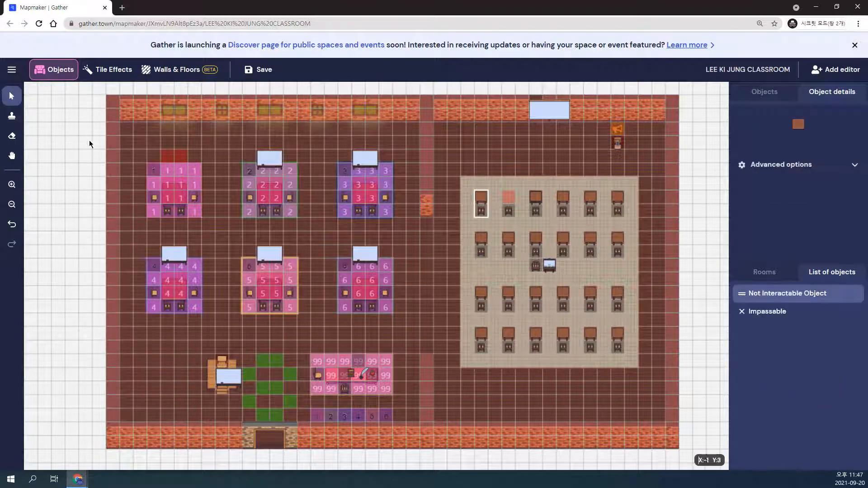
{"action": "left_click", "coordinate": [14, 116]}
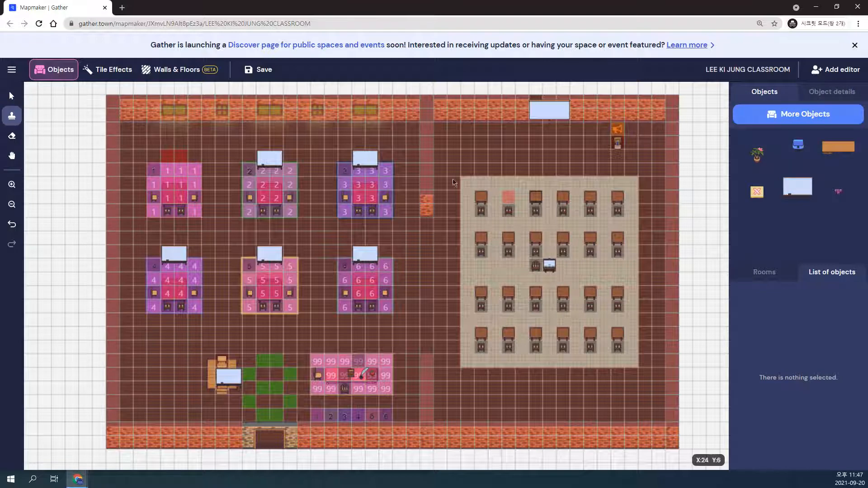
{"action": "left_click", "coordinate": [12, 136]}
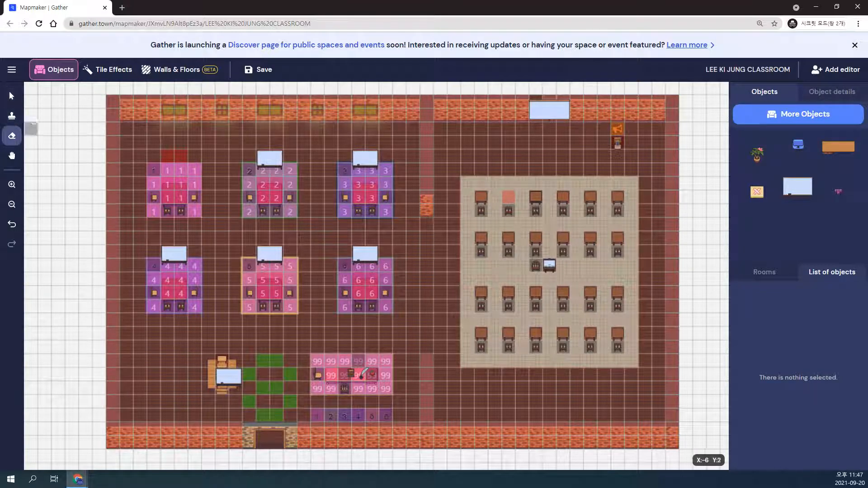
{"action": "left_click", "coordinate": [108, 73]}
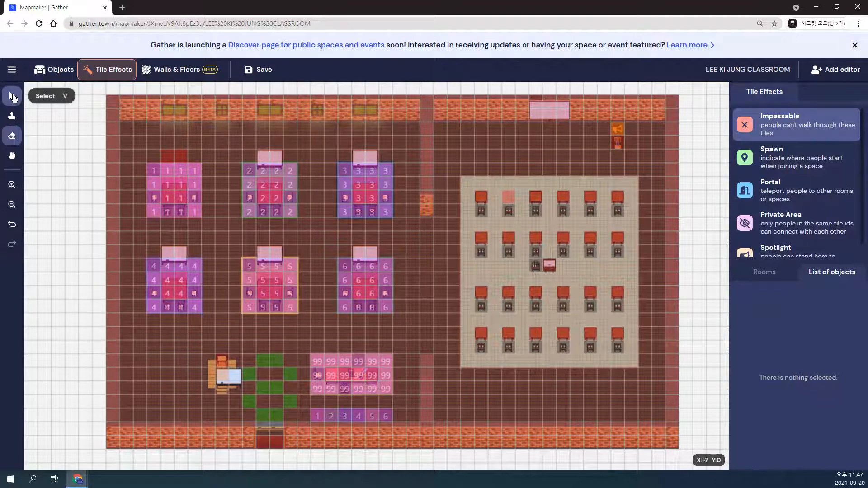
{"action": "left_click", "coordinate": [12, 96]}
{"action": "left_click", "coordinate": [147, 118]}
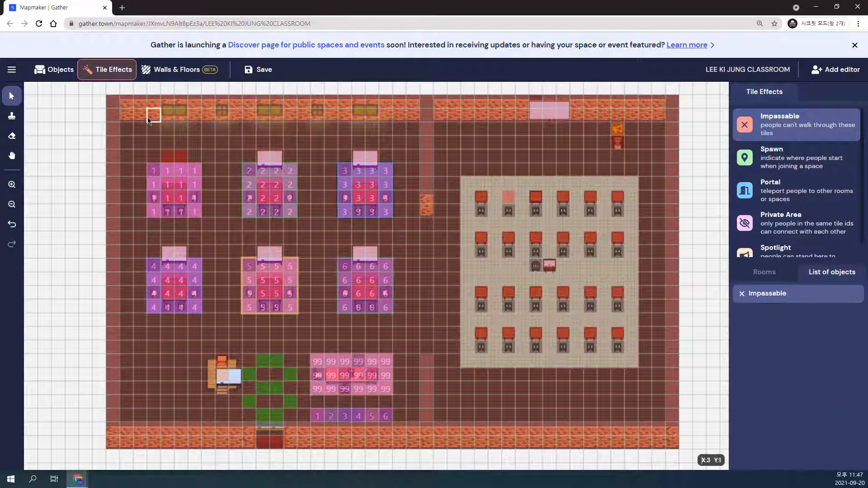
Step: Stamp the Impassable effect on two floor tiles above group table 1 and erase it from both tiles
{"action": "left_click", "coordinate": [12, 118]}
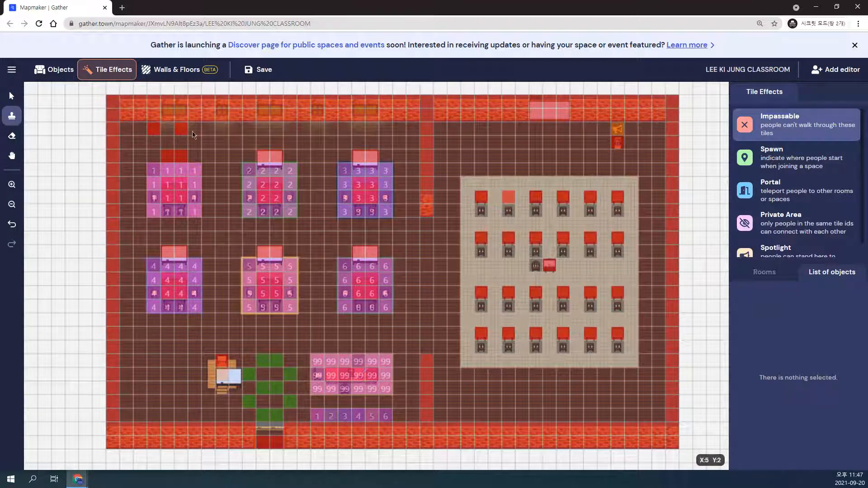
{"action": "left_click", "coordinate": [12, 136]}
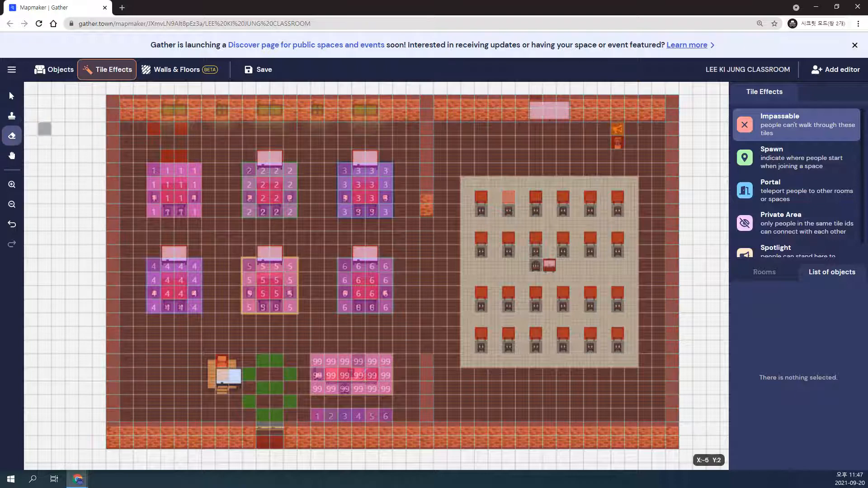
{"action": "left_click", "coordinate": [158, 130]}
{"action": "left_click", "coordinate": [181, 130]}
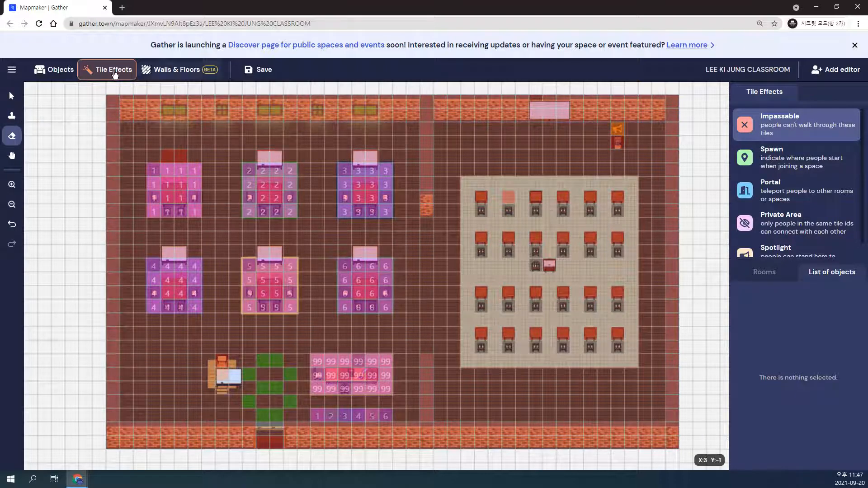
Step: Compare the Objects and Tile Effects views, and move the Mapmaker tab back into the browser window holding the classroom tab
{"action": "left_click", "coordinate": [55, 72]}
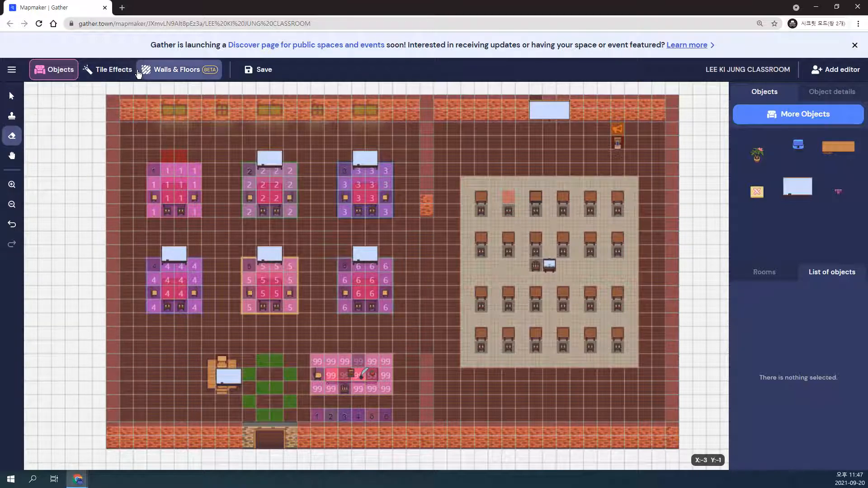
{"action": "left_click", "coordinate": [109, 70]}
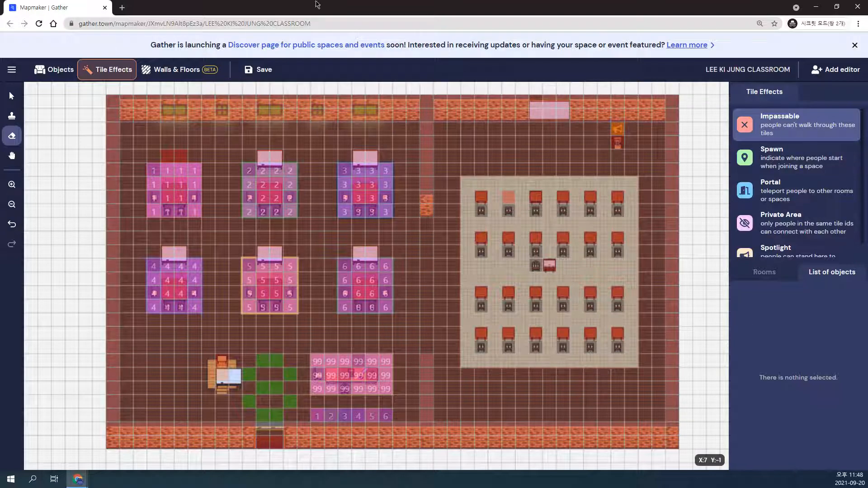
{"action": "left_click_drag", "start_coordinate": [77, 7], "coordinate": [199, 9]}
{"action": "left_click", "coordinate": [407, 10]}
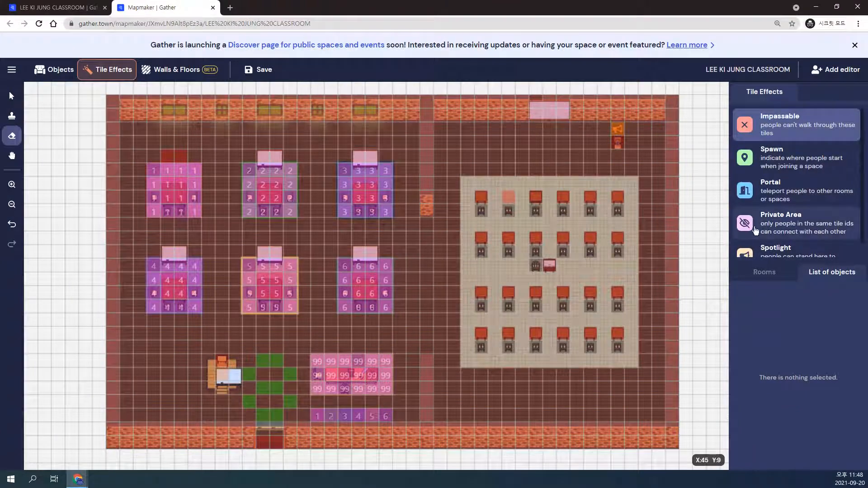
Step: Open the full object library for stamping and browse the Celebration, Office Decor, Presentation, Furniture and Game categories before listing all objects
{"action": "left_click", "coordinate": [59, 70]}
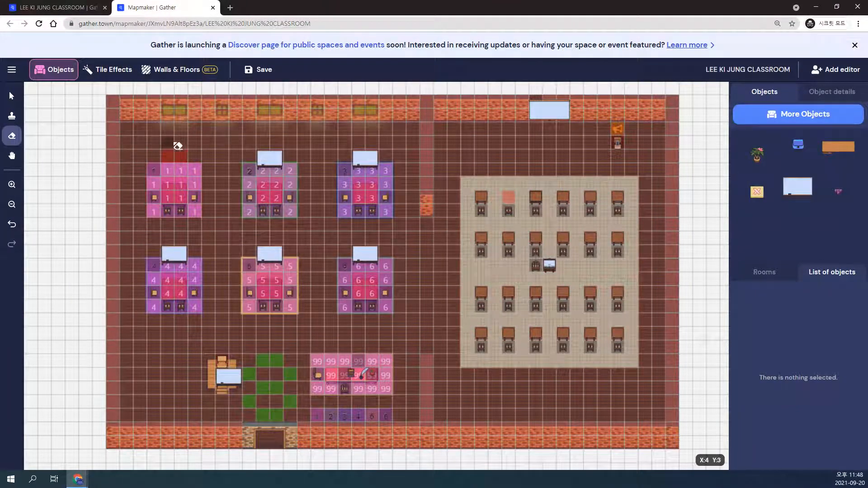
{"action": "left_click", "coordinate": [12, 116]}
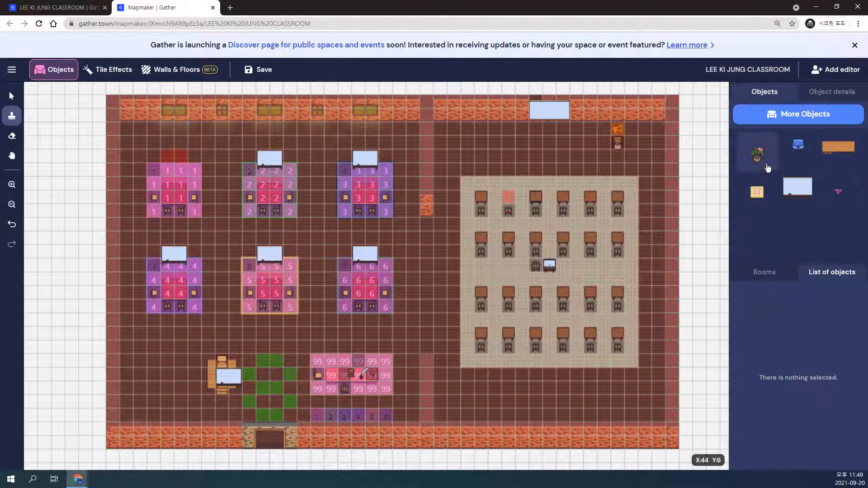
{"action": "left_click", "coordinate": [813, 118]}
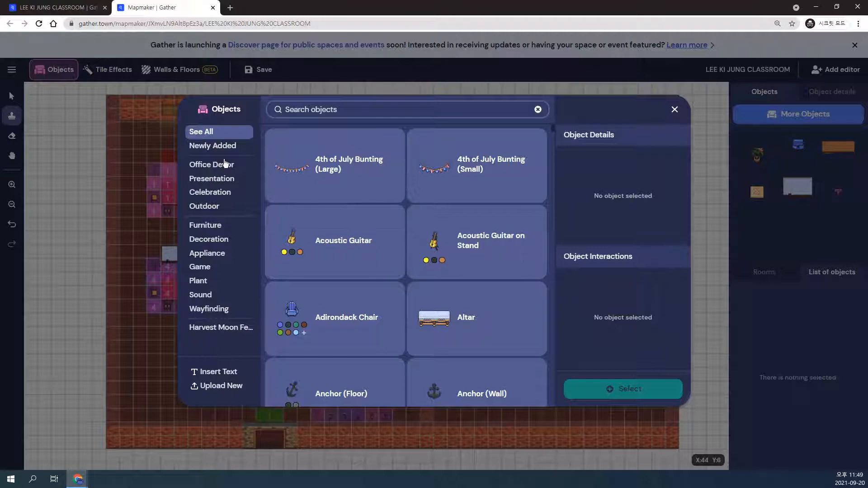
{"action": "left_click", "coordinate": [221, 195]}
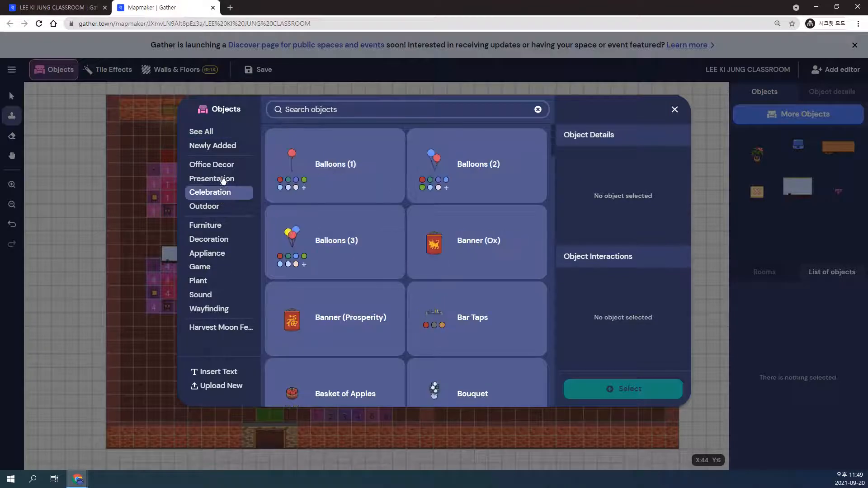
{"action": "left_click", "coordinate": [224, 167]}
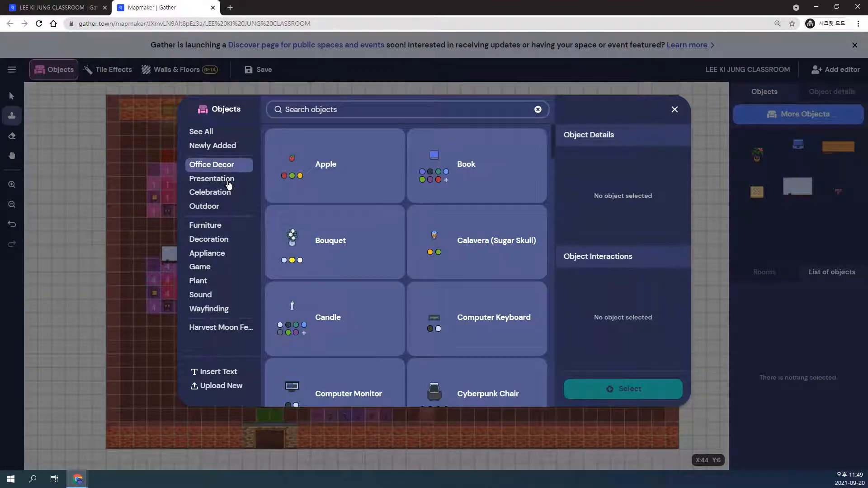
{"action": "left_click", "coordinate": [228, 183]}
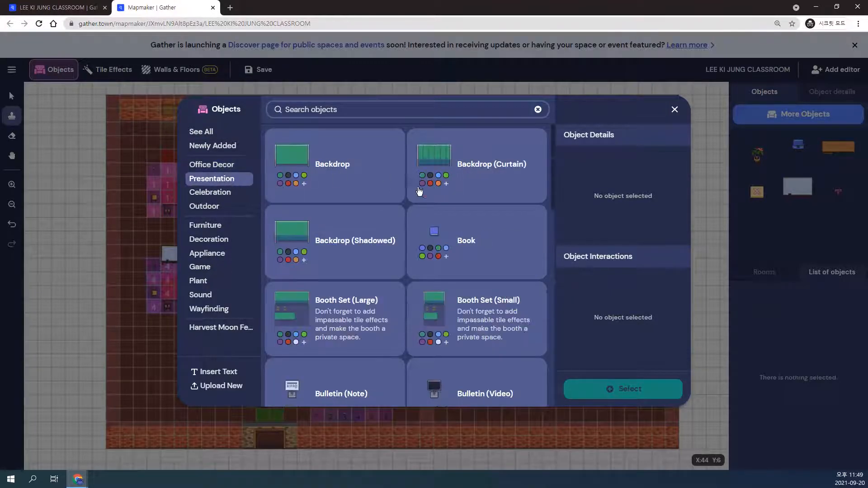
{"action": "left_click", "coordinate": [213, 227]}
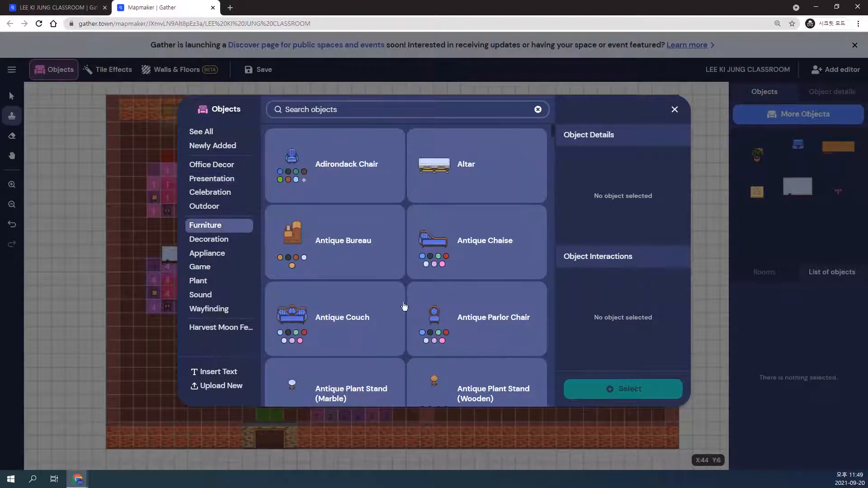
{"action": "left_click", "coordinate": [218, 268]}
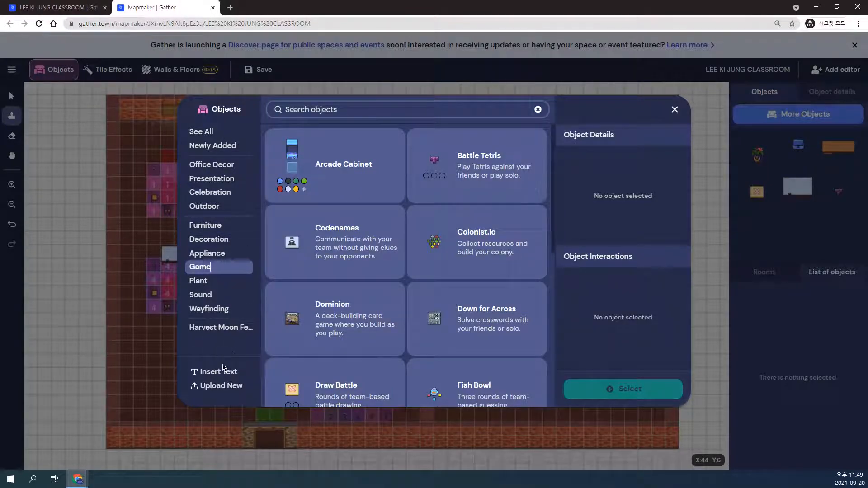
{"action": "left_click", "coordinate": [198, 133]}
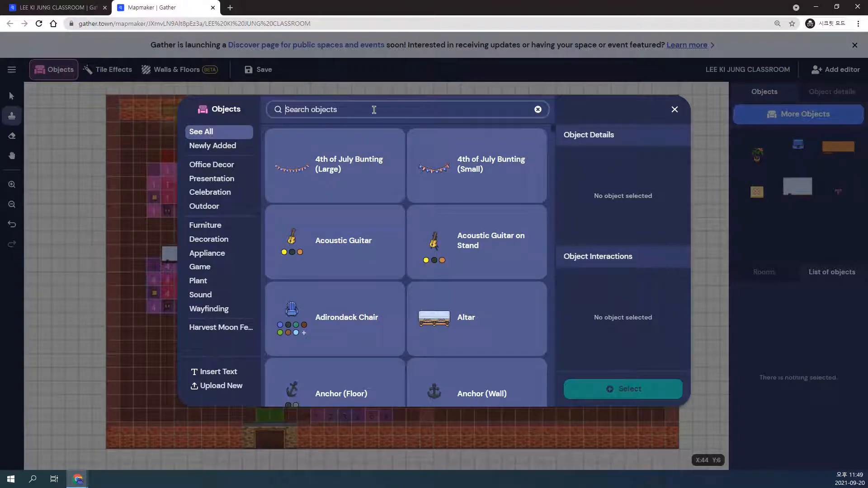
Step: Search the whole object library for COMPUTER and look through the matching objects
{"action": "type", "text": "퍄"}
{"action": "key", "text": "BackSpace"}
{"action": "key", "text": "BackSpace"}
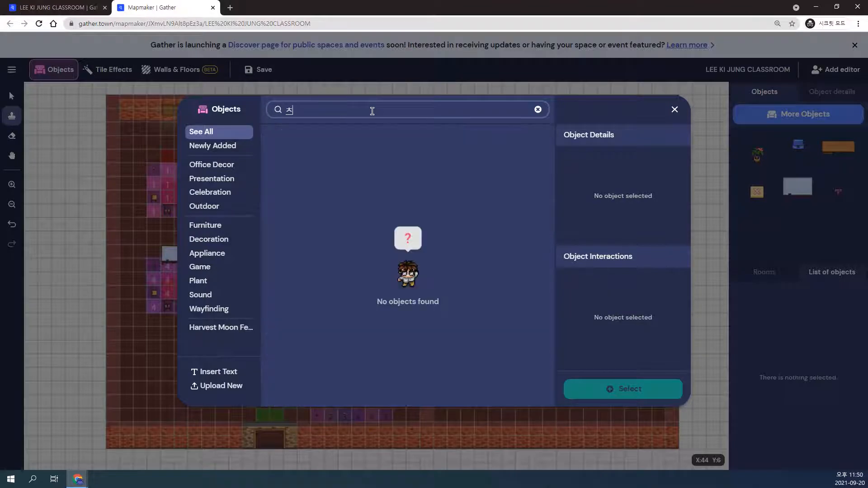
{"action": "type", "text": "COMPUTER"}
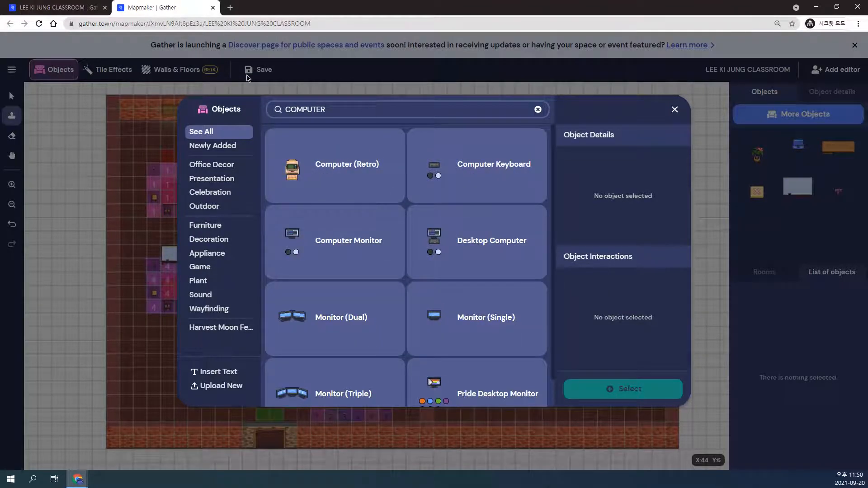
{"action": "scroll", "coordinate": [451, 306], "scroll_direction": "down", "scroll_amount": 1}
{"action": "scroll", "coordinate": [456, 312], "scroll_direction": "up", "scroll_amount": 1}
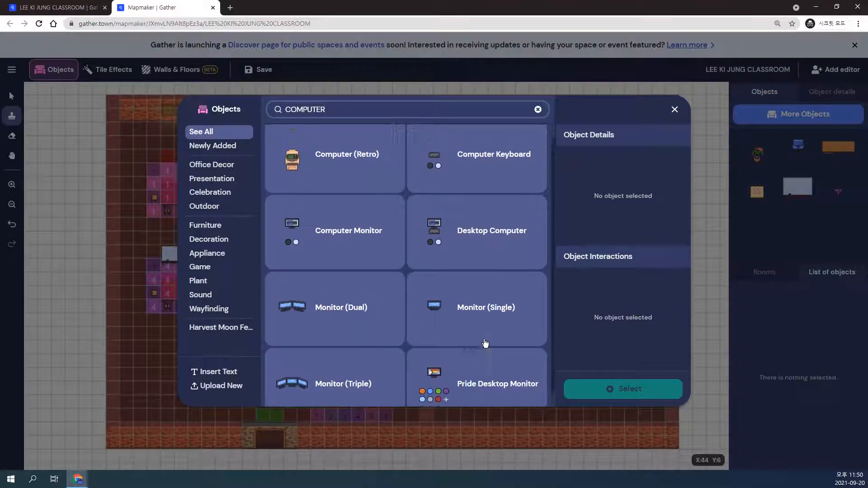
Step: Search only the Furniture category for COMPUTER
{"action": "left_click", "coordinate": [210, 228]}
{"action": "left_click", "coordinate": [346, 110]}
{"action": "type", "text": "COMPU"}
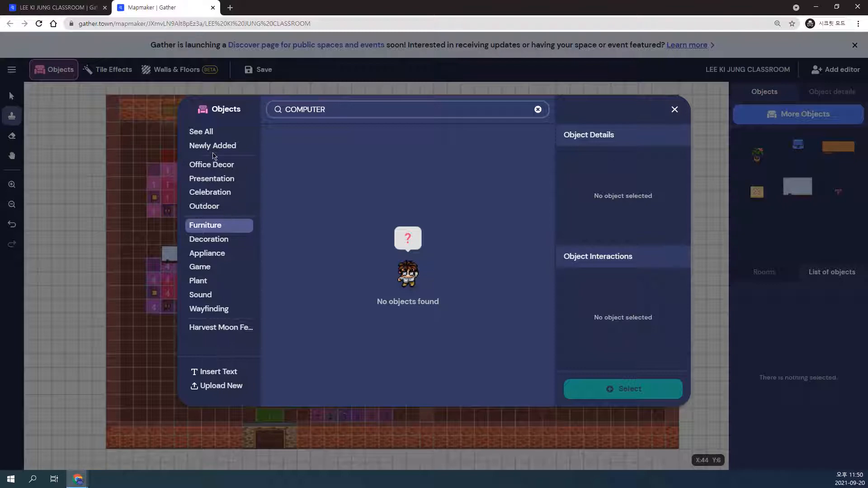
Step: Search all objects for COMPUTER and choose a rotated Monitor (Single) with no interaction for stamping
{"action": "left_click", "coordinate": [212, 136]}
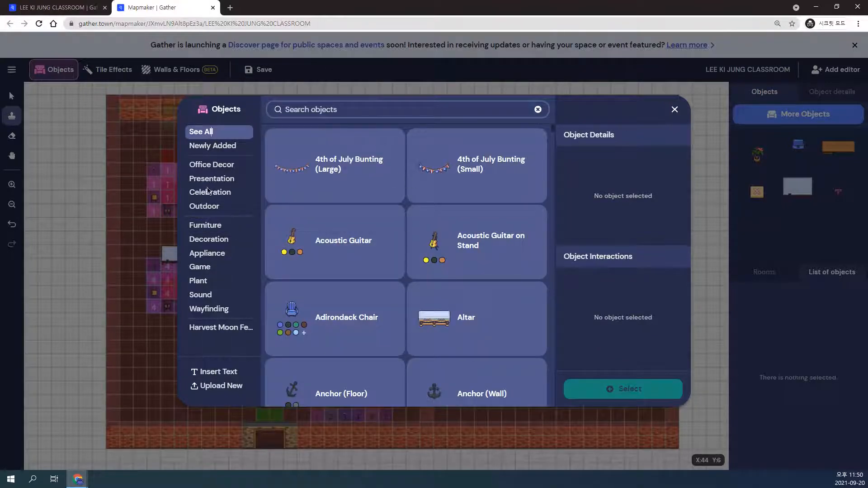
{"action": "left_click", "coordinate": [361, 107]}
{"action": "type", "text": "COMPUTER"}
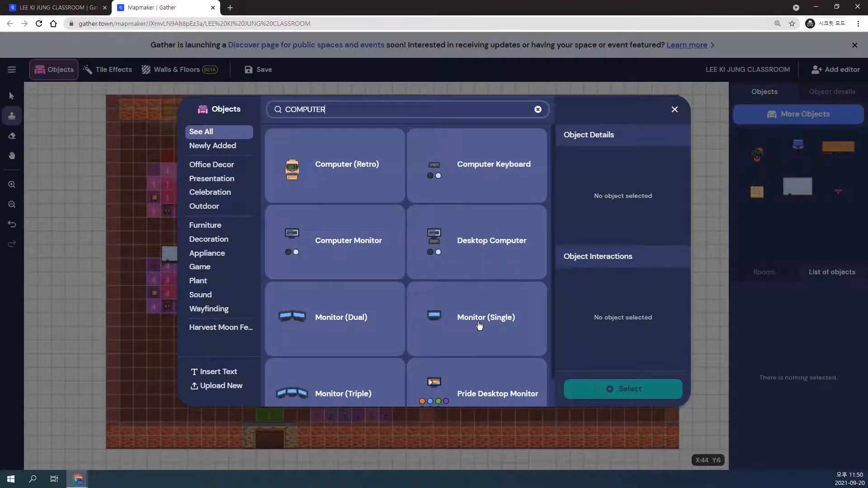
{"action": "left_click", "coordinate": [479, 326]}
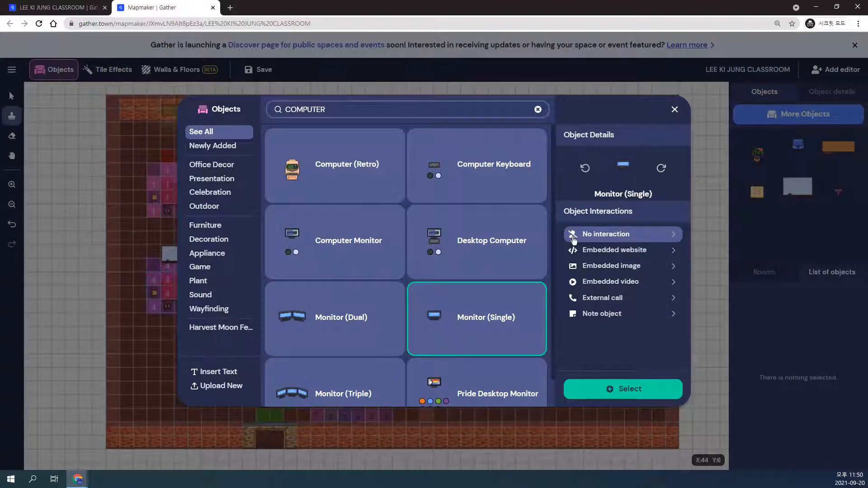
{"action": "left_click", "coordinate": [662, 169]}
{"action": "left_click", "coordinate": [624, 391]}
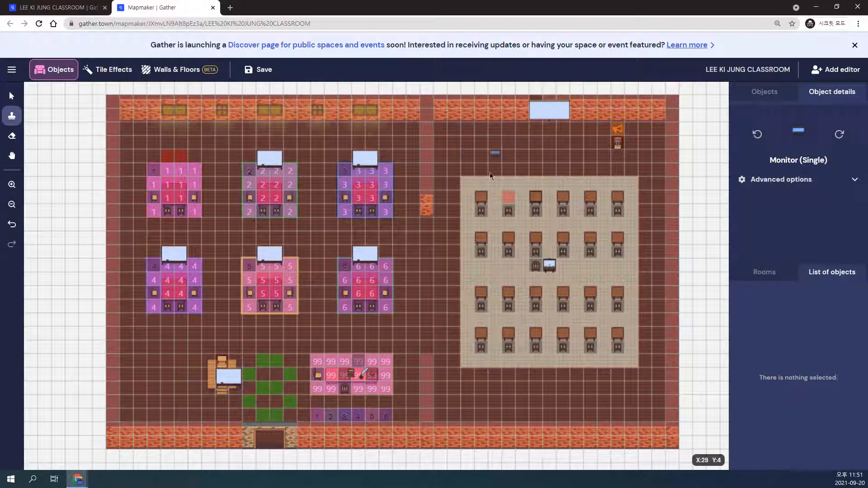
Step: Place the monitor on the first, third, fourth and fifth front-row desks of the individual seating area, and activate the Eraser tool
{"action": "left_click", "coordinate": [481, 196]}
{"action": "left_click", "coordinate": [536, 197]}
{"action": "left_click", "coordinate": [564, 197]}
{"action": "left_click", "coordinate": [591, 197]}
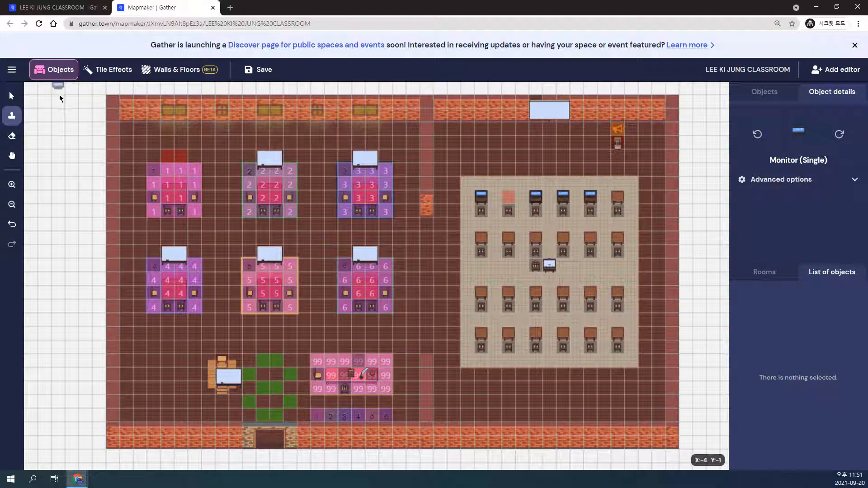
{"action": "left_click", "coordinate": [12, 138]}
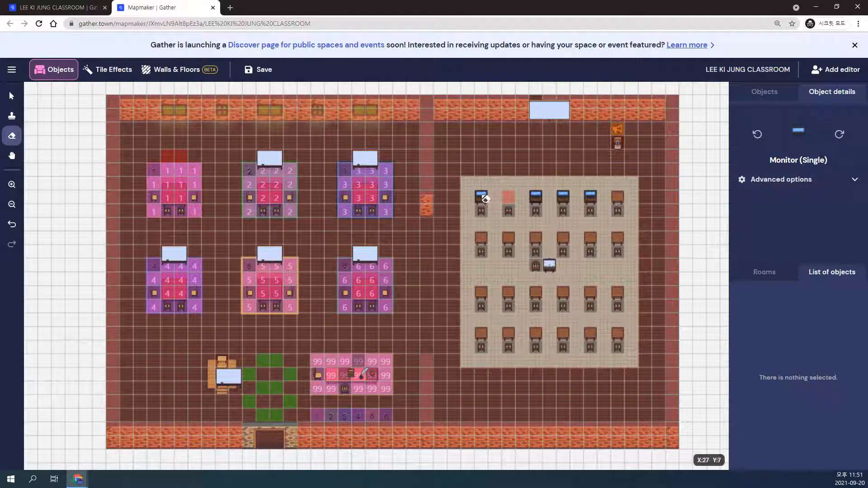
Step: Erase the monitors from the first, third and fourth front-row desks, and stamp them again on the third and fourth
{"action": "left_click", "coordinate": [536, 200]}
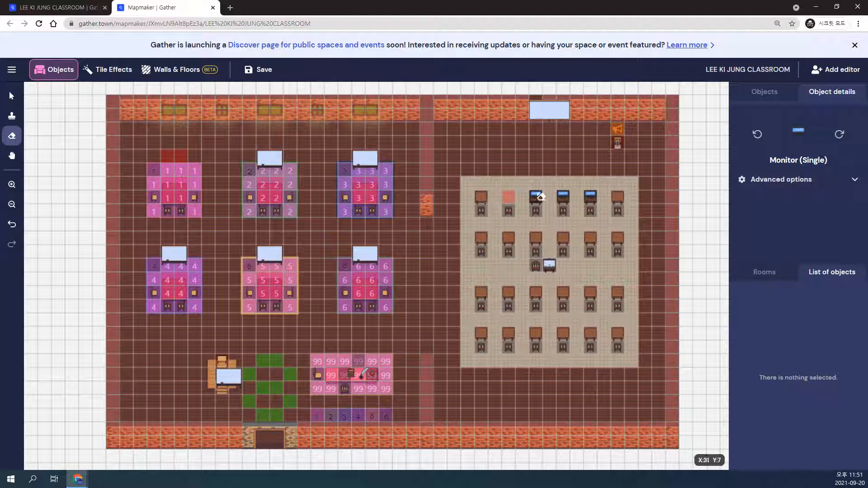
{"action": "left_click", "coordinate": [565, 196]}
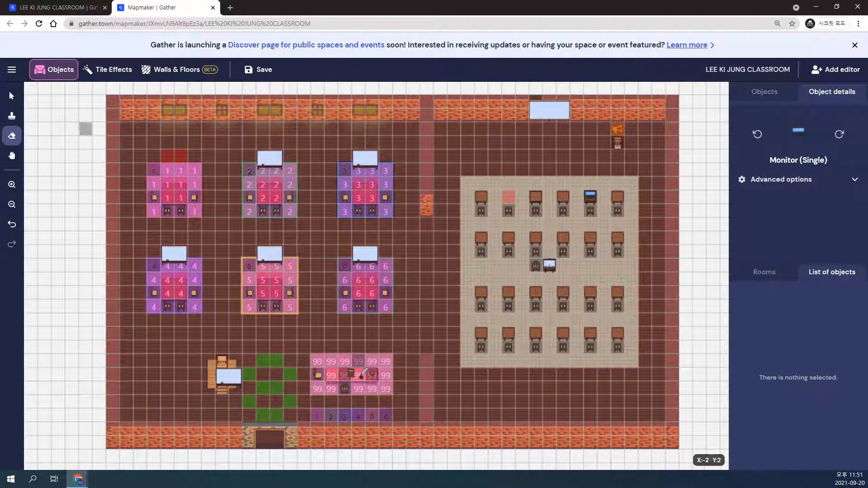
{"action": "left_click", "coordinate": [11, 116]}
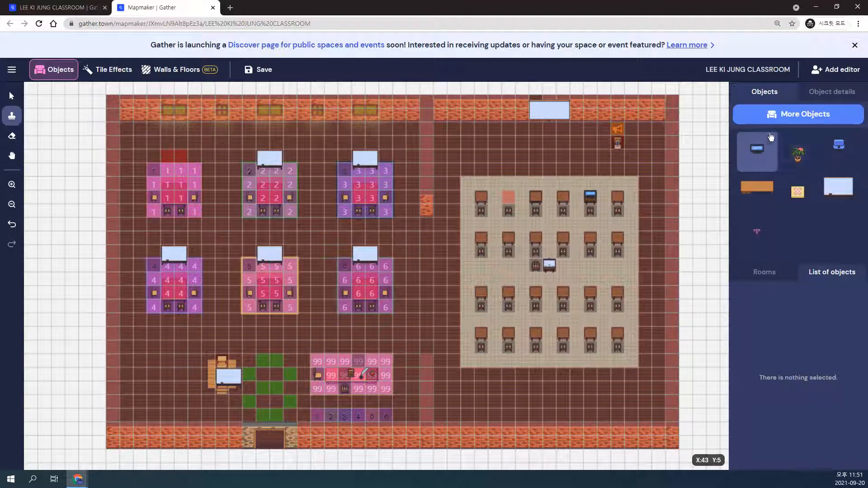
{"action": "left_click", "coordinate": [563, 198]}
{"action": "left_click", "coordinate": [535, 197]}
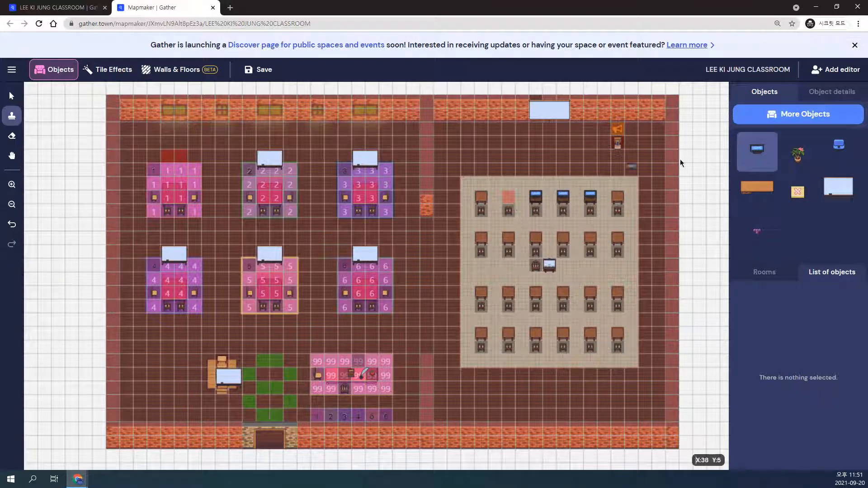
Step: Review the advanced options of the Monitor (Single) object and return to the object list
{"action": "left_click", "coordinate": [844, 95]}
{"action": "left_click", "coordinate": [796, 178]}
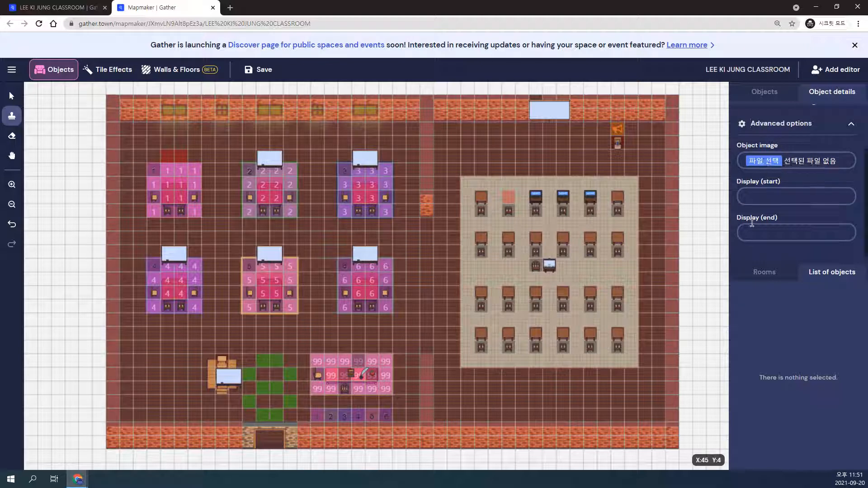
{"action": "scroll", "coordinate": [756, 217], "scroll_direction": "up", "scroll_amount": 2}
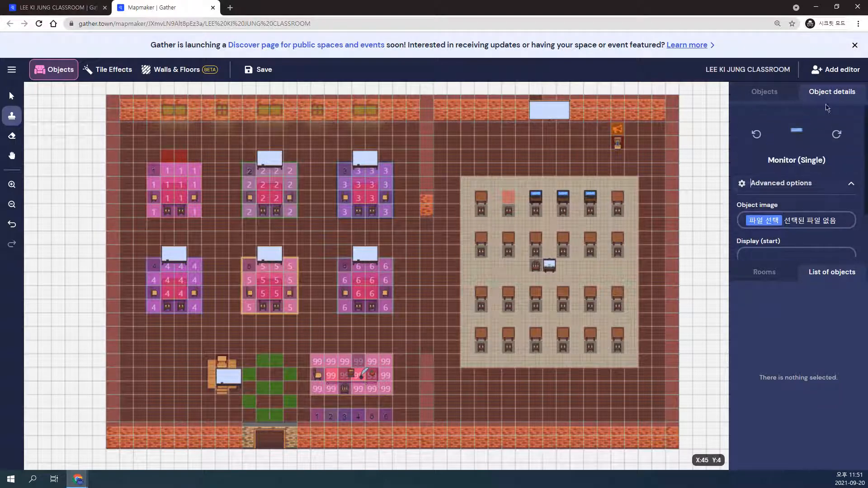
{"action": "left_click", "coordinate": [770, 95]}
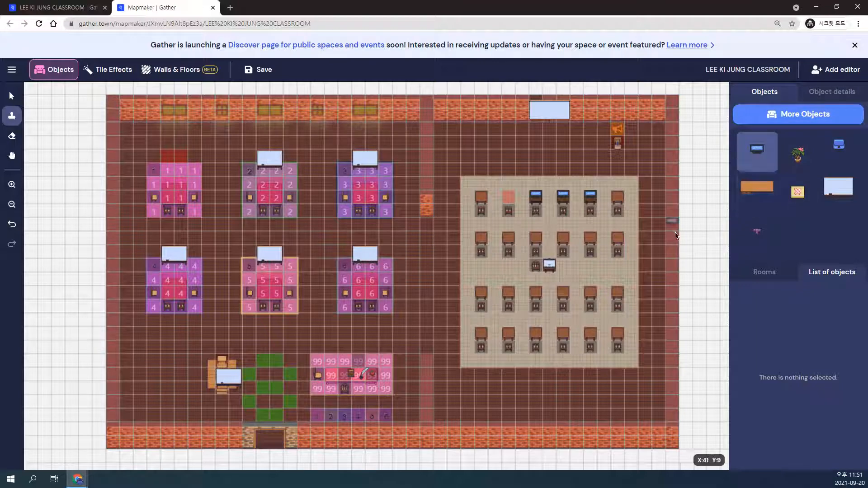
Step: Switch to editing tile effects and enlarge the effects list so that all effect types fit
{"action": "left_click", "coordinate": [114, 74]}
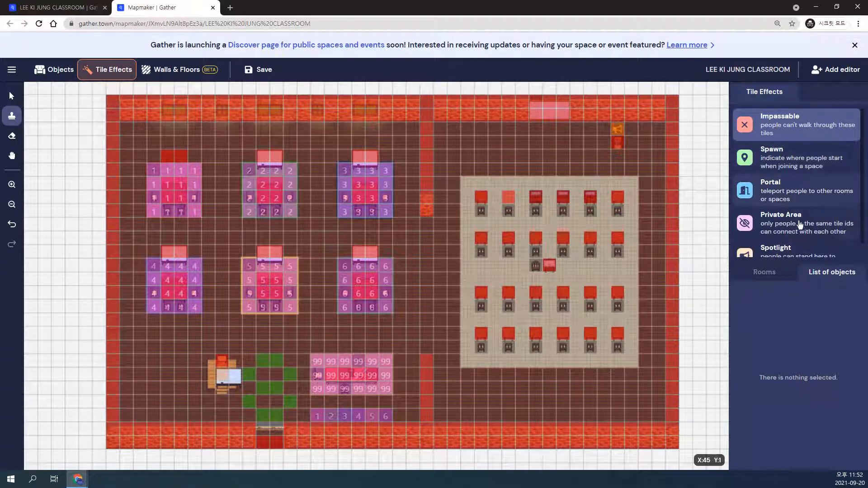
{"action": "scroll", "coordinate": [799, 228], "scroll_direction": "down", "scroll_amount": 1}
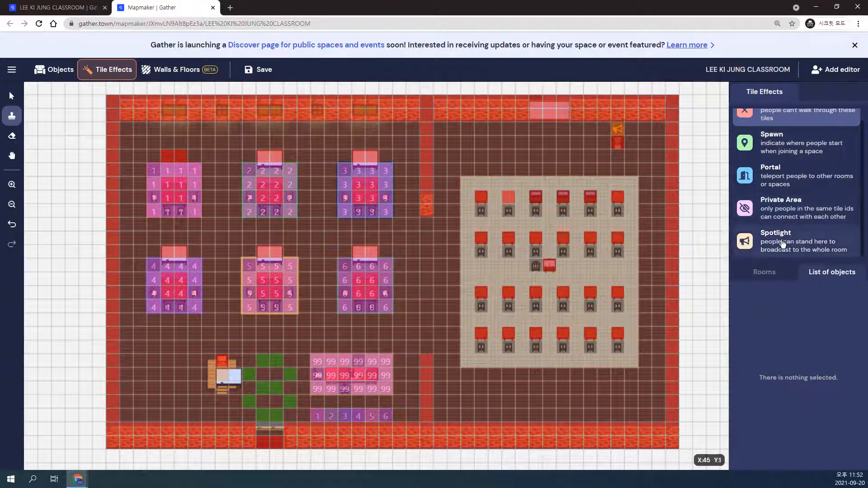
{"action": "scroll", "coordinate": [800, 251], "scroll_direction": "up", "scroll_amount": 1}
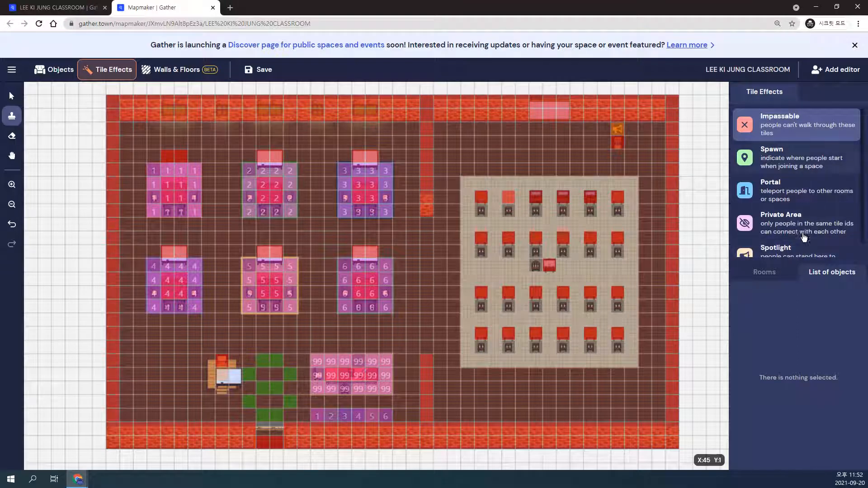
{"action": "left_click_drag", "start_coordinate": [804, 263], "coordinate": [791, 298]}
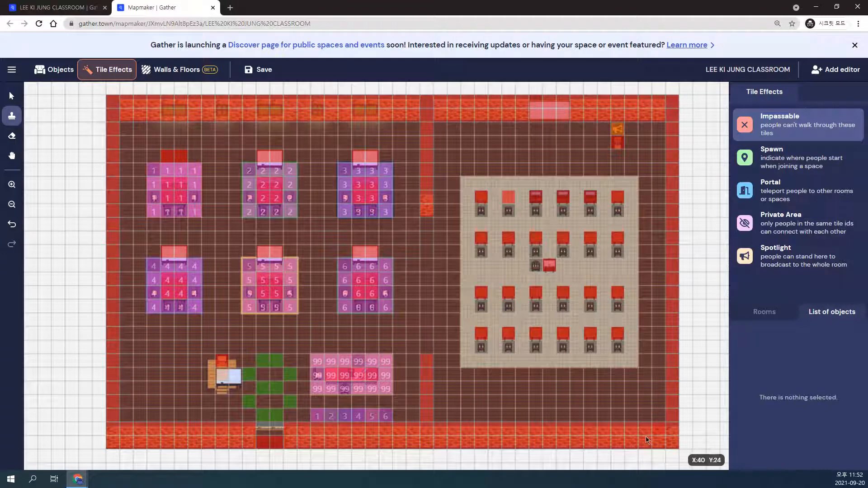
Step: Mark the lower part of the dividing wall's opening as Impassable, and erase that effect again
{"action": "left_click_drag", "start_coordinate": [427, 347], "coordinate": [432, 322]}
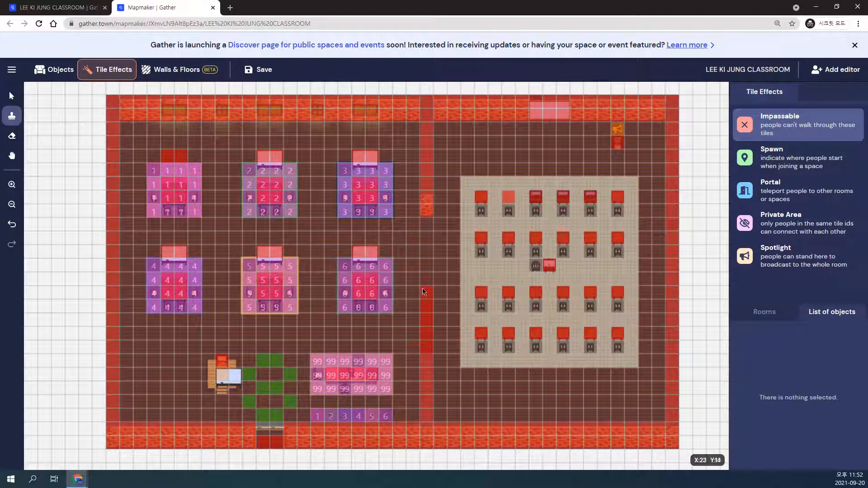
{"action": "left_click", "coordinate": [11, 135]}
{"action": "mouse_move", "coordinate": [426, 290]}
{"action": "left_mouse_down"}
{"action": "mouse_move", "coordinate": [430, 339]}
{"action": "mouse_move", "coordinate": [468, 418]}
{"action": "left_mouse_up"}
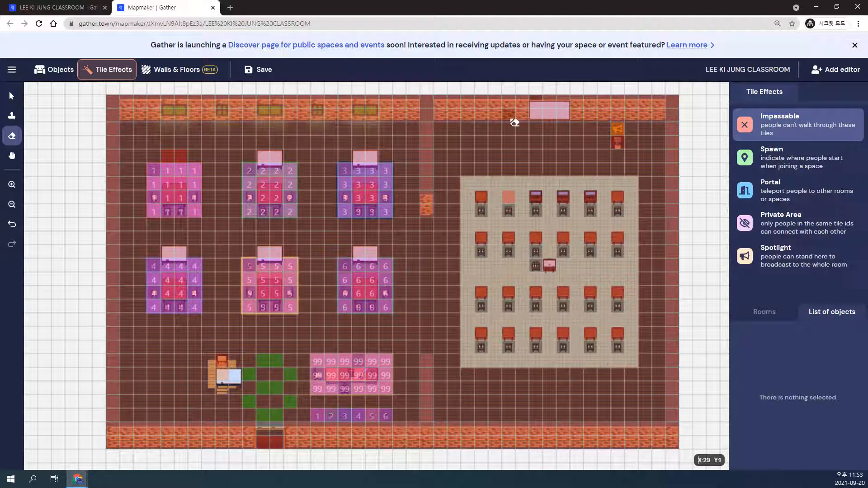
Step: Erase the Impassable effect from the upper outer wall of the individual seating room, and stamp it back on
{"action": "left_click_drag", "start_coordinate": [675, 131], "coordinate": [680, 178]}
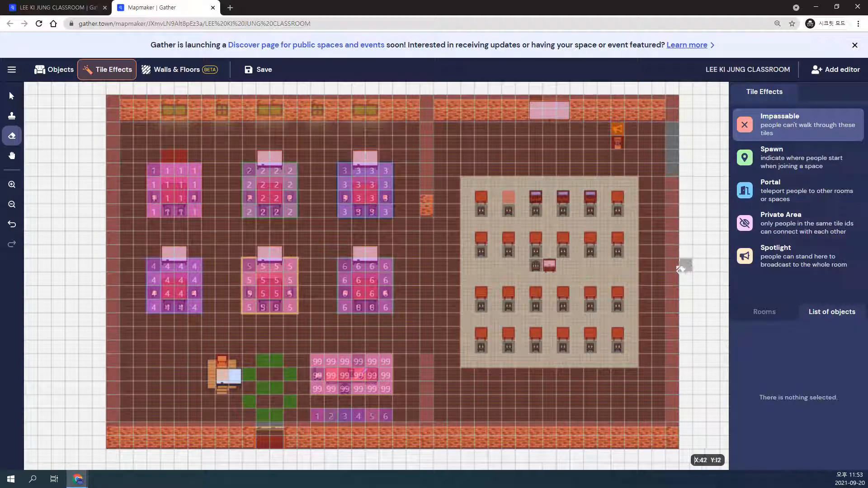
{"action": "left_click", "coordinate": [12, 116]}
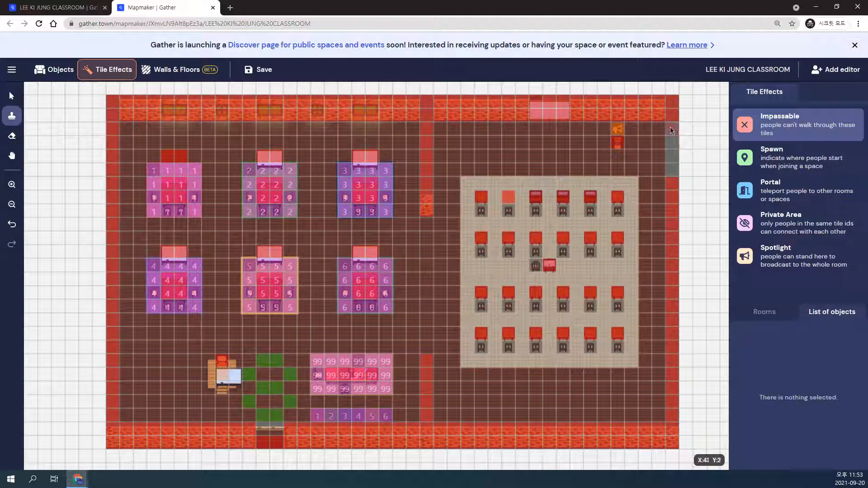
{"action": "left_click", "coordinate": [674, 173]}
Step: Mark the whole opening in the dividing wall between the two rooms as Impassable and save the map
{"action": "left_click_drag", "start_coordinate": [428, 340], "coordinate": [431, 327]}
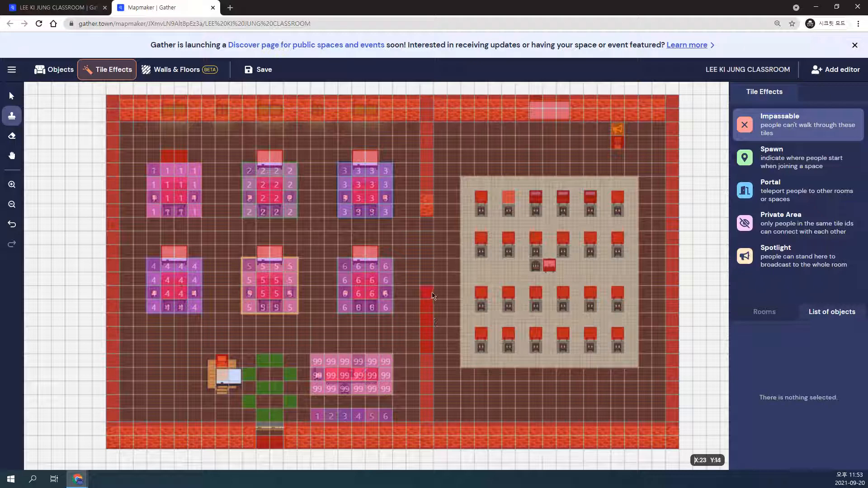
{"action": "left_click_drag", "start_coordinate": [430, 269], "coordinate": [428, 252]}
{"action": "left_click", "coordinate": [428, 239]}
{"action": "left_click", "coordinate": [428, 227]}
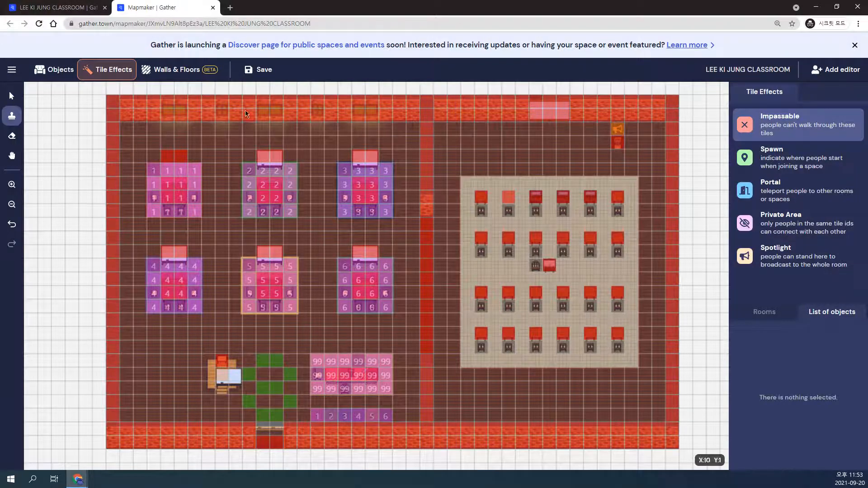
{"action": "left_click", "coordinate": [263, 73]}
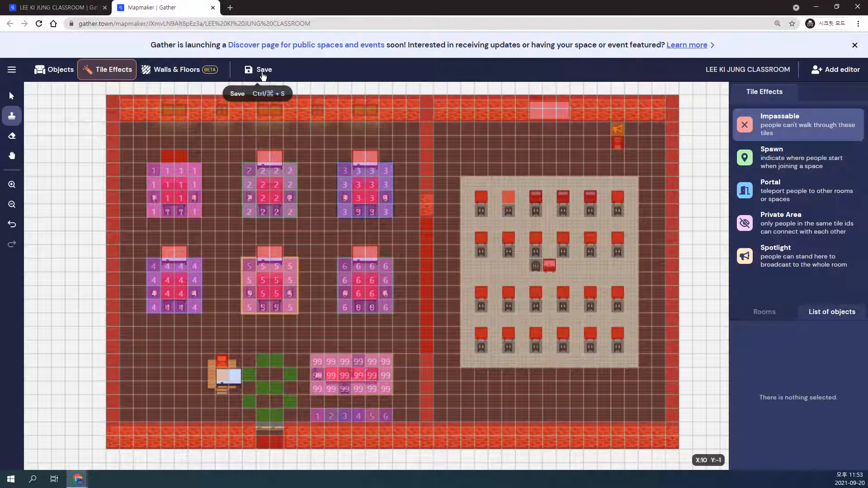
Step: Switch to the classroom space, close the minimap, and walk the avatar to the opening in the dividing wall
{"action": "left_click", "coordinate": [54, 9]}
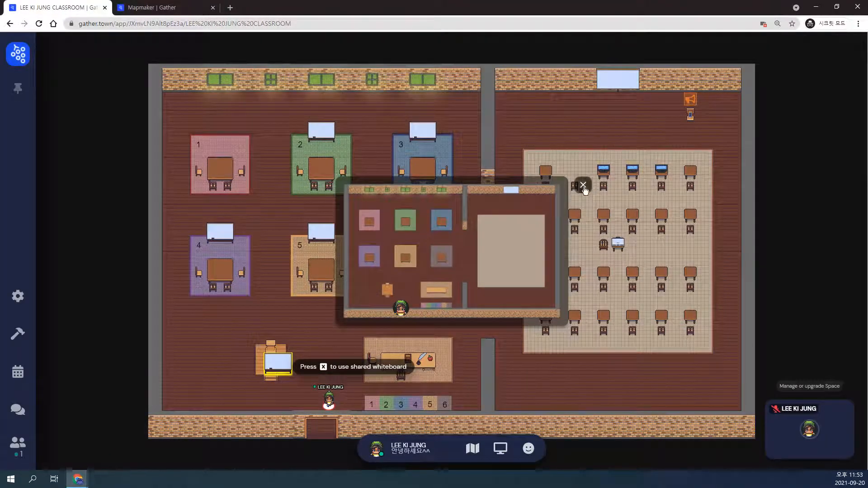
{"action": "left_click", "coordinate": [583, 186]}
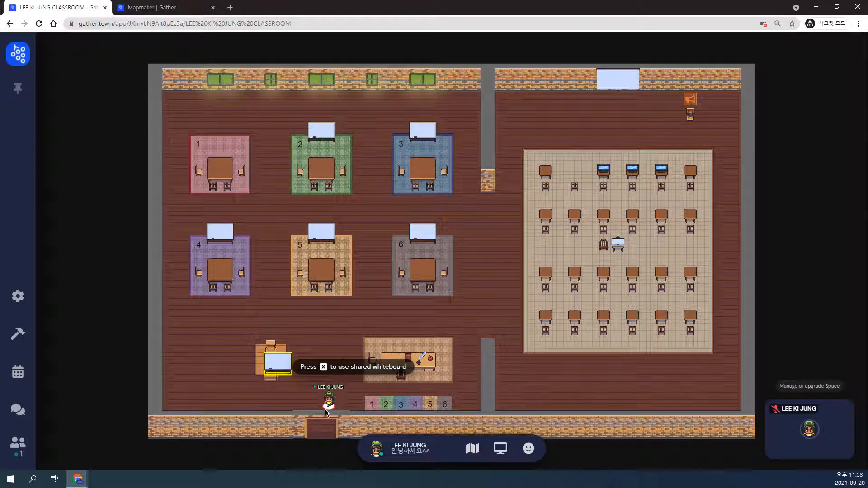
{"action": "key", "text": "Up"}
{"action": "key", "text": "Up"}
{"action": "key", "text": "Up"}
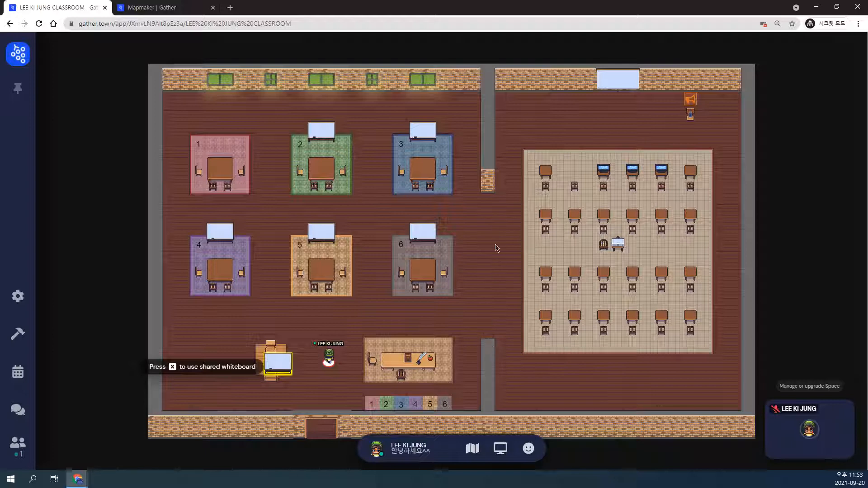
{"action": "key", "text": "Up"}
{"action": "key", "text": "Up"}
{"action": "key", "text": "Up"}
{"action": "key", "text": "Right"}
{"action": "key", "text": "Right"}
{"action": "key", "text": "Right"}
{"action": "key", "text": "Right"}
{"action": "key", "text": "Right"}
{"action": "key", "text": "Right"}
{"action": "key", "text": "Right"}
{"action": "key", "text": "Right"}
{"action": "key", "text": "Right"}
{"action": "key", "text": "Right"}
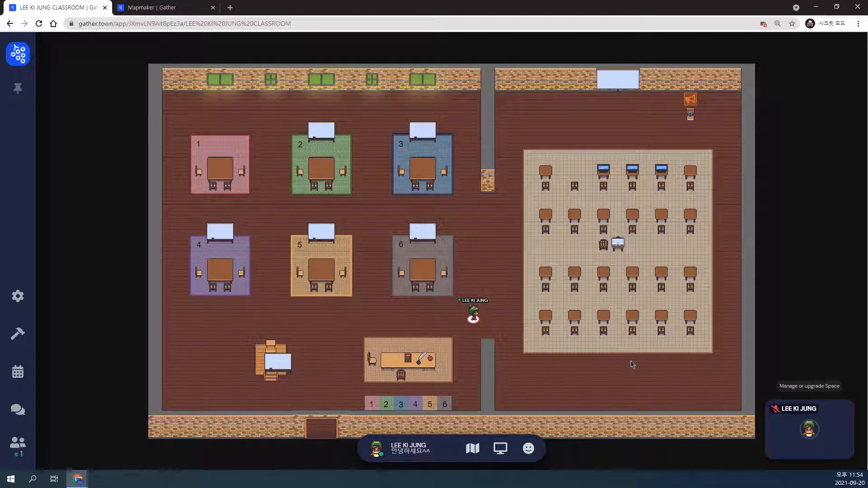
Step: Walk the avatar up and down along the opening to test its impassable tiles
{"action": "key", "text": "Up"}
{"action": "key", "text": "Up"}
{"action": "key", "text": "Up"}
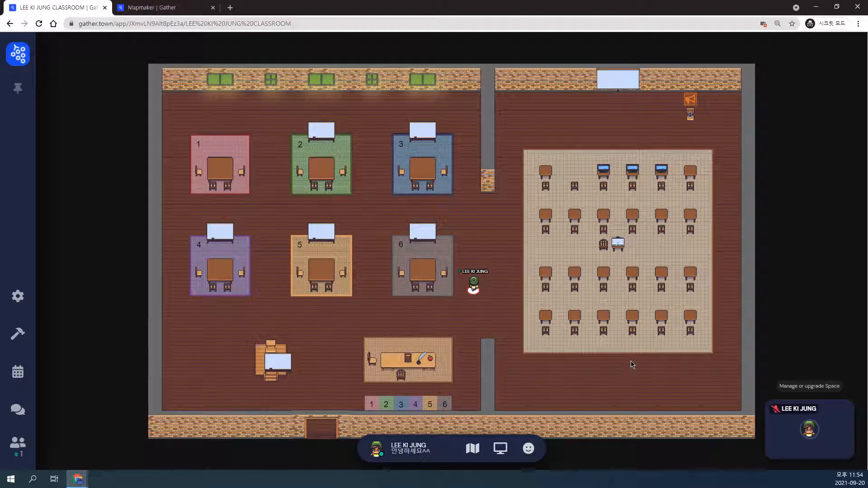
{"action": "key", "text": "Down"}
{"action": "key", "text": "Down"}
{"action": "key", "text": "Down"}
{"action": "key", "text": "Down"}
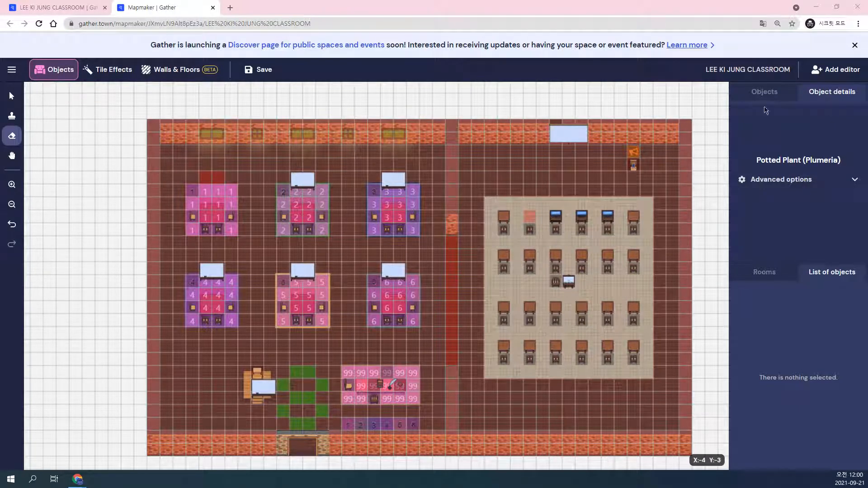
Step: Stamp five Potted Plant (Plumeria) objects, evenly spaced, along the dividing wall's opening in Mapmaker and save the map
{"action": "left_click", "coordinate": [761, 102]}
{"action": "left_click", "coordinate": [762, 150]}
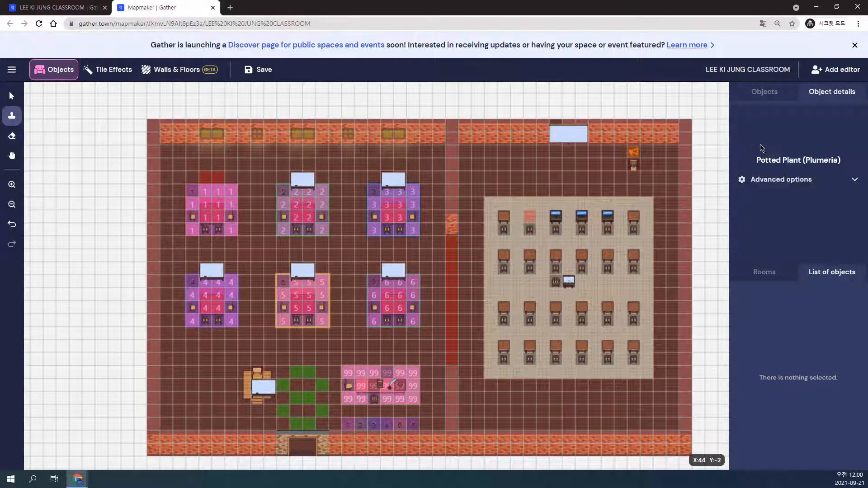
{"action": "left_click", "coordinate": [455, 242]}
{"action": "left_click", "coordinate": [453, 275]}
{"action": "left_click", "coordinate": [452, 301]}
{"action": "left_click", "coordinate": [455, 328]}
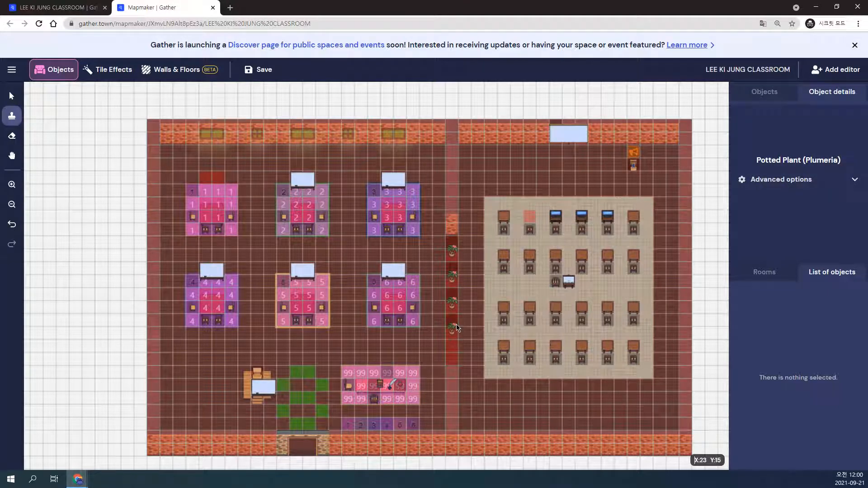
{"action": "left_click", "coordinate": [455, 354]}
{"action": "left_click", "coordinate": [256, 71]}
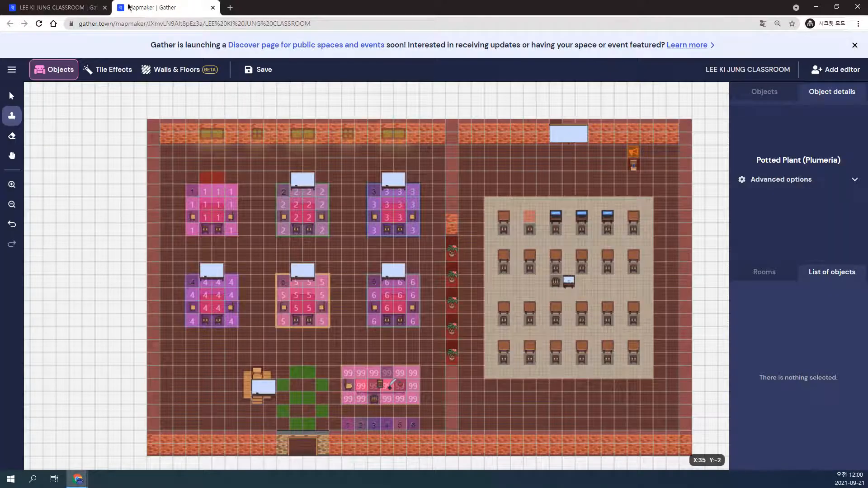
Step: Switch to the classroom space and walk the avatar up and down beside the row of potted plants
{"action": "left_click", "coordinate": [65, 8]}
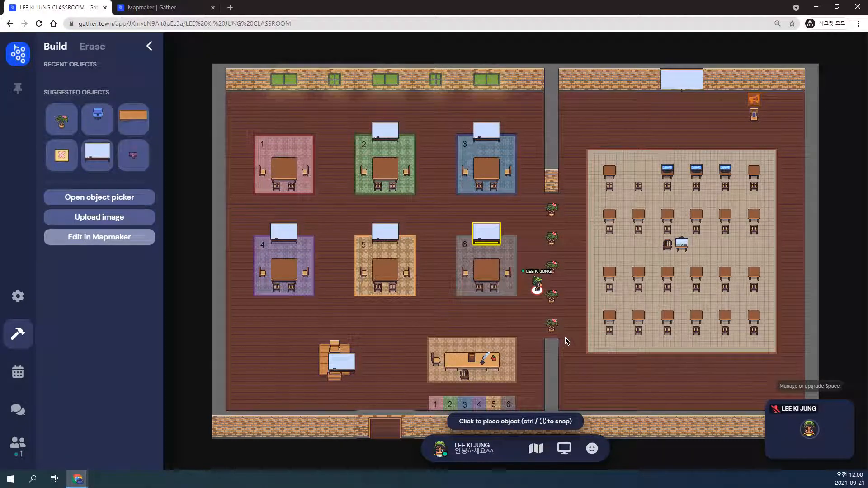
{"action": "key", "text": "Up"}
{"action": "key", "text": "Up"}
{"action": "key", "text": "Up"}
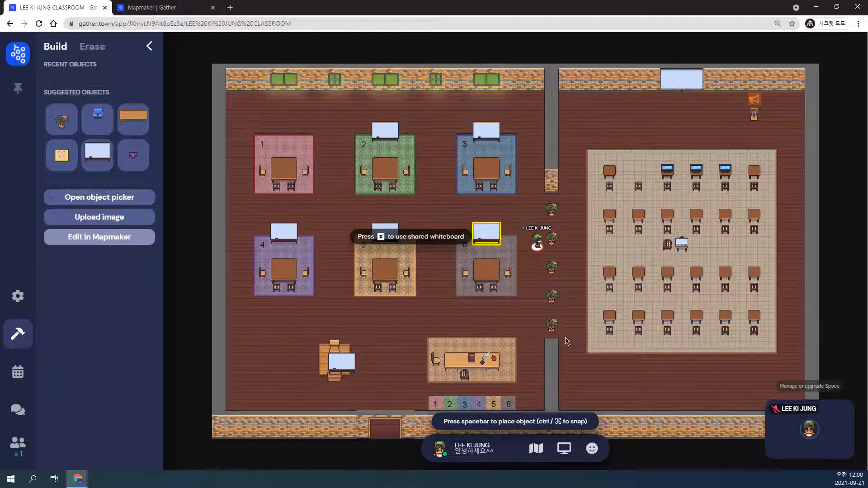
{"action": "key", "text": "Down"}
{"action": "key", "text": "Down"}
{"action": "key", "text": "Down"}
{"action": "key", "text": "Down"}
{"action": "key", "text": "Down"}
{"action": "key", "text": "Down"}
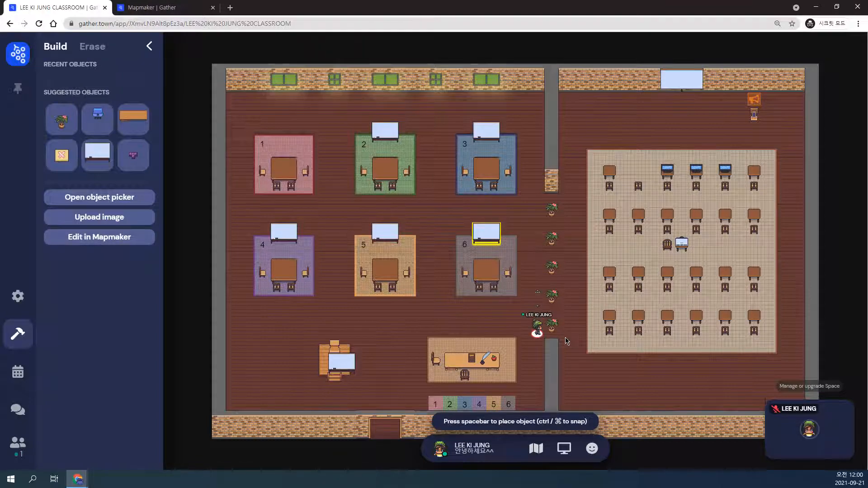
Step: Return to Mapmaker and erase all five potted plants from the dividing wall's opening
{"action": "left_click", "coordinate": [179, 9]}
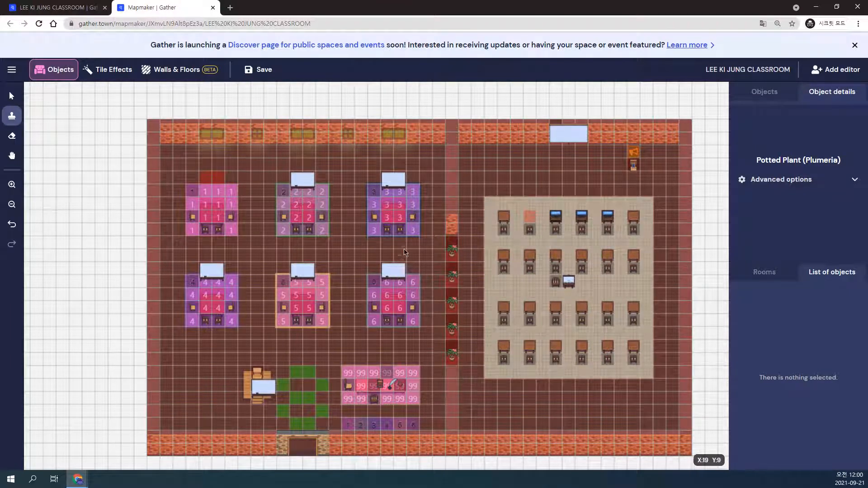
{"action": "left_click", "coordinate": [12, 135]}
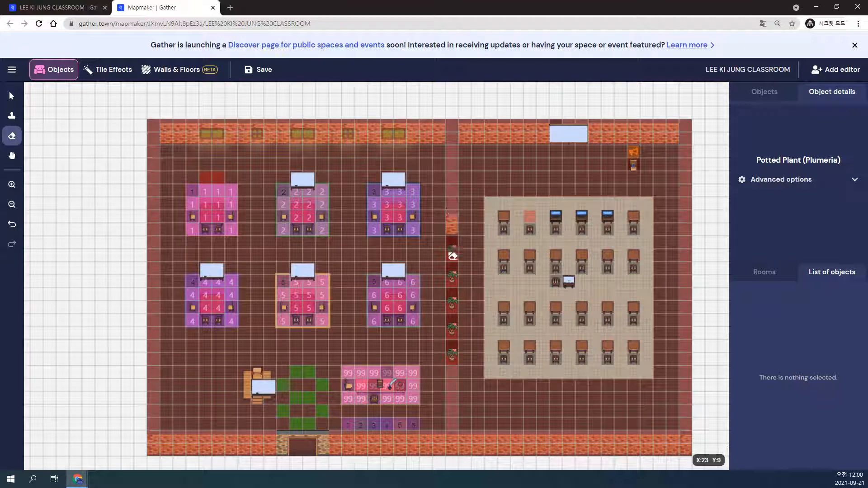
{"action": "left_click", "coordinate": [452, 249]}
{"action": "left_click", "coordinate": [456, 276]}
{"action": "left_click", "coordinate": [457, 301]}
{"action": "left_click", "coordinate": [456, 328]}
{"action": "left_click", "coordinate": [454, 354]}
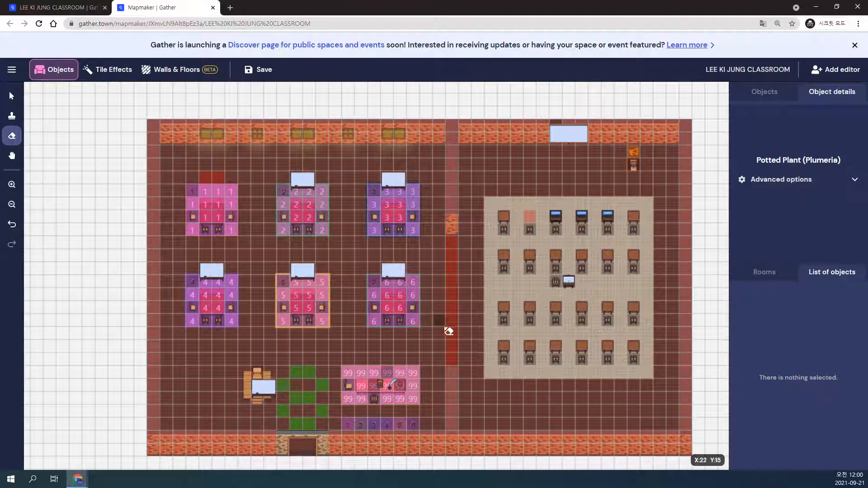
Step: Erase the Impassable tile effect from the whole opening in the dividing wall
{"action": "left_click", "coordinate": [123, 69]}
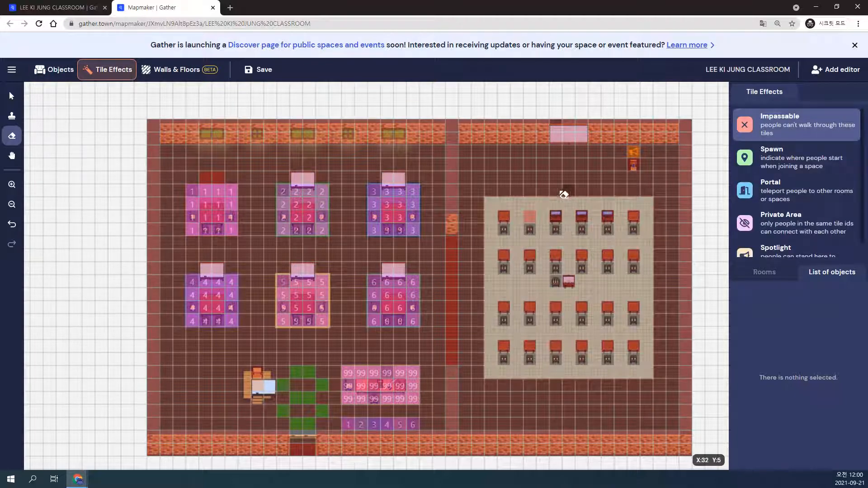
{"action": "left_click", "coordinate": [456, 240]}
{"action": "left_click_drag", "start_coordinate": [459, 254], "coordinate": [451, 358]}
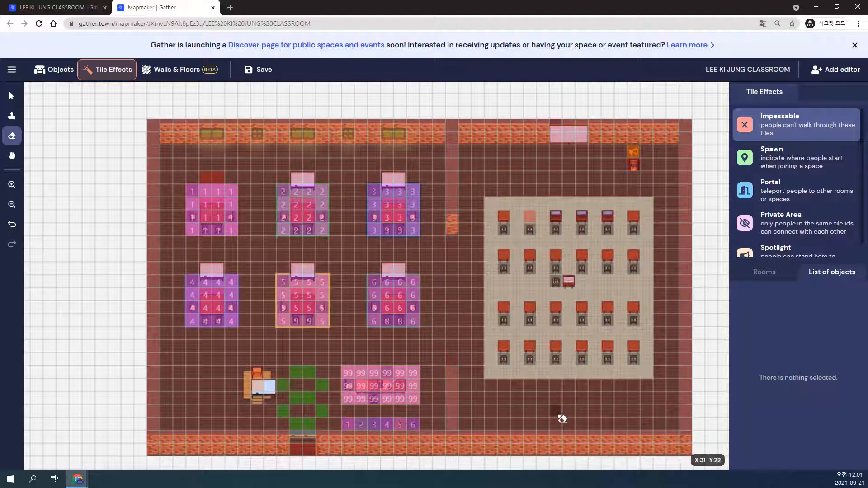
Step: Save the map, switch to the classroom space and walk the avatar back and forth through the dividing wall's opening
{"action": "left_click", "coordinate": [265, 74]}
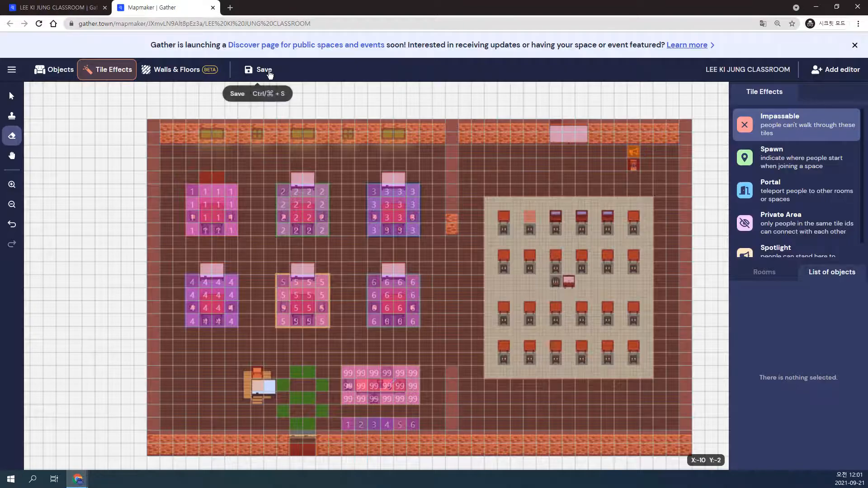
{"action": "left_click", "coordinate": [32, 9]}
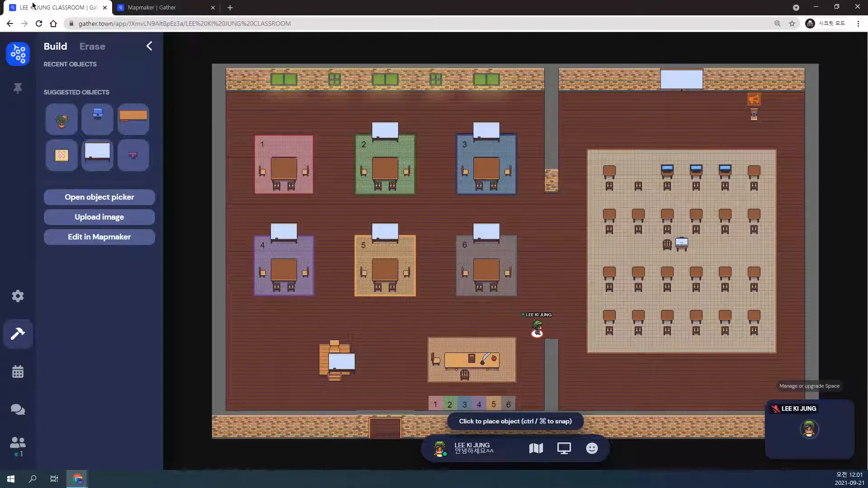
{"action": "key", "text": "Up"}
{"action": "key", "text": "Up"}
{"action": "key", "text": "Right"}
{"action": "key", "text": "Right"}
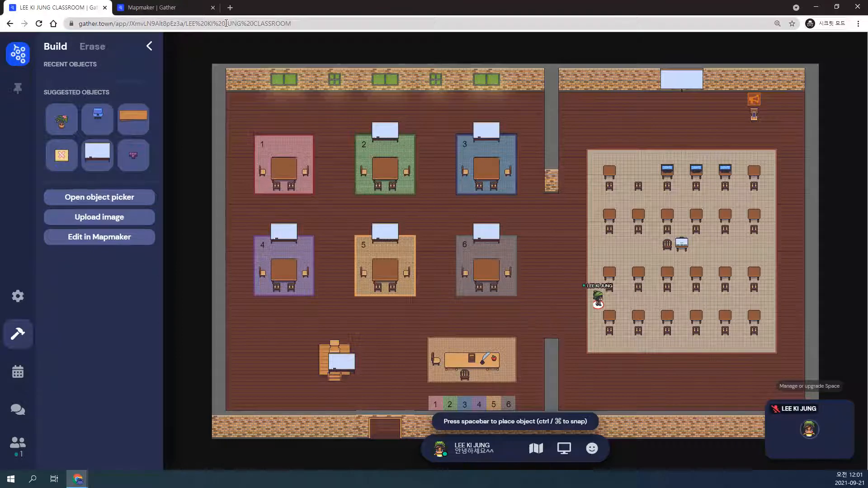
{"action": "key", "text": "Up"}
{"action": "key", "text": "Up"}
{"action": "key", "text": "Left"}
{"action": "key", "text": "Left"}
{"action": "key", "text": "Left"}
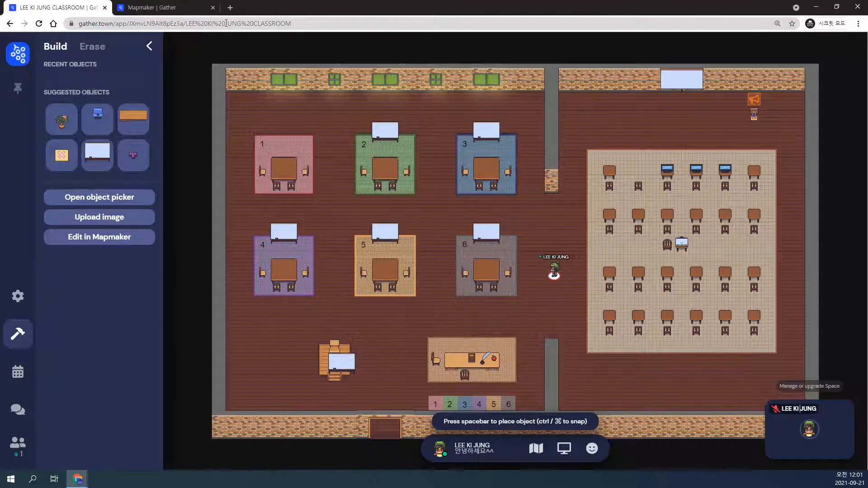
{"action": "key", "text": "Right"}
{"action": "key", "text": "Right"}
{"action": "key", "text": "Right"}
{"action": "key", "text": "Right"}
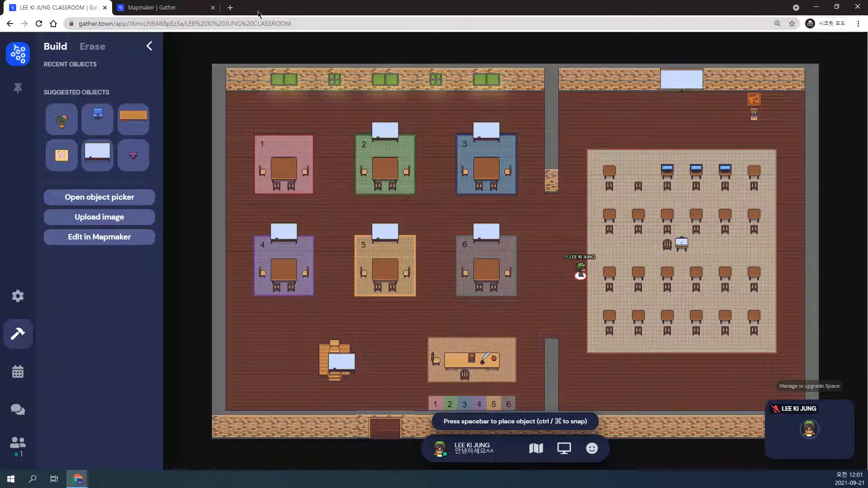
Step: Respawn the avatar in the classroom space from its profile options
{"action": "left_click", "coordinate": [136, 8]}
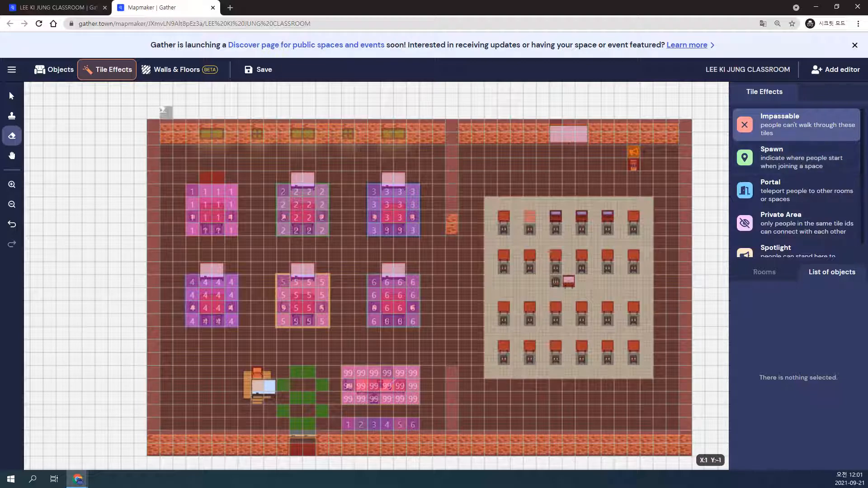
{"action": "left_click", "coordinate": [64, 8]}
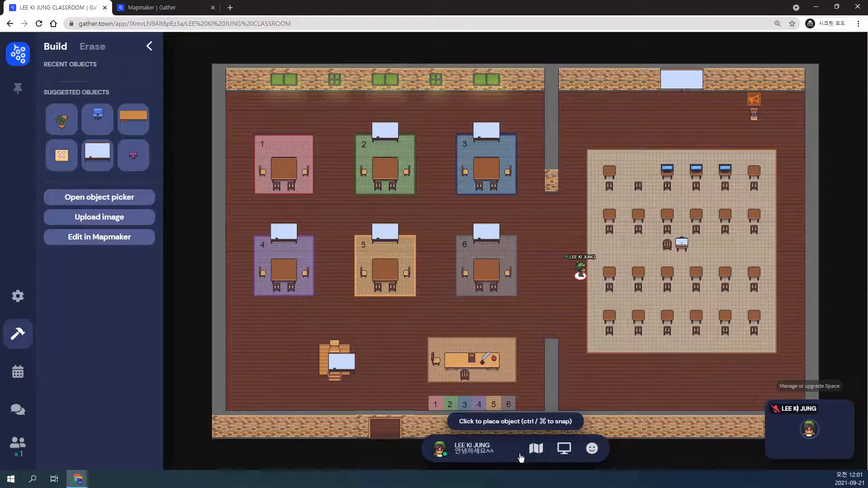
{"action": "left_click", "coordinate": [472, 449]}
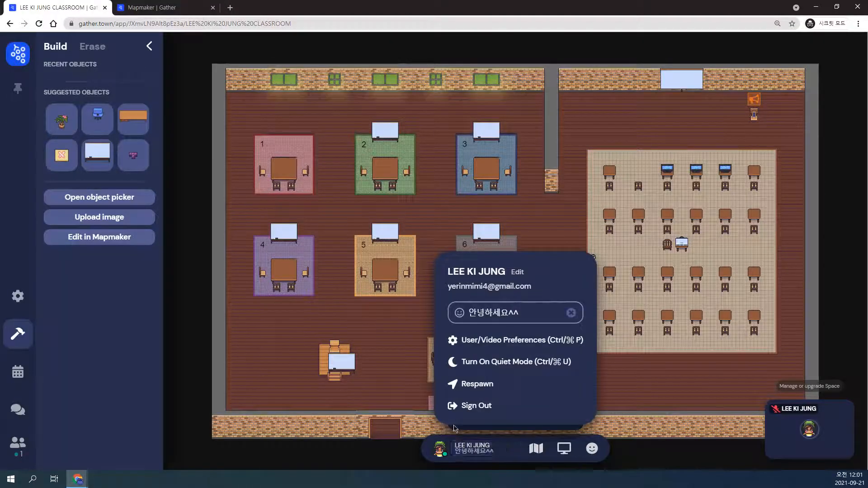
{"action": "left_click", "coordinate": [492, 386]}
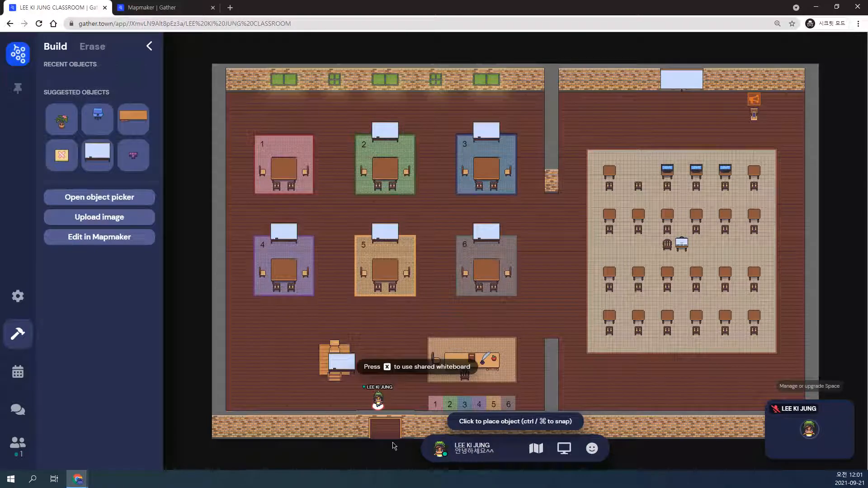
Step: Return to Mapmaker and stamp default Spawn tiles to fill the gaps in the green spawn area above the entrance door
{"action": "left_click", "coordinate": [150, 8]}
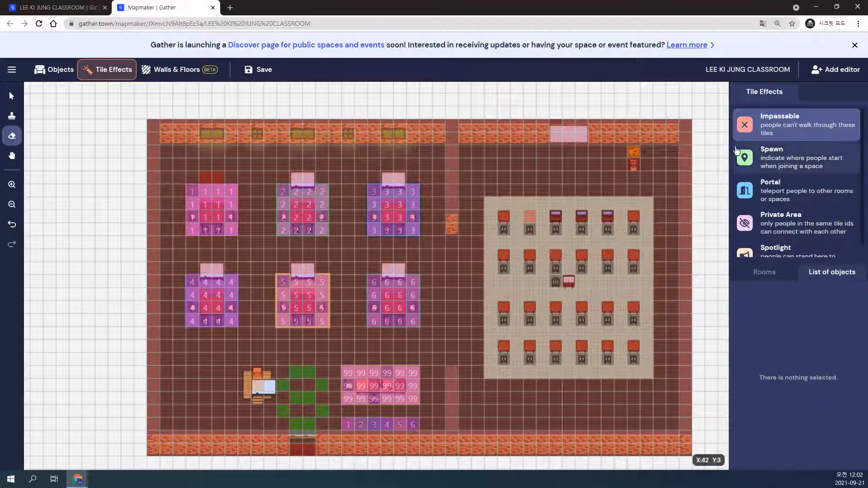
{"action": "left_click", "coordinate": [302, 374]}
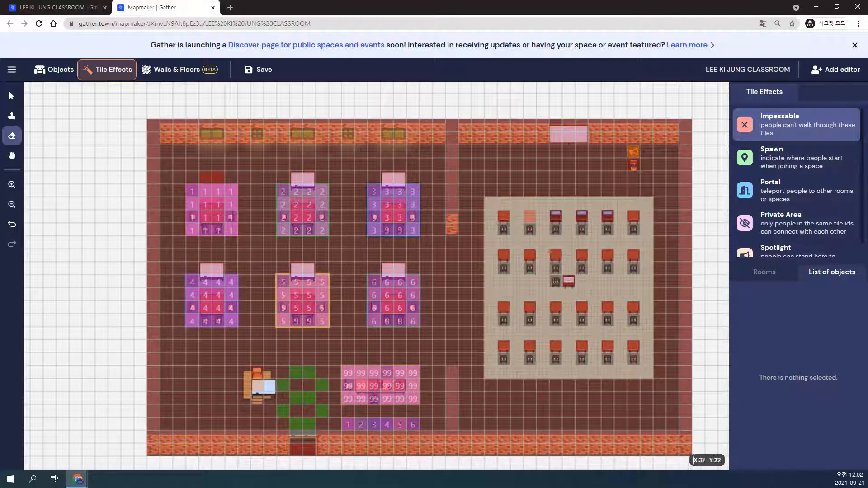
{"action": "left_click", "coordinate": [11, 119]}
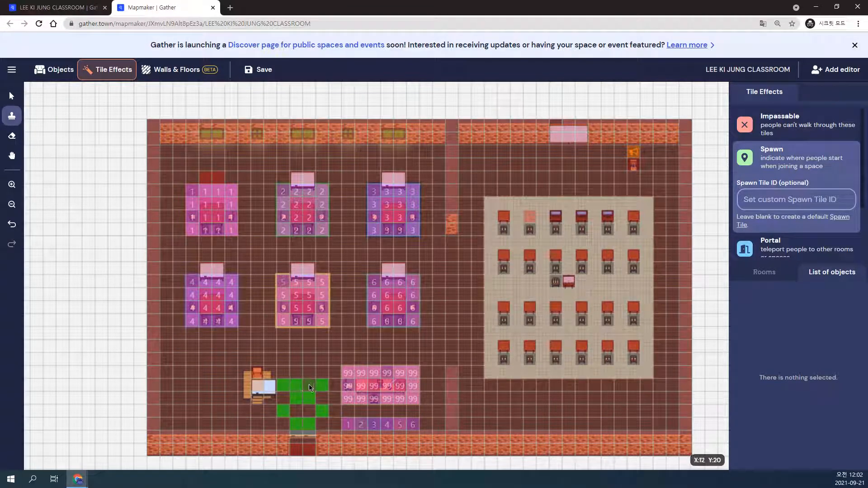
{"action": "left_click", "coordinate": [297, 373]}
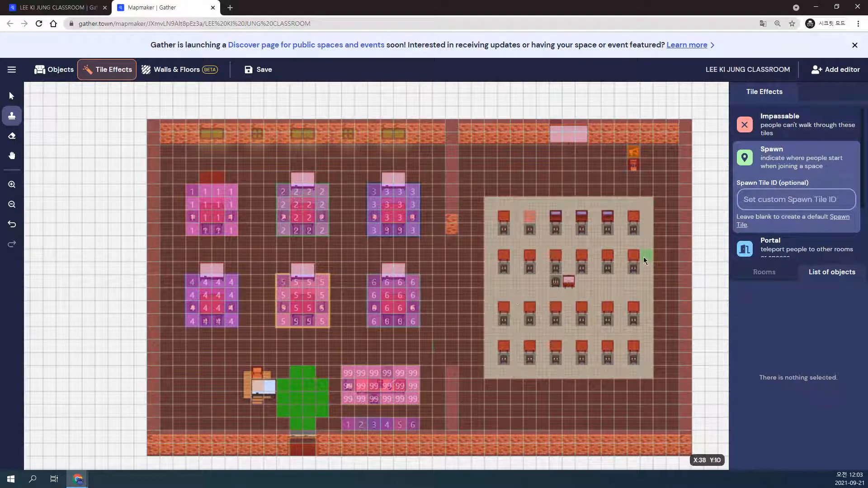
Step: Select the Portal tile effect and view the portal types offered for the entrance doorway without placing one
{"action": "scroll", "coordinate": [784, 201], "scroll_direction": "down", "scroll_amount": 2}
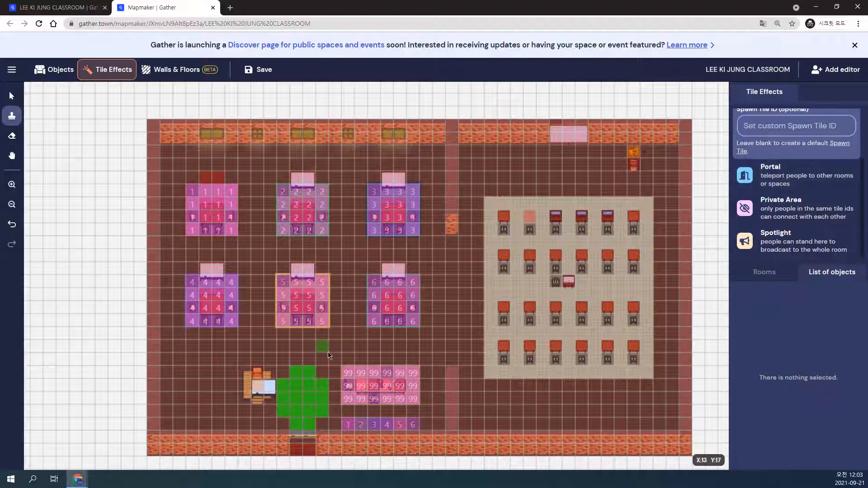
{"action": "left_click", "coordinate": [790, 185]}
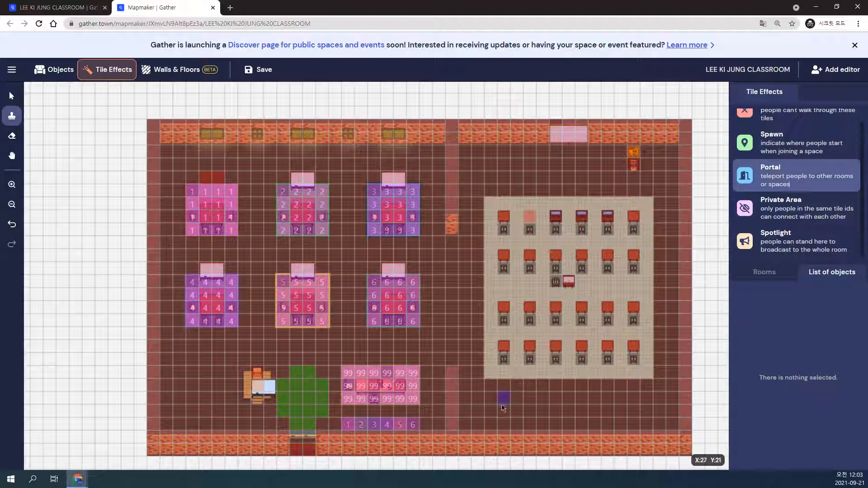
{"action": "left_click", "coordinate": [298, 451]}
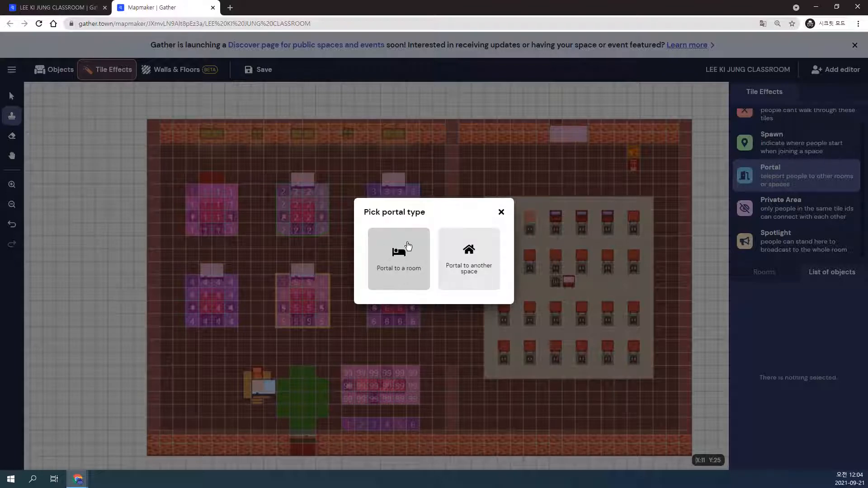
{"action": "left_click", "coordinate": [501, 212]}
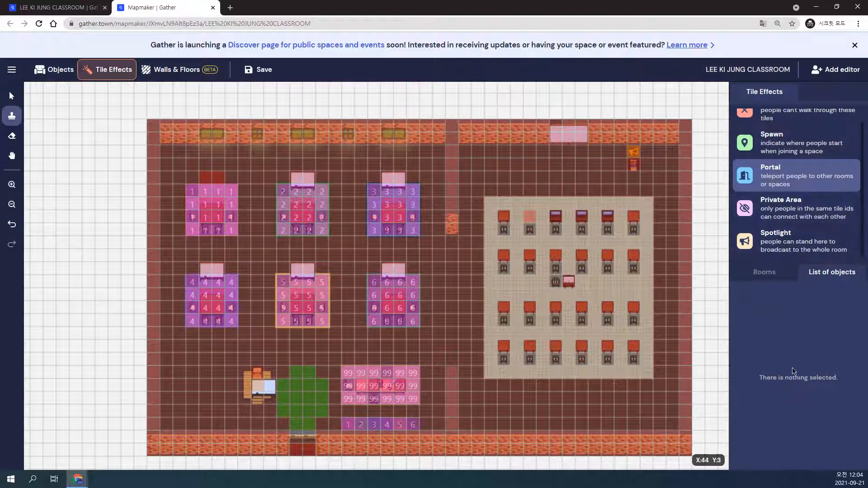
Step: Create a new blank room named NEW ROOM
{"action": "left_click", "coordinate": [762, 278]}
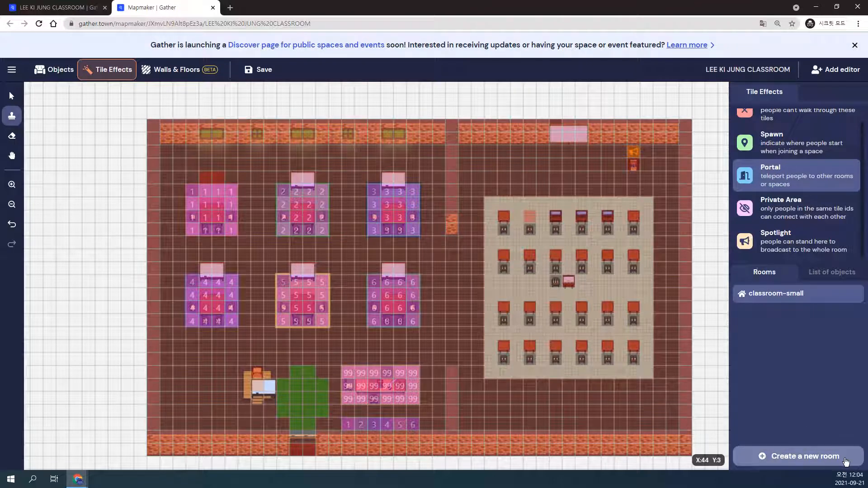
{"action": "left_click", "coordinate": [810, 460]}
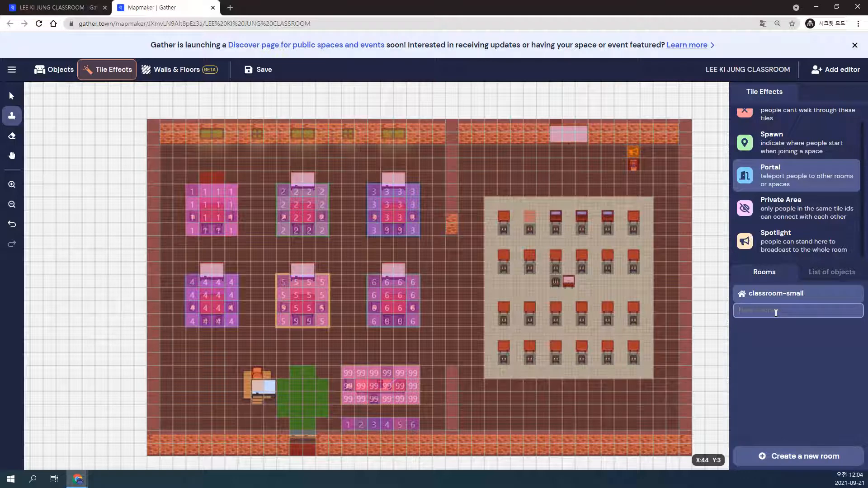
{"action": "type", "text": "NEW ROOM"}
{"action": "key", "text": "Return"}
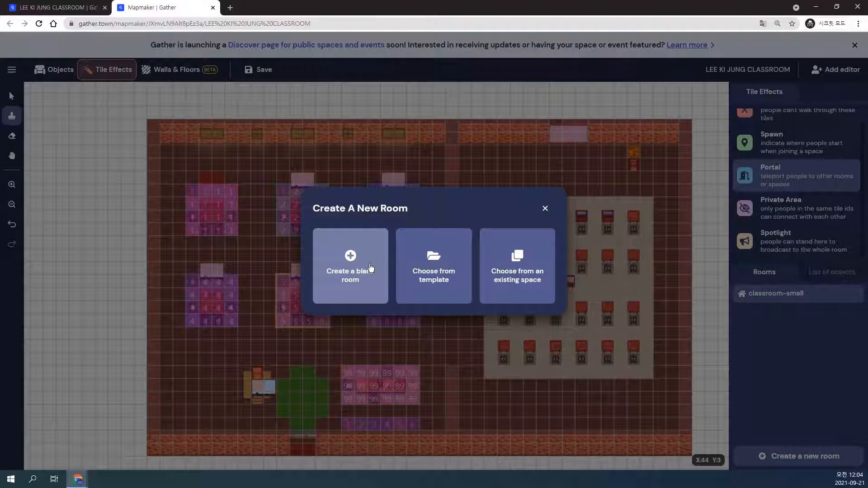
{"action": "left_click", "coordinate": [348, 249]}
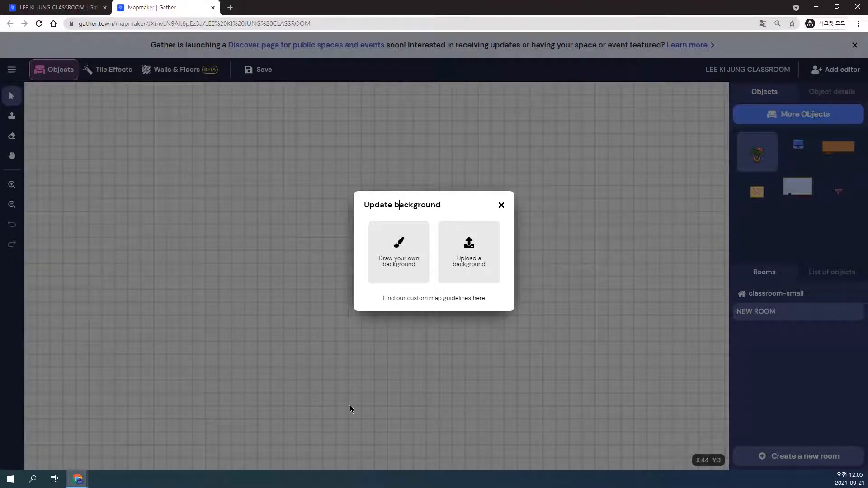
Step: Upload the small_maze image from the 개더타운 folder as the background of NEW ROOM
{"action": "left_click", "coordinate": [469, 239]}
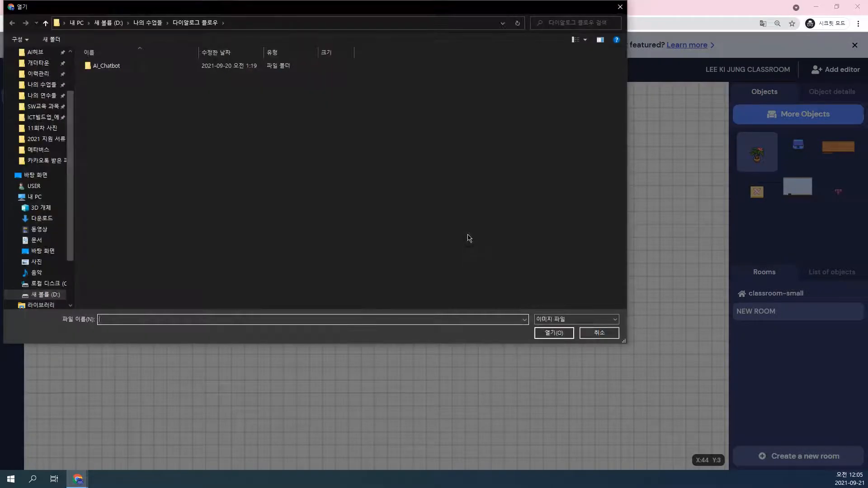
{"action": "left_click", "coordinate": [148, 23]}
{"action": "double_click", "coordinate": [113, 103]}
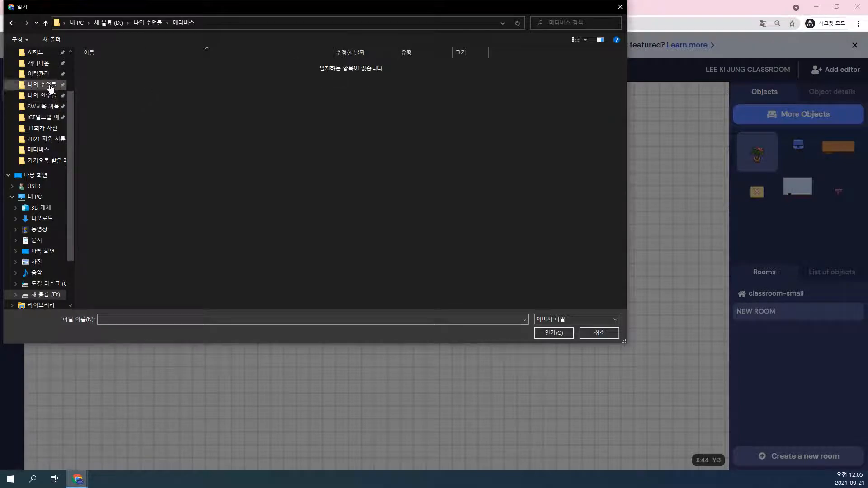
{"action": "left_click", "coordinate": [53, 67]}
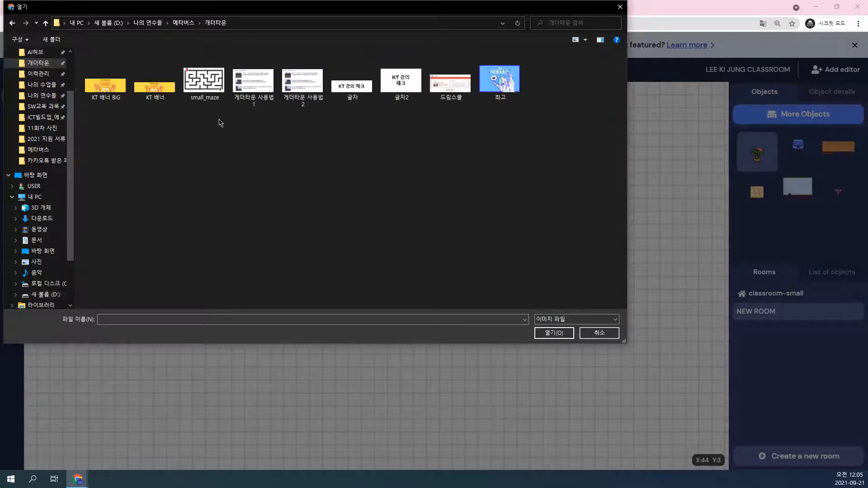
{"action": "left_click", "coordinate": [213, 88]}
{"action": "double_click", "coordinate": [213, 88]}
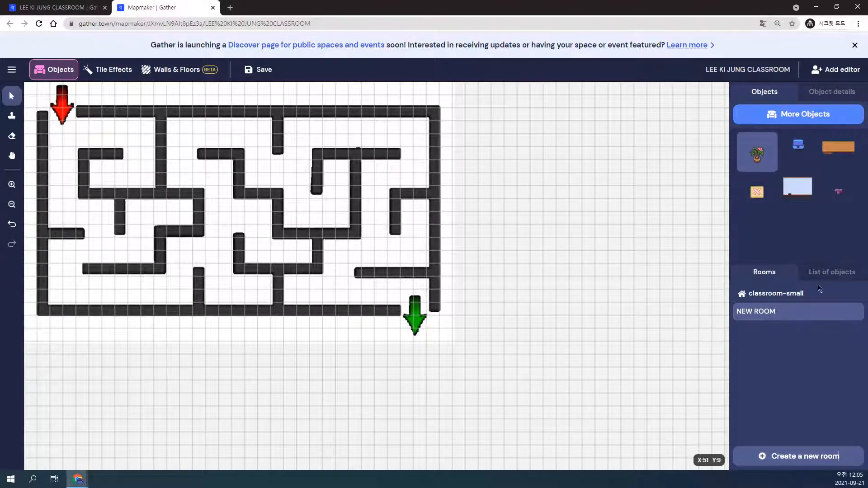
Step: Compare the classroom-small and NEW ROOM maps by switching between them, finishing on classroom-small
{"action": "left_click", "coordinate": [746, 295]}
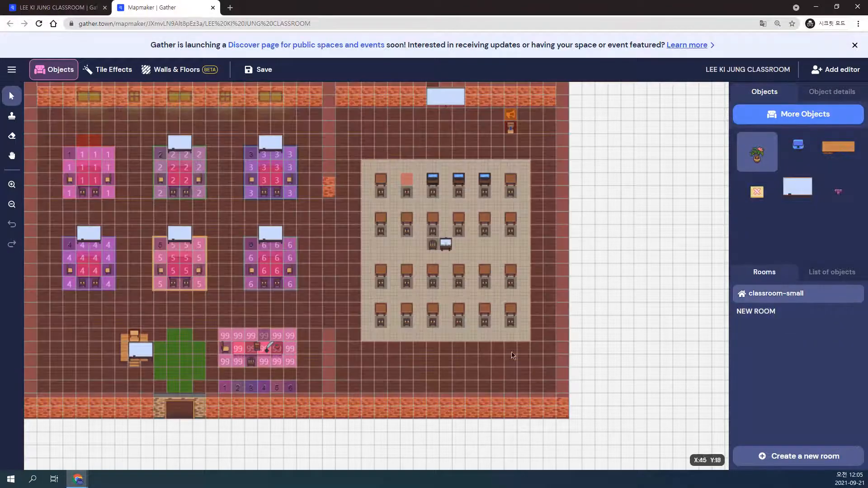
{"action": "left_click", "coordinate": [783, 311]}
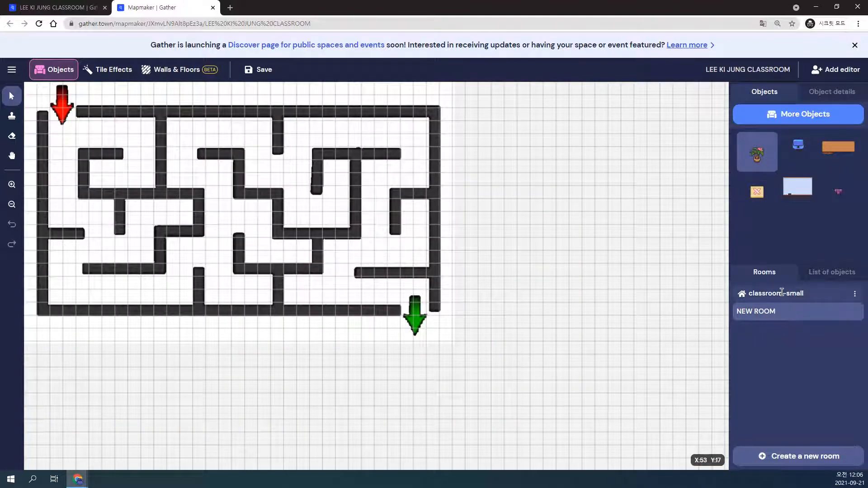
{"action": "left_click", "coordinate": [782, 293]}
{"action": "left_click", "coordinate": [788, 310]}
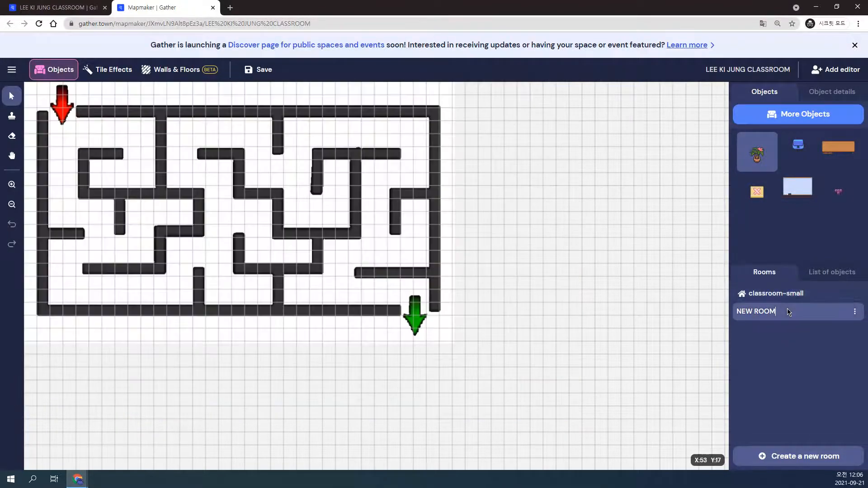
{"action": "left_click", "coordinate": [789, 295]}
{"action": "left_click", "coordinate": [783, 310]}
{"action": "left_click", "coordinate": [784, 293]}
{"action": "left_click", "coordinate": [789, 311]}
{"action": "left_click", "coordinate": [790, 293]}
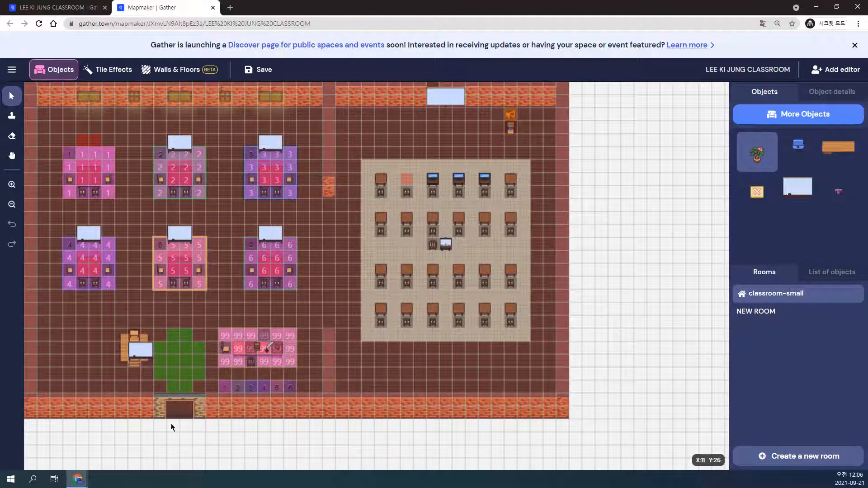
Step: Stamp a Portal tile on the classroom's entrance doorway that leads to NEW ROOM, arriving at the red arrow of the maze
{"action": "left_click", "coordinate": [116, 71]}
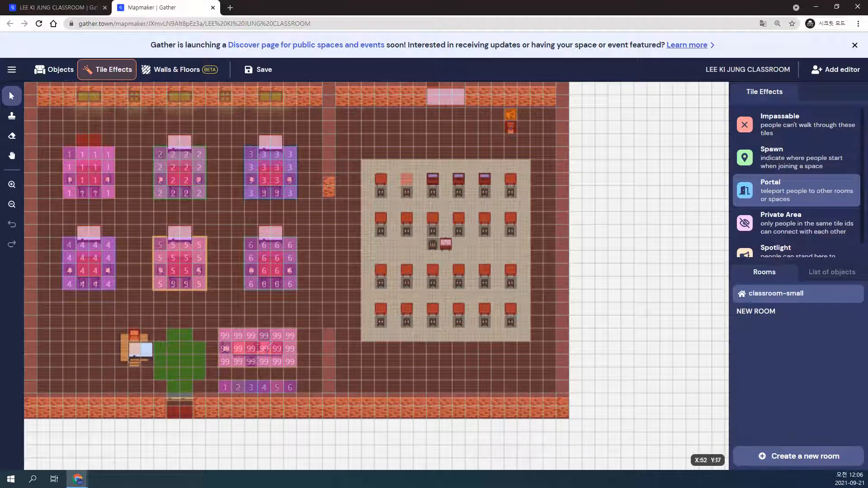
{"action": "left_click", "coordinate": [11, 117]}
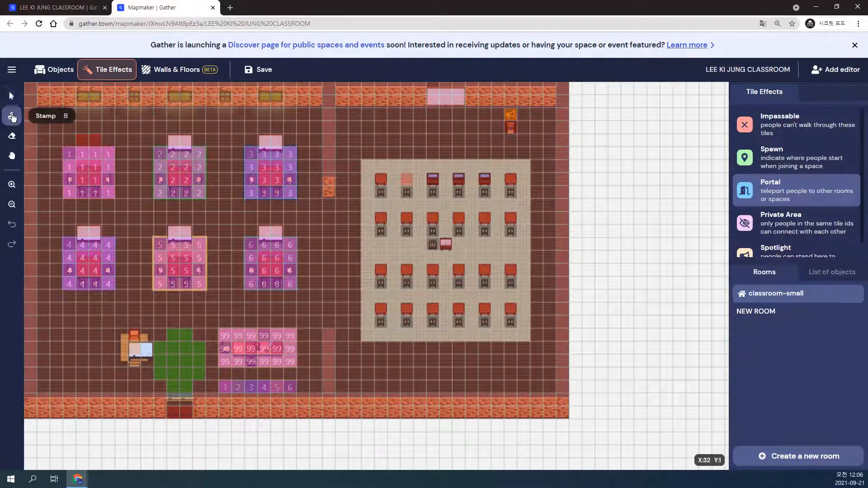
{"action": "left_click", "coordinate": [177, 411]}
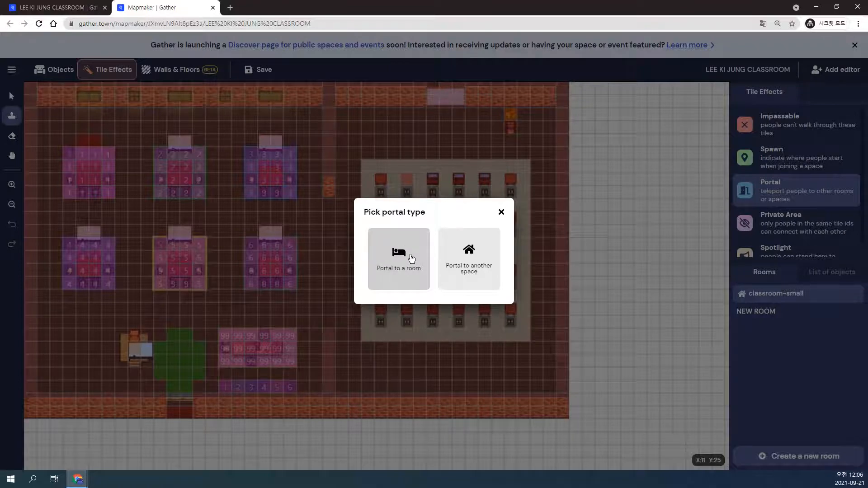
{"action": "left_click", "coordinate": [410, 261]}
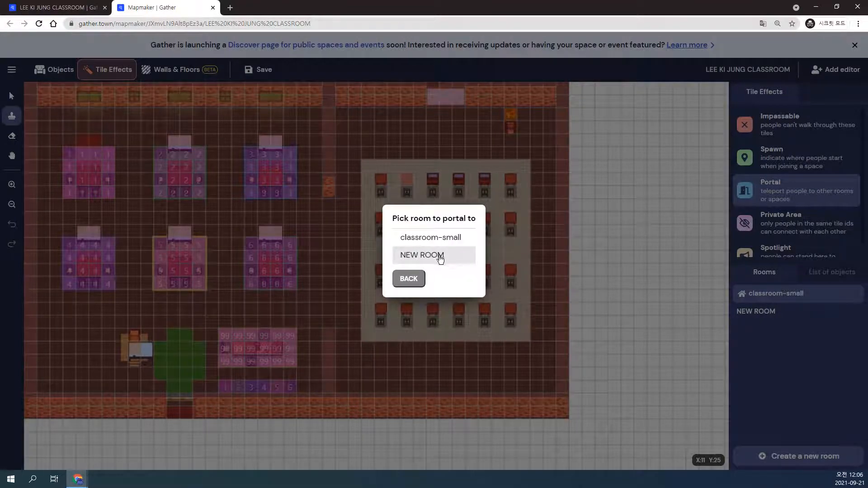
{"action": "left_click", "coordinate": [429, 257]}
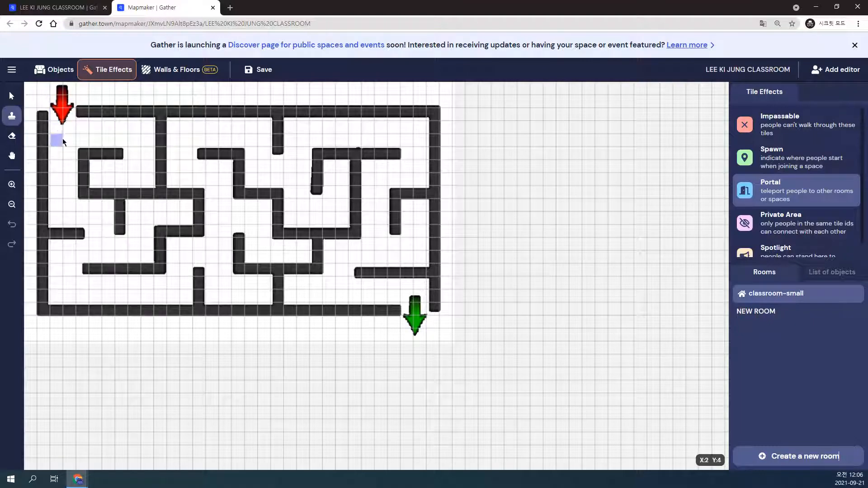
{"action": "left_click", "coordinate": [61, 119]}
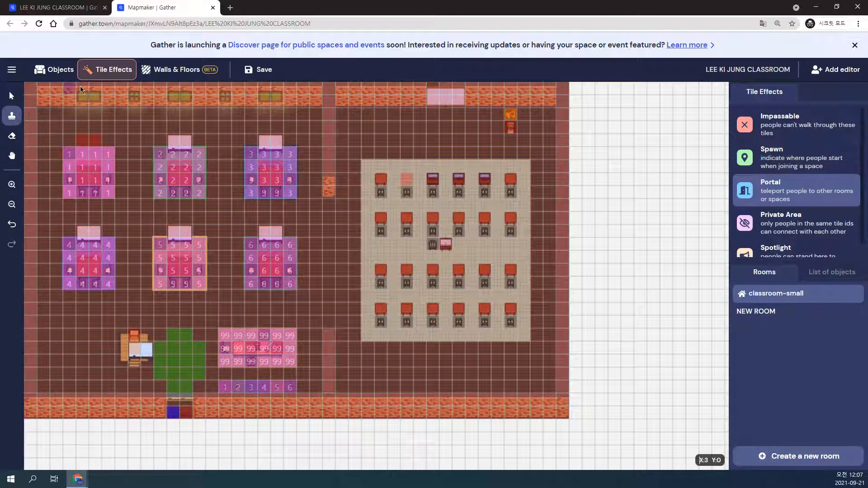
Step: Stamp a second Portal tile on the other half of the classroom's entrance doorway, leading to the maze's red arrow in NEW ROOM
{"action": "left_click", "coordinate": [187, 414]}
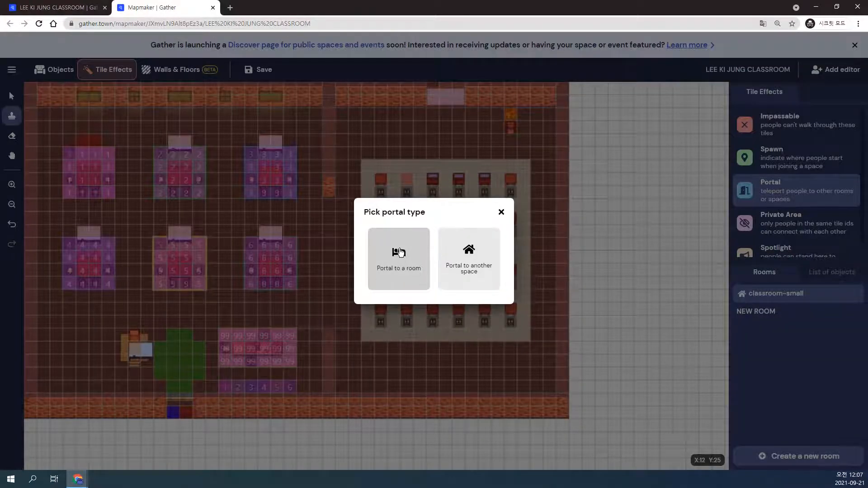
{"action": "left_click", "coordinate": [399, 251]}
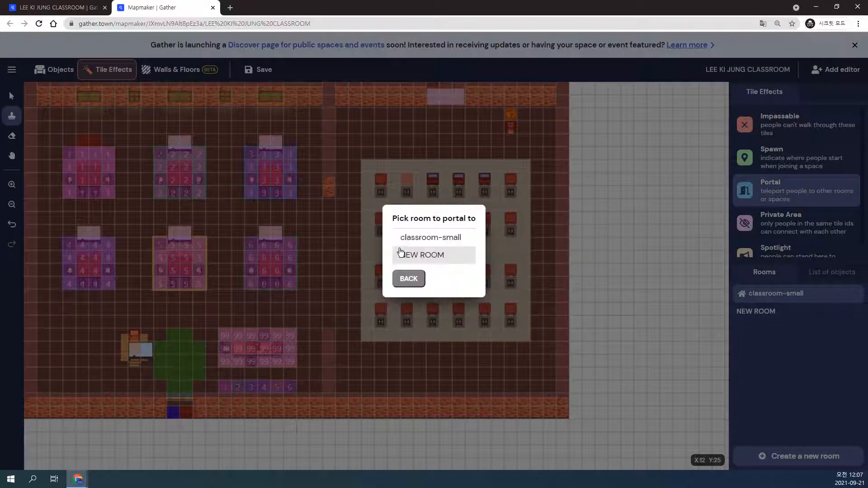
{"action": "left_click", "coordinate": [433, 258]}
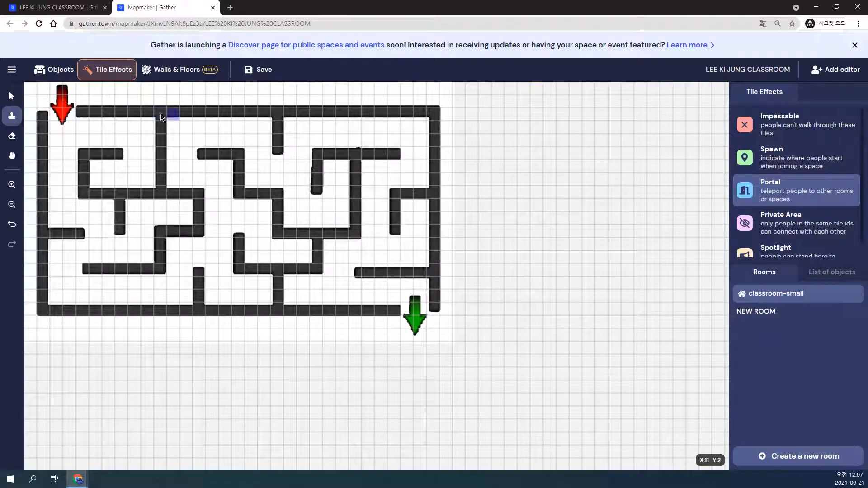
{"action": "left_click", "coordinate": [70, 112]}
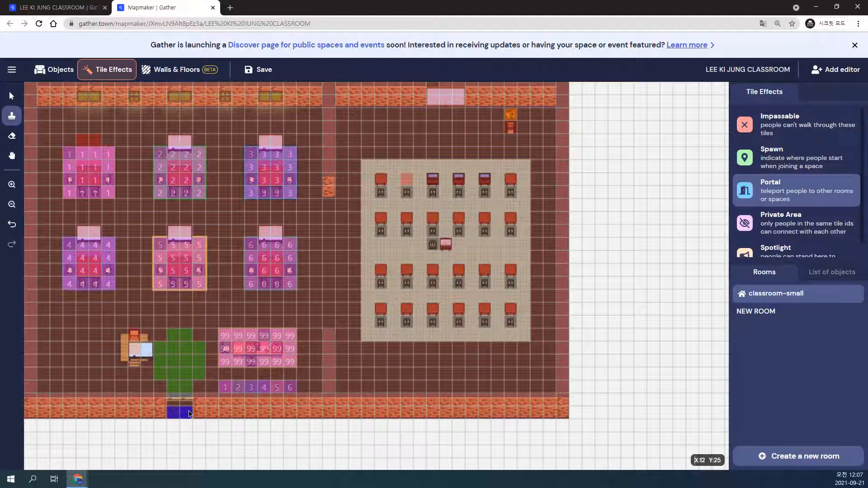
Step: Stop stamping tiles and try to save the map with its new portals
{"action": "left_click", "coordinate": [12, 96]}
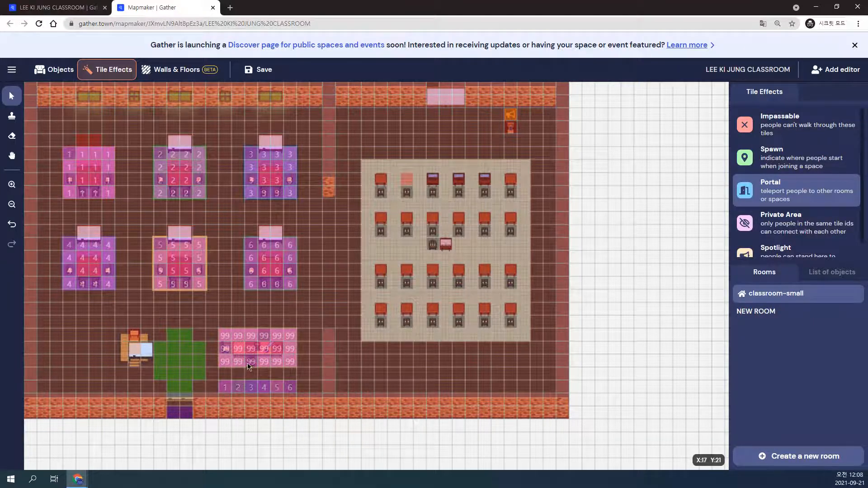
{"action": "left_click", "coordinate": [258, 73]}
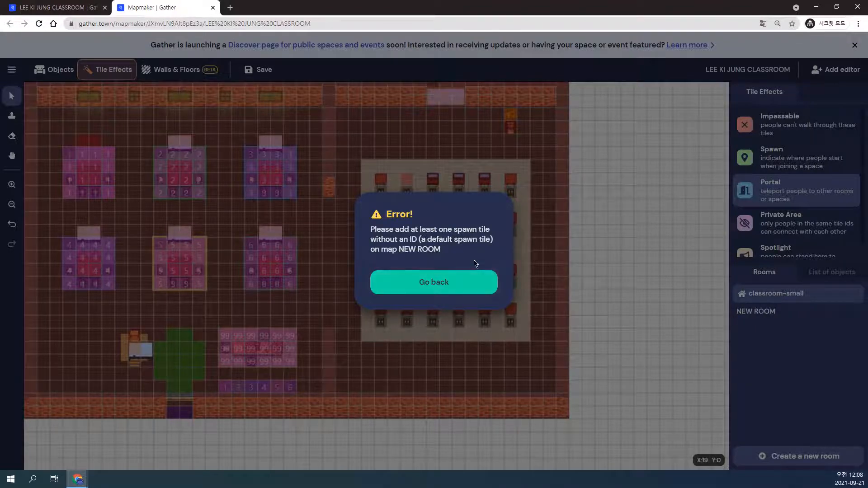
{"action": "left_click", "coordinate": [444, 285]}
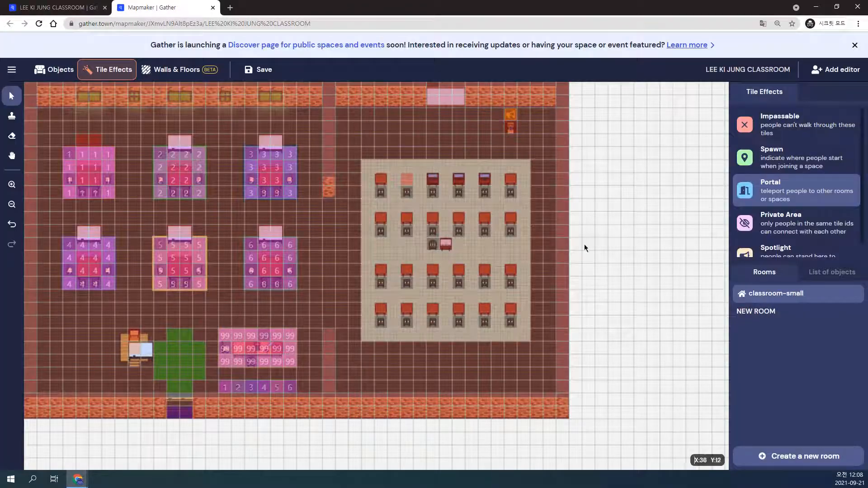
Step: Stamp default Spawn tiles without an ID over the red arrow at the maze entrance in NEW ROOM
{"action": "left_click", "coordinate": [767, 315]}
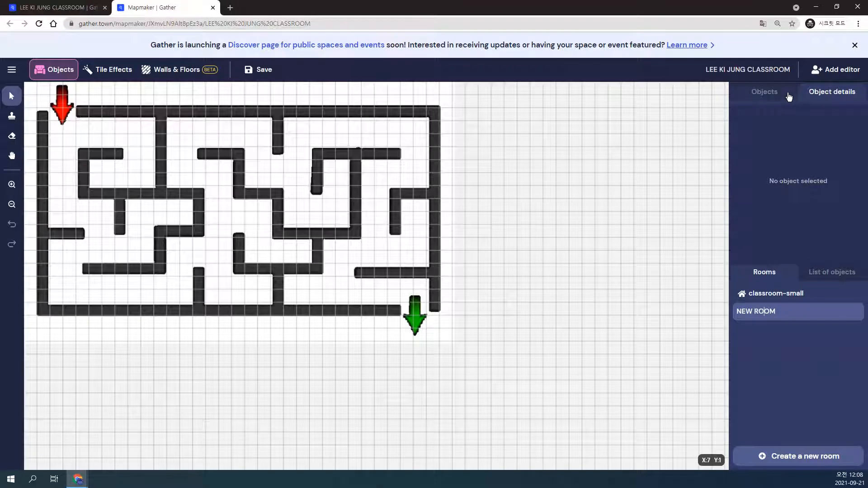
{"action": "left_click", "coordinate": [108, 73]}
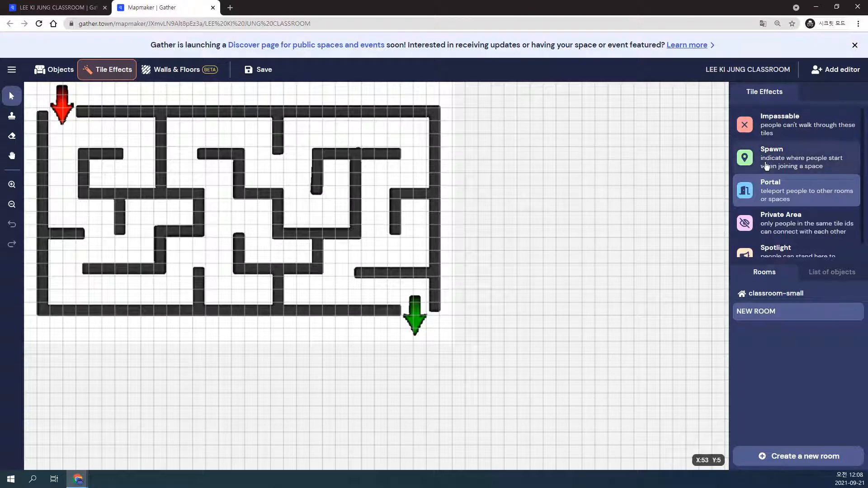
{"action": "left_click", "coordinate": [789, 161]}
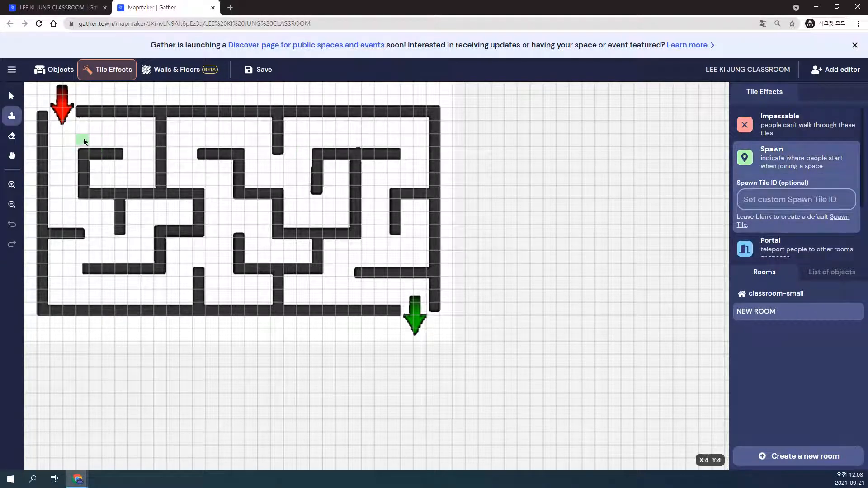
{"action": "left_click", "coordinate": [61, 117]}
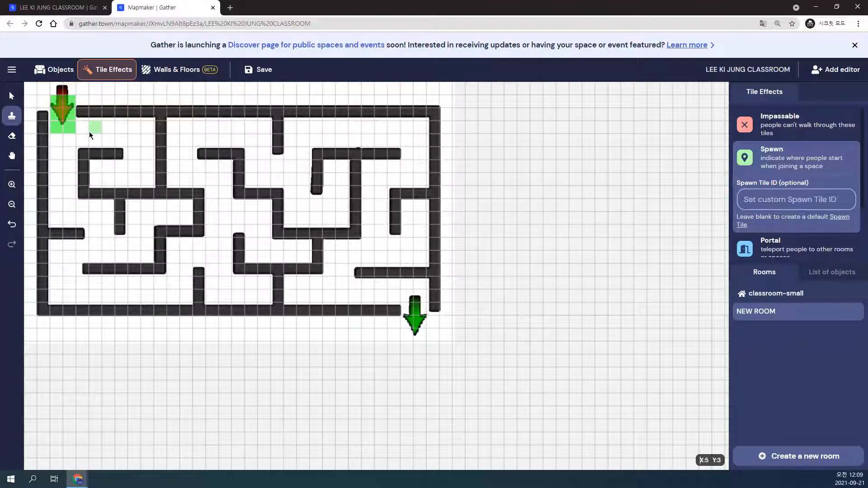
Step: Check the doorway in classroom-small and the spawn tiles in NEW ROOM, and save the map
{"action": "left_click", "coordinate": [754, 293]}
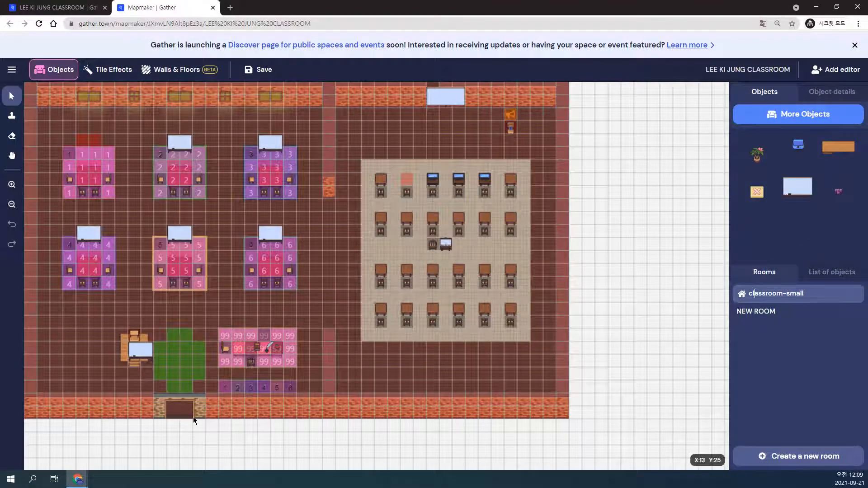
{"action": "left_click", "coordinate": [768, 311]}
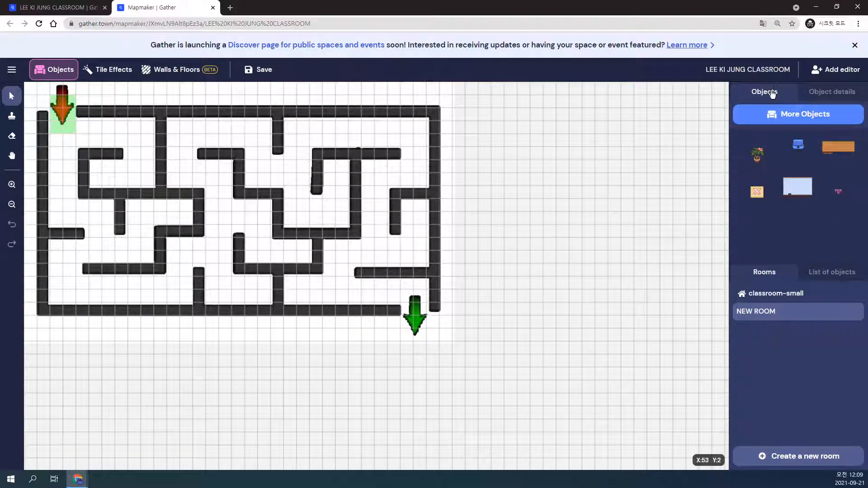
{"action": "left_click", "coordinate": [100, 68]}
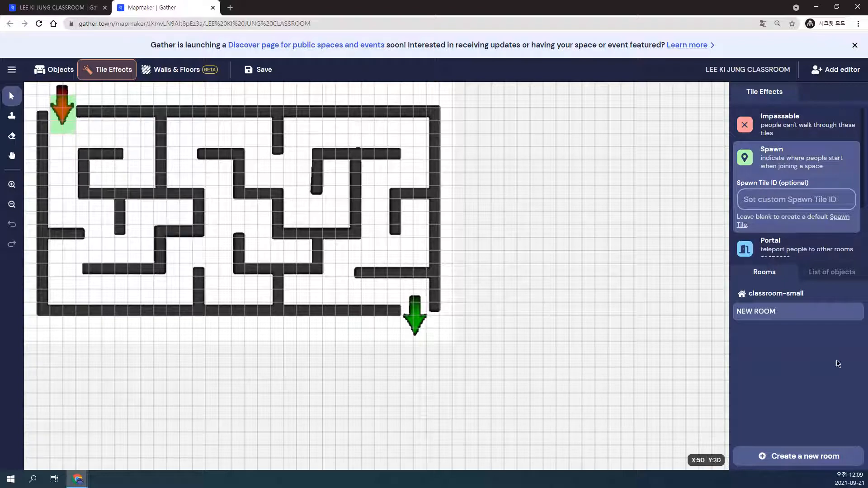
{"action": "left_click", "coordinate": [260, 70]}
{"action": "left_click", "coordinate": [778, 299]}
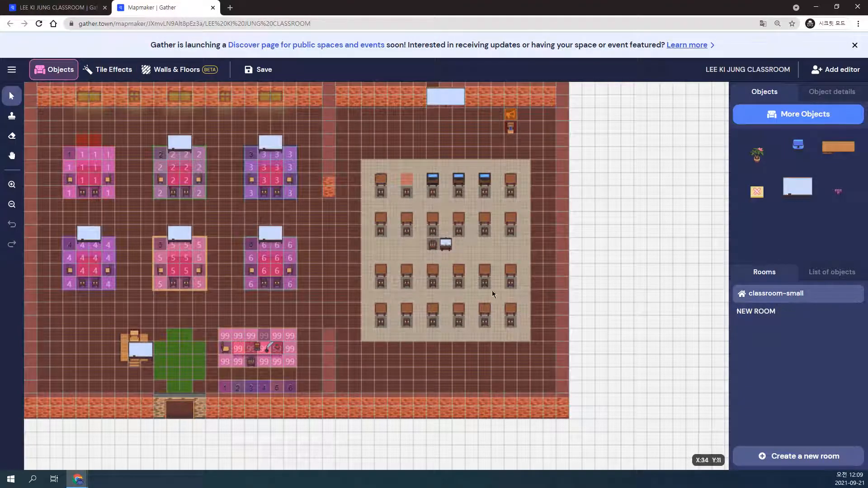
Step: Switch to the live Gather classroom and walk the avatar to the entrance doorway to test the portal
{"action": "left_click", "coordinate": [53, 8]}
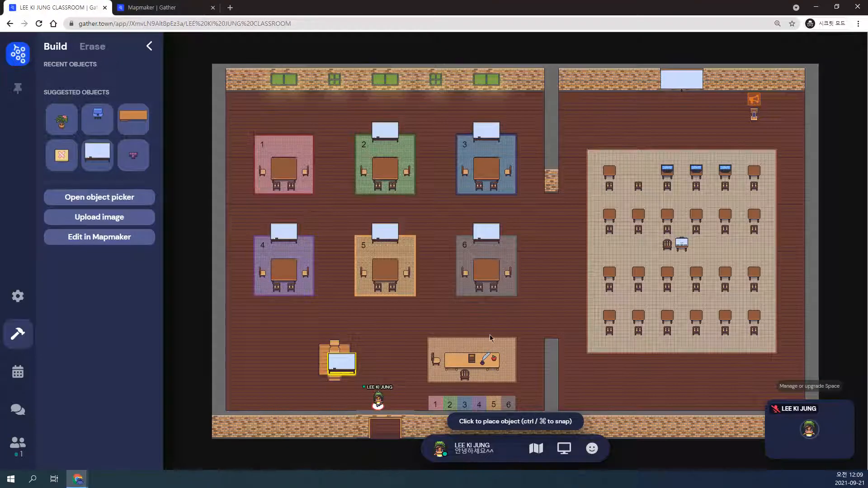
{"action": "key", "text": "Up"}
{"action": "key", "text": "Up"}
{"action": "key", "text": "Up"}
{"action": "key", "text": "Up"}
{"action": "key", "text": "Up"}
{"action": "key", "text": "Up"}
{"action": "key", "text": "Right"}
{"action": "key", "text": "Right"}
{"action": "key", "text": "Right"}
{"action": "key", "text": "Right"}
{"action": "key", "text": "Left"}
{"action": "key", "text": "Left"}
{"action": "key", "text": "Left"}
{"action": "key", "text": "Down"}
{"action": "key", "text": "Down"}
{"action": "key", "text": "Down"}
{"action": "key", "text": "Left"}
{"action": "key", "text": "Right"}
{"action": "key", "text": "Down"}
{"action": "key", "text": "Down"}
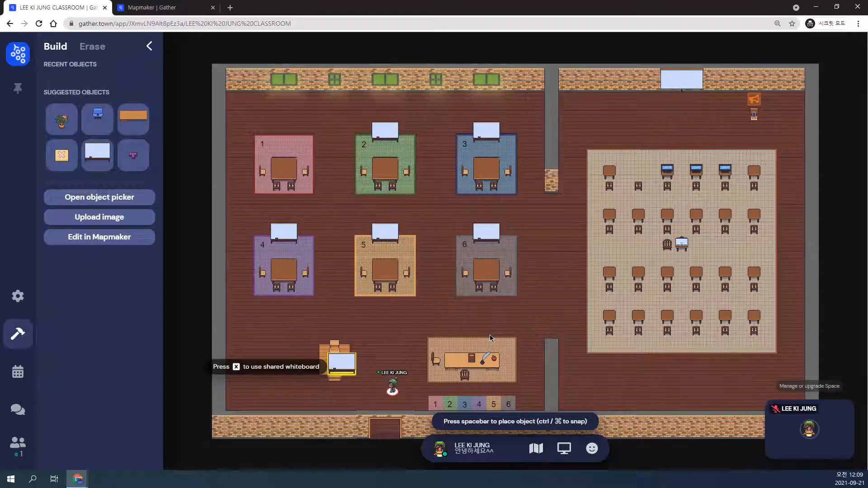
{"action": "key", "text": "Down"}
{"action": "key", "text": "Down"}
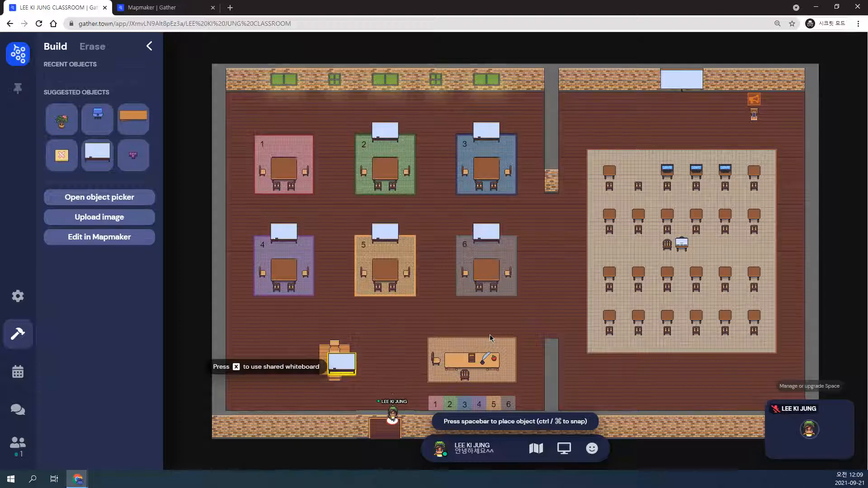
Step: Walk the avatar through the classroom's entrance doorway portal and move it around the maze's red entrance arrow
{"action": "key", "text": "Down"}
{"action": "key", "text": "Down"}
{"action": "key", "text": "Up"}
{"action": "key", "text": "Up"}
{"action": "key", "text": "Up"}
{"action": "key", "text": "Down"}
{"action": "key", "text": "Down"}
{"action": "key", "text": "Down"}
{"action": "key", "text": "Down"}
{"action": "key", "text": "Down"}
{"action": "key", "text": "Down"}
{"action": "key", "text": "Down"}
{"action": "key", "text": "Down"}
{"action": "key", "text": "Right"}
{"action": "key", "text": "Right"}
{"action": "key", "text": "Left"}
{"action": "key", "text": "Left"}
{"action": "key", "text": "Left"}
{"action": "key", "text": "Left"}
{"action": "key", "text": "Up"}
{"action": "key", "text": "Up"}
{"action": "key", "text": "Up"}
{"action": "key", "text": "Up"}
{"action": "key", "text": "Up"}
{"action": "key", "text": "Up"}
{"action": "key", "text": "Up"}
Step: Walk the avatar across the maze room from the red entrance arrow to the green exit arrow
{"action": "key", "text": "Right"}
{"action": "key", "text": "Right"}
{"action": "key", "text": "Right"}
{"action": "key", "text": "Right"}
{"action": "key", "text": "Right"}
{"action": "key", "text": "Right"}
{"action": "key", "text": "Right"}
{"action": "key", "text": "Right"}
{"action": "key", "text": "Right"}
{"action": "key", "text": "Right"}
{"action": "key", "text": "Right"}
{"action": "key", "text": "Right"}
{"action": "key", "text": "Right"}
{"action": "key", "text": "Right"}
{"action": "key", "text": "Right"}
{"action": "key", "text": "Right"}
{"action": "key", "text": "Right"}
{"action": "key", "text": "Right"}
{"action": "key", "text": "Right"}
{"action": "key", "text": "Right"}
{"action": "key", "text": "Right"}
{"action": "key", "text": "Right"}
{"action": "key", "text": "Right"}
{"action": "key", "text": "Right"}
{"action": "key", "text": "Down"}
{"action": "key", "text": "Down"}
{"action": "key", "text": "Down"}
{"action": "key", "text": "Down"}
{"action": "key", "text": "Down"}
{"action": "key", "text": "Down"}
{"action": "key", "text": "Down"}
{"action": "key", "text": "Down"}
{"action": "key", "text": "Down"}
{"action": "key", "text": "Down"}
{"action": "key", "text": "Down"}
{"action": "key", "text": "Down"}
{"action": "key", "text": "Down"}
{"action": "key", "text": "Down"}
{"action": "key", "text": "Right"}
{"action": "key", "text": "Right"}
{"action": "key", "text": "Right"}
{"action": "key", "text": "Right"}
{"action": "key", "text": "Right"}
{"action": "key", "text": "Right"}
{"action": "key", "text": "Down"}
{"action": "key", "text": "Down"}
{"action": "key", "text": "Down"}
Step: Circle the avatar around the green exit arrow to test the tiles there
{"action": "key", "text": "Left"}
{"action": "key", "text": "Left"}
{"action": "key", "text": "Left"}
{"action": "key", "text": "Left"}
{"action": "key", "text": "Up"}
{"action": "key", "text": "Up"}
{"action": "key", "text": "Up"}
{"action": "key", "text": "Up"}
{"action": "key", "text": "Right"}
{"action": "key", "text": "Right"}
{"action": "key", "text": "Right"}
{"action": "key", "text": "Right"}
{"action": "key", "text": "Down"}
{"action": "key", "text": "Down"}
{"action": "key", "text": "Down"}
{"action": "key", "text": "Down"}
{"action": "key", "text": "Up"}
{"action": "key", "text": "Up"}
{"action": "key", "text": "Up"}
{"action": "key", "text": "Up"}
{"action": "key", "text": "Left"}
{"action": "key", "text": "Left"}
{"action": "key", "text": "Left"}
{"action": "key", "text": "Right"}
{"action": "key", "text": "Right"}
{"action": "key", "text": "Right"}
{"action": "key", "text": "Right"}
{"action": "key", "text": "Right"}
{"action": "key", "text": "Down"}
{"action": "key", "text": "Down"}
{"action": "key", "text": "Down"}
{"action": "key", "text": "Left"}
{"action": "key", "text": "Left"}
{"action": "key", "text": "Left"}
{"action": "key", "text": "Left"}
Step: Walk the avatar back across the maze room to the red entrance arrow
{"action": "key", "text": "Up"}
{"action": "key", "text": "Up"}
{"action": "key", "text": "Up"}
{"action": "key", "text": "Up"}
{"action": "key", "text": "Up"}
{"action": "key", "text": "Up"}
{"action": "key", "text": "Up"}
{"action": "key", "text": "Up"}
{"action": "key", "text": "Up"}
{"action": "key", "text": "Up"}
{"action": "key", "text": "Up"}
{"action": "key", "text": "Up"}
{"action": "key", "text": "Up"}
{"action": "key", "text": "Up"}
{"action": "key", "text": "Up"}
{"action": "key", "text": "Up"}
{"action": "key", "text": "Up"}
{"action": "key", "text": "Up"}
{"action": "key", "text": "Left"}
{"action": "key", "text": "Left"}
{"action": "key", "text": "Left"}
{"action": "key", "text": "Left"}
{"action": "key", "text": "Left"}
{"action": "key", "text": "Left"}
{"action": "key", "text": "Left"}
{"action": "key", "text": "Left"}
{"action": "key", "text": "Left"}
{"action": "key", "text": "Left"}
{"action": "key", "text": "Left"}
{"action": "key", "text": "Left"}
{"action": "key", "text": "Left"}
{"action": "key", "text": "Left"}
{"action": "key", "text": "Left"}
{"action": "key", "text": "Left"}
{"action": "key", "text": "Left"}
{"action": "key", "text": "Left"}
{"action": "key", "text": "Left"}
{"action": "key", "text": "Left"}
{"action": "key", "text": "Left"}
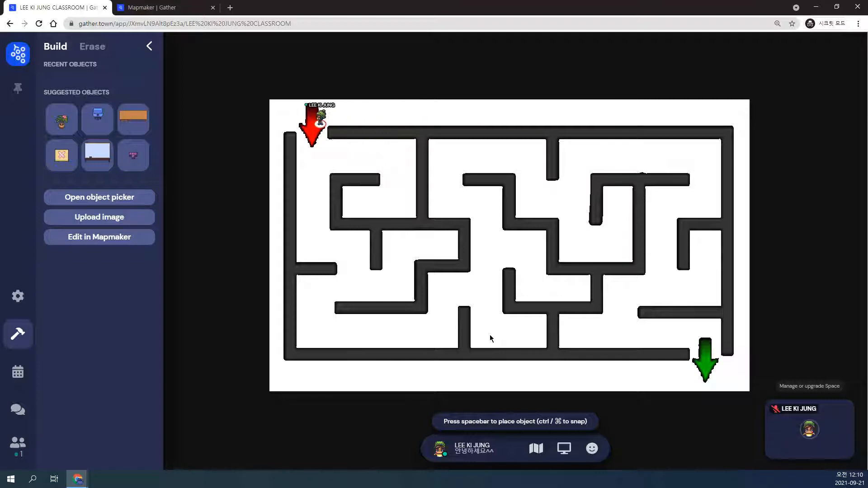
Step: Switch to the Mapmaker, review the classroom-small map and open the NEW ROOM maze map
{"action": "left_click", "coordinate": [141, 9]}
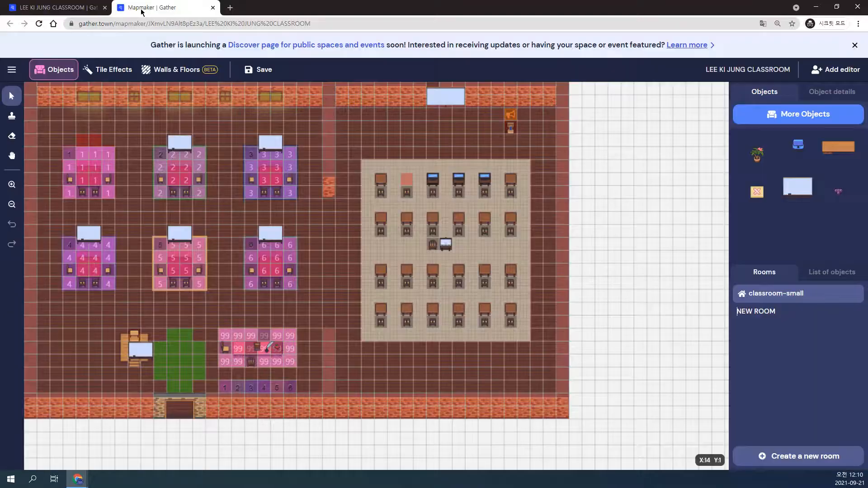
{"action": "left_click", "coordinate": [770, 311]}
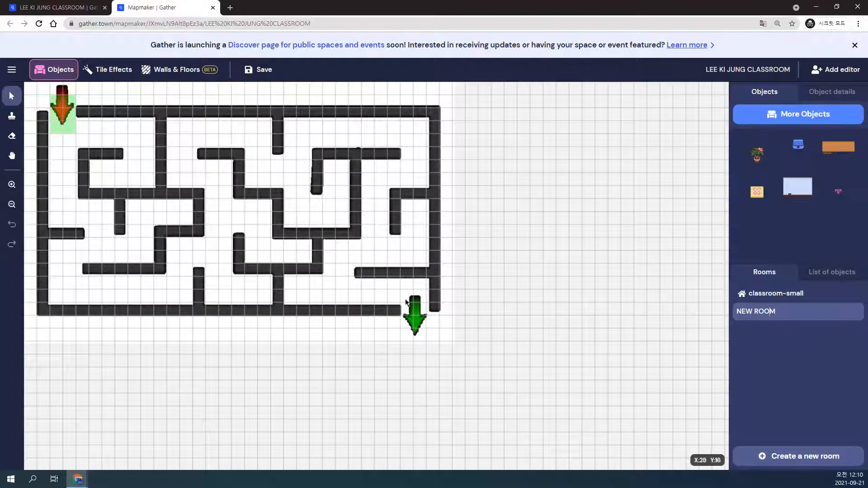
{"action": "left_click", "coordinate": [748, 294]}
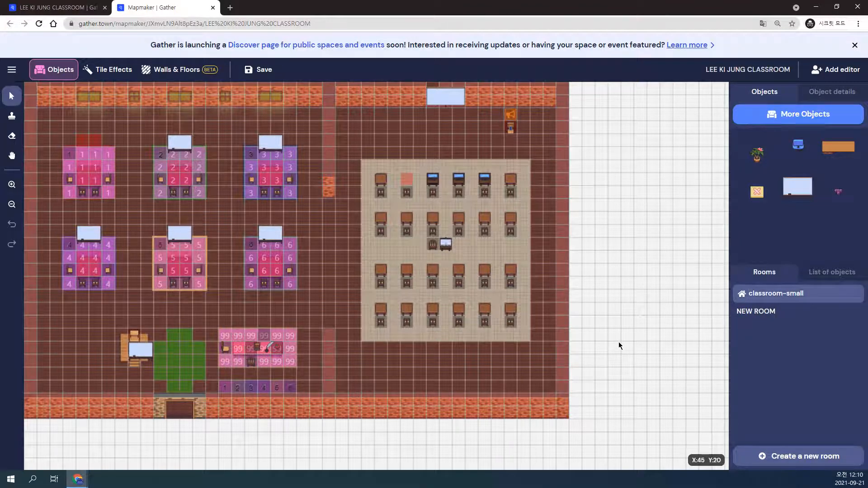
{"action": "left_click", "coordinate": [763, 311]}
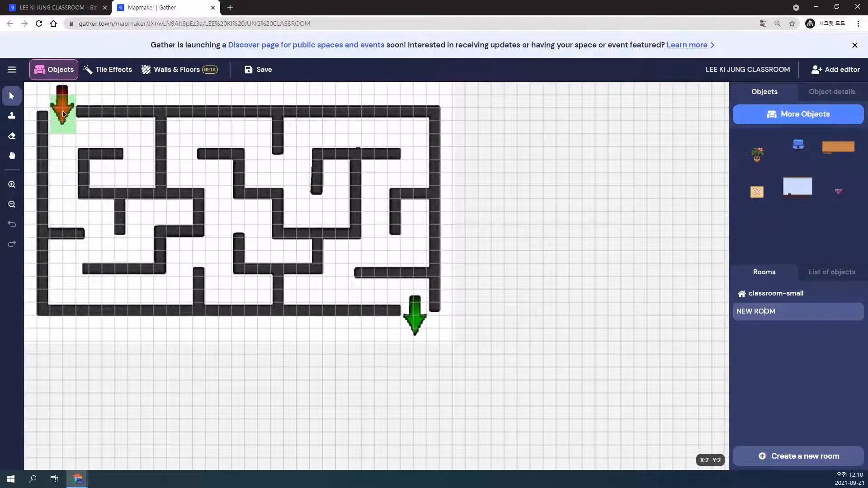
Step: Stamp a Portal tile at the maze's green exit arrow (X:29, Y:17), leading to the floor below the whiteboard in classroom-small
{"action": "left_click", "coordinate": [115, 71]}
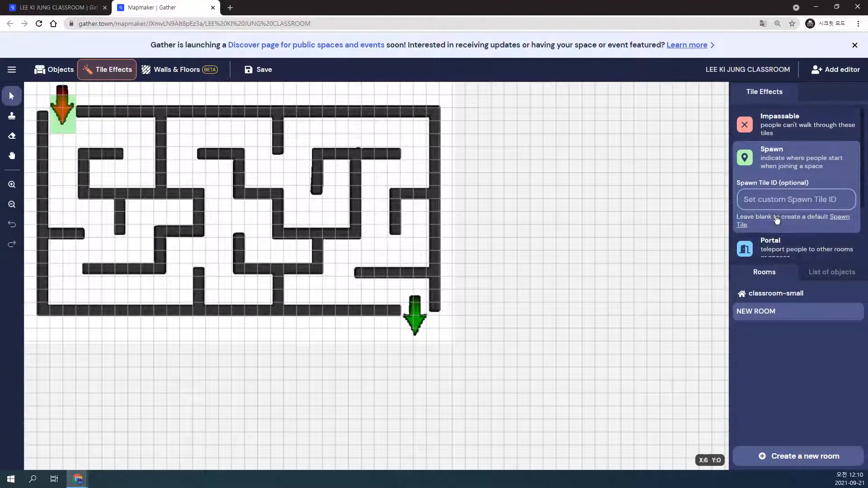
{"action": "left_click", "coordinate": [777, 250]}
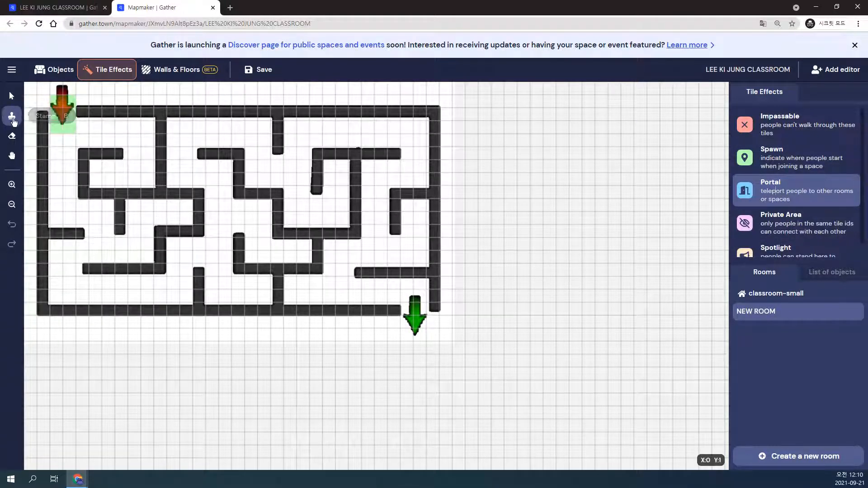
{"action": "left_click", "coordinate": [412, 311]}
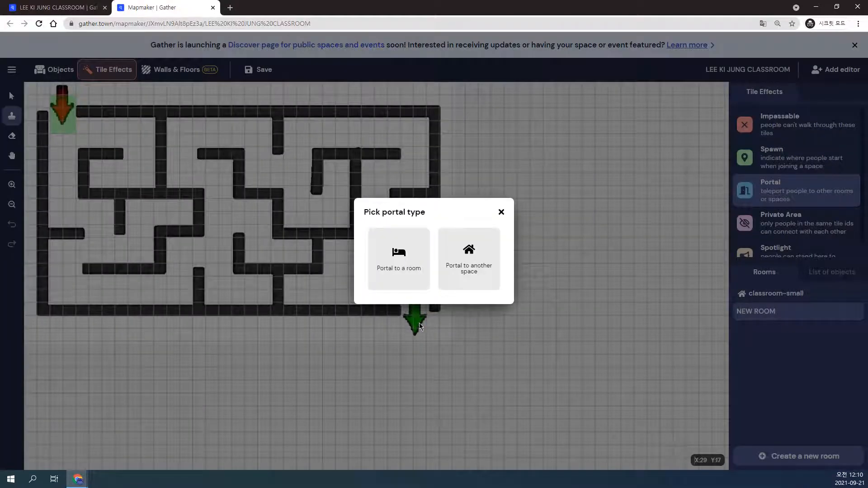
{"action": "left_click", "coordinate": [399, 255]}
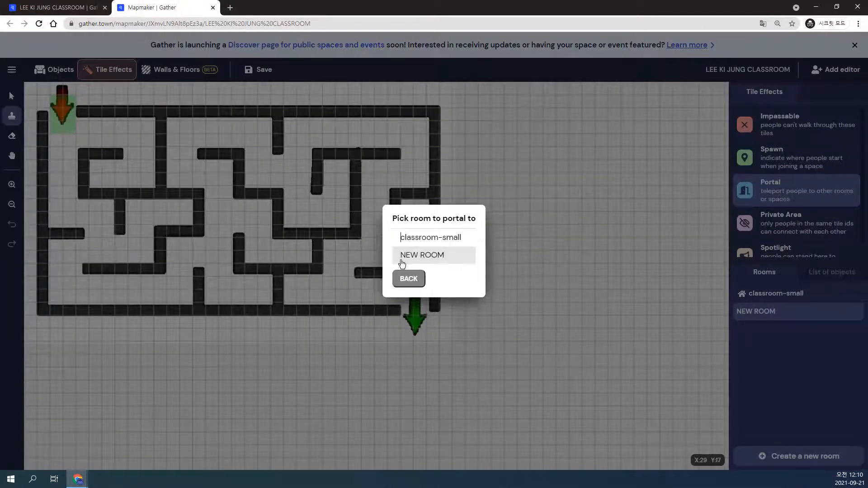
{"action": "left_click", "coordinate": [418, 240]}
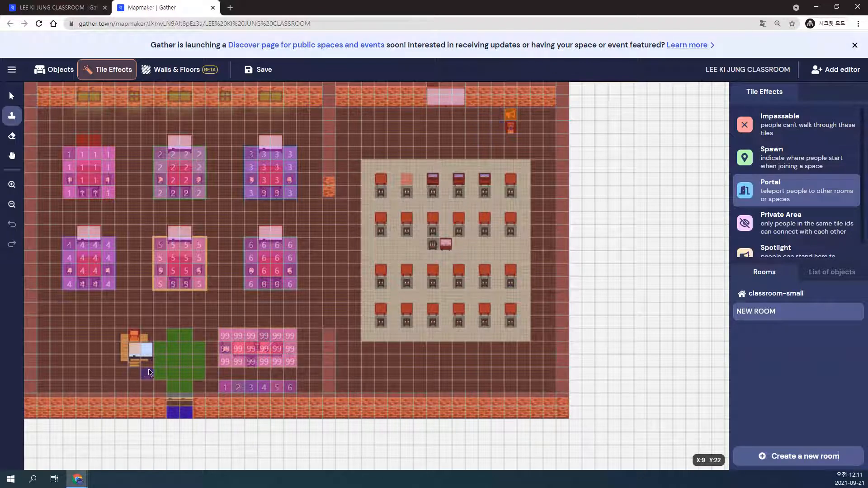
{"action": "left_click", "coordinate": [444, 114]}
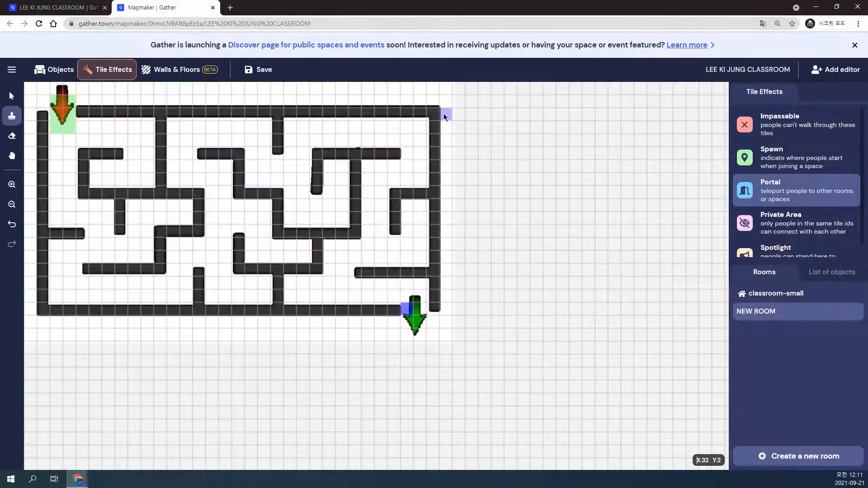
Step: Place a second room portal at X:30, Y:17 on the exit arrow, leading to the whiteboard area in classroom-small
{"action": "left_click", "coordinate": [423, 315]}
{"action": "left_click", "coordinate": [403, 259]}
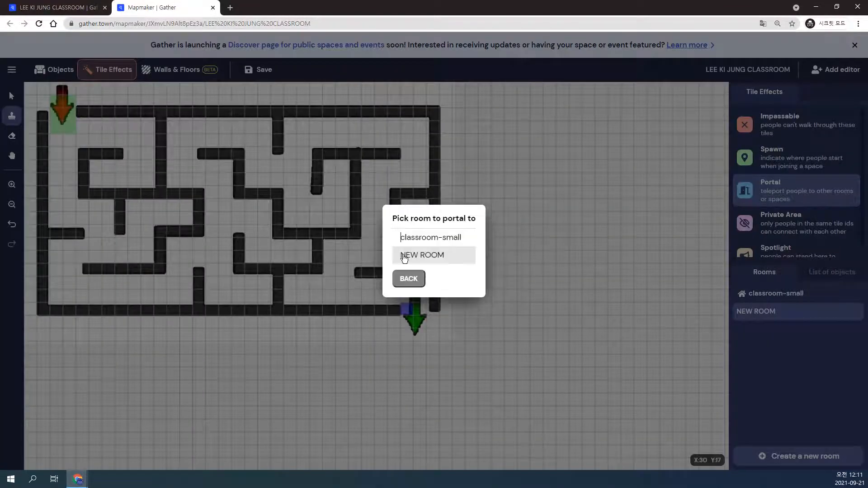
{"action": "left_click", "coordinate": [417, 236]}
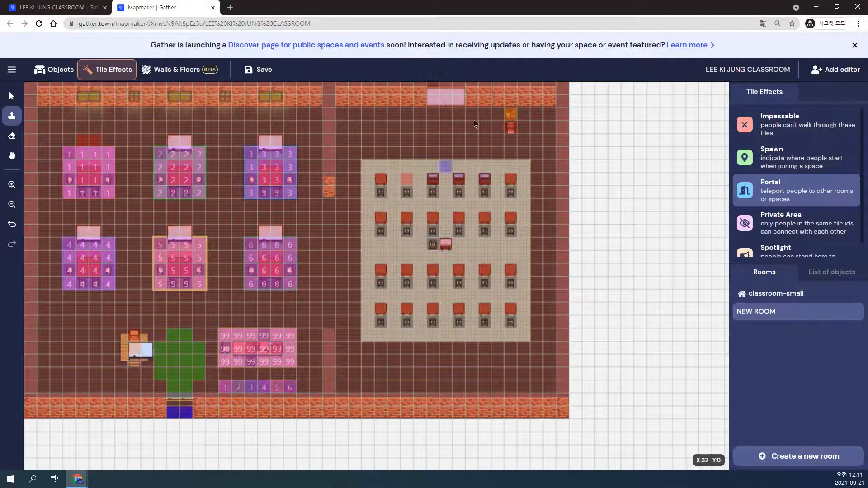
{"action": "left_click", "coordinate": [458, 100]}
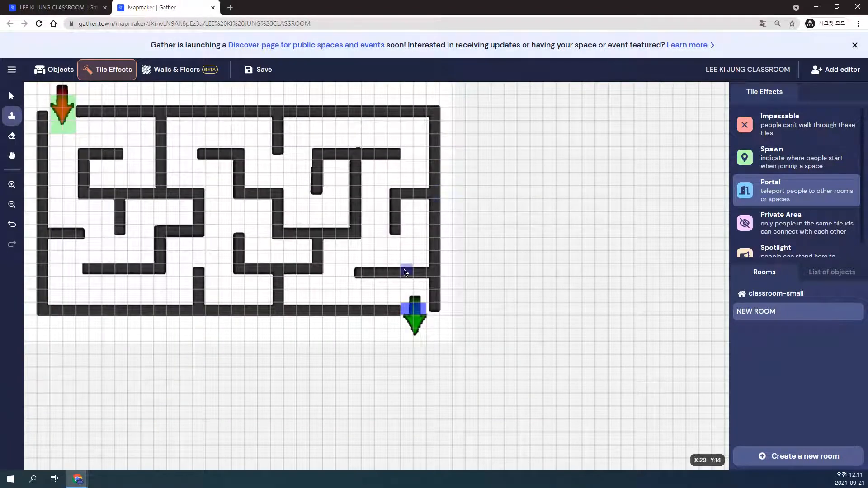
Step: Add two more exit portals at X:29 and X:30 in row Y:16, both leading to classroom-small below the whiteboard, and save the map
{"action": "left_click", "coordinate": [411, 299]}
{"action": "left_click", "coordinate": [418, 291]}
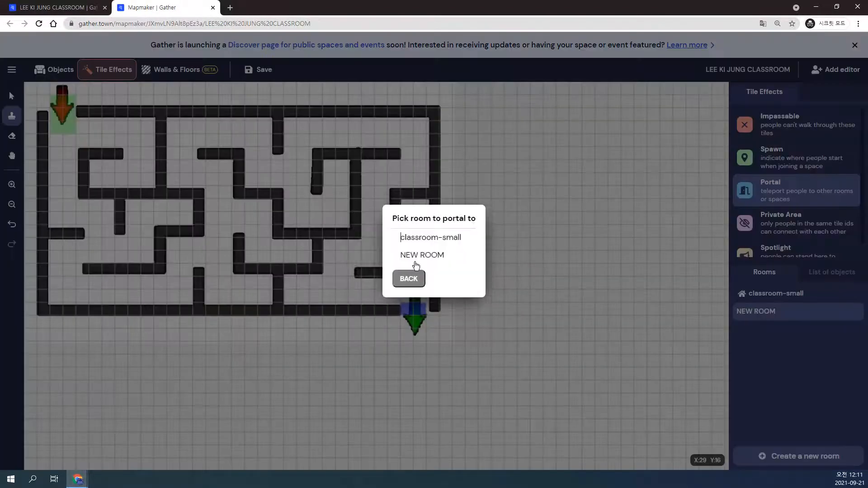
{"action": "left_click", "coordinate": [426, 238]}
{"action": "left_click", "coordinate": [449, 123]}
{"action": "left_click", "coordinate": [421, 291]}
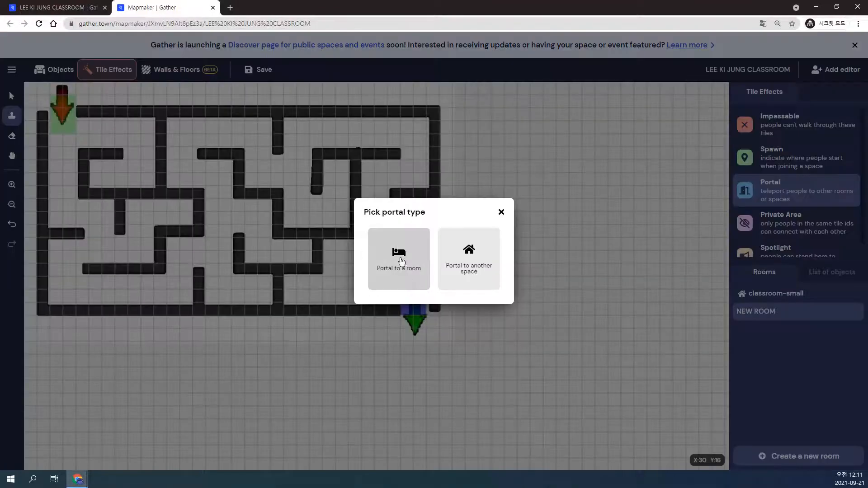
{"action": "left_click", "coordinate": [400, 254]}
{"action": "left_click", "coordinate": [401, 236]}
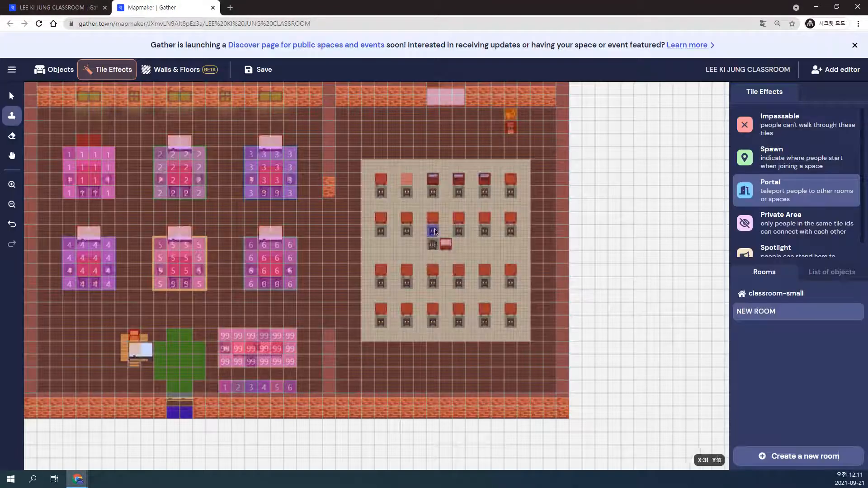
{"action": "left_click", "coordinate": [452, 113]}
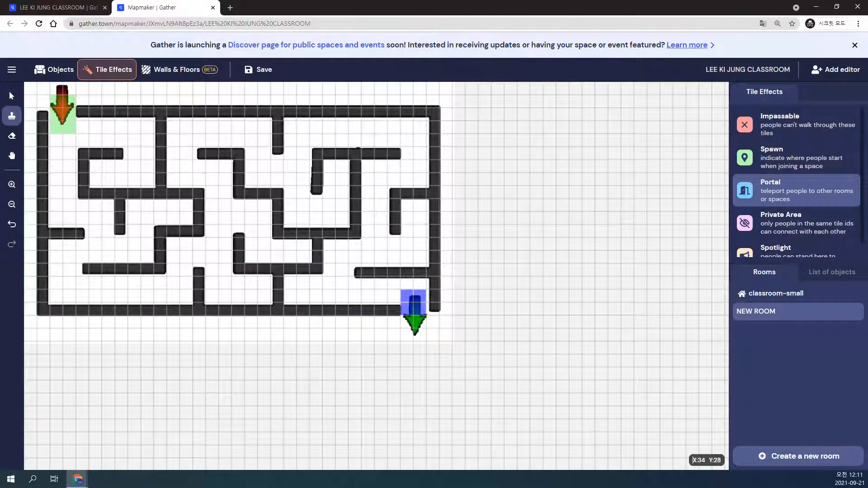
{"action": "left_click", "coordinate": [259, 77]}
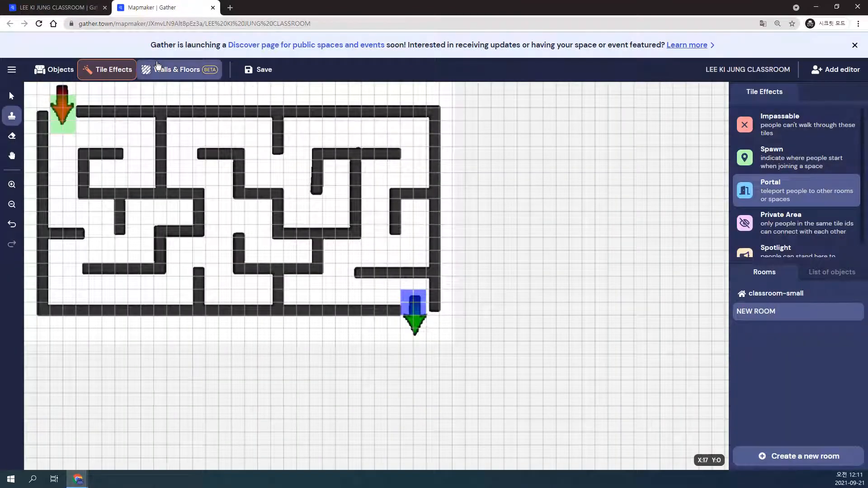
Step: Switch to the classroom space and test the portal by walking the avatar from the red arrow to the green exit arrow
{"action": "left_click", "coordinate": [72, 8]}
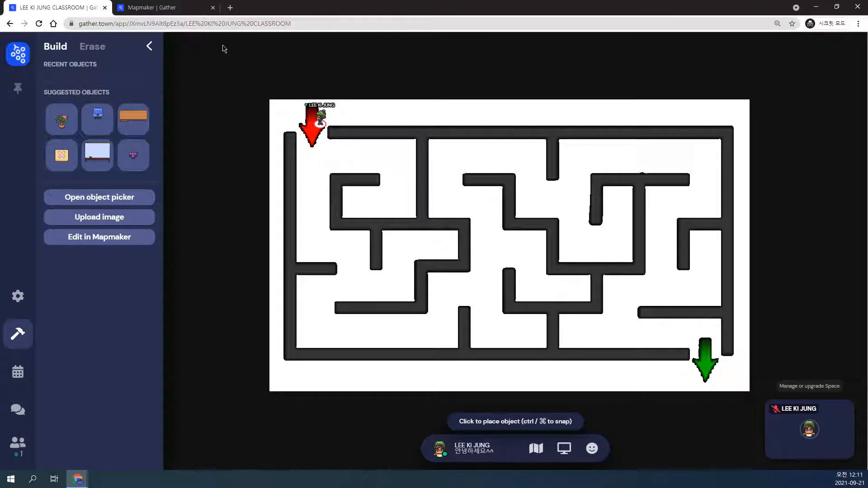
{"action": "key", "text": "Down"}
{"action": "key", "text": "Down"}
{"action": "key", "text": "Down"}
{"action": "key", "text": "Down"}
{"action": "key", "text": "Down"}
{"action": "key", "text": "Down"}
{"action": "key", "text": "Down"}
{"action": "key", "text": "Right"}
{"action": "key", "text": "Right"}
{"action": "key", "text": "Right"}
{"action": "key", "text": "Right"}
{"action": "key", "text": "Right"}
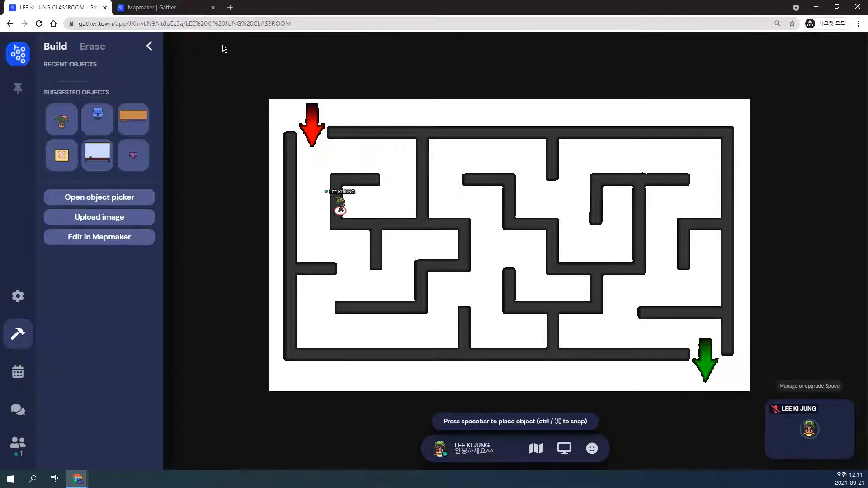
{"action": "key", "text": "Right"}
{"action": "key", "text": "Right"}
{"action": "key", "text": "Right"}
{"action": "key", "text": "Right"}
{"action": "key", "text": "Right"}
{"action": "key", "text": "Right"}
{"action": "key", "text": "Right"}
{"action": "key", "text": "Right"}
{"action": "key", "text": "Right"}
{"action": "key", "text": "Right"}
{"action": "key", "text": "Right"}
{"action": "key", "text": "Right"}
{"action": "key", "text": "Right"}
{"action": "key", "text": "Right"}
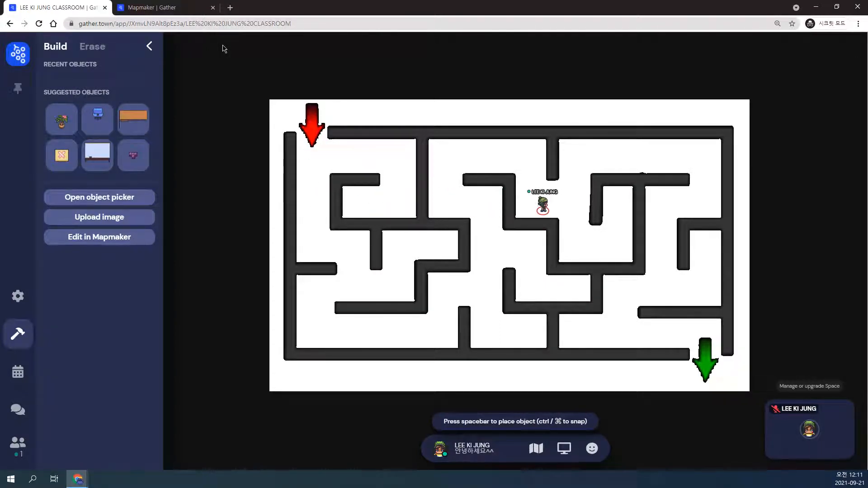
{"action": "key", "text": "Right"}
{"action": "key", "text": "Right"}
{"action": "key", "text": "Right"}
{"action": "key", "text": "Right"}
{"action": "key", "text": "Right"}
{"action": "key", "text": "Right"}
{"action": "key", "text": "Down"}
{"action": "key", "text": "Down"}
{"action": "key", "text": "Down"}
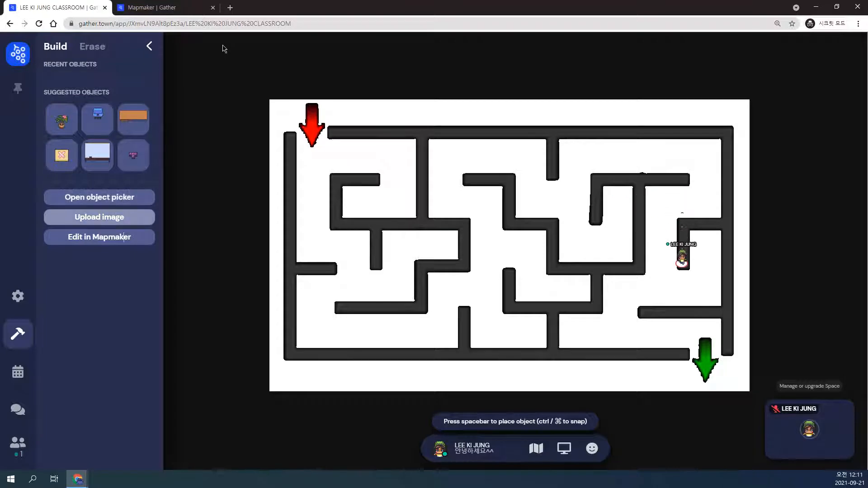
{"action": "key", "text": "Right"}
{"action": "key", "text": "Right"}
{"action": "key", "text": "Down"}
{"action": "key", "text": "Down"}
{"action": "key", "text": "Down"}
{"action": "key", "text": "Down"}
{"action": "key", "text": "Down"}
{"action": "key", "text": "Down"}
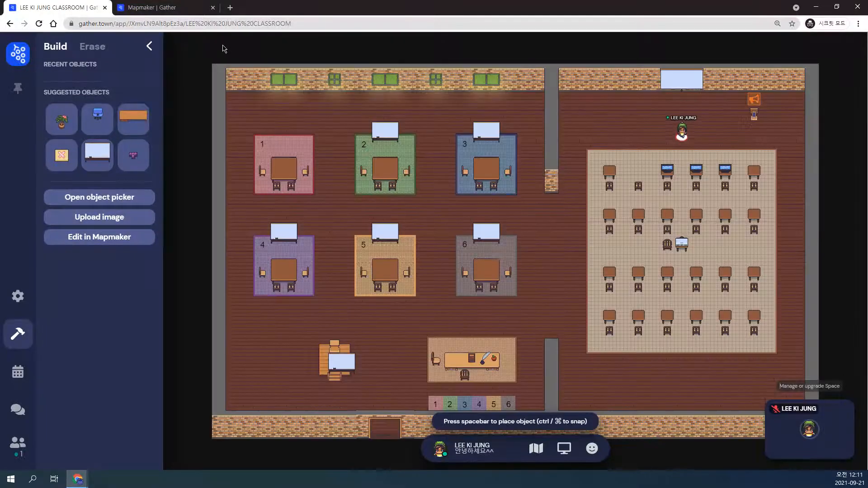
{"action": "key", "text": "Up"}
{"action": "key", "text": "Up"}
{"action": "key", "text": "Up"}
{"action": "key", "text": "Down"}
{"action": "key", "text": "Down"}
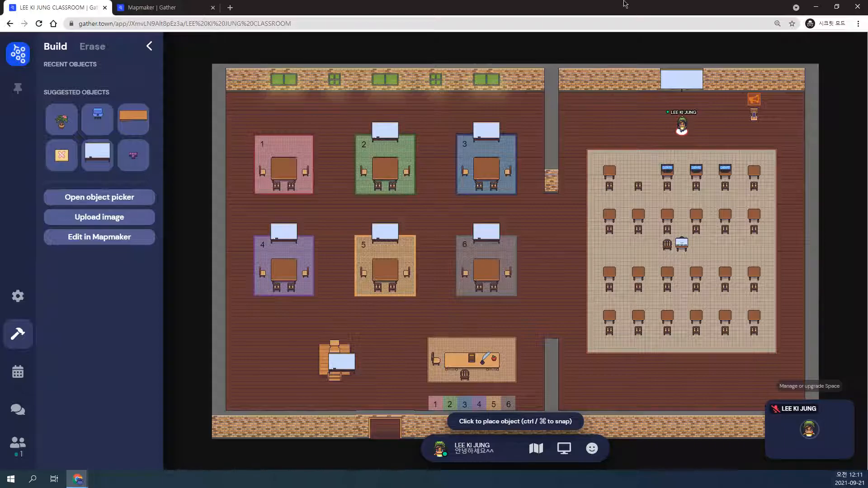
Step: Return to the Mapmaker, open the classroom-small room and choose the Private Area tile effect
{"action": "left_click", "coordinate": [162, 6]}
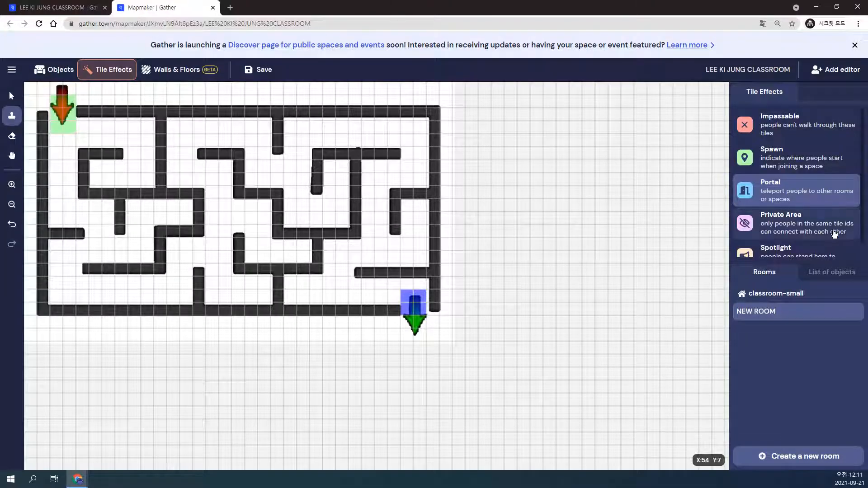
{"action": "left_click", "coordinate": [819, 238]}
{"action": "scroll", "coordinate": [819, 238], "scroll_direction": "down", "scroll_amount": 2}
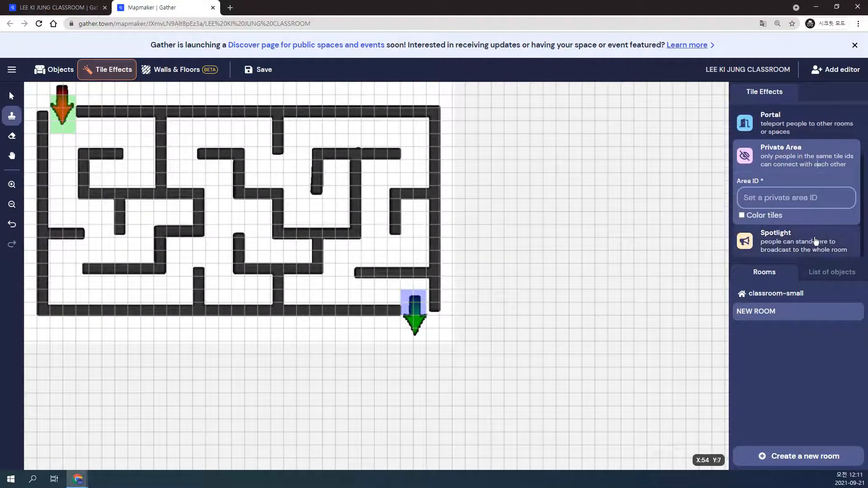
{"action": "left_click", "coordinate": [815, 241]}
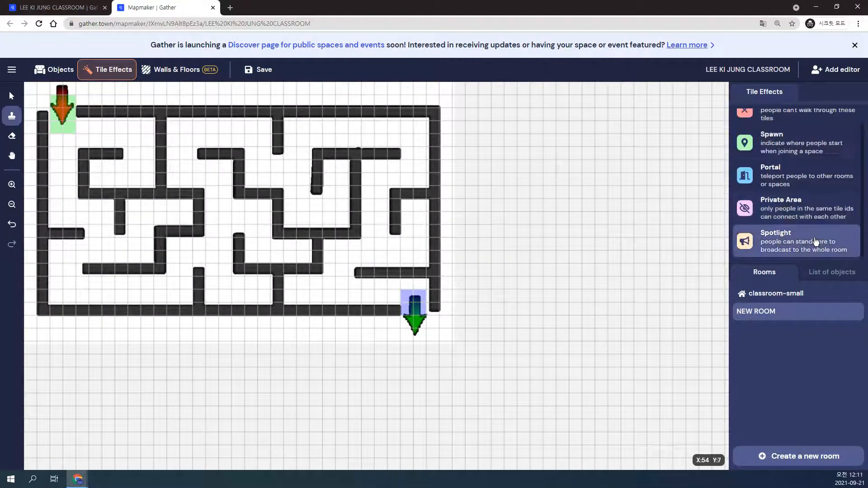
{"action": "left_click", "coordinate": [807, 216]}
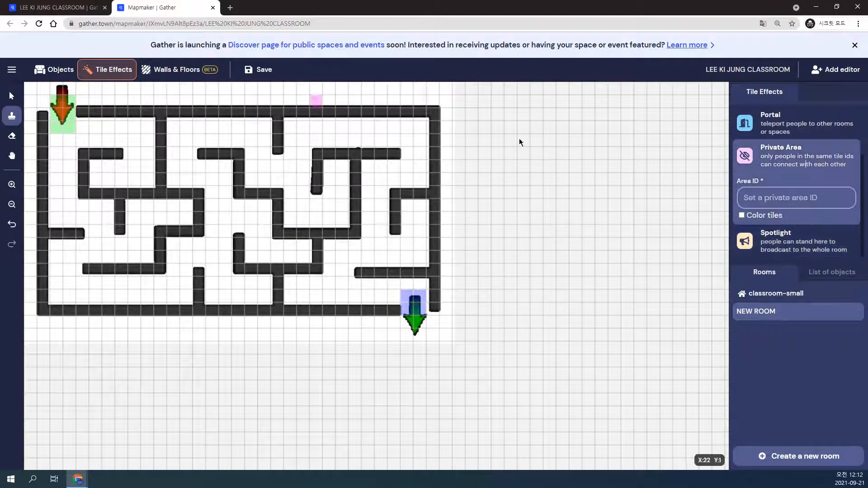
{"action": "left_click", "coordinate": [819, 298]}
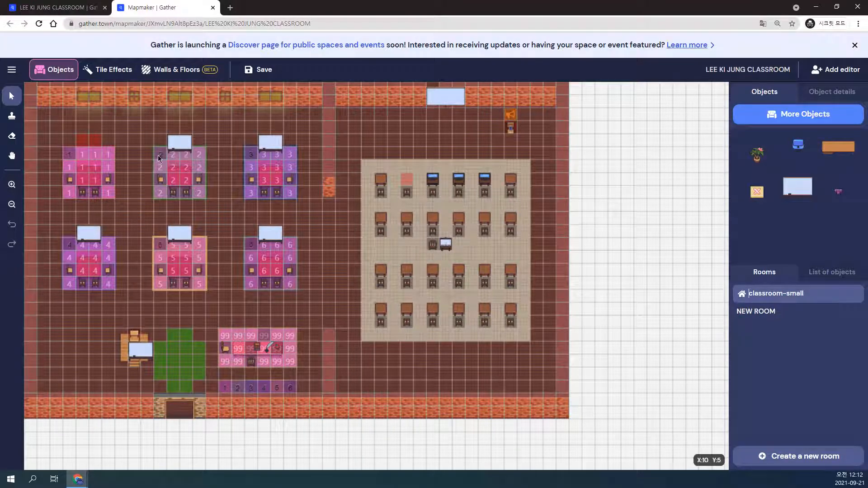
{"action": "left_click", "coordinate": [102, 71]}
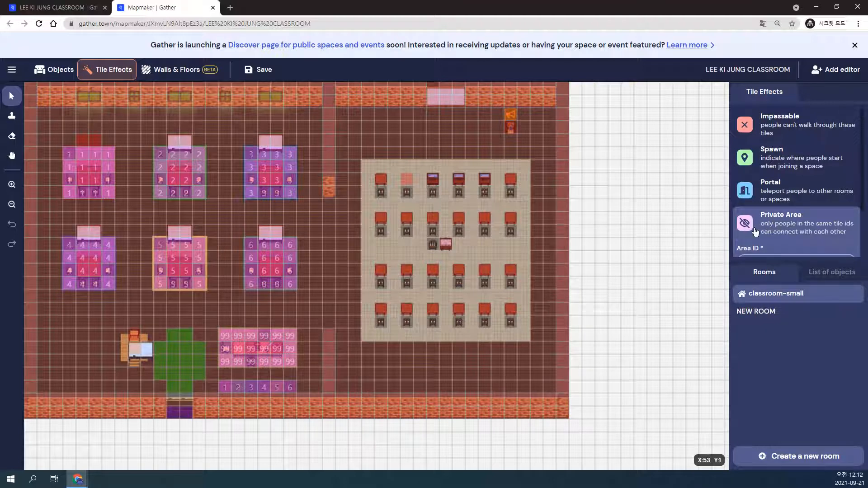
{"action": "scroll", "coordinate": [768, 204], "scroll_direction": "down", "scroll_amount": 2}
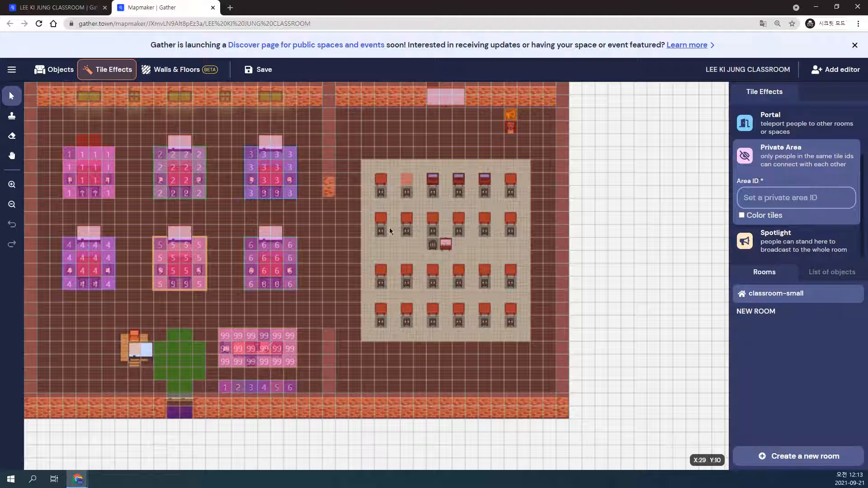
Step: Stamp private area tiles with IDs 1 and 2 on the floor between the whiteboard and the dividing wall
{"action": "left_click", "coordinate": [780, 198]}
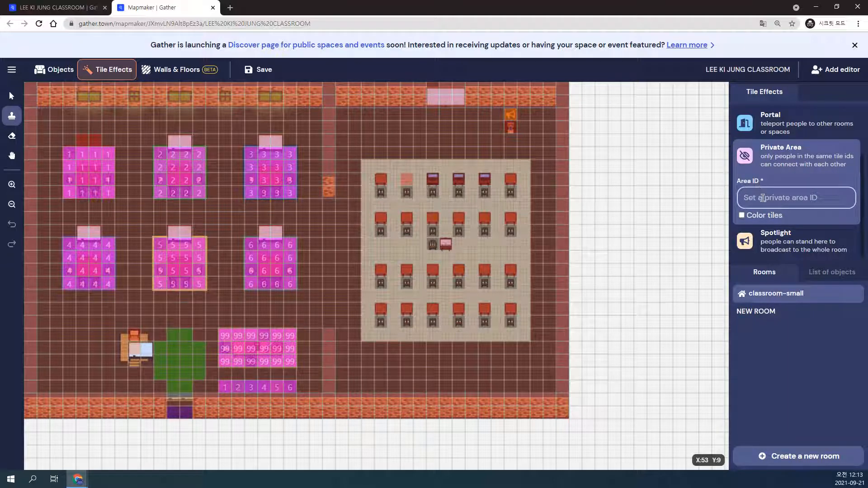
{"action": "type", "text": "1"}
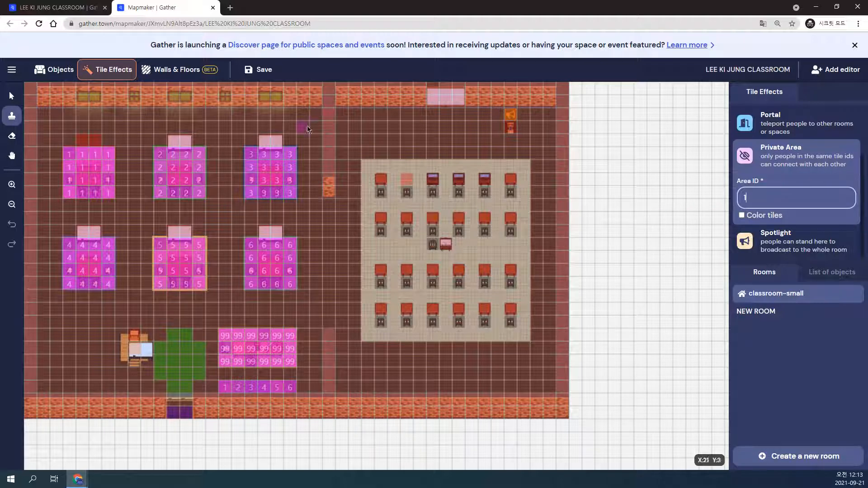
{"action": "left_click", "coordinate": [367, 117]}
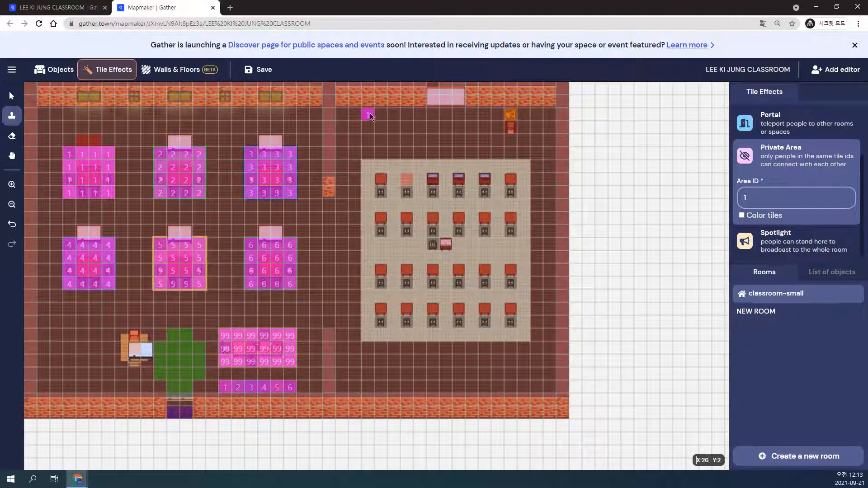
{"action": "left_click", "coordinate": [751, 200]}
{"action": "key", "text": "BackSpace"}
{"action": "type", "text": "2"}
{"action": "left_click", "coordinate": [393, 114]}
Step: Set the private area ID to 3 and stamp a tile between tile 2 and the whiteboard
{"action": "left_click", "coordinate": [761, 199]}
{"action": "key", "text": "BackSpace"}
{"action": "type", "text": "3"}
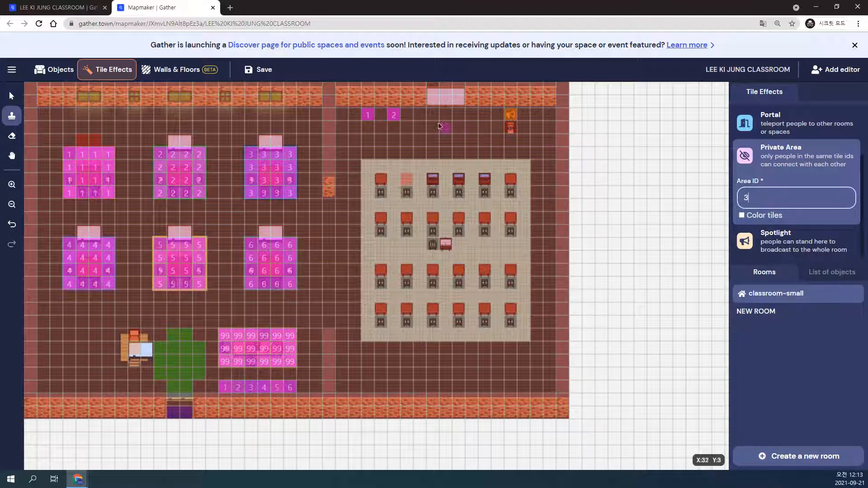
{"action": "left_click", "coordinate": [418, 115]}
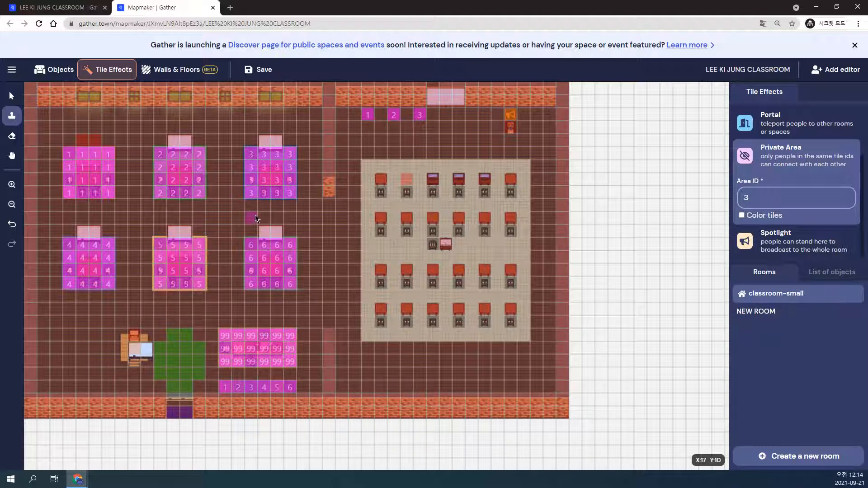
Step: Add Spotlight tiles in the two rows from the podium to the right wall, and save the map
{"action": "left_click", "coordinate": [787, 244]}
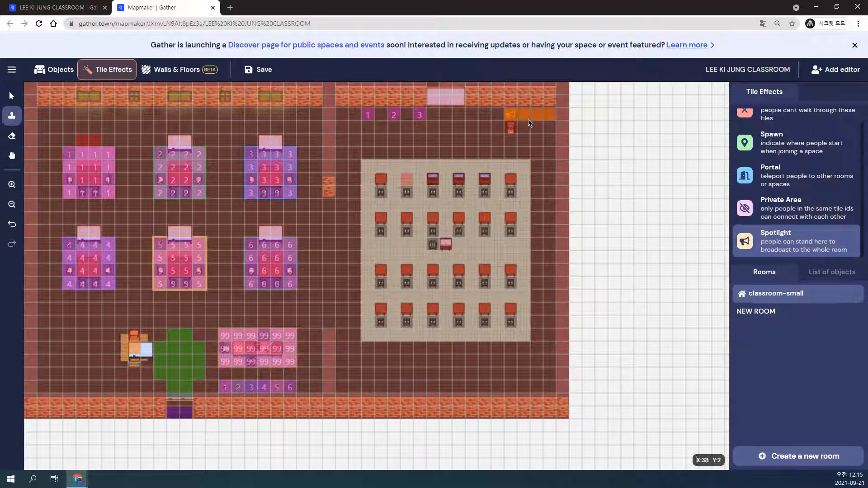
{"action": "left_click_drag", "start_coordinate": [528, 131], "coordinate": [555, 134]}
{"action": "scroll", "coordinate": [768, 204], "scroll_direction": "up", "scroll_amount": 2}
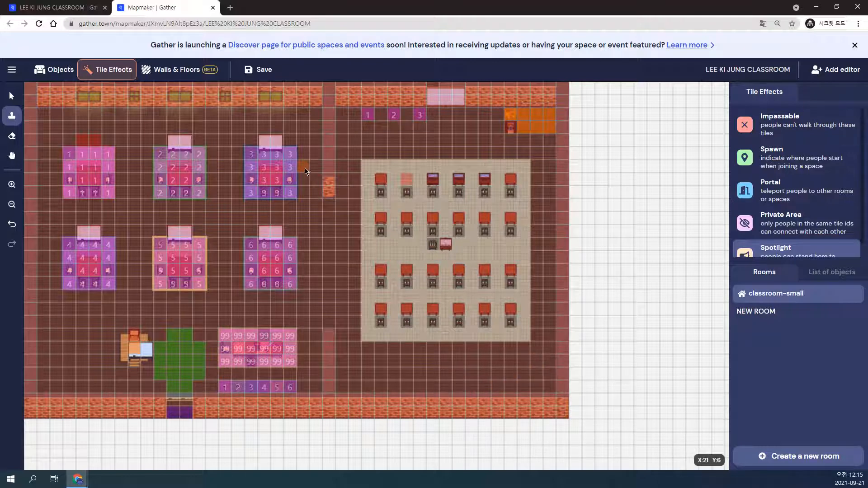
{"action": "left_click", "coordinate": [262, 71]}
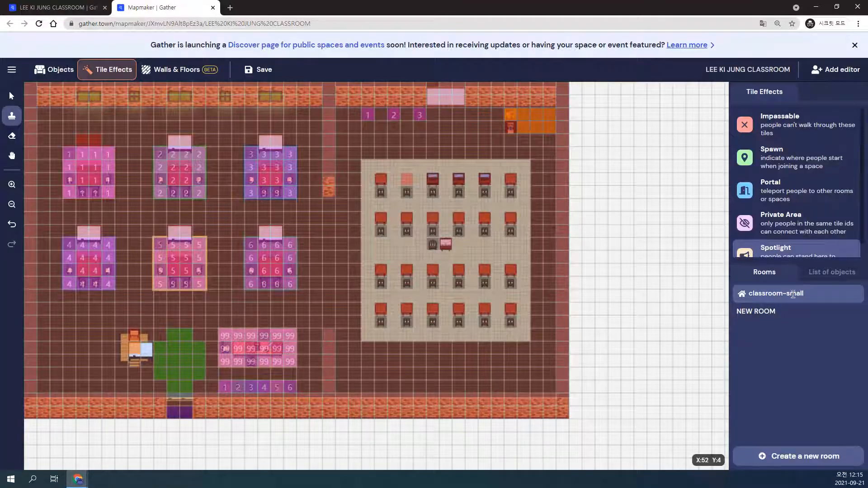
Step: Open NEW ROOM, switch to the classroom space and walk the avatar from the whiteboard through the door portal into the maze
{"action": "left_click", "coordinate": [774, 312]}
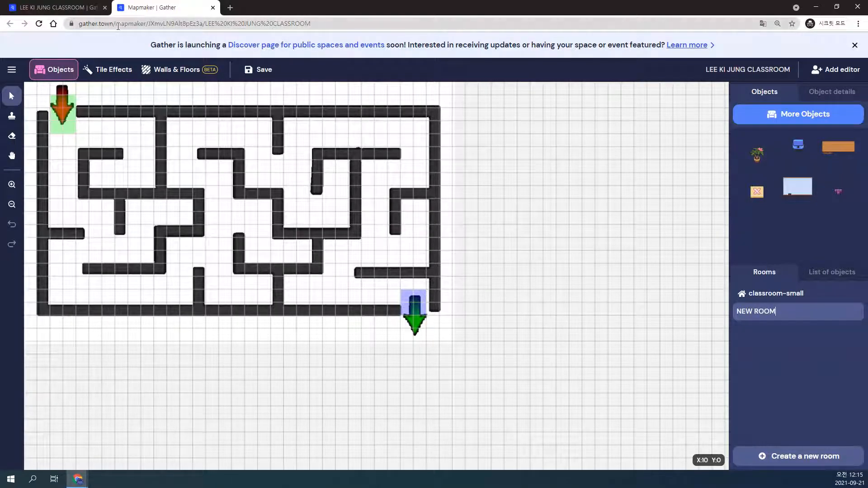
{"action": "left_click", "coordinate": [90, 7]}
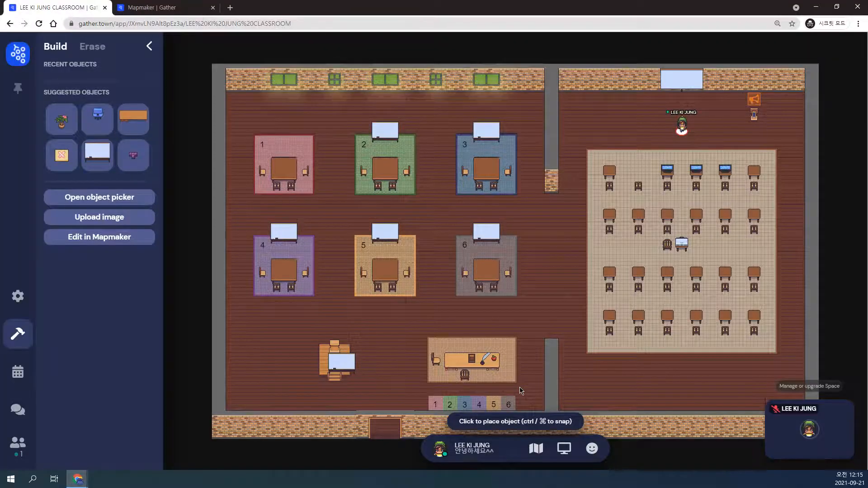
{"action": "key", "text": "Down"}
{"action": "key", "text": "Left"}
{"action": "key", "text": "Down"}
{"action": "key", "text": "Down"}
{"action": "key", "text": "Left"}
{"action": "key", "text": "Left"}
{"action": "key", "text": "Down"}
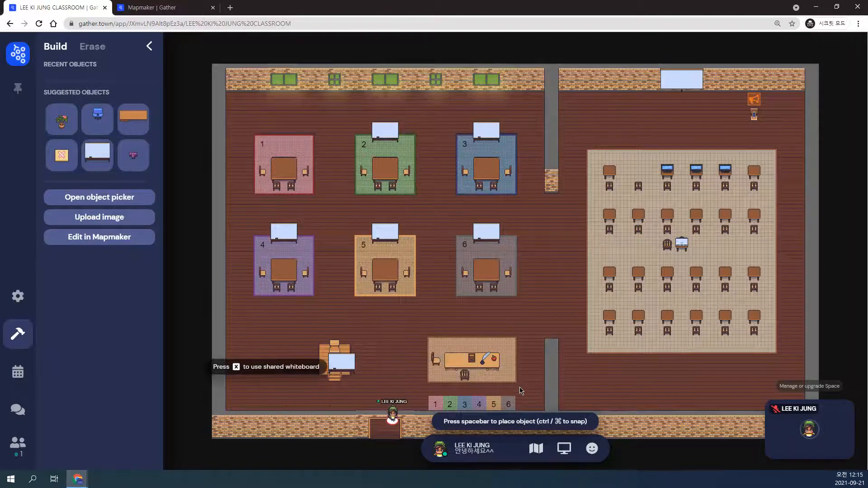
{"action": "key", "text": "Down"}
Step: Walk the avatar around the maze and across its black lines to test whether the walls block movement
{"action": "key", "text": "Right"}
{"action": "key", "text": "Right"}
{"action": "key", "text": "Up"}
{"action": "key", "text": "Right"}
{"action": "key", "text": "Down"}
{"action": "key", "text": "Down"}
{"action": "key", "text": "Right"}
{"action": "key", "text": "Up"}
{"action": "key", "text": "Up"}
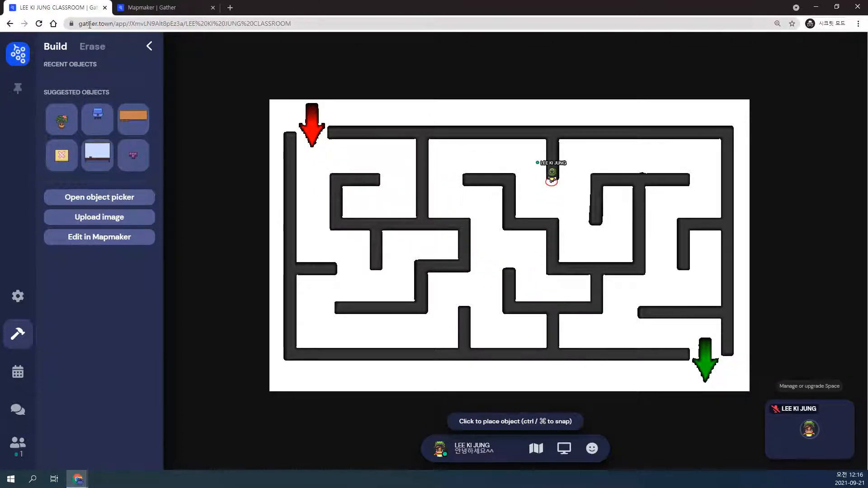
Step: Return to the Mapmaker, choose the Impassable tile effect and paint it along the maze's upper outer wall
{"action": "left_click", "coordinate": [141, 7]}
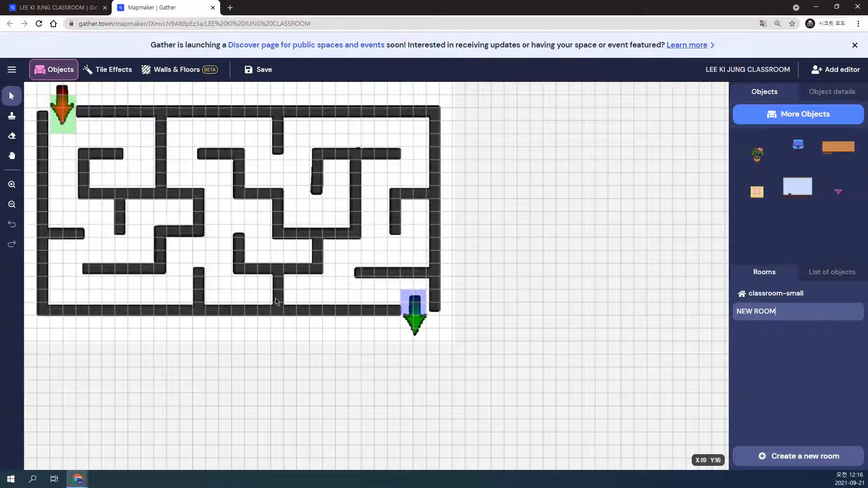
{"action": "left_click", "coordinate": [114, 79]}
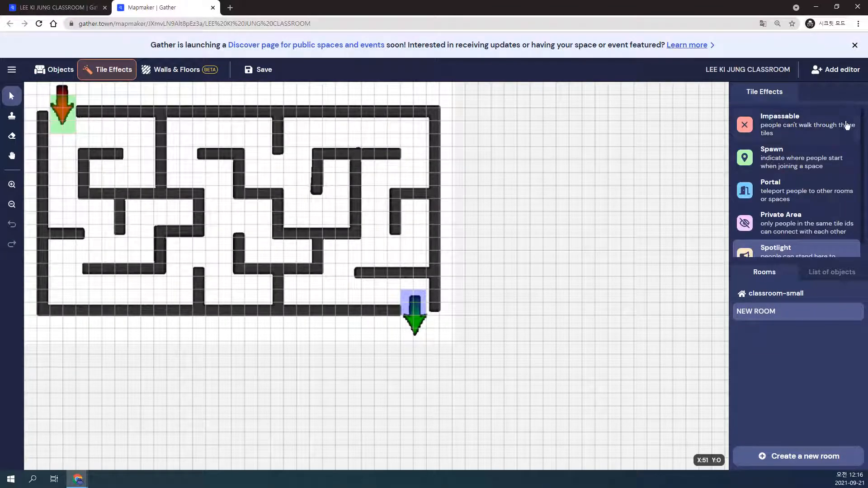
{"action": "left_click", "coordinate": [809, 117]}
{"action": "left_click", "coordinate": [804, 129]}
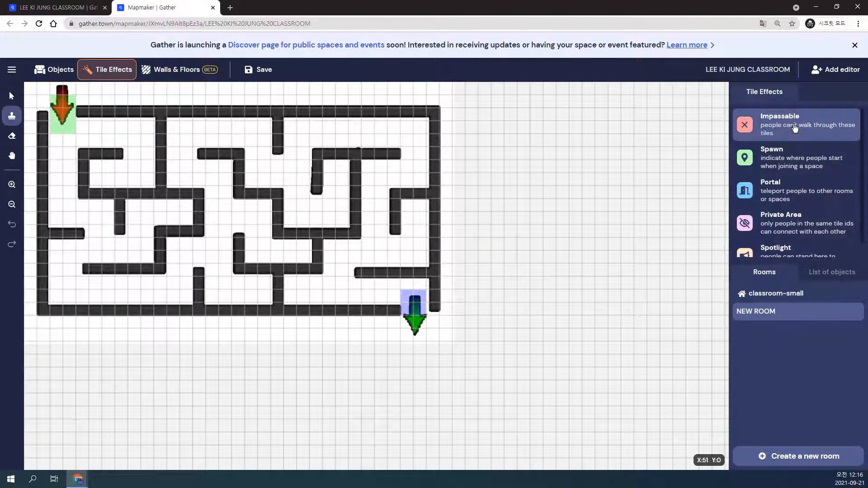
{"action": "left_click", "coordinate": [11, 118]}
{"action": "mouse_move", "coordinate": [80, 116]}
{"action": "left_mouse_down"}
{"action": "mouse_move", "coordinate": [180, 102]}
{"action": "mouse_move", "coordinate": [192, 115]}
{"action": "left_mouse_up"}
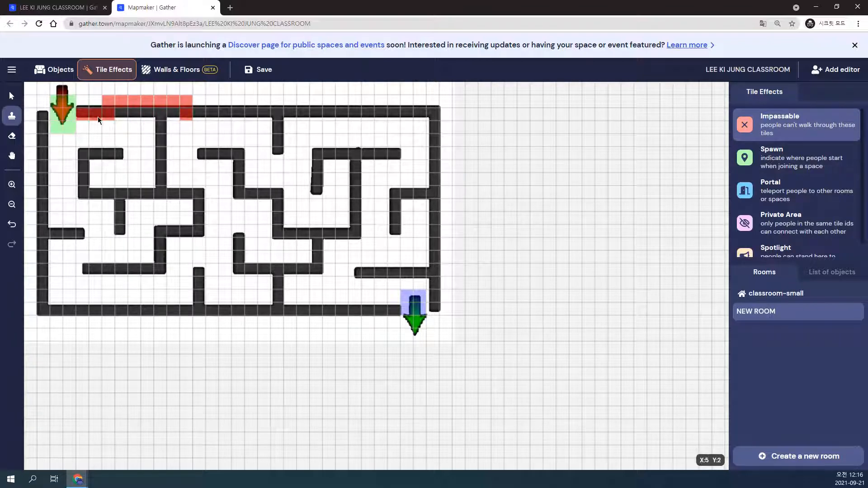
{"action": "left_click_drag", "start_coordinate": [137, 117], "coordinate": [436, 119]}
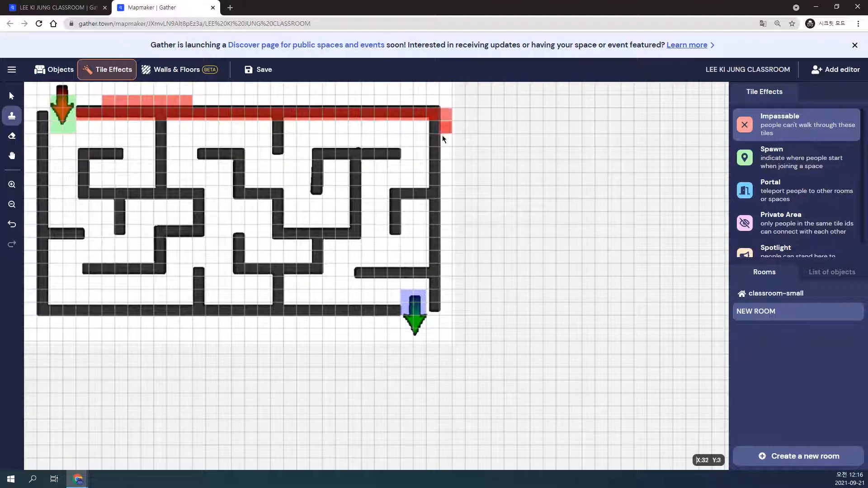
Step: Paint impassable tiles over the maze's right outer wall and the inner walls in its upper, middle and right parts
{"action": "mouse_move", "coordinate": [438, 155]}
{"action": "left_mouse_down"}
{"action": "mouse_move", "coordinate": [440, 135]}
{"action": "mouse_move", "coordinate": [439, 304]}
{"action": "mouse_move", "coordinate": [435, 310]}
{"action": "mouse_move", "coordinate": [427, 274]}
{"action": "mouse_move", "coordinate": [375, 282]}
{"action": "left_mouse_up"}
{"action": "mouse_move", "coordinate": [394, 233]}
{"action": "left_mouse_down"}
{"action": "mouse_move", "coordinate": [395, 192]}
{"action": "mouse_move", "coordinate": [423, 195]}
{"action": "left_mouse_up"}
{"action": "mouse_move", "coordinate": [398, 154]}
{"action": "left_mouse_down"}
{"action": "mouse_move", "coordinate": [323, 155]}
{"action": "mouse_move", "coordinate": [318, 173]}
{"action": "mouse_move", "coordinate": [355, 186]}
{"action": "mouse_move", "coordinate": [355, 226]}
{"action": "mouse_move", "coordinate": [283, 242]}
{"action": "mouse_move", "coordinate": [277, 205]}
{"action": "mouse_move", "coordinate": [258, 193]}
{"action": "mouse_move", "coordinate": [238, 198]}
{"action": "mouse_move", "coordinate": [239, 163]}
{"action": "mouse_move", "coordinate": [229, 154]}
{"action": "mouse_move", "coordinate": [197, 153]}
{"action": "left_mouse_up"}
{"action": "left_click_drag", "start_coordinate": [278, 121], "coordinate": [282, 152]}
{"action": "mouse_move", "coordinate": [161, 121]}
{"action": "left_mouse_down"}
{"action": "mouse_move", "coordinate": [161, 194]}
{"action": "mouse_move", "coordinate": [79, 202]}
{"action": "mouse_move", "coordinate": [111, 192]}
{"action": "mouse_move", "coordinate": [84, 169]}
{"action": "mouse_move", "coordinate": [104, 154]}
{"action": "mouse_move", "coordinate": [126, 154]}
{"action": "left_mouse_up"}
{"action": "mouse_move", "coordinate": [171, 193]}
{"action": "left_mouse_down"}
{"action": "mouse_move", "coordinate": [196, 196]}
{"action": "mouse_move", "coordinate": [199, 228]}
{"action": "mouse_move", "coordinate": [160, 234]}
{"action": "mouse_move", "coordinate": [158, 270]}
{"action": "mouse_move", "coordinate": [110, 272]}
{"action": "left_mouse_up"}
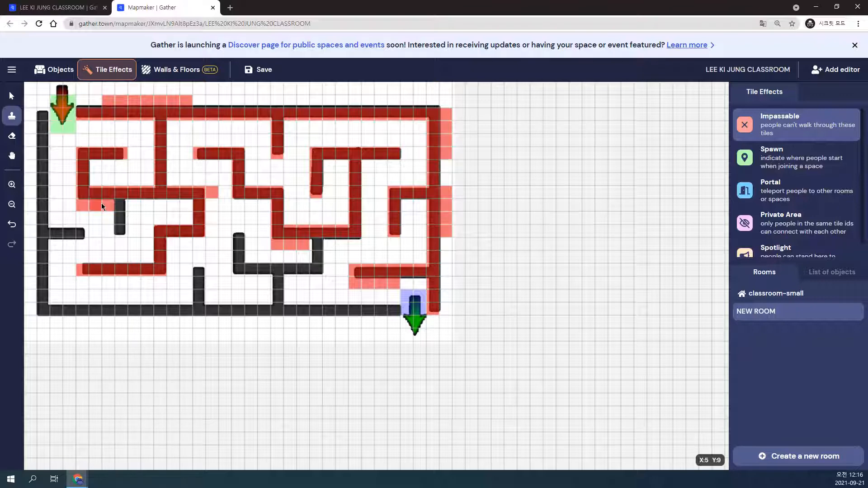
Step: Cover the maze's left and lower outer walls and the remaining inner walls with impassable tiles
{"action": "mouse_move", "coordinate": [122, 204]}
{"action": "left_mouse_down"}
{"action": "mouse_move", "coordinate": [120, 232]}
{"action": "mouse_move", "coordinate": [48, 239]}
{"action": "mouse_move", "coordinate": [44, 121]}
{"action": "left_mouse_up"}
{"action": "mouse_move", "coordinate": [40, 247]}
{"action": "left_mouse_down"}
{"action": "mouse_move", "coordinate": [47, 310]}
{"action": "mouse_move", "coordinate": [198, 311]}
{"action": "mouse_move", "coordinate": [198, 270]}
{"action": "left_mouse_up"}
{"action": "mouse_move", "coordinate": [212, 315]}
{"action": "left_mouse_down"}
{"action": "mouse_move", "coordinate": [271, 311]}
{"action": "mouse_move", "coordinate": [278, 298]}
{"action": "mouse_move", "coordinate": [277, 275]}
{"action": "mouse_move", "coordinate": [238, 269]}
{"action": "mouse_move", "coordinate": [238, 239]}
{"action": "mouse_move", "coordinate": [275, 271]}
{"action": "mouse_move", "coordinate": [292, 273]}
{"action": "mouse_move", "coordinate": [324, 267]}
{"action": "mouse_move", "coordinate": [316, 242]}
{"action": "left_mouse_up"}
{"action": "mouse_move", "coordinate": [310, 315]}
{"action": "left_mouse_down"}
{"action": "mouse_move", "coordinate": [289, 311]}
{"action": "mouse_move", "coordinate": [397, 311]}
{"action": "left_mouse_up"}
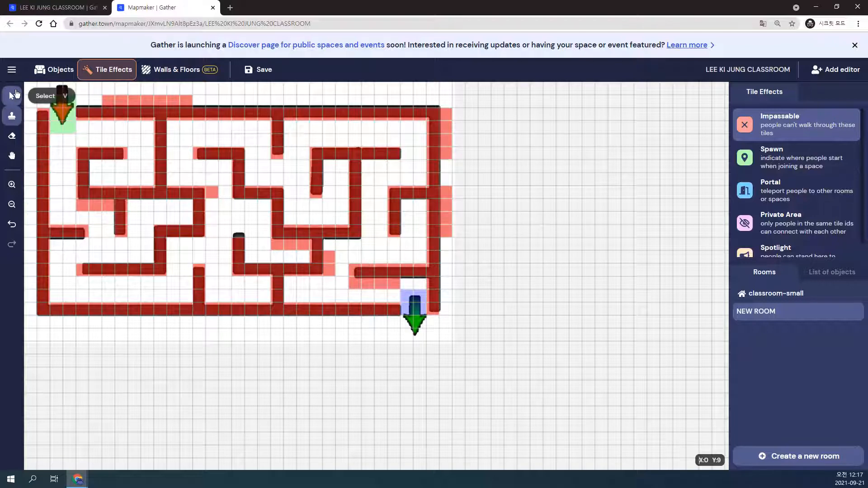
Step: Erase the stray impassable tiles lying outside the maze's black wall lines, and save the map
{"action": "left_click", "coordinate": [12, 136]}
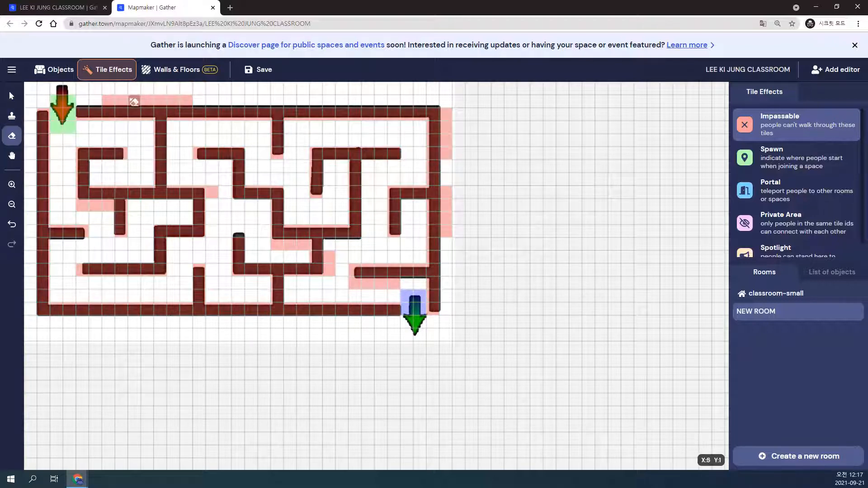
{"action": "left_click_drag", "start_coordinate": [100, 100], "coordinate": [185, 101]}
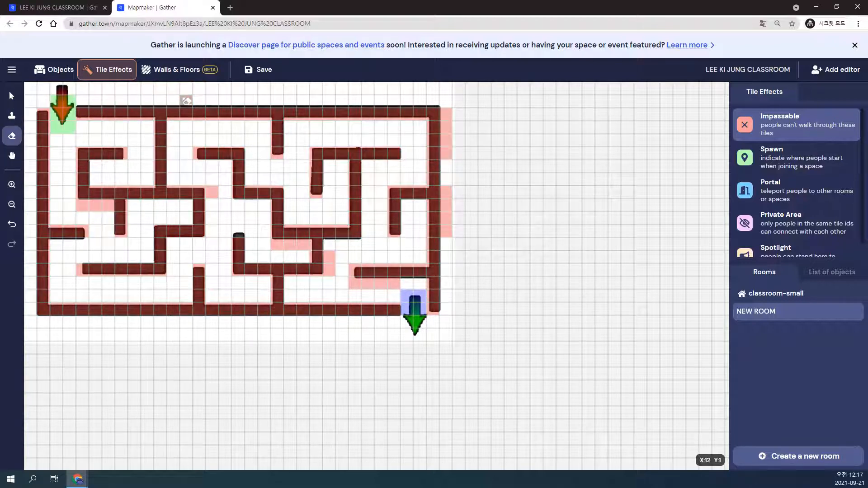
{"action": "left_click_drag", "start_coordinate": [90, 208], "coordinate": [178, 194]}
{"action": "left_click", "coordinate": [212, 194]}
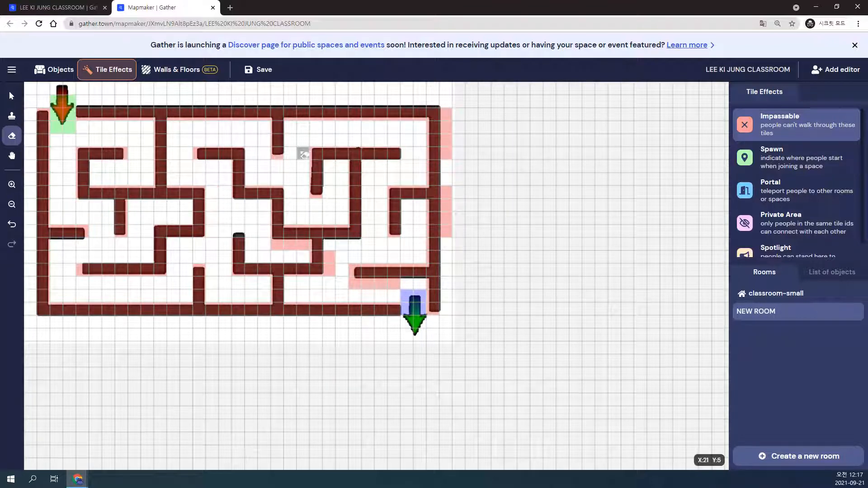
{"action": "left_click_drag", "start_coordinate": [446, 106], "coordinate": [445, 234]}
{"action": "mouse_move", "coordinate": [393, 285]}
{"action": "left_mouse_down"}
{"action": "mouse_move", "coordinate": [343, 283]}
{"action": "mouse_move", "coordinate": [304, 246]}
{"action": "mouse_move", "coordinate": [276, 246]}
{"action": "left_mouse_up"}
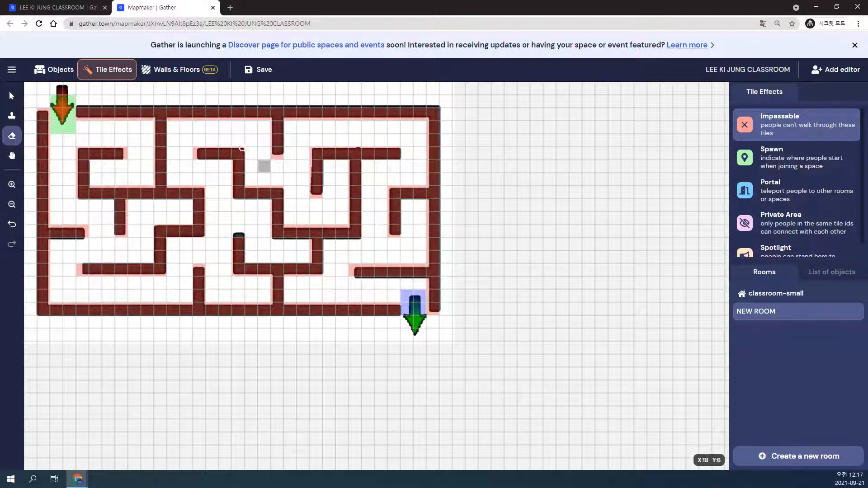
{"action": "left_click", "coordinate": [259, 72]}
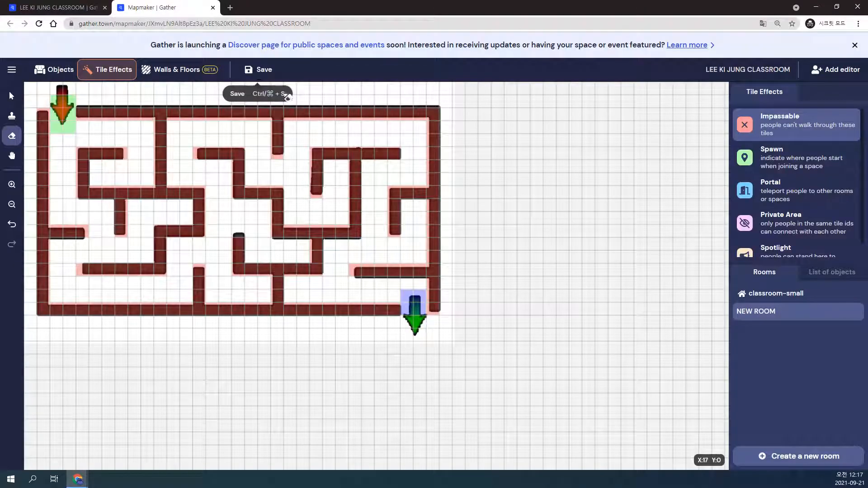
Step: Switch to the classroom space and walk the avatar along the maze corridors to the upper-right corner, testing the walls on the way
{"action": "left_click", "coordinate": [61, 7]}
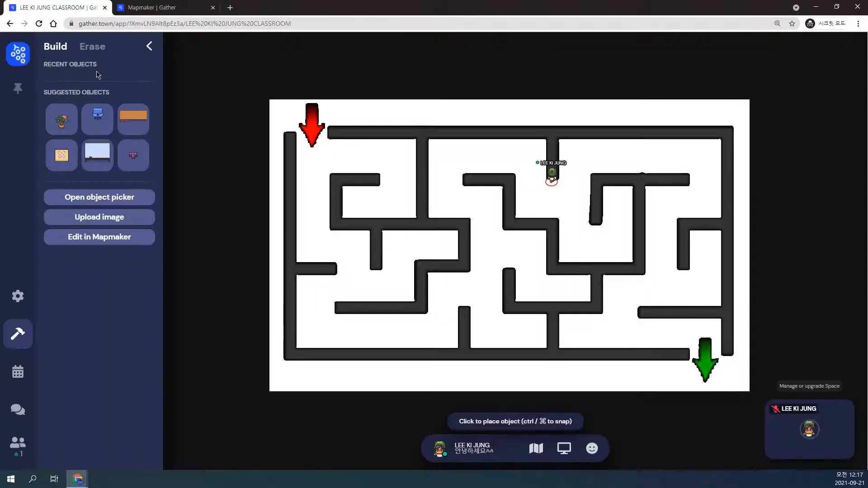
{"action": "key", "text": "Down"}
{"action": "key", "text": "Left"}
{"action": "key", "text": "Left"}
{"action": "key", "text": "Up"}
{"action": "key", "text": "Up"}
{"action": "key", "text": "Up"}
{"action": "key", "text": "Left"}
{"action": "key", "text": "Left"}
{"action": "key", "text": "Left"}
{"action": "key", "text": "Left"}
{"action": "key", "text": "Left"}
{"action": "key", "text": "Left"}
{"action": "key", "text": "Down"}
{"action": "key", "text": "Down"}
{"action": "key", "text": "Down"}
{"action": "key", "text": "Down"}
{"action": "key", "text": "Right"}
{"action": "key", "text": "Right"}
{"action": "key", "text": "Right"}
{"action": "key", "text": "Right"}
{"action": "key", "text": "Down"}
{"action": "key", "text": "Down"}
{"action": "key", "text": "Down"}
{"action": "key", "text": "Down"}
{"action": "key", "text": "Right"}
{"action": "key", "text": "Right"}
{"action": "key", "text": "Up"}
{"action": "key", "text": "Up"}
{"action": "key", "text": "Left"}
{"action": "key", "text": "Left"}
{"action": "key", "text": "Up"}
{"action": "key", "text": "Up"}
{"action": "key", "text": "Left"}
{"action": "key", "text": "Left"}
{"action": "key", "text": "Left"}
{"action": "key", "text": "Left"}
{"action": "key", "text": "Up"}
{"action": "key", "text": "Up"}
{"action": "key", "text": "Up"}
{"action": "key", "text": "Right"}
{"action": "key", "text": "Right"}
{"action": "key", "text": "Right"}
{"action": "key", "text": "Right"}
{"action": "key", "text": "Right"}
{"action": "key", "text": "Down"}
{"action": "key", "text": "Down"}
{"action": "key", "text": "Right"}
{"action": "key", "text": "Right"}
{"action": "key", "text": "Right"}
{"action": "key", "text": "Up"}
{"action": "key", "text": "Up"}
{"action": "key", "text": "Right"}
{"action": "key", "text": "Right"}
{"action": "key", "text": "Right"}
{"action": "key", "text": "Right"}
{"action": "key", "text": "Right"}
{"action": "key", "text": "Right"}
{"action": "key", "text": "Right"}
{"action": "key", "text": "Right"}
{"action": "key", "text": "Right"}
{"action": "key", "text": "Right"}
{"action": "key", "text": "Down"}
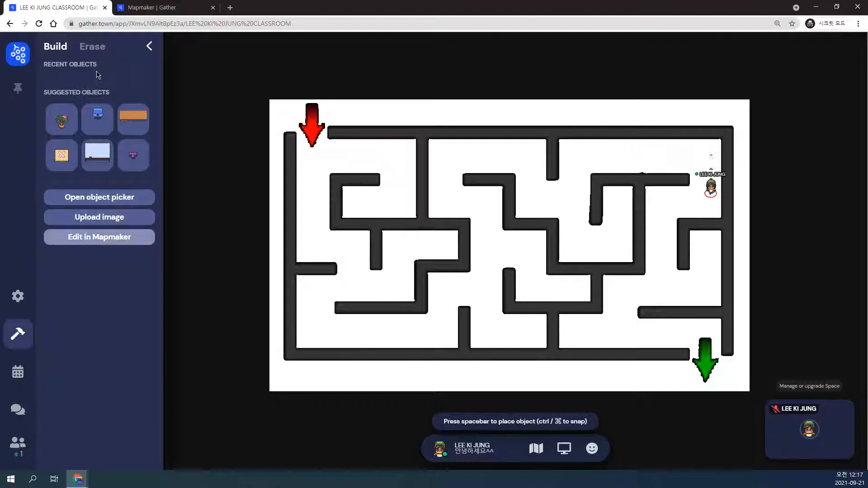
Step: Walk the avatar from the maze's upper-right corner to the green exit arrow and through its portal back to the classroom
{"action": "key", "text": "Left"}
{"action": "key", "text": "Left"}
{"action": "key", "text": "Left"}
{"action": "key", "text": "Left"}
{"action": "key", "text": "Down"}
{"action": "key", "text": "Down"}
{"action": "key", "text": "Down"}
{"action": "key", "text": "Down"}
{"action": "key", "text": "Down"}
{"action": "key", "text": "Down"}
{"action": "key", "text": "Left"}
{"action": "key", "text": "Left"}
{"action": "key", "text": "Left"}
{"action": "key", "text": "Down"}
{"action": "key", "text": "Down"}
{"action": "key", "text": "Right"}
{"action": "key", "text": "Right"}
{"action": "key", "text": "Down"}
{"action": "key", "text": "Right"}
{"action": "key", "text": "Right"}
{"action": "key", "text": "Right"}
{"action": "key", "text": "Right"}
{"action": "key", "text": "Right"}
{"action": "key", "text": "Down"}
{"action": "key", "text": "Down"}
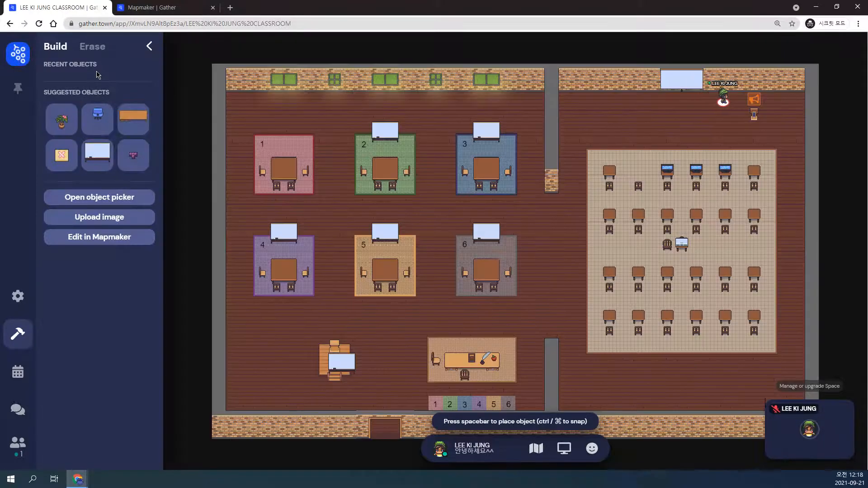
Step: Walk the avatar to the floor below the classroom whiteboard and collapse the Build sidebar
{"action": "key", "text": "Down"}
{"action": "key", "text": "Down"}
{"action": "key", "text": "Left"}
{"action": "key", "text": "Left"}
{"action": "key", "text": "Left"}
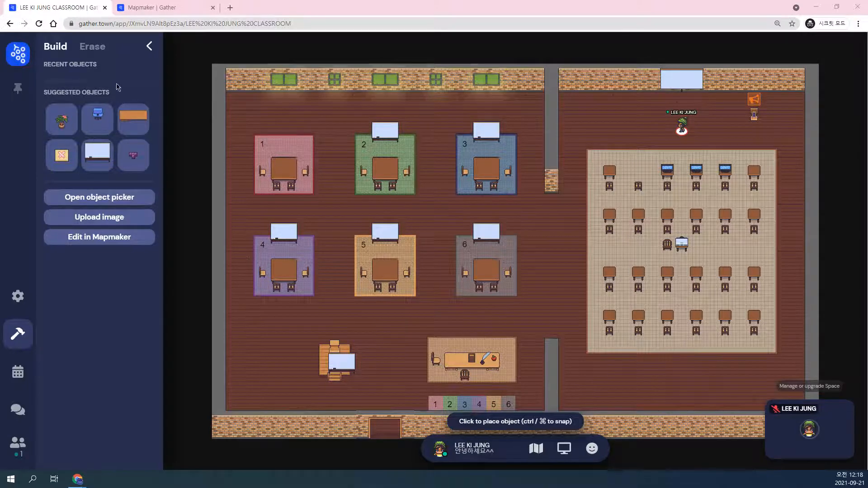
{"action": "left_click", "coordinate": [150, 47]}
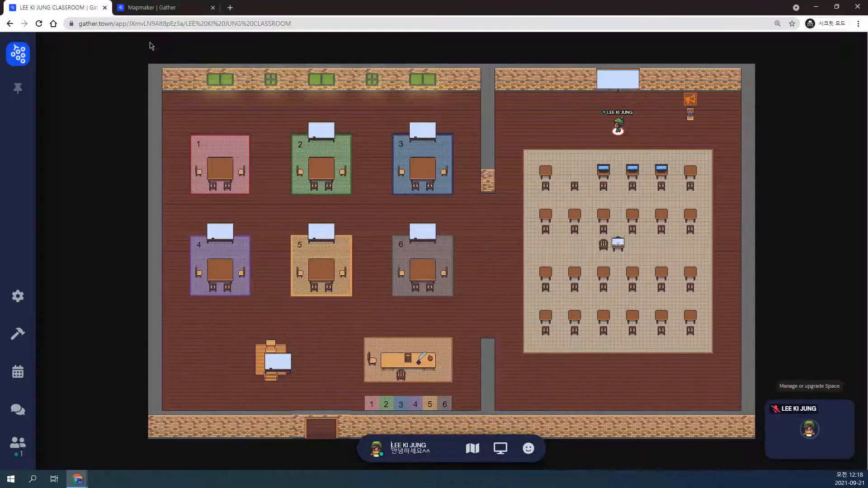
Step: Return to the Mapmaker, view classroom-small, and open NEW ROOM for Walls & Floors editing, accepting removal of the background image
{"action": "left_click", "coordinate": [141, 8]}
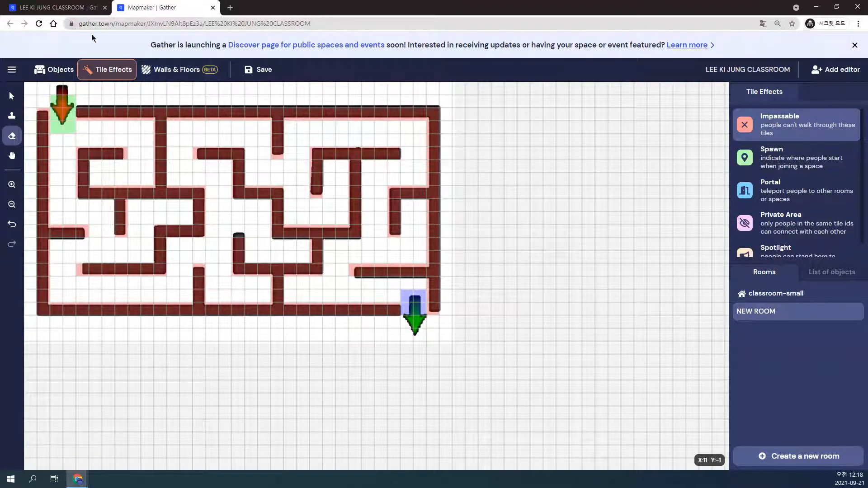
{"action": "left_click", "coordinate": [789, 294]}
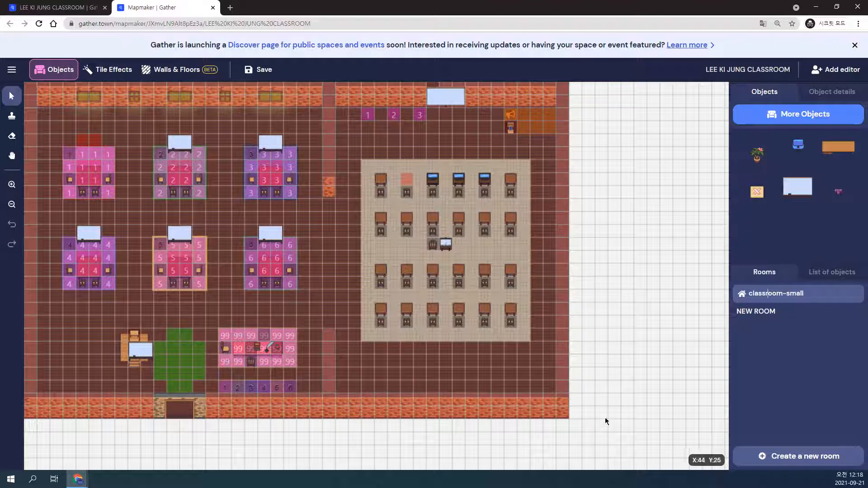
{"action": "left_click", "coordinate": [761, 312]}
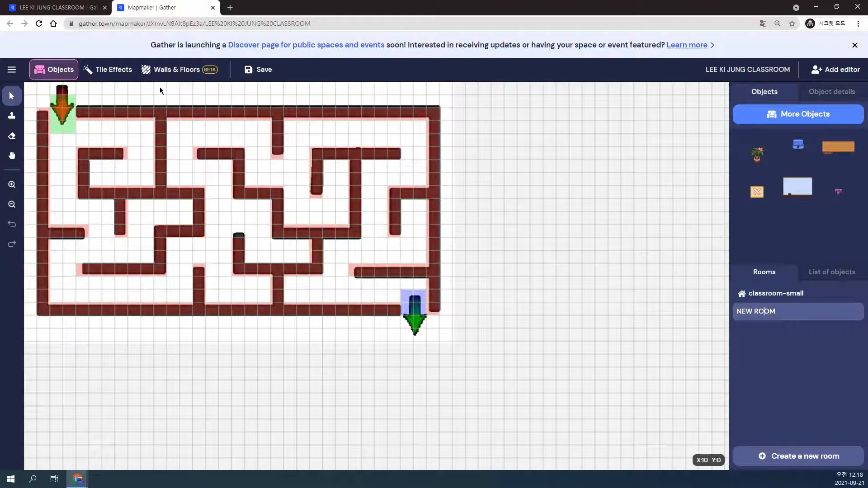
{"action": "left_click", "coordinate": [168, 69]}
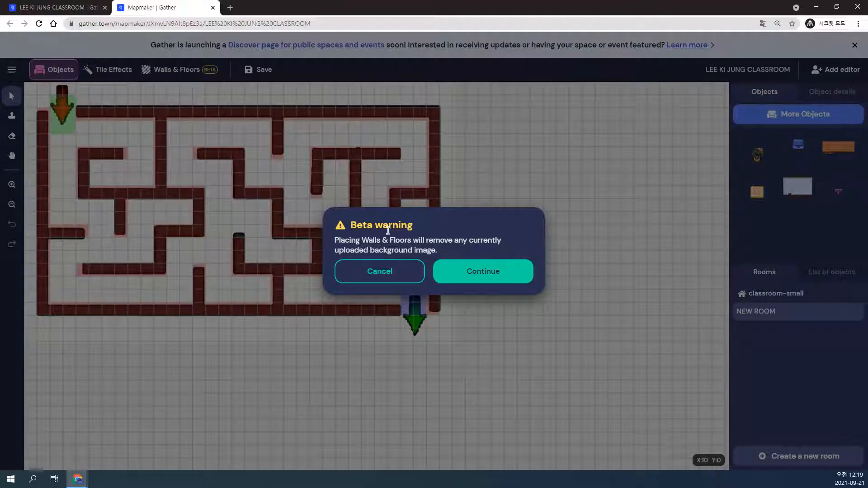
{"action": "left_click", "coordinate": [505, 279]}
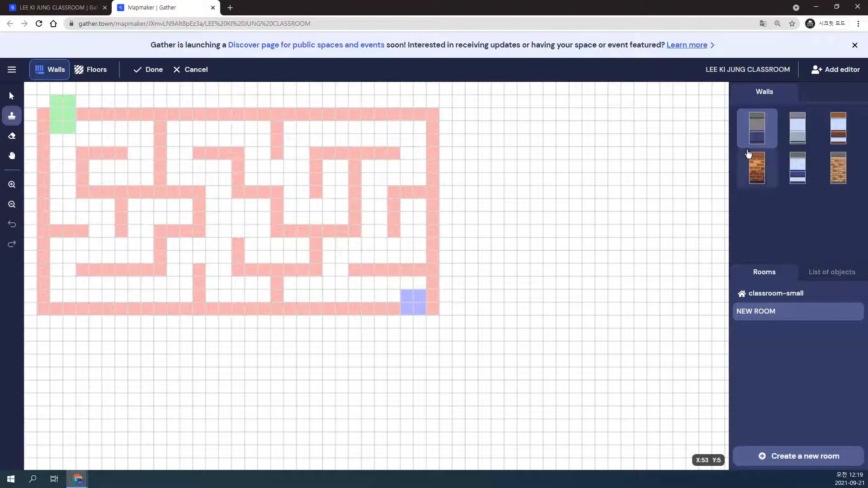
Step: Stamp red-brown brick wall over the maze's entire pink outer boundary in NEW ROOM, leaving the green entrance gap open
{"action": "left_click", "coordinate": [762, 178]}
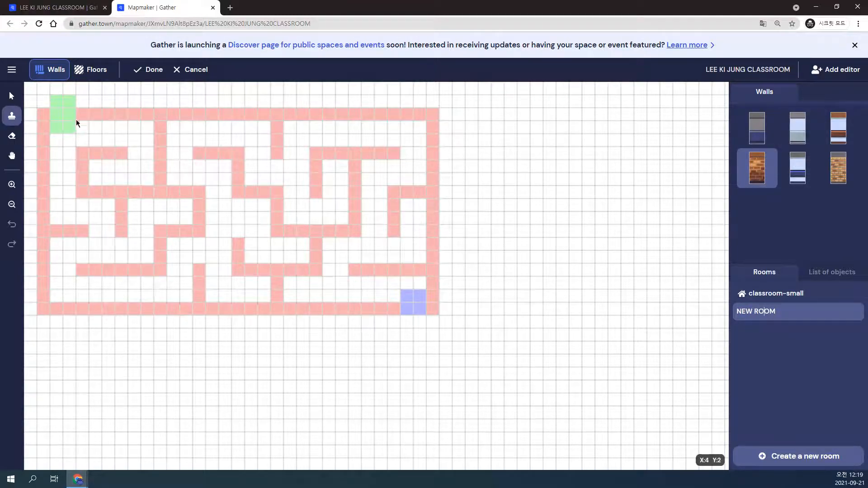
{"action": "mouse_move", "coordinate": [260, 117]}
{"action": "left_mouse_down"}
{"action": "mouse_move", "coordinate": [415, 114]}
{"action": "mouse_move", "coordinate": [434, 134]}
{"action": "mouse_move", "coordinate": [437, 167]}
{"action": "mouse_move", "coordinate": [437, 120]}
{"action": "left_mouse_up"}
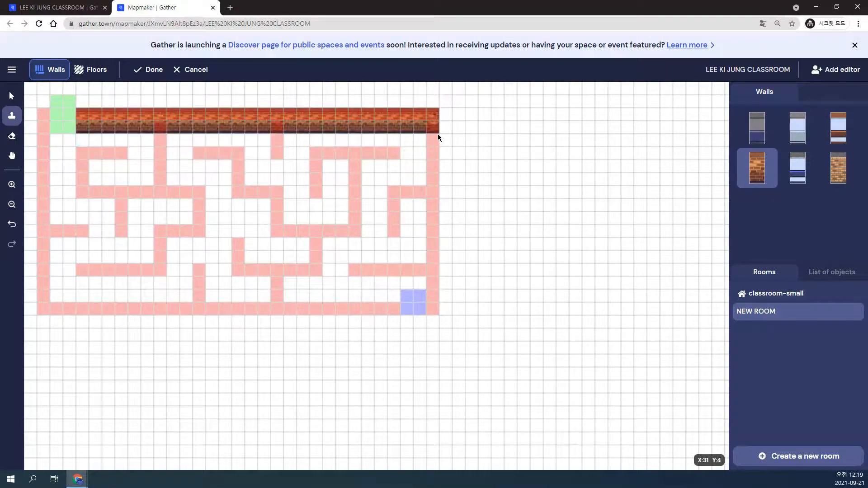
{"action": "mouse_move", "coordinate": [437, 235]}
{"action": "left_mouse_down"}
{"action": "mouse_move", "coordinate": [441, 287]}
{"action": "mouse_move", "coordinate": [431, 311]}
{"action": "mouse_move", "coordinate": [113, 320]}
{"action": "left_mouse_up"}
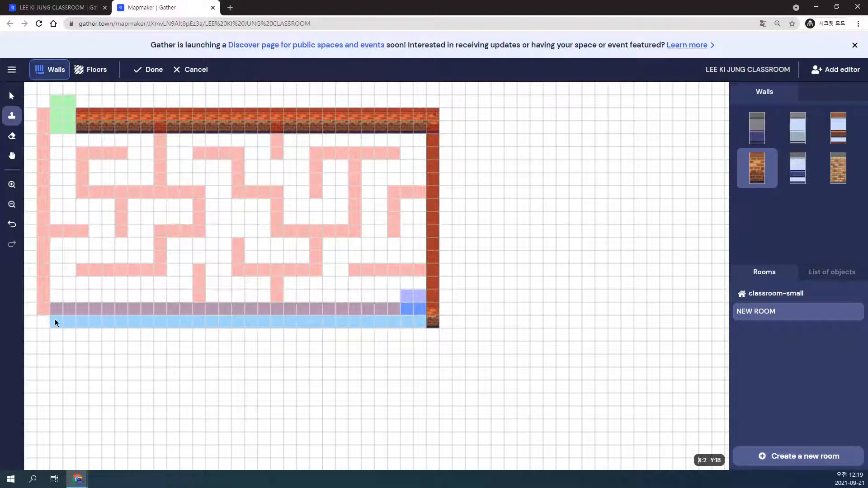
{"action": "left_click_drag", "start_coordinate": [46, 323], "coordinate": [46, 323]}
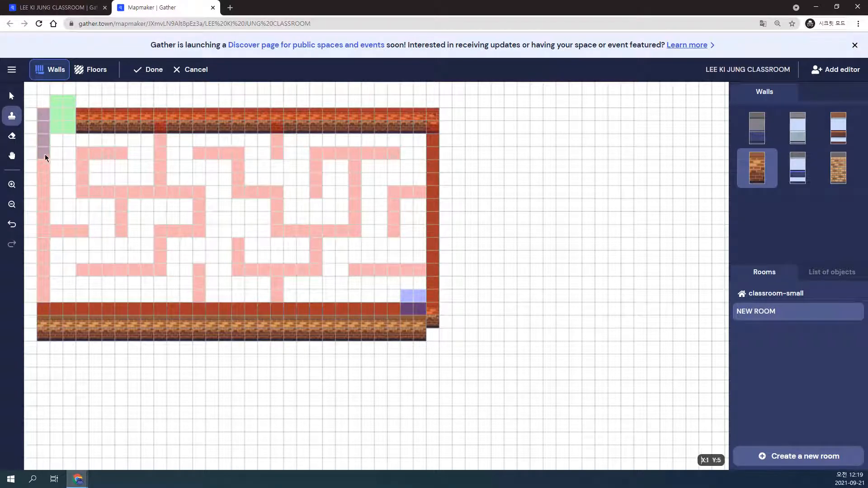
{"action": "left_click_drag", "start_coordinate": [42, 305], "coordinate": [42, 305]}
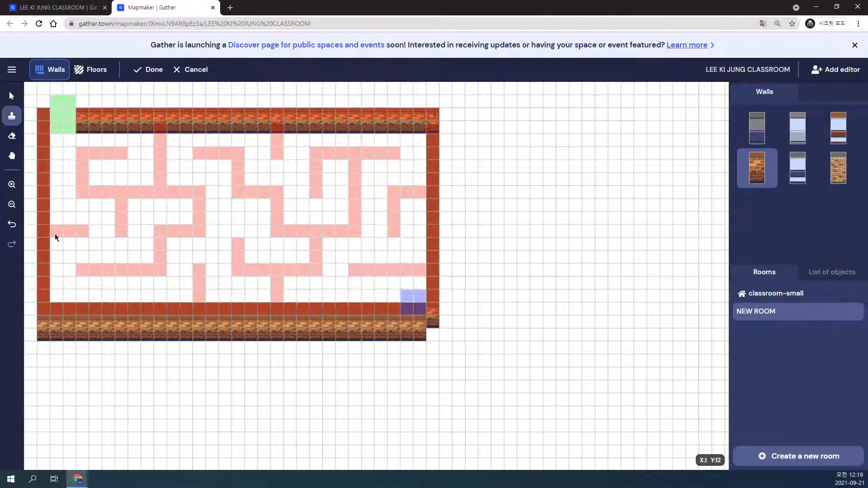
Step: Stamp red-brown brick along the inner walls in the maze's western third, from the upper hook to the lower-left wall
{"action": "left_click_drag", "start_coordinate": [70, 233], "coordinate": [82, 231]}
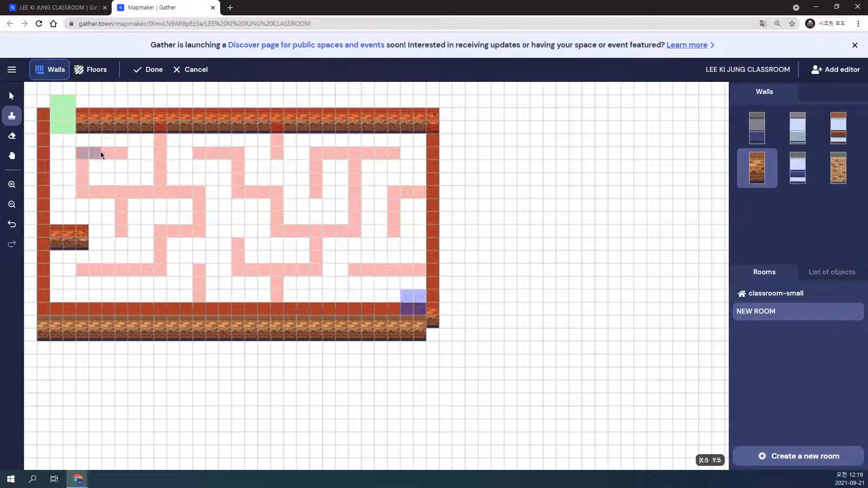
{"action": "left_click_drag", "start_coordinate": [121, 153], "coordinate": [121, 152]}
{"action": "mouse_move", "coordinate": [107, 193]}
{"action": "left_mouse_down"}
{"action": "mouse_move", "coordinate": [155, 190]}
{"action": "mouse_move", "coordinate": [86, 190]}
{"action": "mouse_move", "coordinate": [99, 188]}
{"action": "left_mouse_up"}
{"action": "left_click_drag", "start_coordinate": [163, 194], "coordinate": [199, 223]}
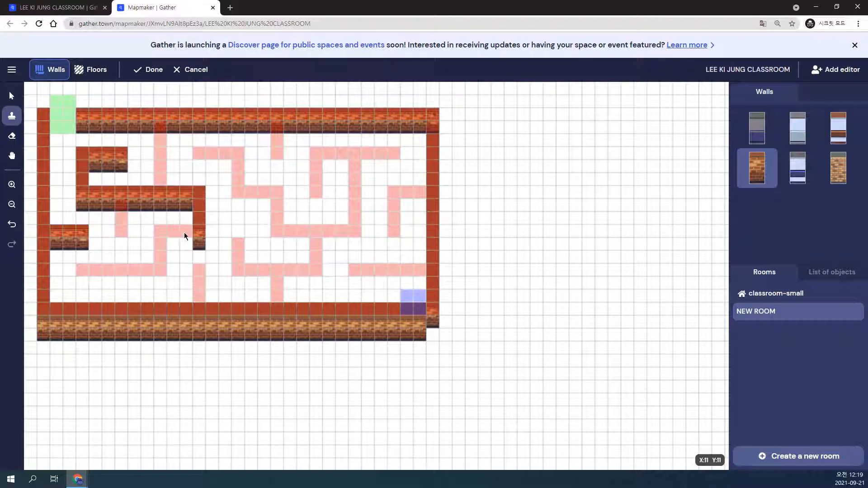
{"action": "mouse_move", "coordinate": [158, 248]}
{"action": "left_mouse_down"}
{"action": "mouse_move", "coordinate": [158, 271]}
{"action": "mouse_move", "coordinate": [81, 278]}
{"action": "left_mouse_up"}
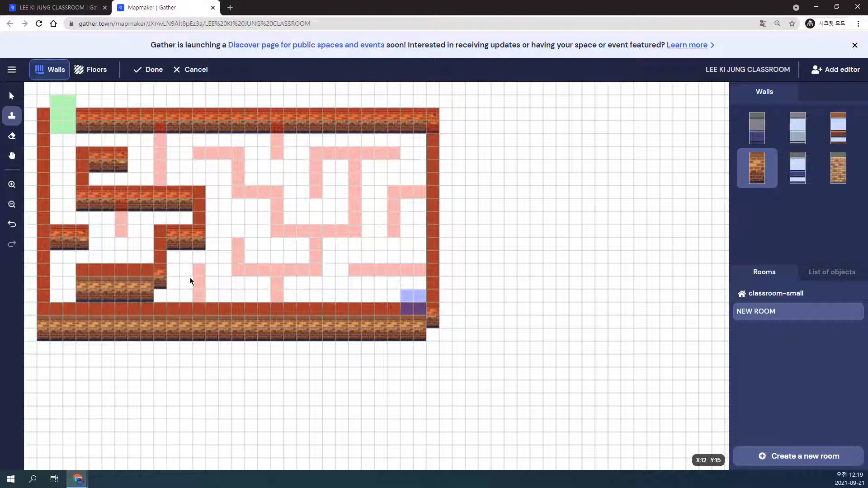
Step: Erase the surplus brick tiles beneath the lower-left inner wall and stamp one brick below the maze's lower-right corner
{"action": "left_click", "coordinate": [11, 135]}
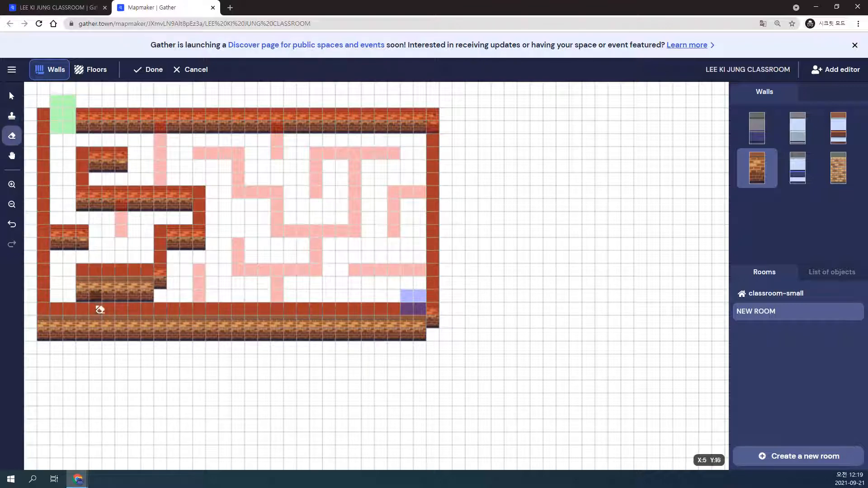
{"action": "left_click_drag", "start_coordinate": [83, 296], "coordinate": [149, 295]}
{"action": "left_click", "coordinate": [84, 284]}
{"action": "left_click", "coordinate": [96, 284]}
{"action": "left_click", "coordinate": [109, 284]}
{"action": "left_click", "coordinate": [123, 285]}
{"action": "left_click", "coordinate": [136, 286]}
{"action": "left_click", "coordinate": [145, 286]}
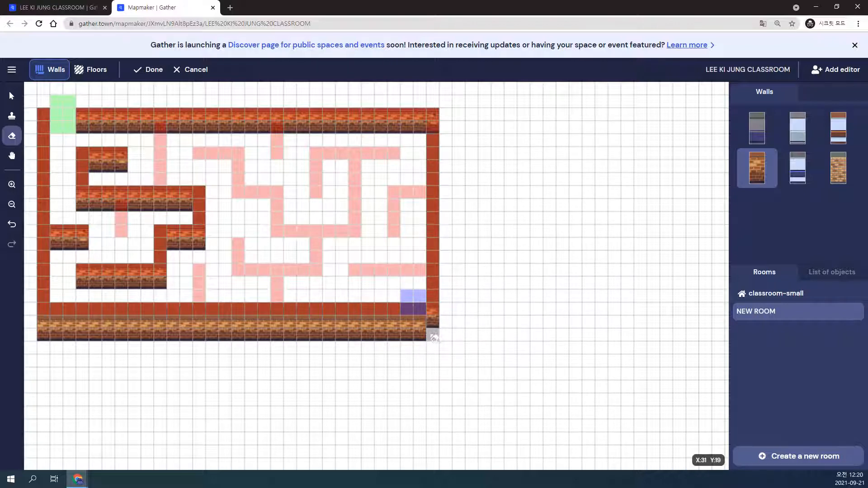
{"action": "left_click", "coordinate": [10, 116]}
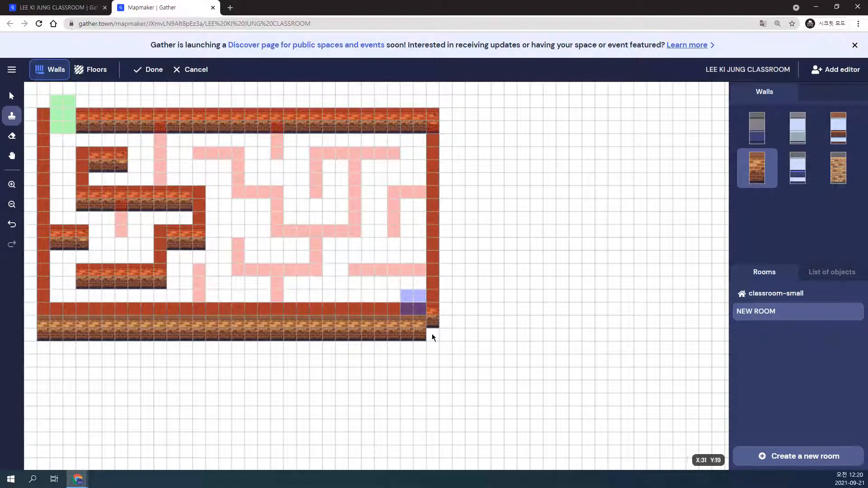
Step: Fill the area over and around the maze with dark brown plank flooring, and cover it with the orange striped floor tile
{"action": "left_click", "coordinate": [92, 70]}
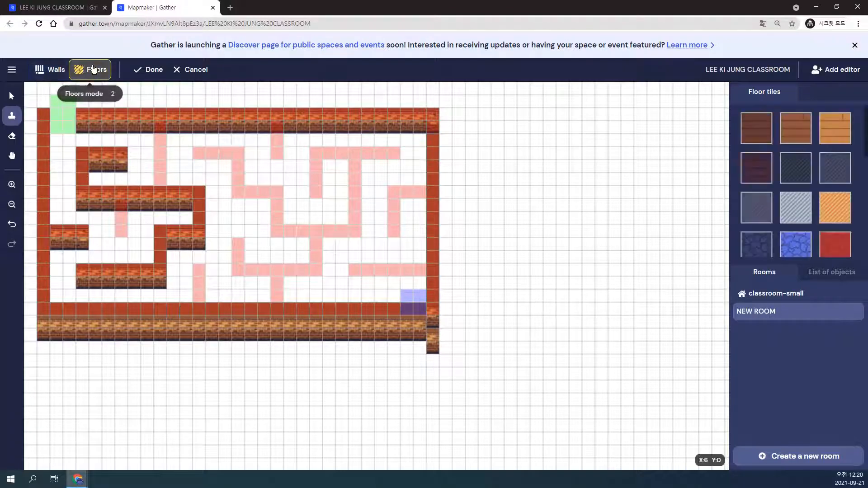
{"action": "left_click", "coordinate": [761, 134]}
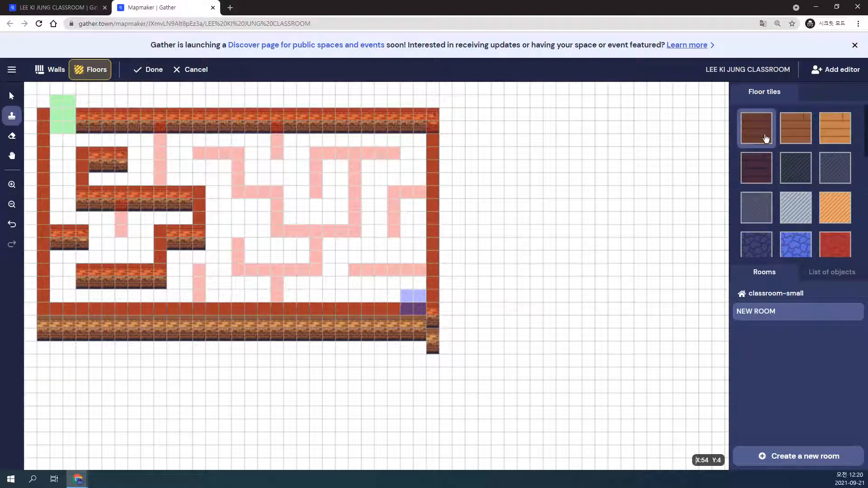
{"action": "left_click_drag", "start_coordinate": [606, 375], "coordinate": [39, 96]}
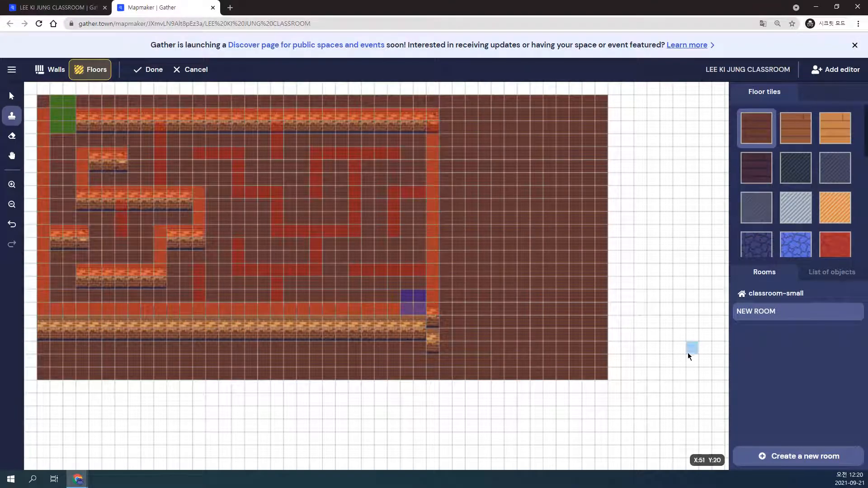
{"action": "left_click", "coordinate": [839, 212]}
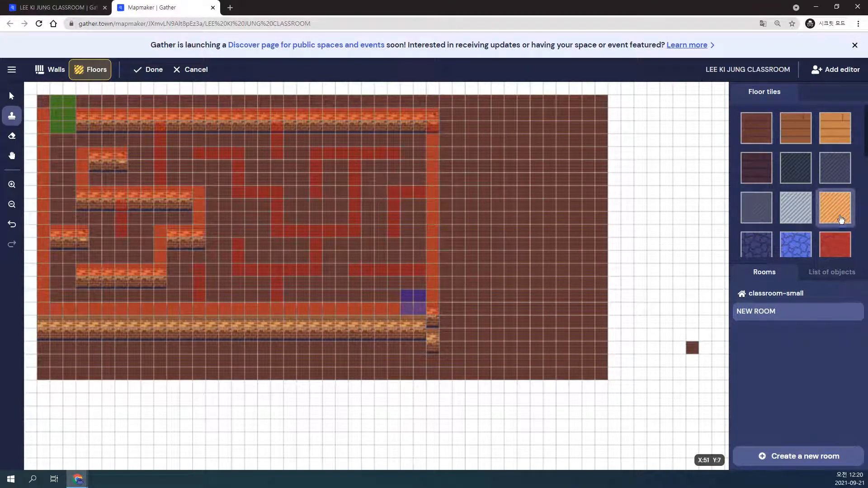
{"action": "left_click_drag", "start_coordinate": [604, 380], "coordinate": [40, 102]}
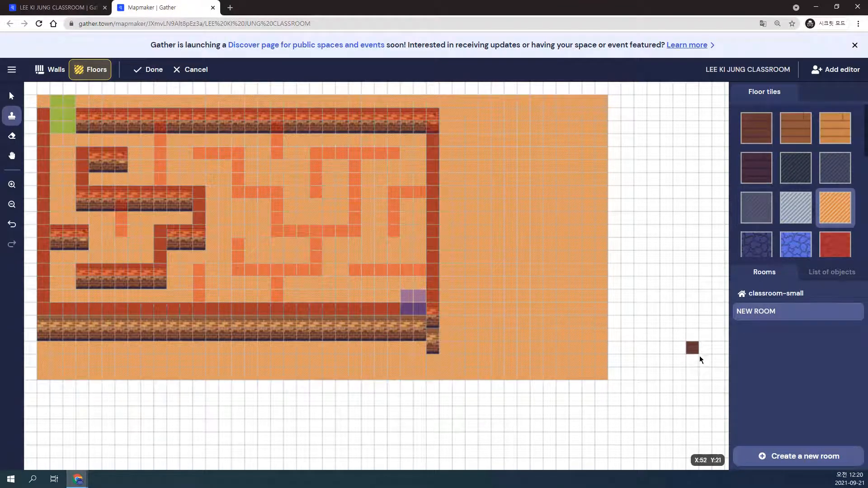
Step: Erase the floor tiles lying outside the maze's outer walls, east, south and north of it
{"action": "left_click", "coordinate": [11, 136]}
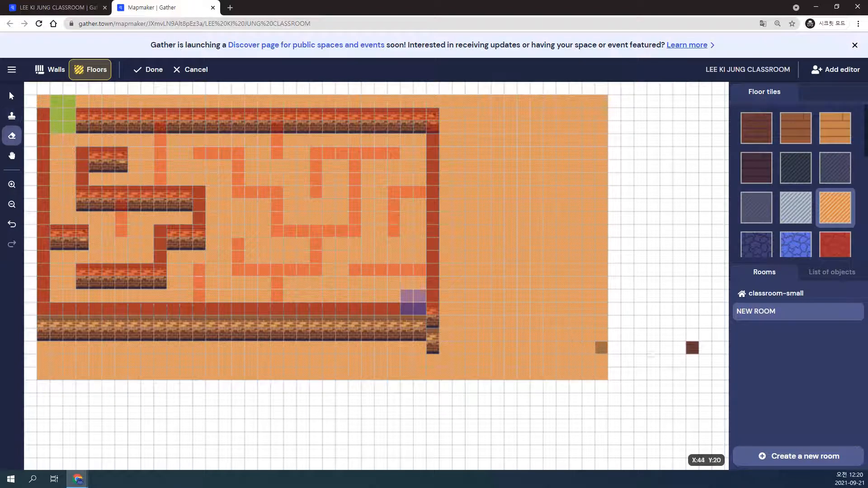
{"action": "mouse_move", "coordinate": [448, 102]}
{"action": "left_mouse_down"}
{"action": "mouse_move", "coordinate": [514, 155]}
{"action": "mouse_move", "coordinate": [603, 375]}
{"action": "left_mouse_up"}
{"action": "mouse_move", "coordinate": [472, 375]}
{"action": "left_mouse_down"}
{"action": "mouse_move", "coordinate": [404, 360]}
{"action": "mouse_move", "coordinate": [91, 360]}
{"action": "mouse_move", "coordinate": [157, 339]}
{"action": "mouse_move", "coordinate": [29, 363]}
{"action": "mouse_move", "coordinate": [43, 347]}
{"action": "left_mouse_up"}
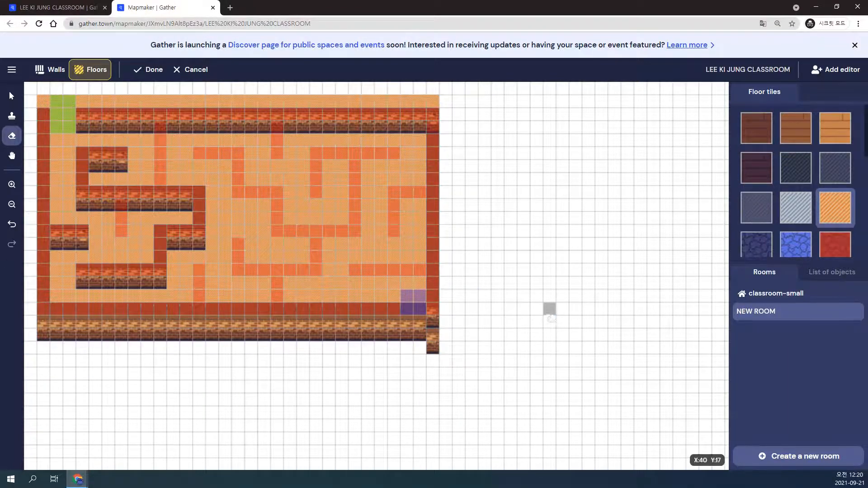
{"action": "left_click_drag", "start_coordinate": [170, 107], "coordinate": [32, 100]}
Step: Replace the orange floor inside the maze with the light grey striped floor tile, and erase the stray tile east of it
{"action": "left_click", "coordinate": [794, 218]}
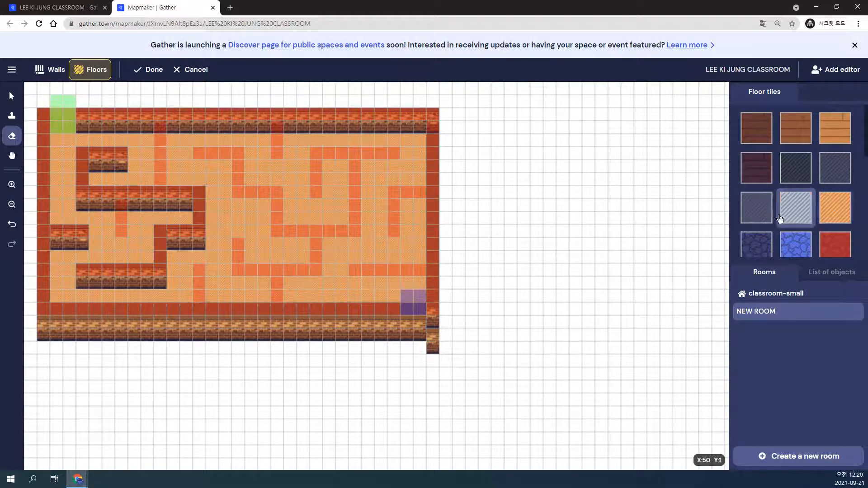
{"action": "mouse_move", "coordinate": [41, 127]}
{"action": "left_mouse_down"}
{"action": "mouse_move", "coordinate": [250, 192]}
{"action": "mouse_move", "coordinate": [341, 240]}
{"action": "mouse_move", "coordinate": [432, 344]}
{"action": "left_mouse_up"}
{"action": "left_click", "coordinate": [13, 117]}
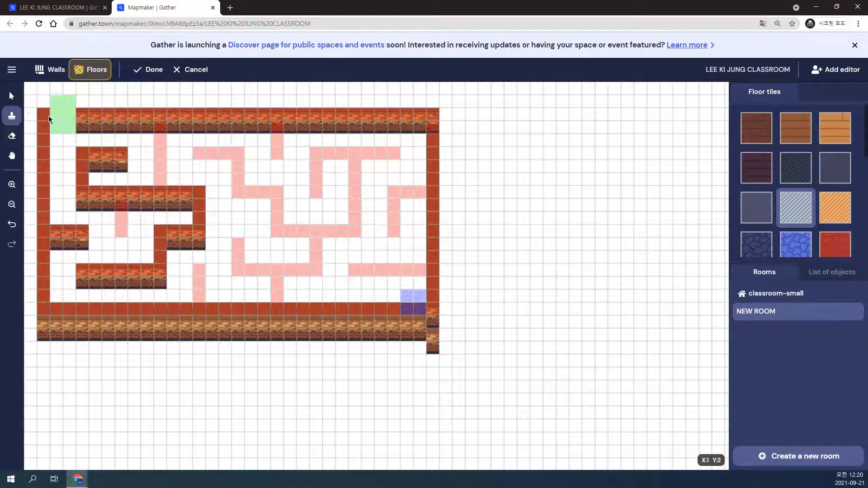
{"action": "left_click_drag", "start_coordinate": [44, 117], "coordinate": [431, 328]}
{"action": "left_click", "coordinate": [547, 310]}
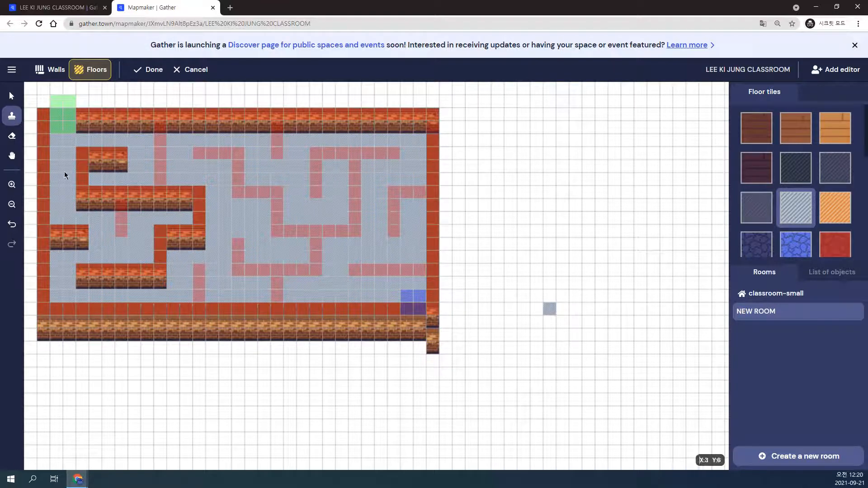
{"action": "left_click", "coordinate": [13, 135]}
{"action": "left_click", "coordinate": [549, 308]}
{"action": "scroll", "coordinate": [854, 219], "scroll_direction": "down", "scroll_amount": 5}
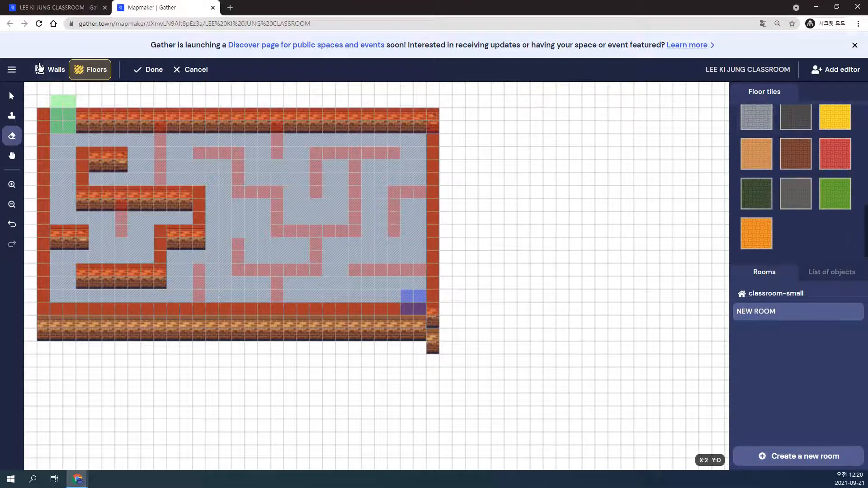
Step: Stamp red-brown brick on the upper-left vertical wall, the short western stub, and the stepped wall in the maze's centre
{"action": "left_click", "coordinate": [51, 75]}
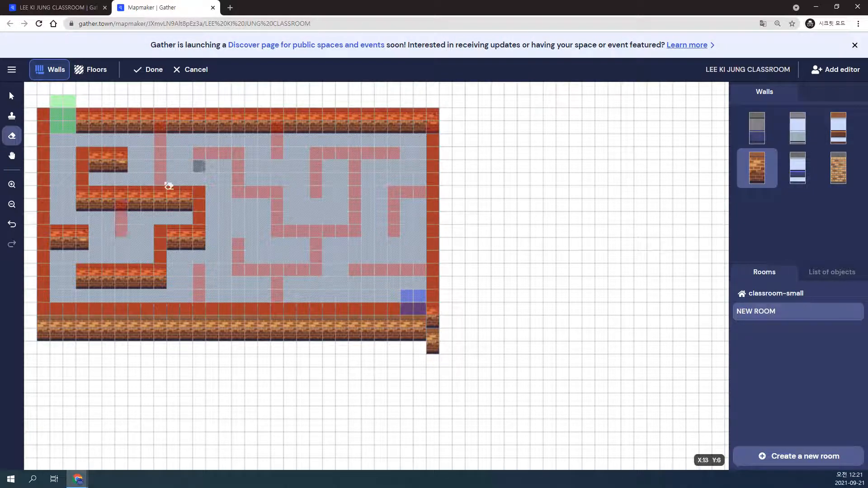
{"action": "left_click", "coordinate": [12, 115]}
{"action": "left_click_drag", "start_coordinate": [164, 146], "coordinate": [162, 156]}
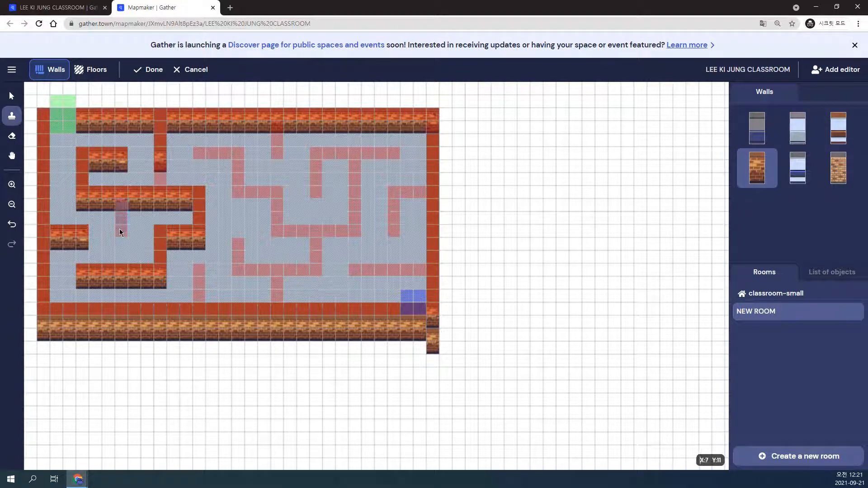
{"action": "left_click_drag", "start_coordinate": [121, 230], "coordinate": [120, 231]}
{"action": "left_click_drag", "start_coordinate": [242, 154], "coordinate": [227, 156]}
{"action": "left_click_drag", "start_coordinate": [238, 194], "coordinate": [274, 229]}
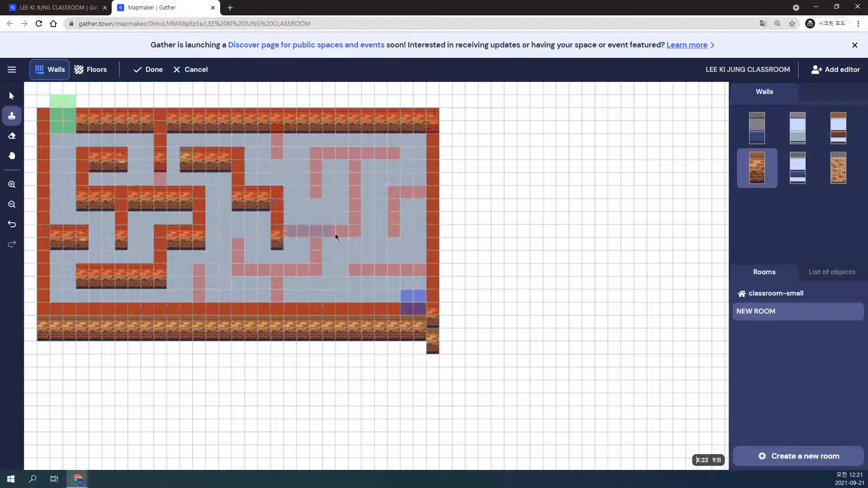
Step: Stamp red-brown brick on the U-shaped walls right of centre, the upper-middle stub, and the walls along the eastern side
{"action": "left_click_drag", "start_coordinate": [348, 234], "coordinate": [315, 157]}
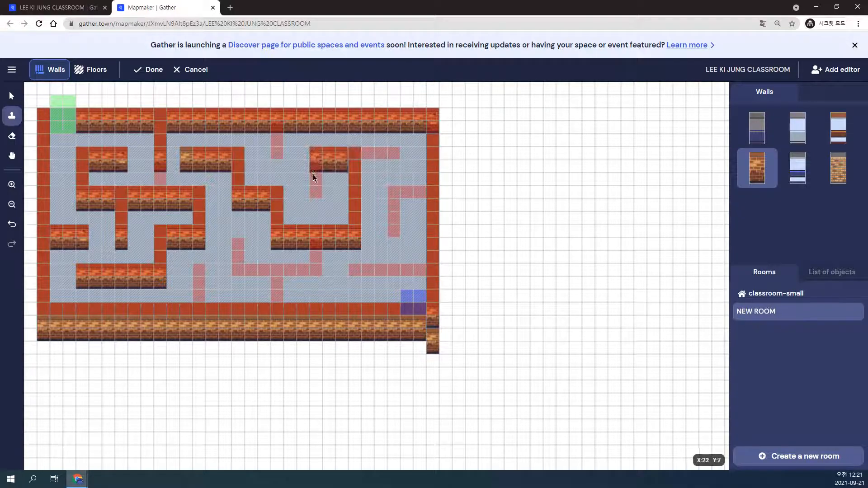
{"action": "left_click_drag", "start_coordinate": [396, 153], "coordinate": [396, 153]}
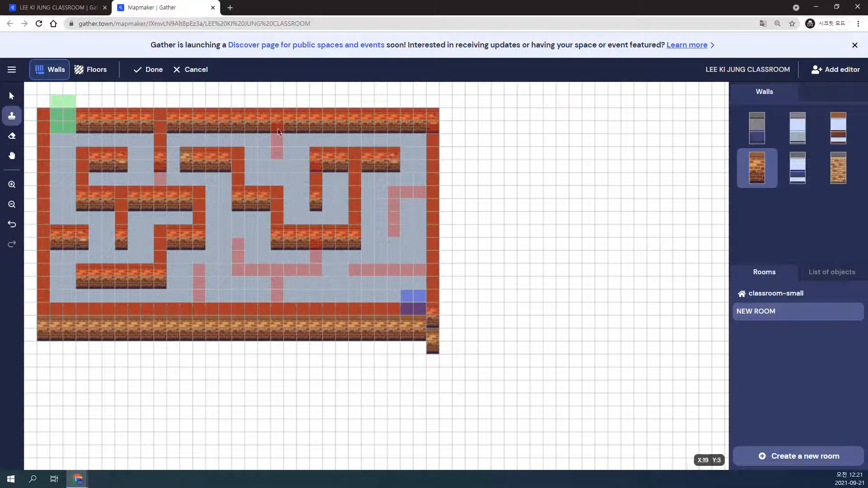
{"action": "left_click_drag", "start_coordinate": [279, 154], "coordinate": [279, 154]}
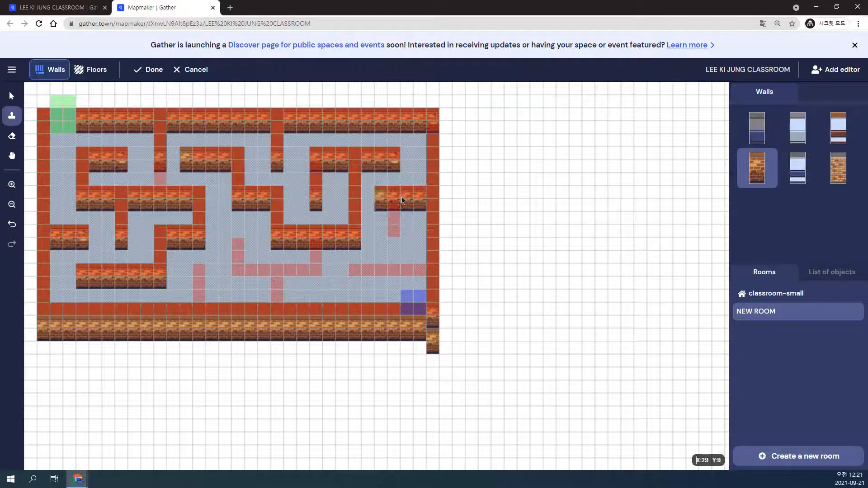
{"action": "left_click_drag", "start_coordinate": [394, 198], "coordinate": [420, 267]}
Step: Stamp red-brown brick on the lower-middle hooked wall and the two vertical walls joining the maze's bottom boundary
{"action": "left_click_drag", "start_coordinate": [316, 267], "coordinate": [246, 262]}
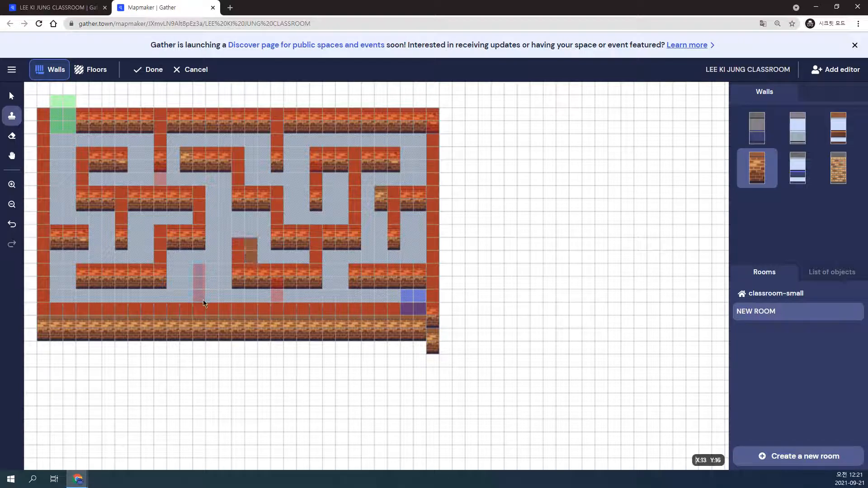
{"action": "left_click_drag", "start_coordinate": [204, 304], "coordinate": [204, 304]}
{"action": "left_click_drag", "start_coordinate": [277, 267], "coordinate": [278, 313]}
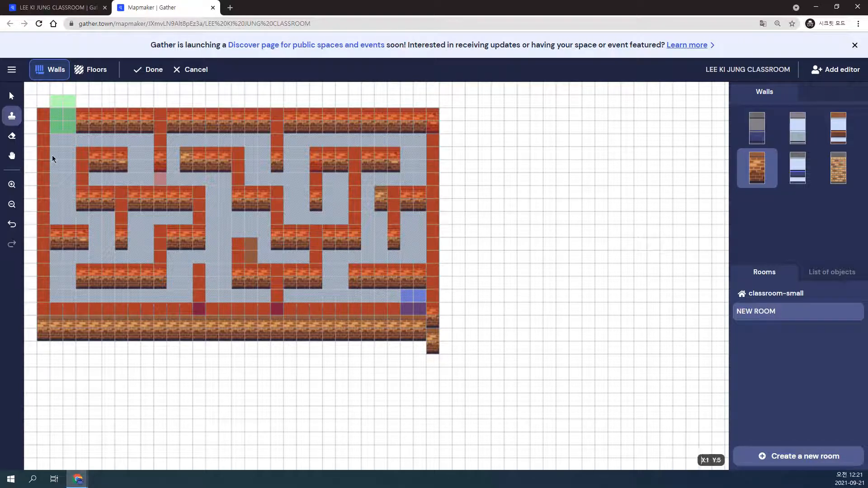
Step: Erase the surplus brick beside the lower-middle hook, shorten the eastern vertical stub by one tile, and finish Walls & Floors editing
{"action": "left_click", "coordinate": [12, 135]}
{"action": "left_click", "coordinate": [256, 246]}
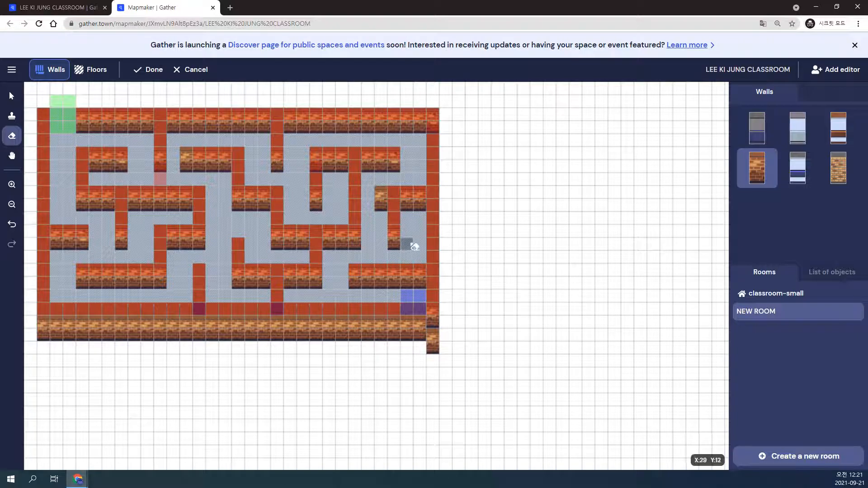
{"action": "left_click", "coordinate": [393, 243]}
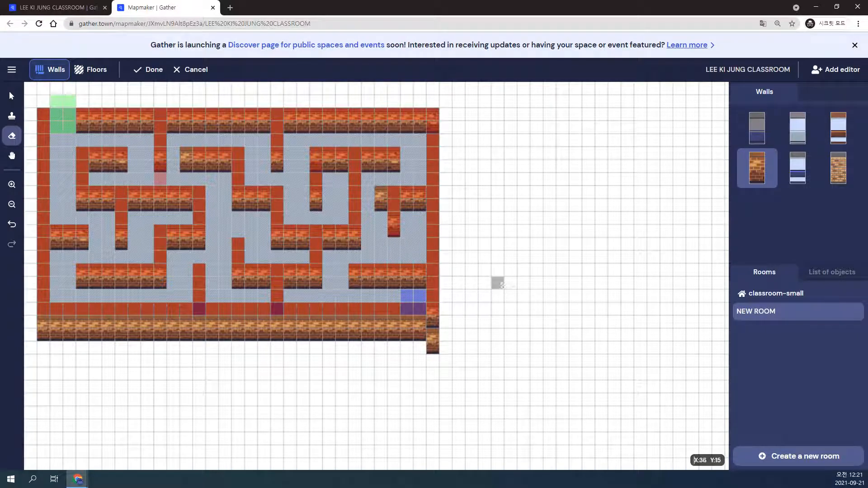
{"action": "left_click", "coordinate": [393, 228]}
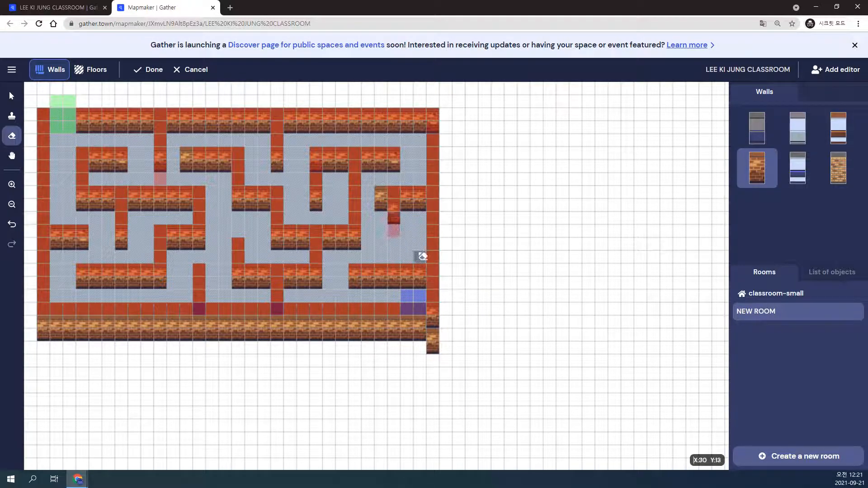
{"action": "left_click", "coordinate": [11, 117]}
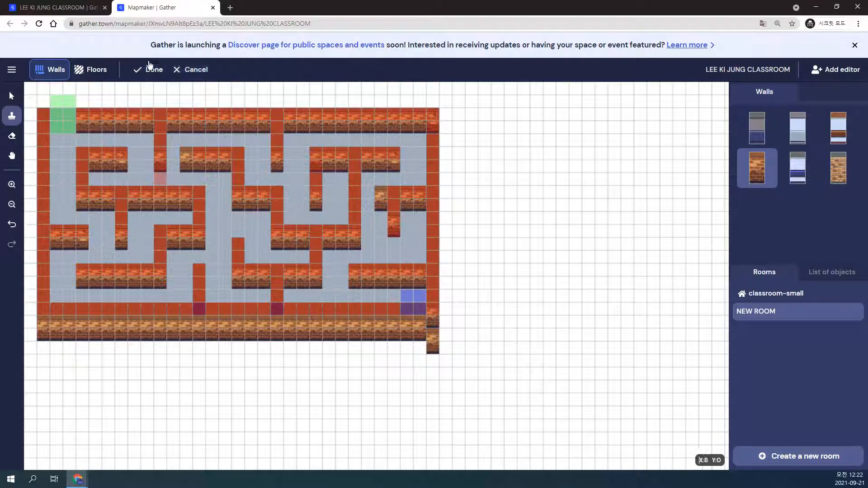
{"action": "left_click", "coordinate": [142, 72]}
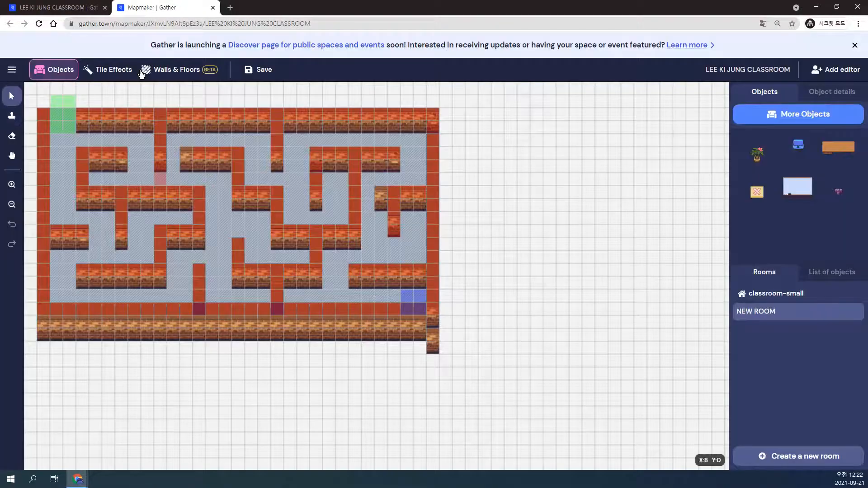
Step: Erase the stray impassable tile in the corridor below the maze's upper-left vertical stub, and save the map
{"action": "left_click", "coordinate": [110, 70]}
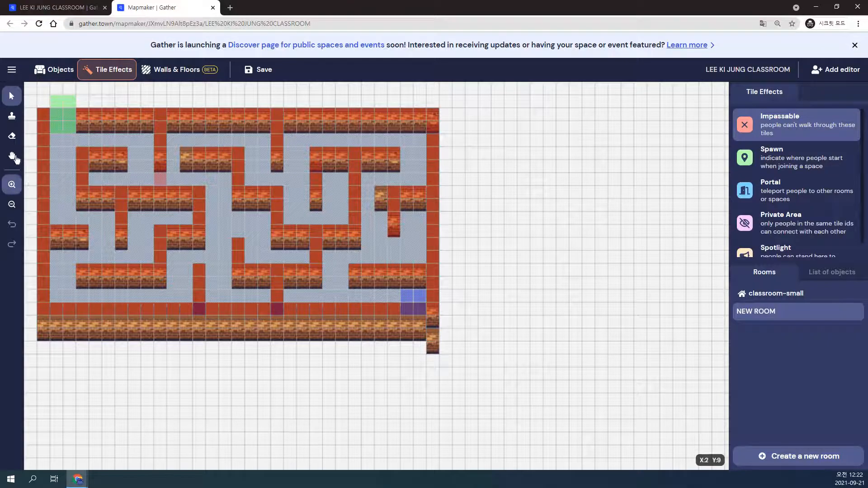
{"action": "left_click", "coordinate": [12, 136]}
{"action": "left_click", "coordinate": [160, 180]}
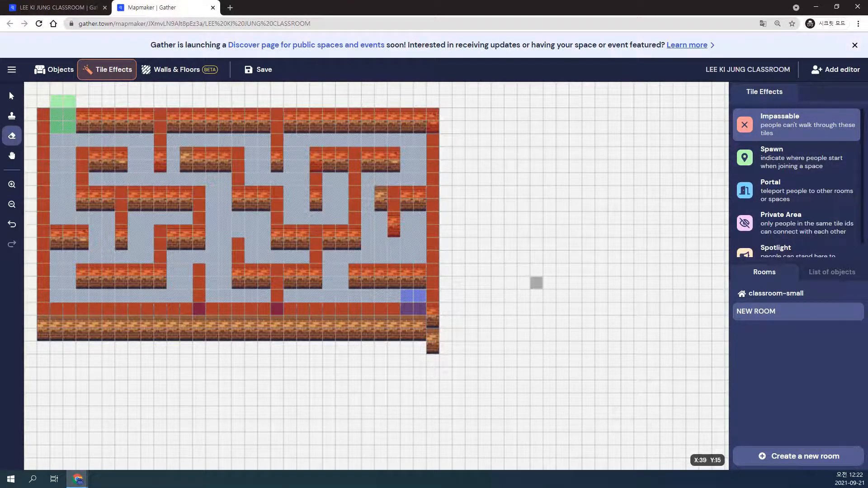
{"action": "left_click", "coordinate": [265, 75]}
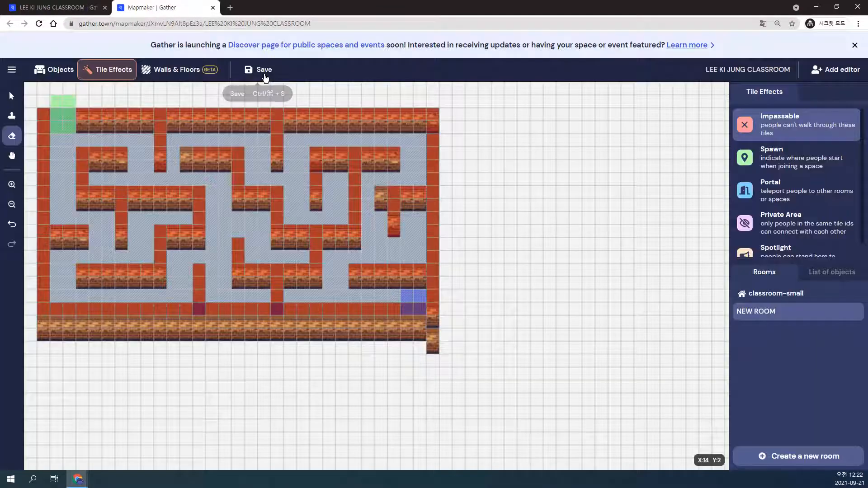
Step: Switch to the live classroom space and walk the avatar out of the desk area to the brown southern door, entering the maze through its portal
{"action": "left_click", "coordinate": [69, 8]}
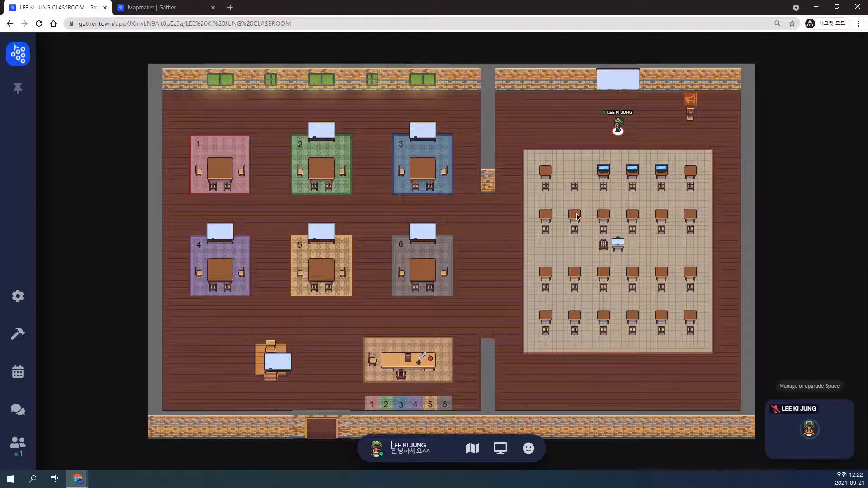
{"action": "key", "text": "Down"}
{"action": "key", "text": "Down"}
{"action": "key", "text": "Left"}
{"action": "key", "text": "Left"}
{"action": "key", "text": "Left"}
{"action": "key", "text": "Left"}
{"action": "key", "text": "Left"}
{"action": "key", "text": "Left"}
{"action": "key", "text": "Left"}
{"action": "key", "text": "Left"}
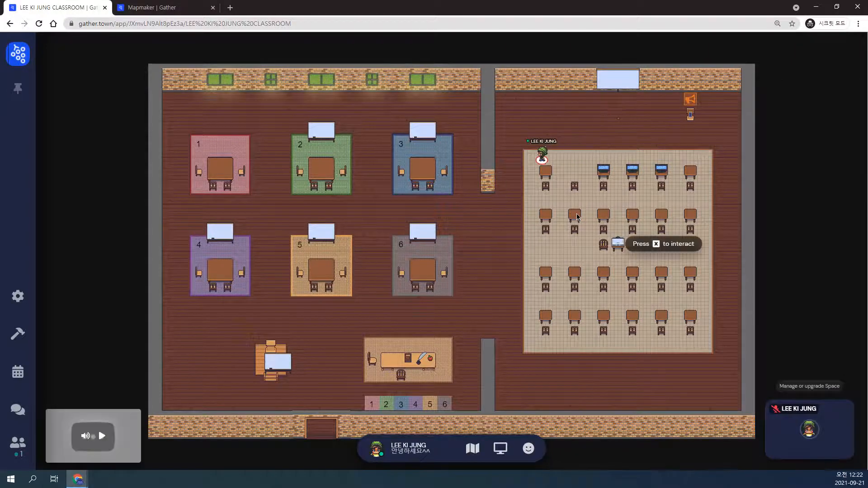
{"action": "key", "text": "Down"}
{"action": "key", "text": "Down"}
{"action": "key", "text": "Down"}
{"action": "key", "text": "Down"}
{"action": "key", "text": "Down"}
{"action": "key", "text": "Down"}
{"action": "key", "text": "Down"}
{"action": "key", "text": "Down"}
{"action": "key", "text": "Down"}
{"action": "key", "text": "Down"}
{"action": "key", "text": "Left"}
{"action": "key", "text": "Left"}
{"action": "key", "text": "Left"}
{"action": "key", "text": "Left"}
{"action": "key", "text": "Left"}
{"action": "key", "text": "Left"}
{"action": "key", "text": "Left"}
{"action": "key", "text": "Left"}
{"action": "key", "text": "Left"}
{"action": "key", "text": "Left"}
{"action": "key", "text": "Left"}
{"action": "key", "text": "Left"}
{"action": "key", "text": "Left"}
{"action": "key", "text": "Down"}
{"action": "key", "text": "Down"}
{"action": "key", "text": "Down"}
{"action": "key", "text": "Down"}
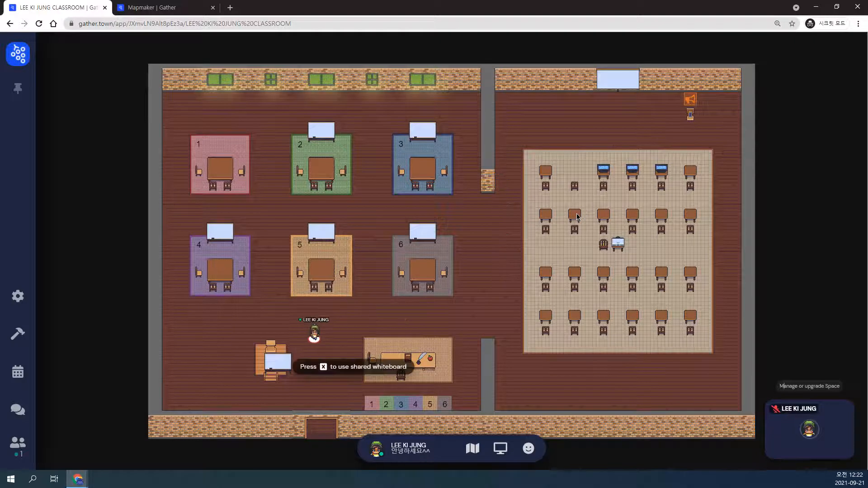
{"action": "key", "text": "Down"}
{"action": "key", "text": "Down"}
{"action": "key", "text": "Down"}
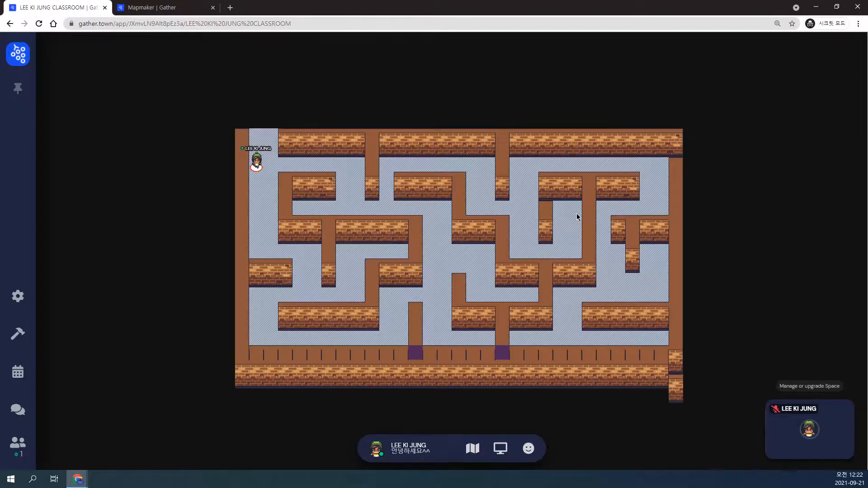
Step: Walk the avatar through the maze from the upper-left entrance to the lower-right portal, trying corridors along the way, and return to the classroom
{"action": "key", "text": "Right"}
{"action": "key", "text": "Right"}
{"action": "key", "text": "Right"}
{"action": "key", "text": "Right"}
{"action": "key", "text": "Right"}
{"action": "key", "text": "Right"}
{"action": "key", "text": "Right"}
{"action": "key", "text": "Down"}
{"action": "key", "text": "Down"}
{"action": "key", "text": "Down"}
{"action": "key", "text": "Right"}
{"action": "key", "text": "Right"}
{"action": "key", "text": "Up"}
{"action": "key", "text": "Up"}
{"action": "key", "text": "Up"}
{"action": "key", "text": "Up"}
{"action": "key", "text": "Right"}
{"action": "key", "text": "Right"}
{"action": "key", "text": "Down"}
{"action": "key", "text": "Left"}
{"action": "key", "text": "Left"}
{"action": "key", "text": "Down"}
{"action": "key", "text": "Down"}
{"action": "key", "text": "Right"}
{"action": "key", "text": "Right"}
{"action": "key", "text": "Left"}
{"action": "key", "text": "Left"}
{"action": "key", "text": "Right"}
{"action": "key", "text": "Right"}
{"action": "key", "text": "Right"}
{"action": "key", "text": "Right"}
{"action": "key", "text": "Down"}
{"action": "key", "text": "Down"}
{"action": "key", "text": "Down"}
{"action": "key", "text": "Down"}
{"action": "key", "text": "Right"}
{"action": "key", "text": "Right"}
{"action": "key", "text": "Right"}
{"action": "key", "text": "Down"}
{"action": "key", "text": "Down"}
{"action": "key", "text": "Down"}
{"action": "key", "text": "Right"}
{"action": "key", "text": "Right"}
{"action": "key", "text": "Right"}
{"action": "key", "text": "Up"}
{"action": "key", "text": "Left"}
{"action": "key", "text": "Left"}
{"action": "key", "text": "Left"}
{"action": "key", "text": "Left"}
{"action": "key", "text": "Up"}
{"action": "key", "text": "Up"}
{"action": "key", "text": "Left"}
{"action": "key", "text": "Left"}
{"action": "key", "text": "Left"}
{"action": "key", "text": "Up"}
{"action": "key", "text": "Up"}
{"action": "key", "text": "Up"}
{"action": "key", "text": "Left"}
{"action": "key", "text": "Left"}
{"action": "key", "text": "Left"}
{"action": "key", "text": "Up"}
{"action": "key", "text": "Up"}
{"action": "key", "text": "Up"}
{"action": "key", "text": "Right"}
{"action": "key", "text": "Right"}
{"action": "key", "text": "Right"}
{"action": "key", "text": "Right"}
{"action": "key", "text": "Right"}
{"action": "key", "text": "Right"}
{"action": "key", "text": "Down"}
{"action": "key", "text": "Down"}
{"action": "key", "text": "Down"}
{"action": "key", "text": "Down"}
{"action": "key", "text": "Right"}
{"action": "key", "text": "Right"}
{"action": "key", "text": "Right"}
{"action": "key", "text": "Up"}
{"action": "key", "text": "Up"}
{"action": "key", "text": "Up"}
{"action": "key", "text": "Up"}
{"action": "key", "text": "Right"}
{"action": "key", "text": "Right"}
{"action": "key", "text": "Right"}
{"action": "key", "text": "Right"}
{"action": "key", "text": "Right"}
{"action": "key", "text": "Right"}
{"action": "key", "text": "Right"}
{"action": "key", "text": "Right"}
{"action": "key", "text": "Right"}
{"action": "key", "text": "Right"}
{"action": "key", "text": "Down"}
{"action": "key", "text": "Down"}
{"action": "key", "text": "Down"}
{"action": "key", "text": "Down"}
{"action": "key", "text": "Left"}
{"action": "key", "text": "Left"}
{"action": "key", "text": "Left"}
{"action": "key", "text": "Left"}
{"action": "key", "text": "Down"}
{"action": "key", "text": "Down"}
{"action": "key", "text": "Down"}
{"action": "key", "text": "Down"}
{"action": "key", "text": "Down"}
{"action": "key", "text": "Down"}
{"action": "key", "text": "Left"}
{"action": "key", "text": "Left"}
{"action": "key", "text": "Left"}
{"action": "key", "text": "Down"}
{"action": "key", "text": "Down"}
{"action": "key", "text": "Down"}
{"action": "key", "text": "Left"}
{"action": "key", "text": "Left"}
{"action": "key", "text": "Left"}
{"action": "key", "text": "Right"}
{"action": "key", "text": "Right"}
{"action": "key", "text": "Right"}
{"action": "key", "text": "Right"}
{"action": "key", "text": "Right"}
{"action": "key", "text": "Right"}
{"action": "key", "text": "Right"}
{"action": "key", "text": "Right"}
{"action": "key", "text": "Right"}
{"action": "key", "text": "Right"}
{"action": "key", "text": "Right"}
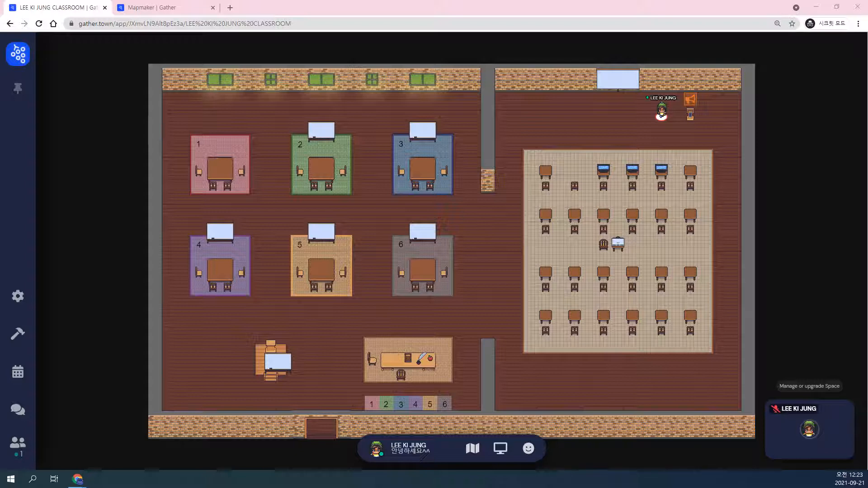
Step: Open the classroom's invitation options from the space menu and close them without inviting anyone
{"action": "left_click", "coordinate": [15, 53]}
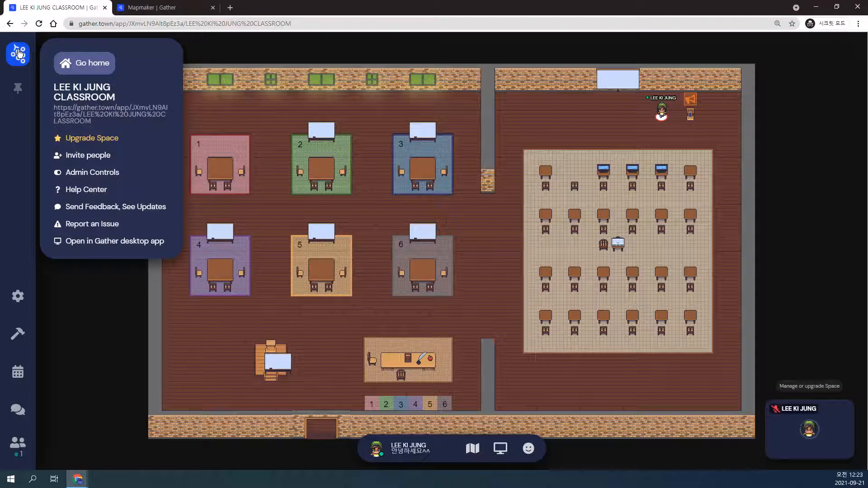
{"action": "left_click", "coordinate": [95, 159]}
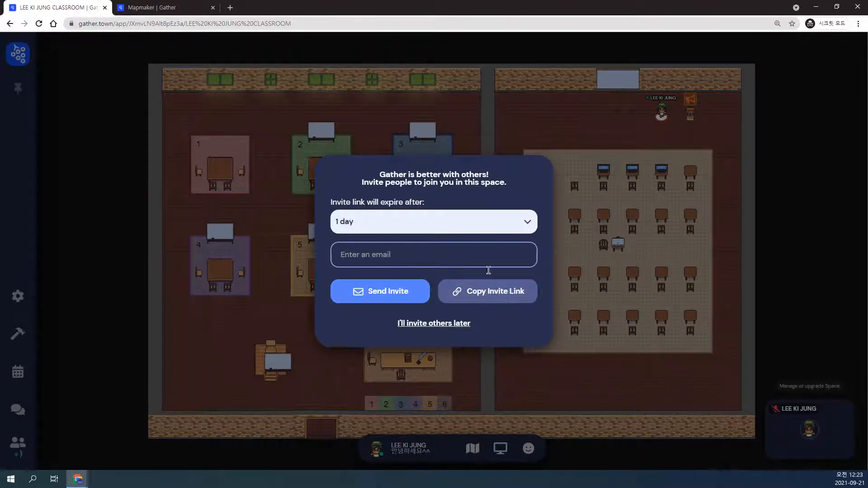
{"action": "left_click", "coordinate": [439, 329]}
Step: Review the classroom's user and space settings, including Space Preferences and Space Access, and close the settings
{"action": "left_click", "coordinate": [25, 54]}
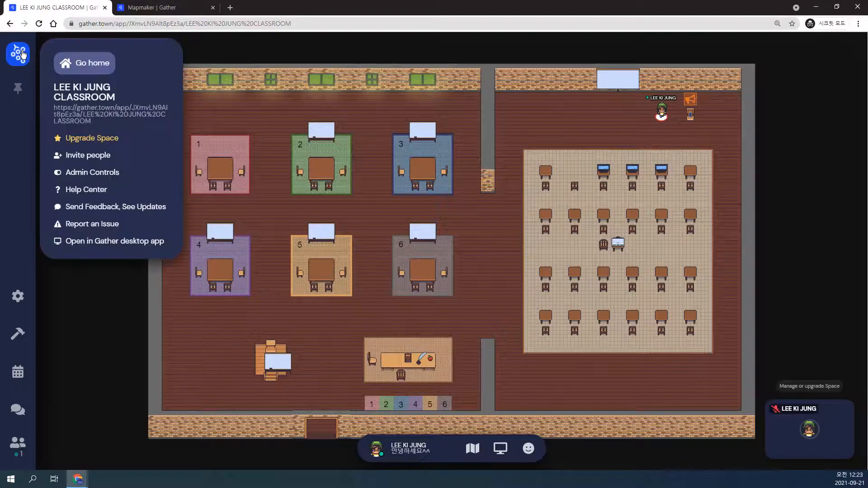
{"action": "left_click", "coordinate": [20, 299]}
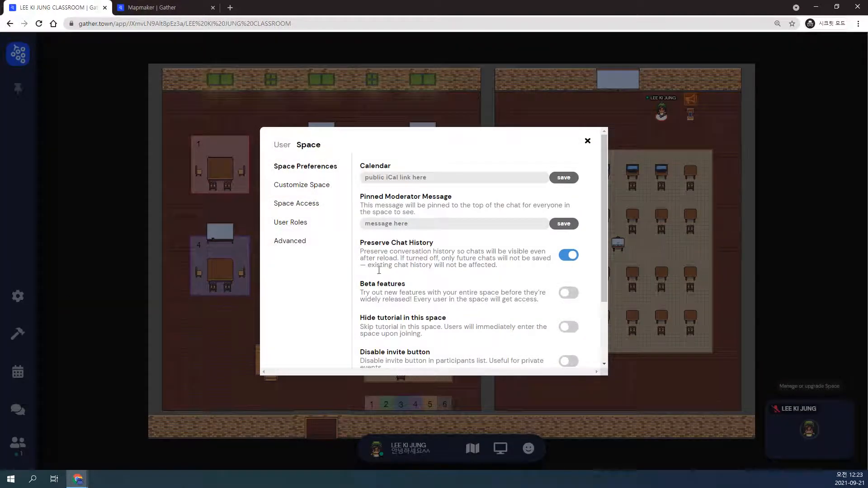
{"action": "scroll", "coordinate": [411, 271], "scroll_direction": "down", "scroll_amount": 2}
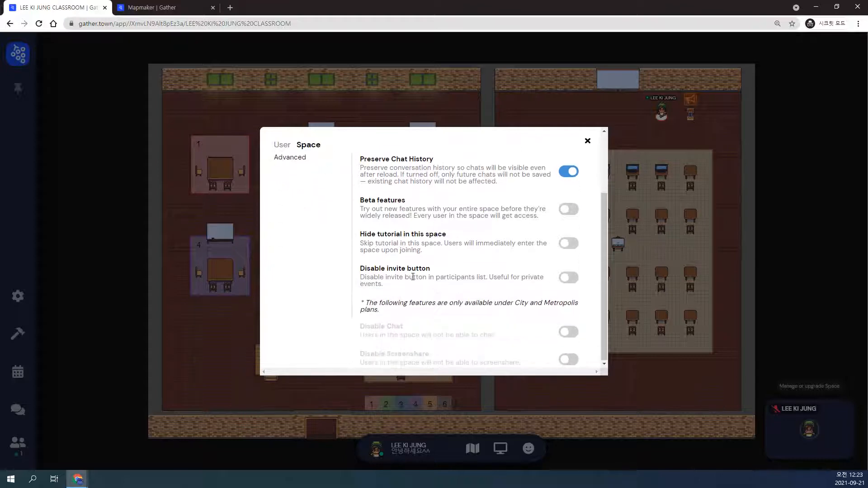
{"action": "scroll", "coordinate": [425, 299], "scroll_direction": "up", "scroll_amount": 2}
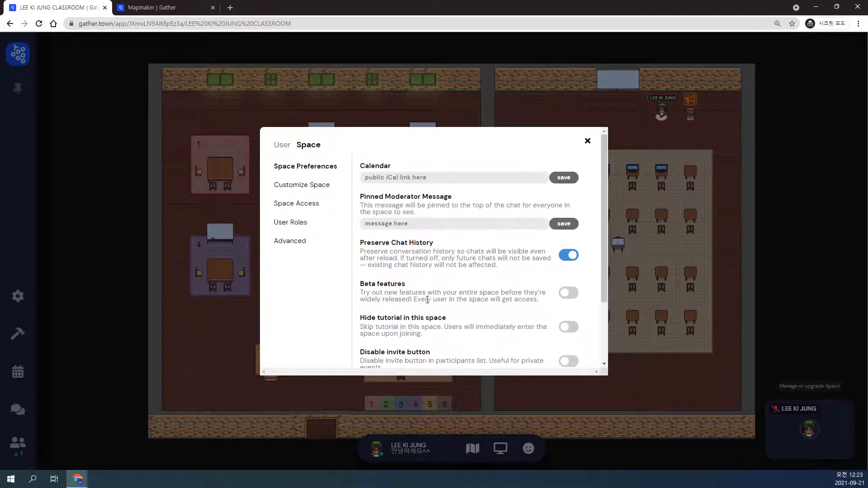
{"action": "left_click", "coordinate": [285, 145]}
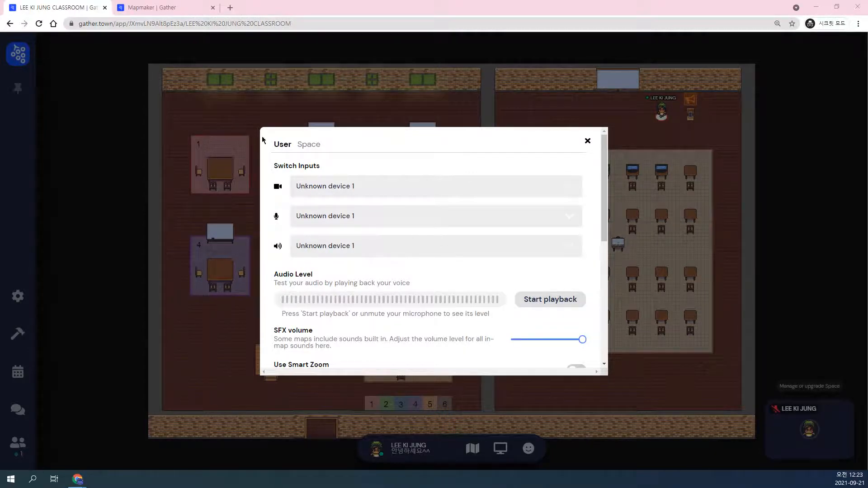
{"action": "left_click", "coordinate": [309, 148]}
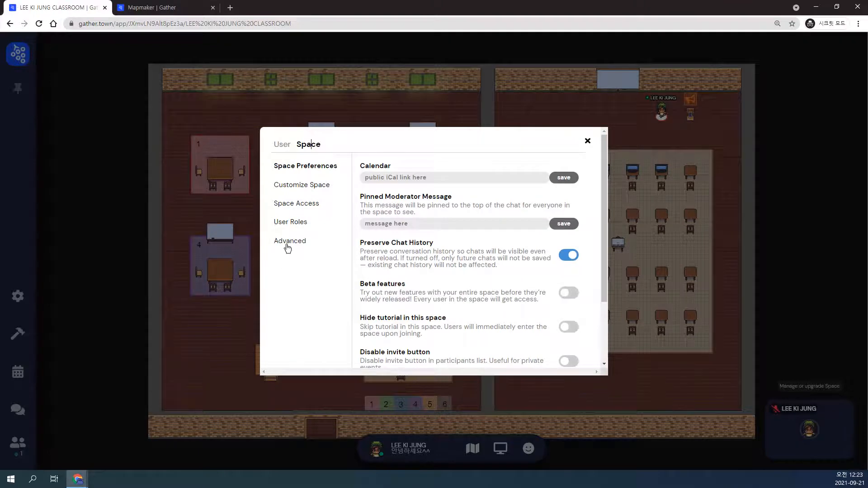
{"action": "left_click", "coordinate": [305, 205]}
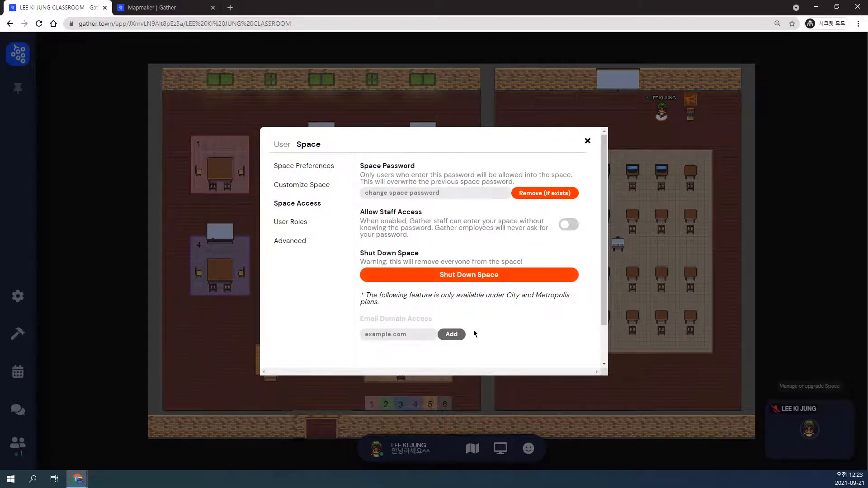
{"action": "left_click", "coordinate": [587, 143]}
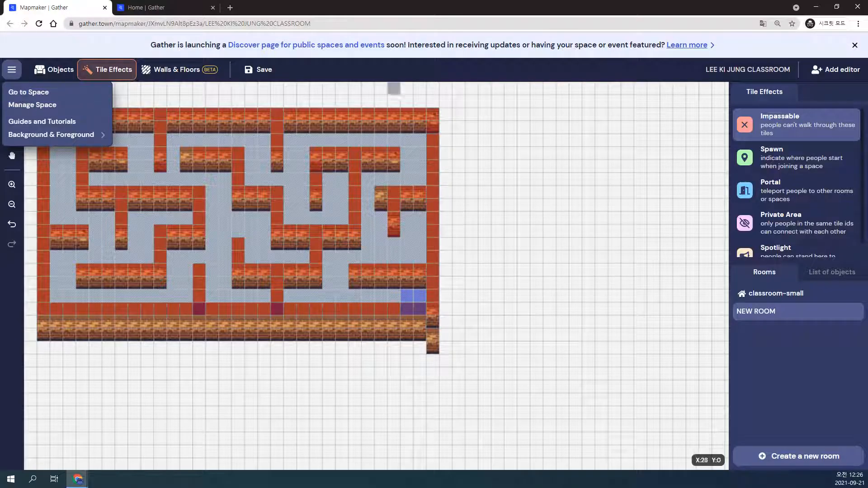
Step: Return to the Gather home page and open the shutdown and deletion options in the classroom's management dashboard
{"action": "left_click", "coordinate": [397, 95]}
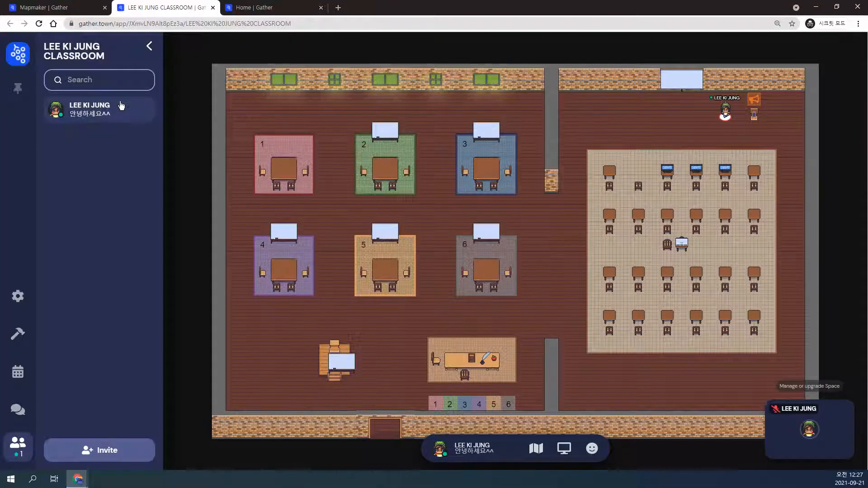
{"action": "left_click", "coordinate": [19, 55]}
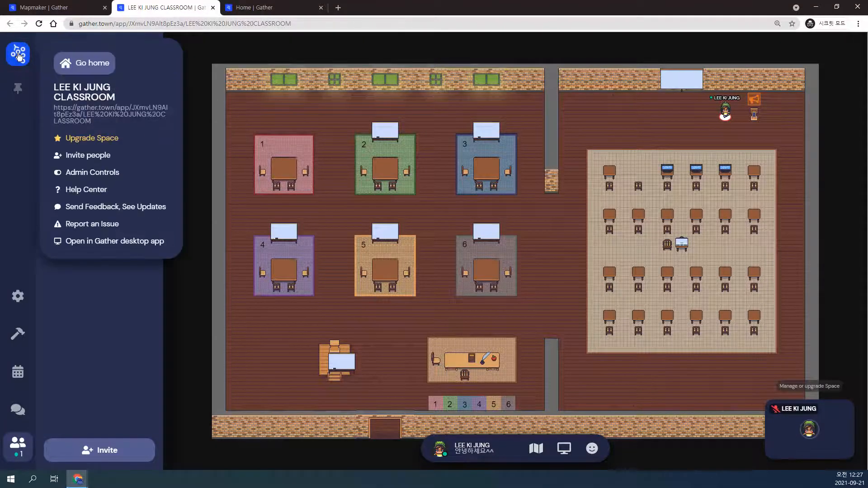
{"action": "left_click", "coordinate": [101, 69]}
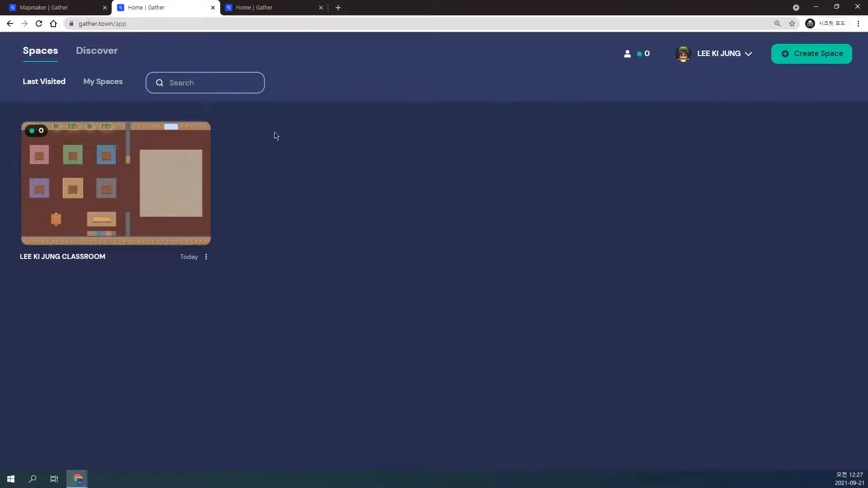
{"action": "left_click", "coordinate": [208, 258]}
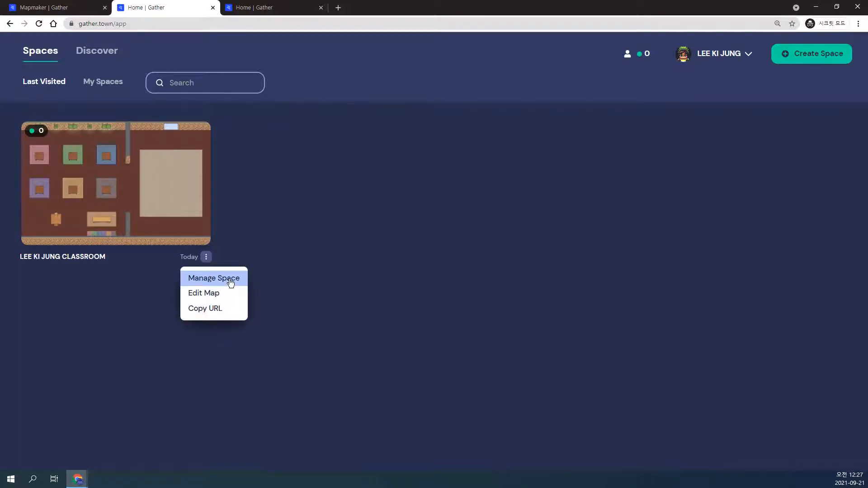
{"action": "left_click", "coordinate": [232, 282]}
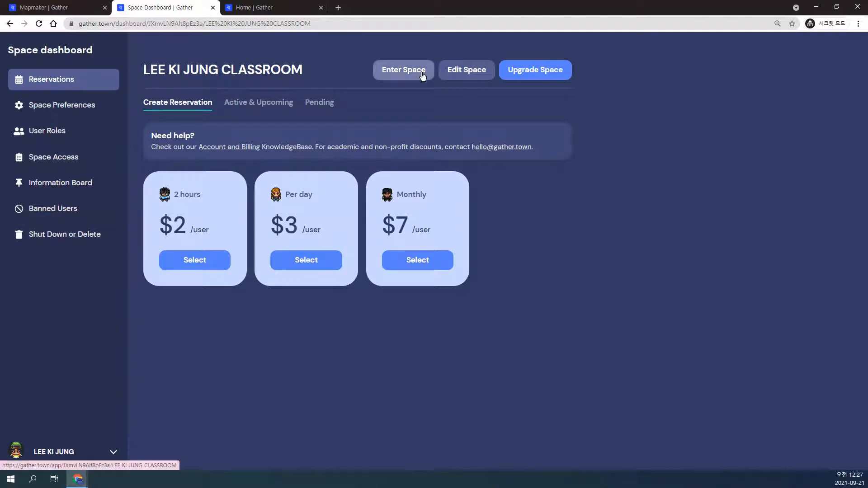
{"action": "left_click", "coordinate": [58, 237]}
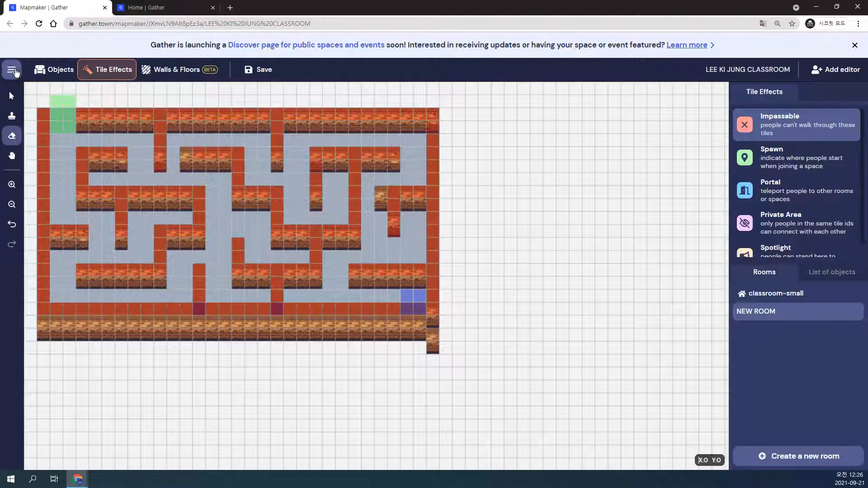
Step: Go from Mapmaker to the live classroom space, join the gathering, and check back in Mapmaker before returning to the space
{"action": "left_click", "coordinate": [149, 9]}
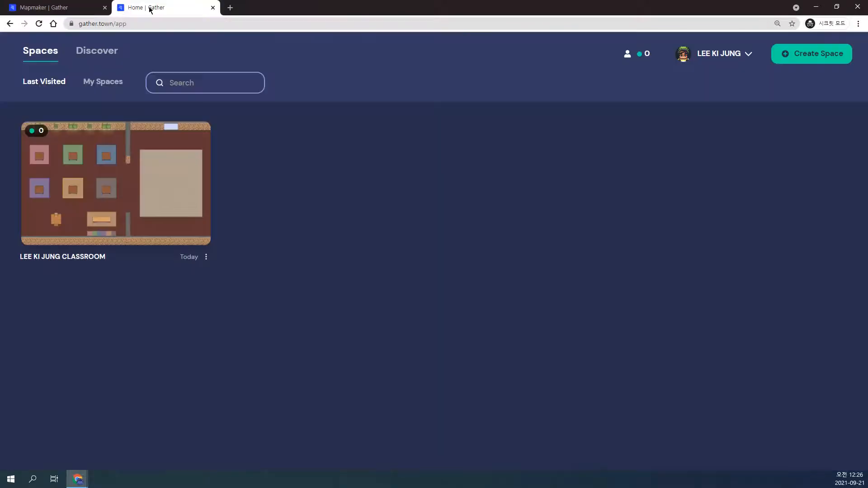
{"action": "left_click", "coordinate": [71, 13]}
{"action": "left_click", "coordinate": [11, 70]}
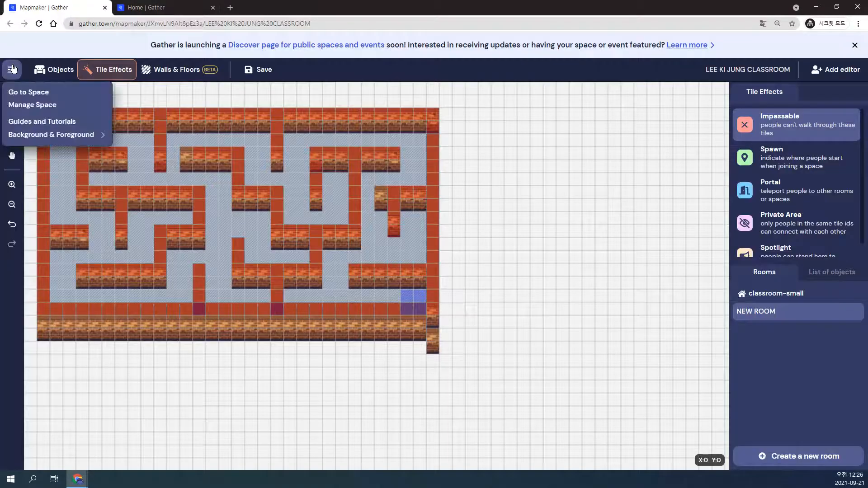
{"action": "left_click", "coordinate": [28, 92]}
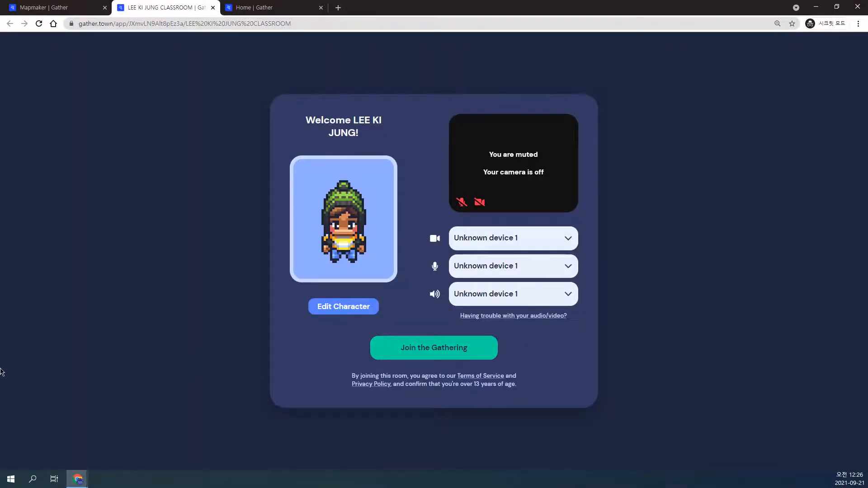
{"action": "left_click", "coordinate": [455, 349]}
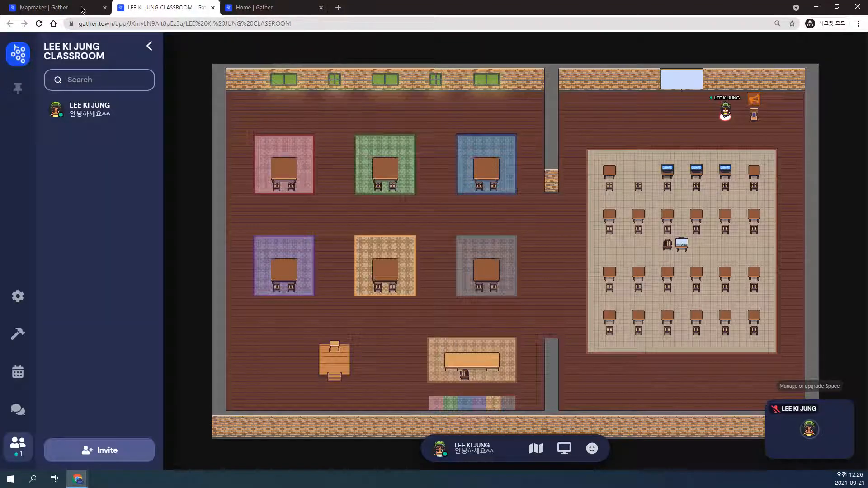
{"action": "left_click", "coordinate": [56, 7]}
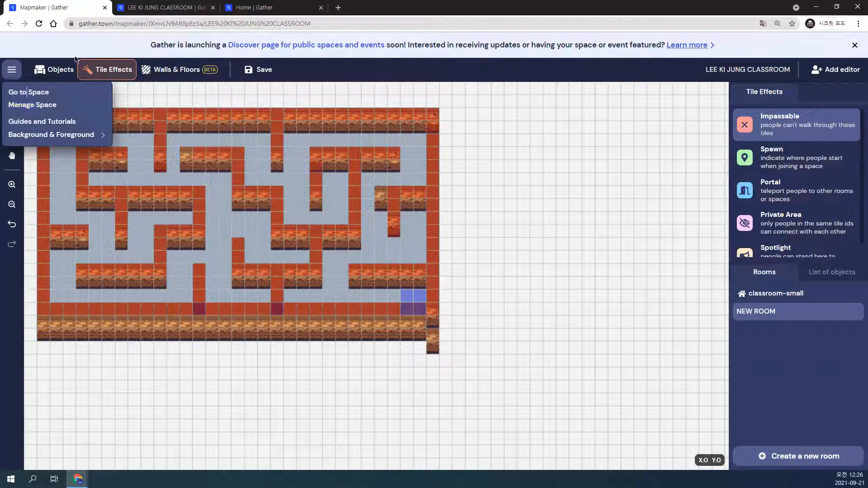
{"action": "left_click", "coordinate": [168, 7]}
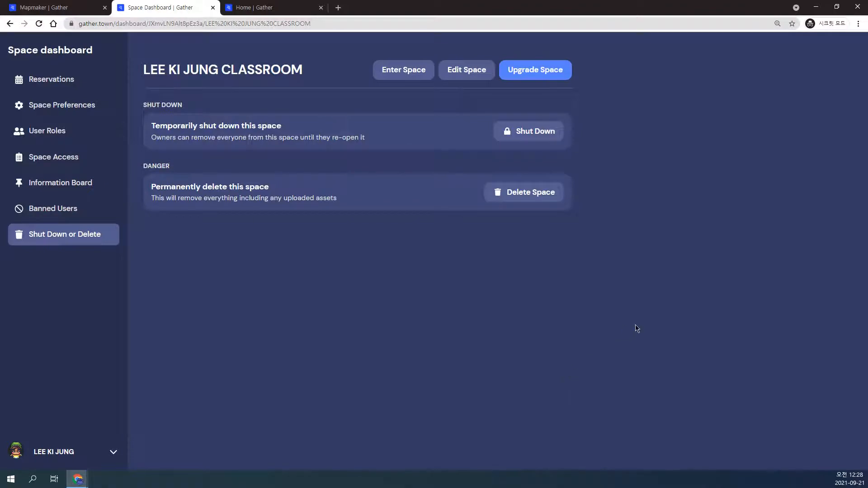
{"action": "left_click", "coordinate": [38, 7]}
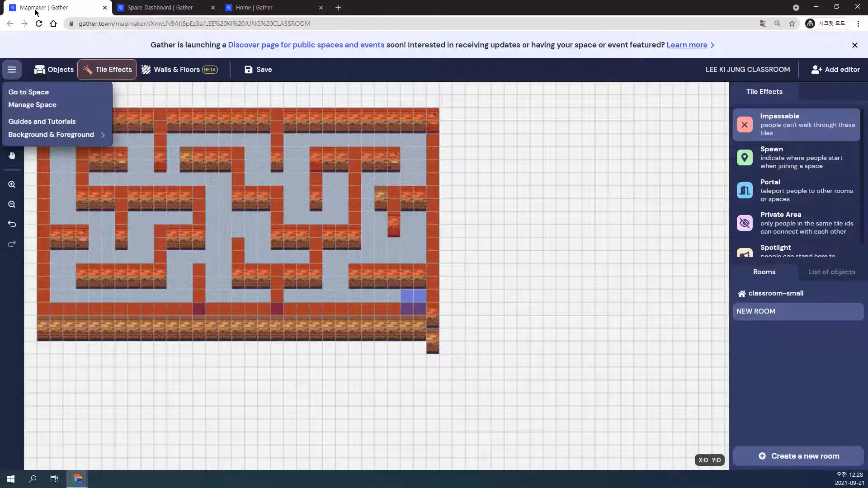
{"action": "left_click", "coordinate": [515, 275]}
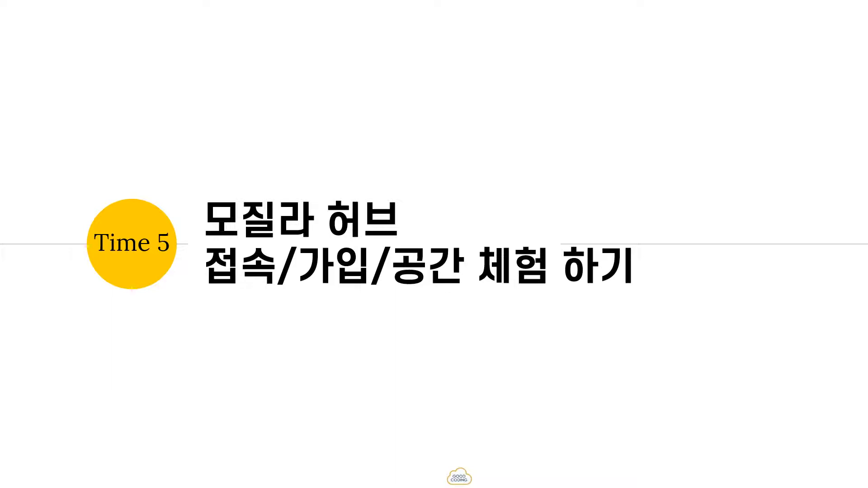
{"action": "left_click", "coordinate": [420, 324]}
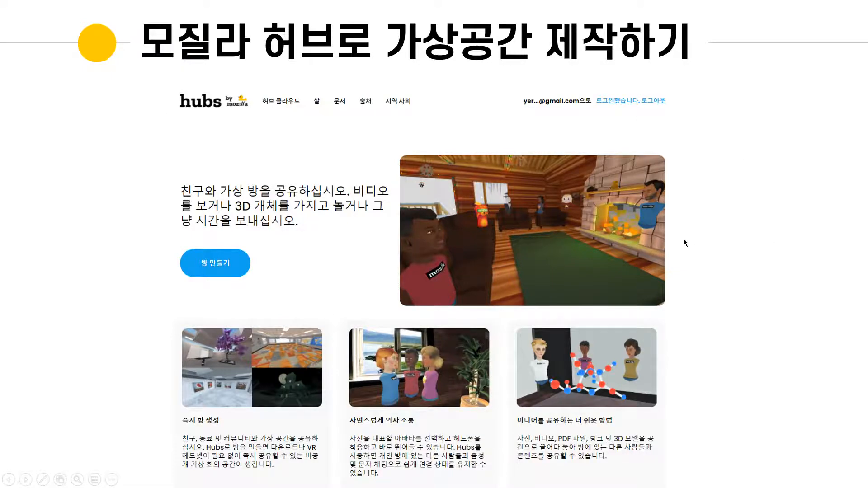
{"action": "left_click", "coordinate": [754, 232]}
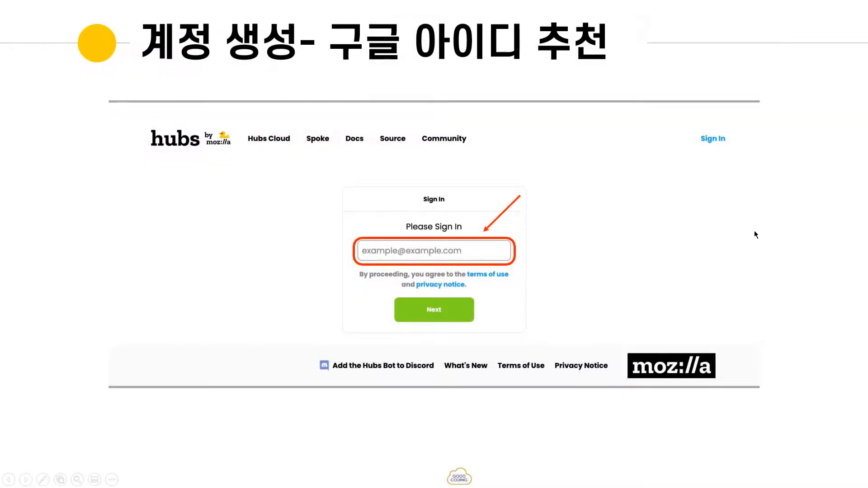
{"action": "left_click", "coordinate": [777, 233]}
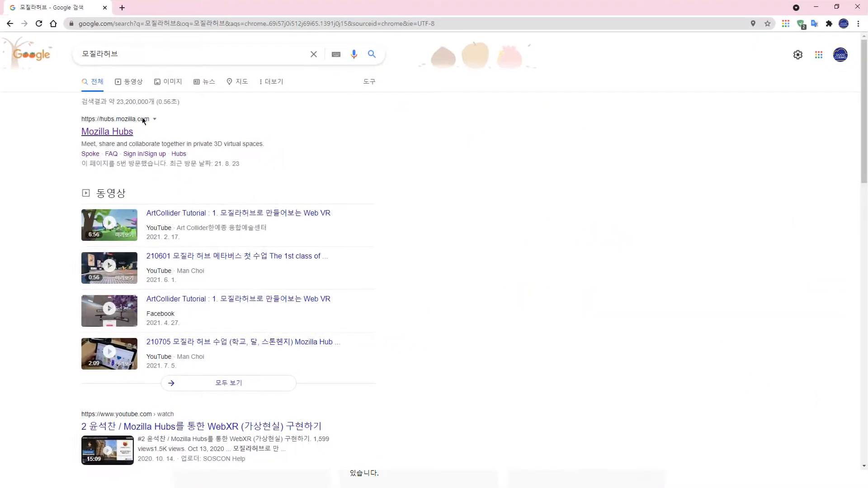
Step: Open the Mozilla Hubs website from the Google search results and dismiss the translation prompt
{"action": "left_click", "coordinate": [103, 132]}
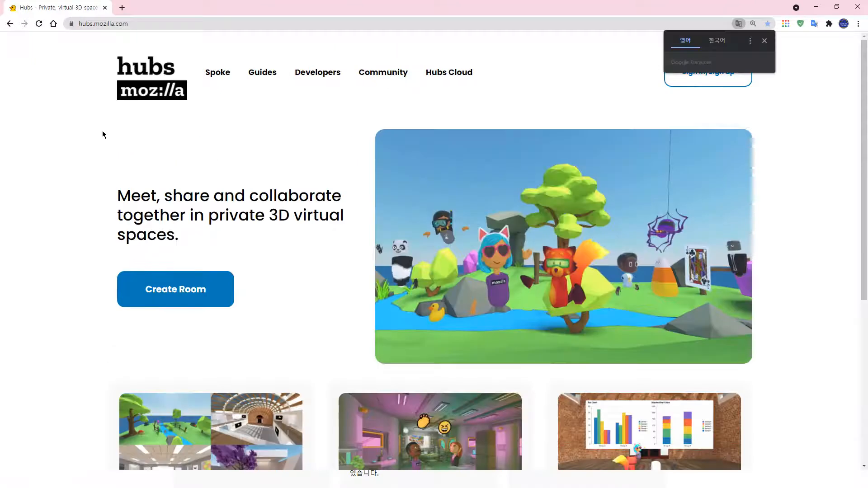
{"action": "left_click", "coordinate": [763, 40]}
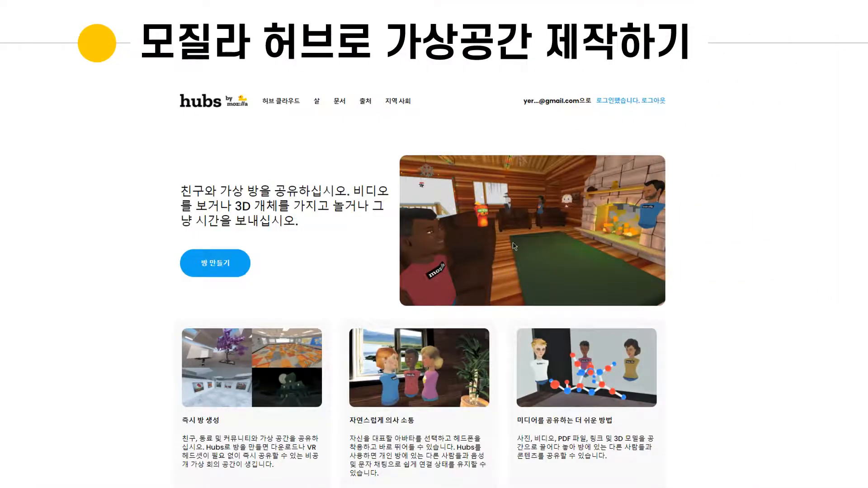
{"action": "left_click", "coordinate": [739, 260]}
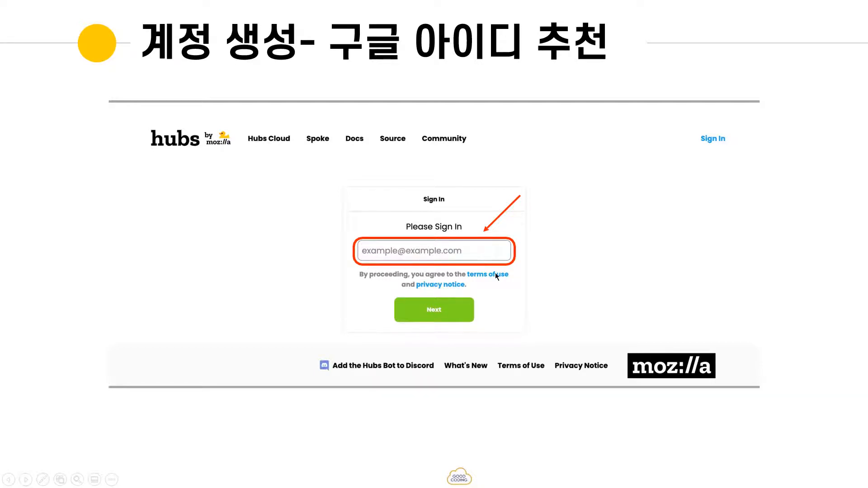
{"action": "left_click", "coordinate": [474, 310]}
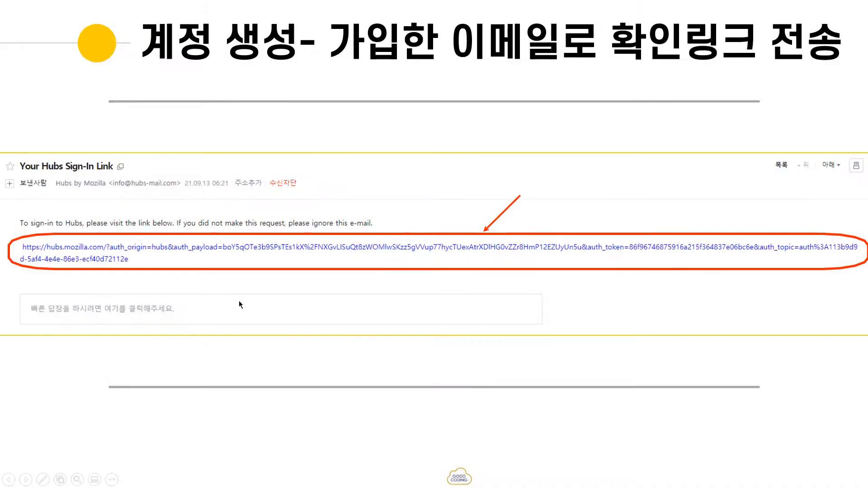
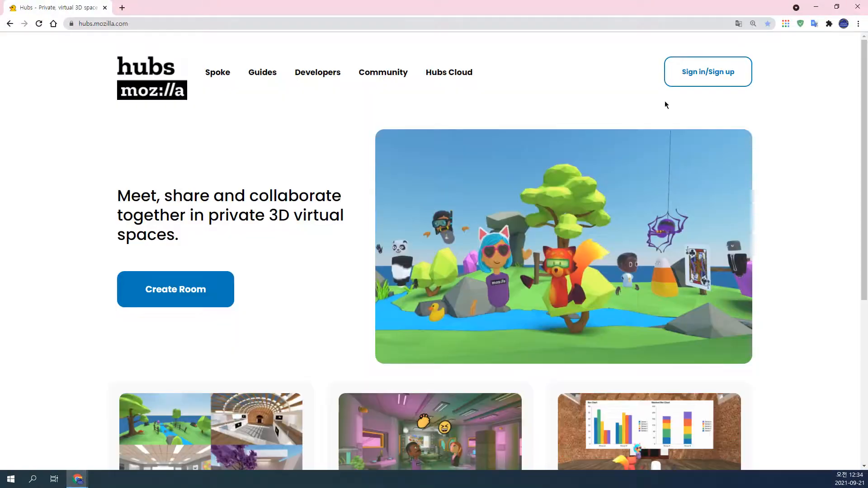
Step: Sign in to Mozilla Hubs and create a new room
{"action": "left_click", "coordinate": [710, 84]}
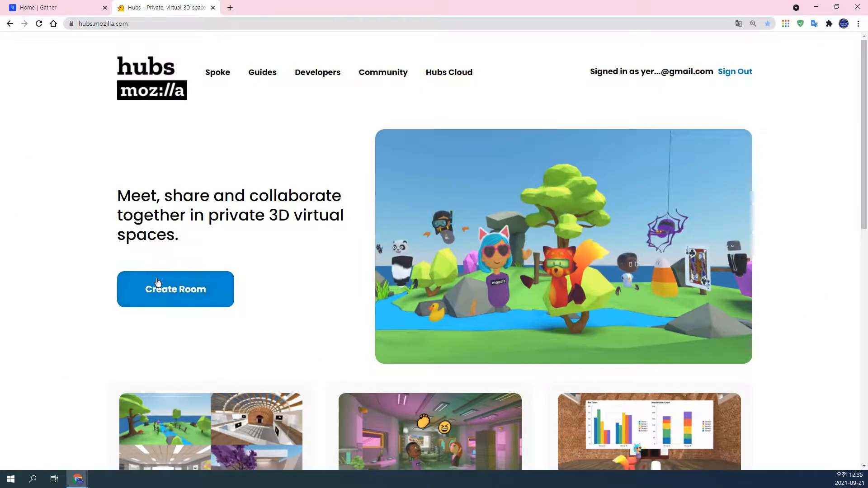
{"action": "left_click", "coordinate": [189, 301]}
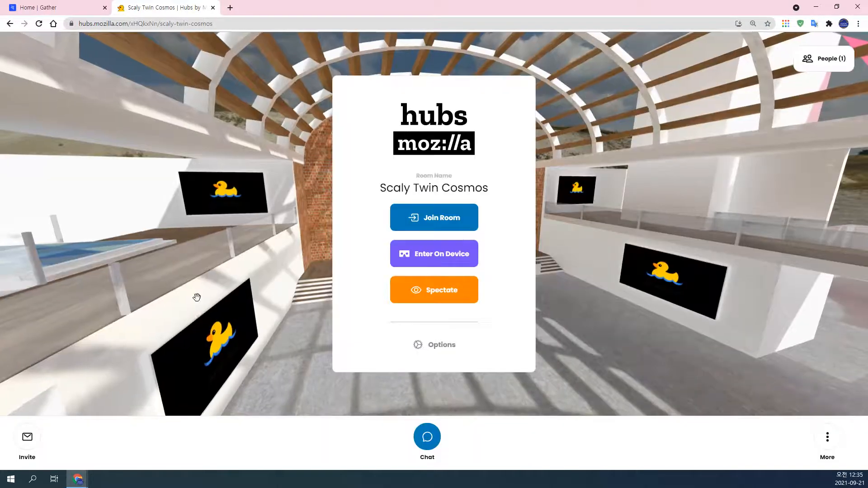
Step: Join the room and replace the default display name with the participant's own name in the avatar setup
{"action": "left_click", "coordinate": [448, 219]}
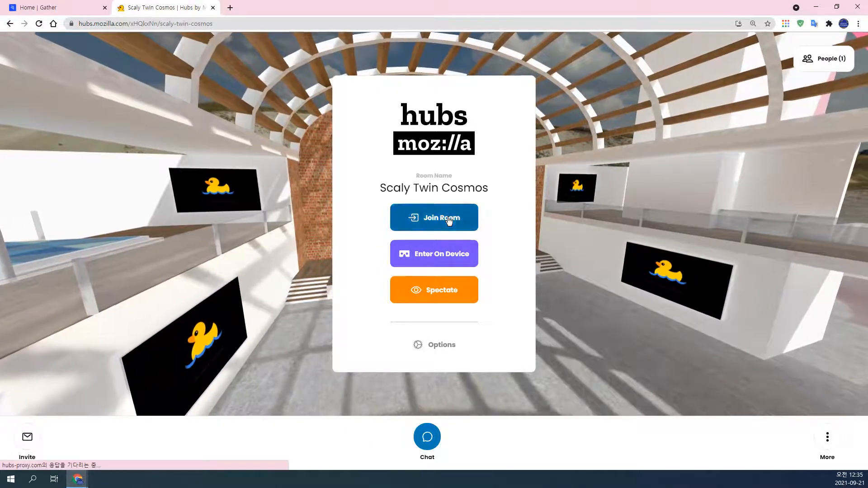
{"action": "left_click", "coordinate": [440, 141]}
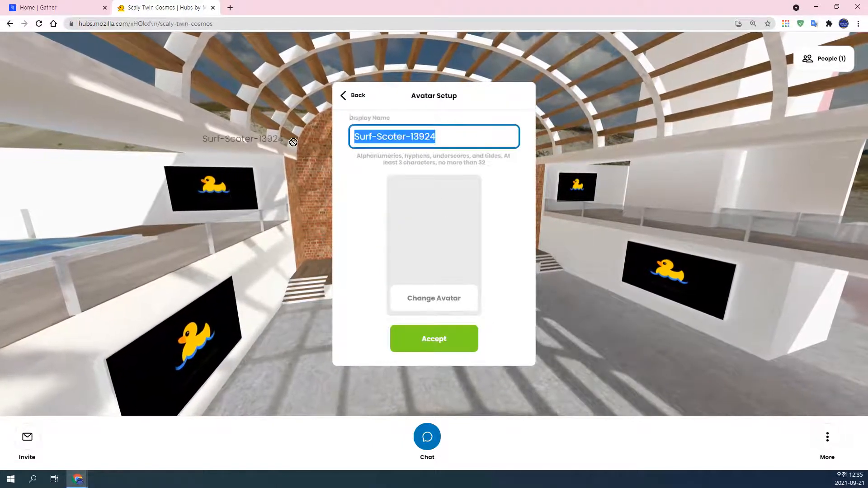
{"action": "type", "text": "leekijung"}
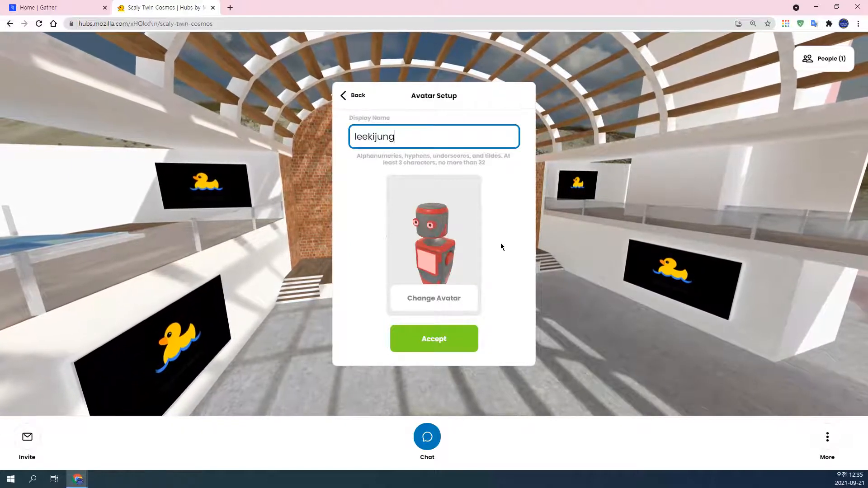
Step: Browse the avatar creation form and the My Avatars, Featured and Newest collections, and choose the MC Duck avatar
{"action": "left_click", "coordinate": [439, 297]}
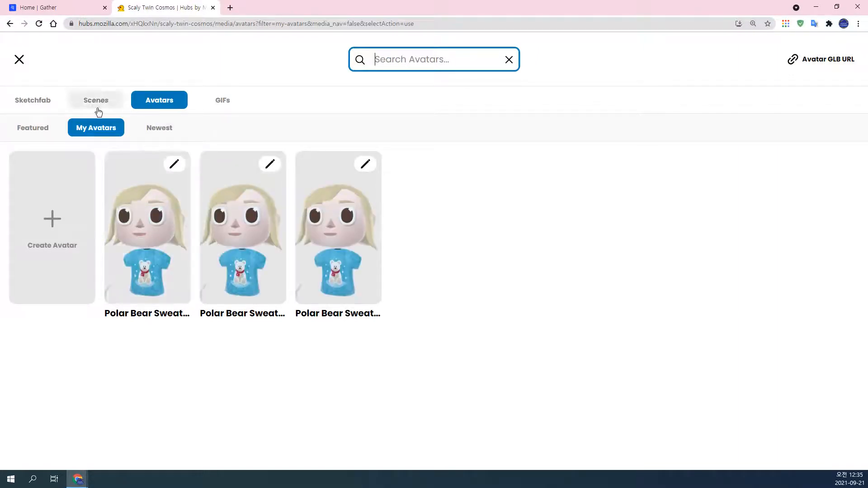
{"action": "left_click", "coordinate": [54, 237]}
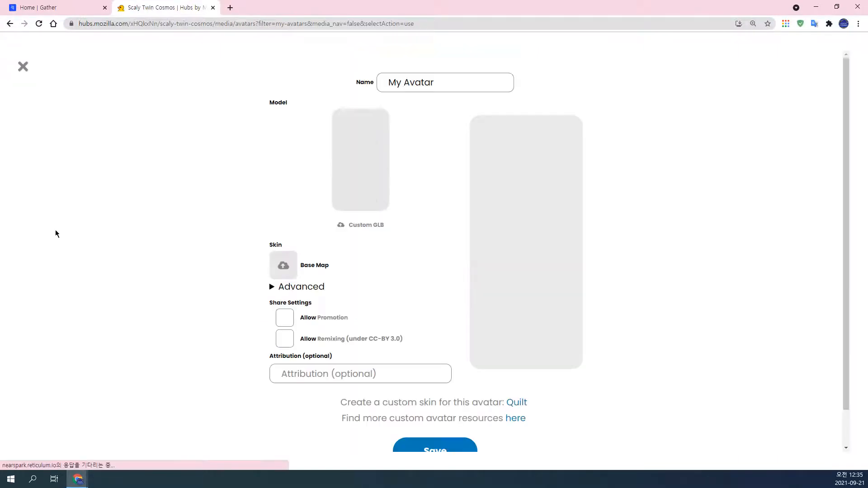
{"action": "left_click", "coordinate": [22, 69]}
{"action": "left_click", "coordinate": [42, 130]}
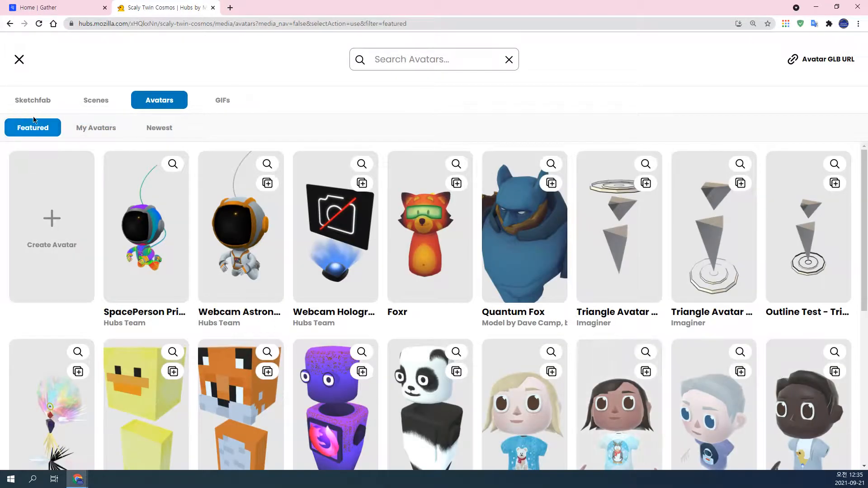
{"action": "left_click", "coordinate": [100, 130]}
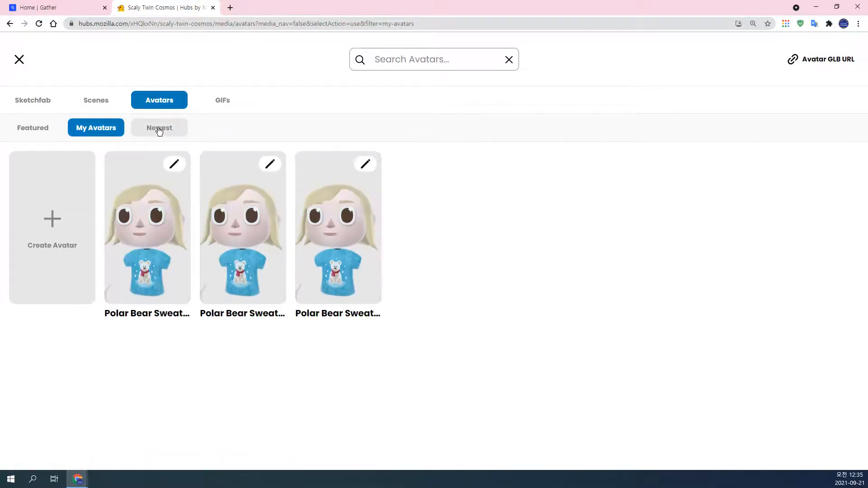
{"action": "left_click", "coordinate": [159, 131]}
{"action": "scroll", "coordinate": [622, 312], "scroll_direction": "down", "scroll_amount": 2}
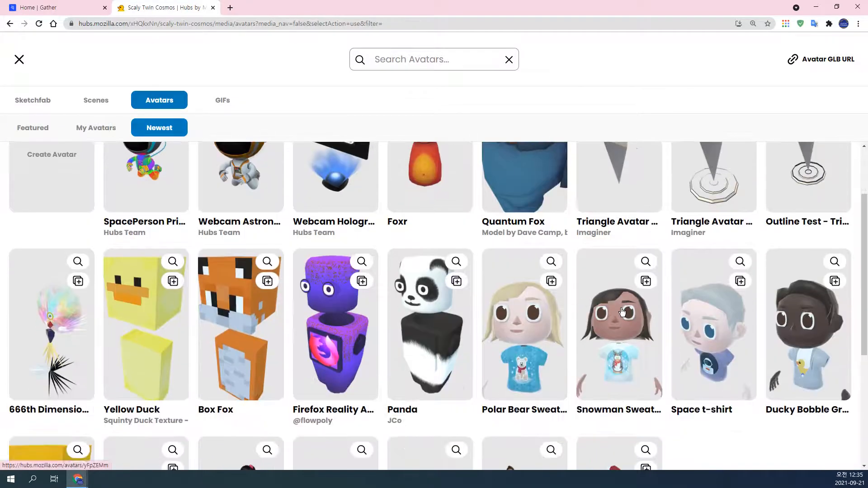
{"action": "scroll", "coordinate": [622, 311], "scroll_direction": "down", "scroll_amount": 4}
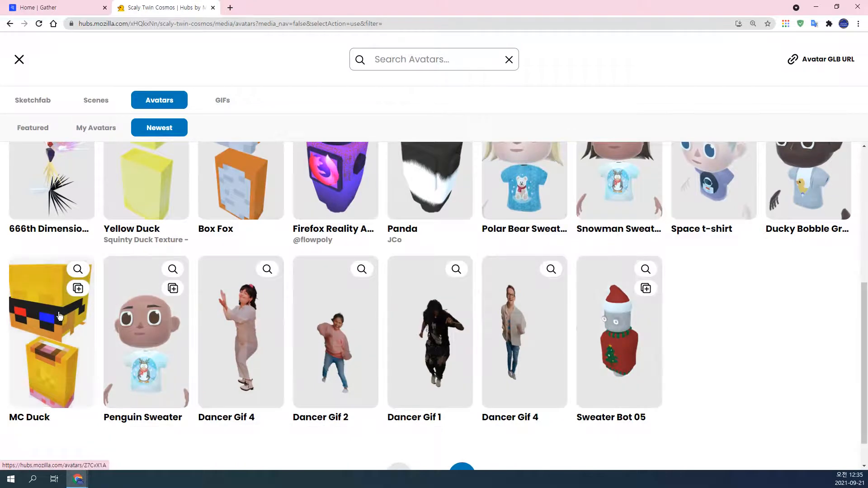
{"action": "left_click", "coordinate": [50, 348]}
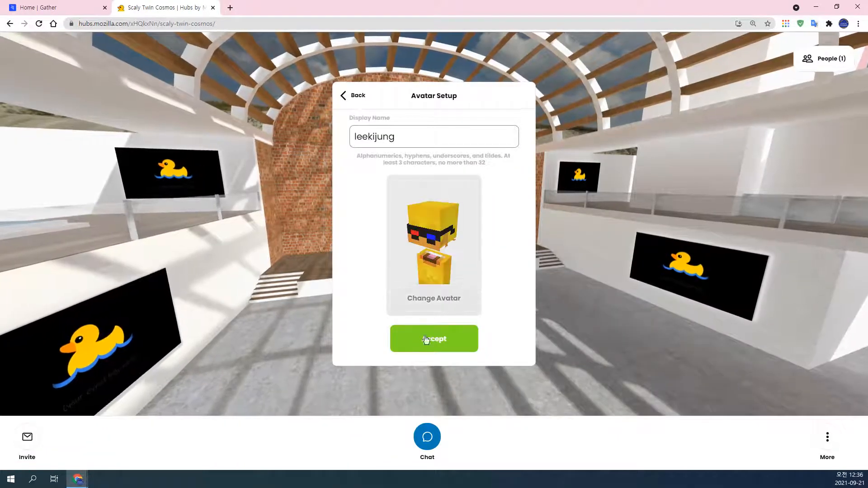
Step: Accept the avatar setup and enter the room with the microphone muted
{"action": "left_click", "coordinate": [444, 338]}
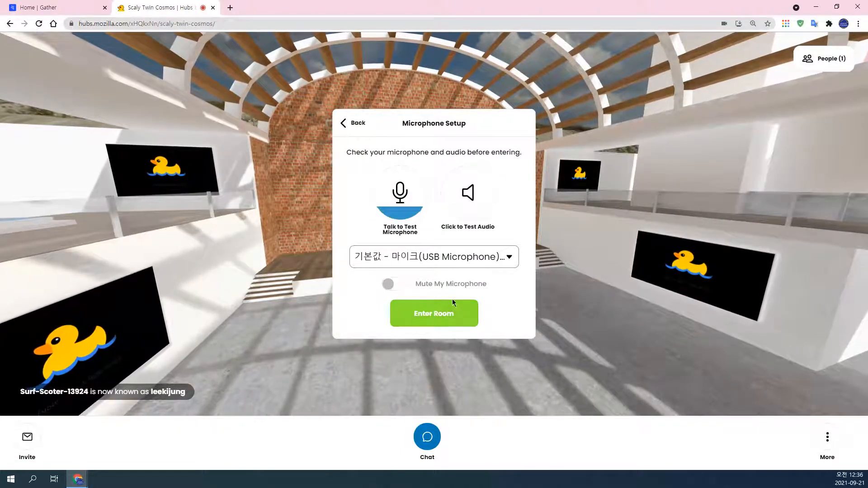
{"action": "left_click", "coordinate": [391, 284]}
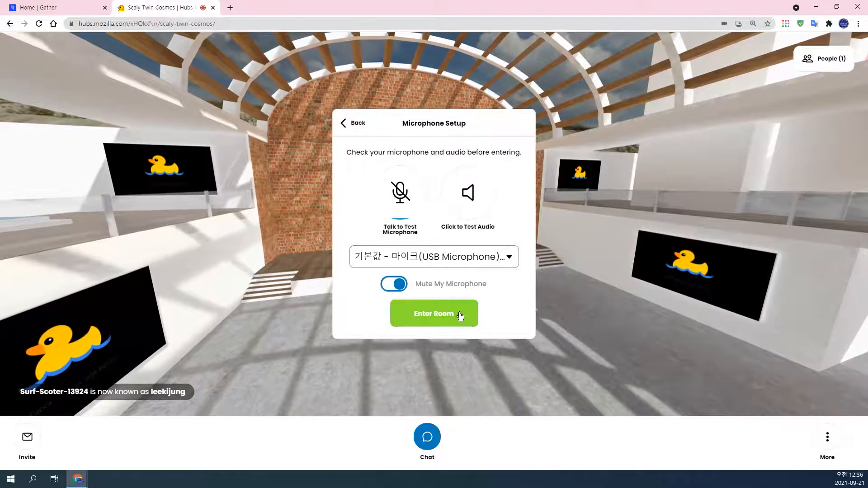
{"action": "left_click", "coordinate": [459, 312]}
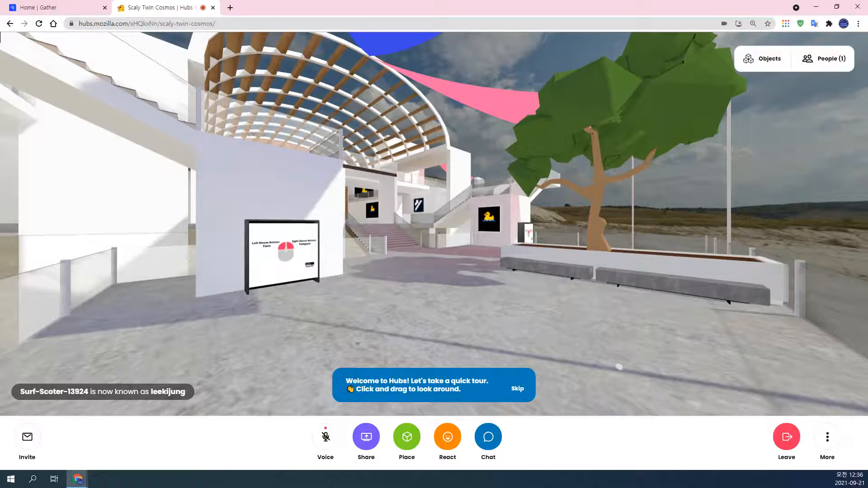
Step: Walk the avatar across the plaza and into the covered hall, turning the view along the way
{"action": "key", "text": "w"}
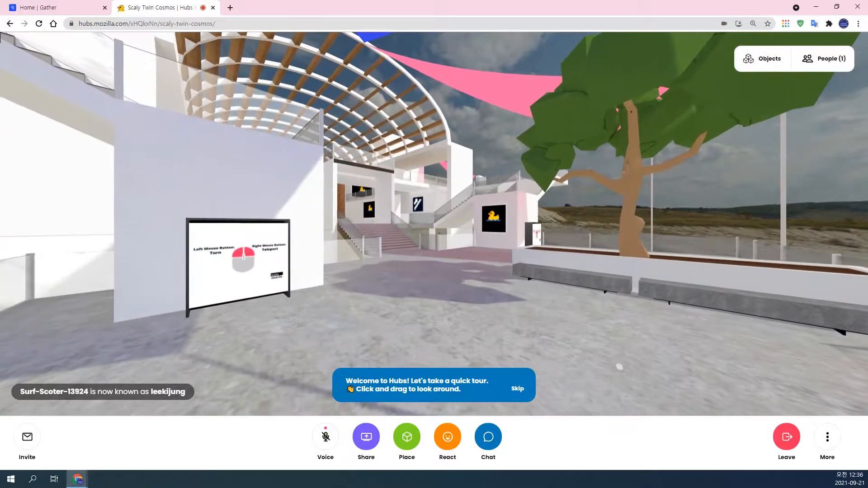
{"action": "key", "text": "w"}
{"action": "key", "text": "w"}
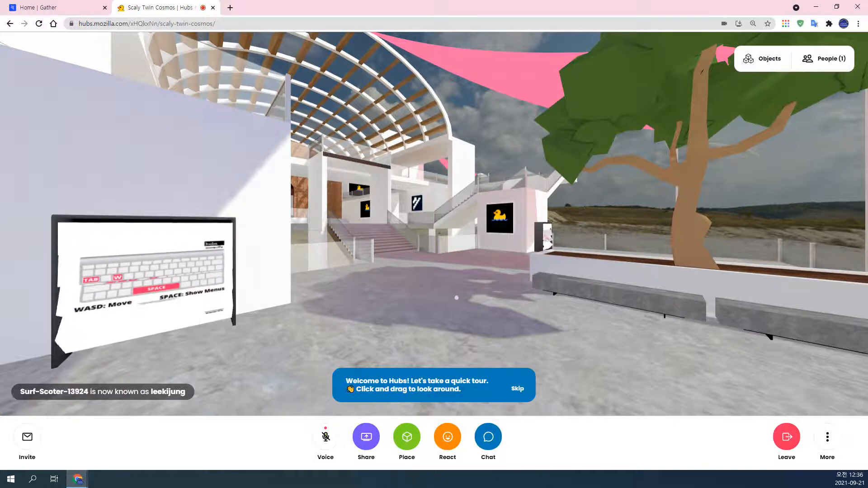
{"action": "left_click", "coordinate": [418, 304]}
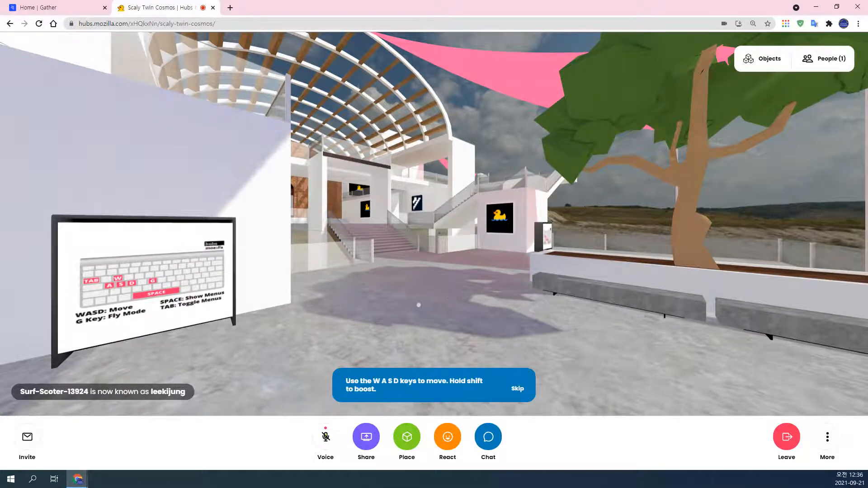
{"action": "left_click_drag", "start_coordinate": [420, 274], "coordinate": [345, 274]}
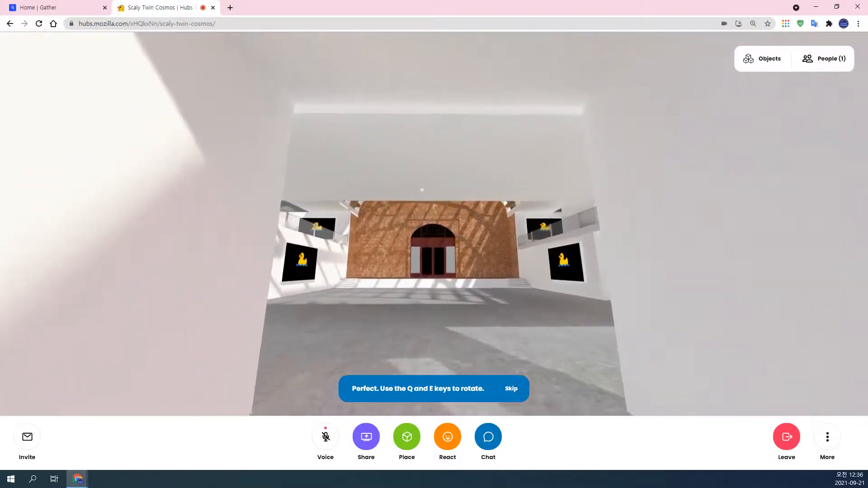
{"action": "key", "text": "w"}
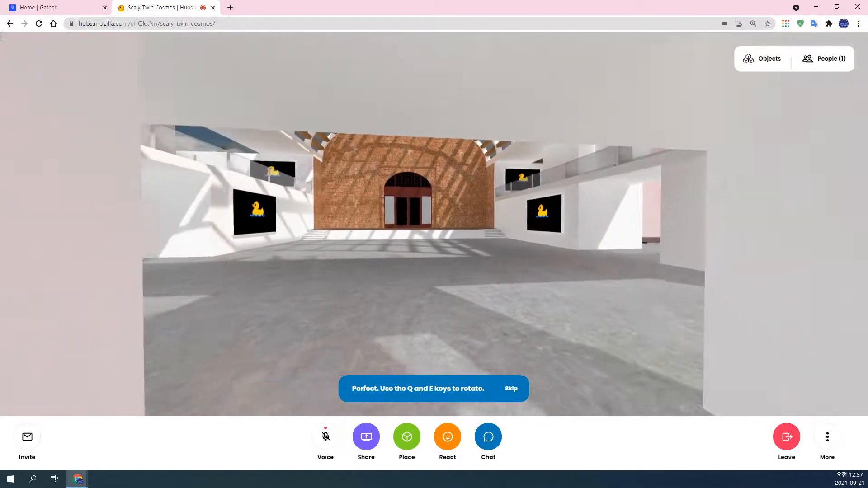
Step: Turn the avatar around to face the outdoor plaza, walk up to the tree and rotate past it
{"action": "key", "text": "e"}
{"action": "key", "text": "e"}
{"action": "key", "text": "e"}
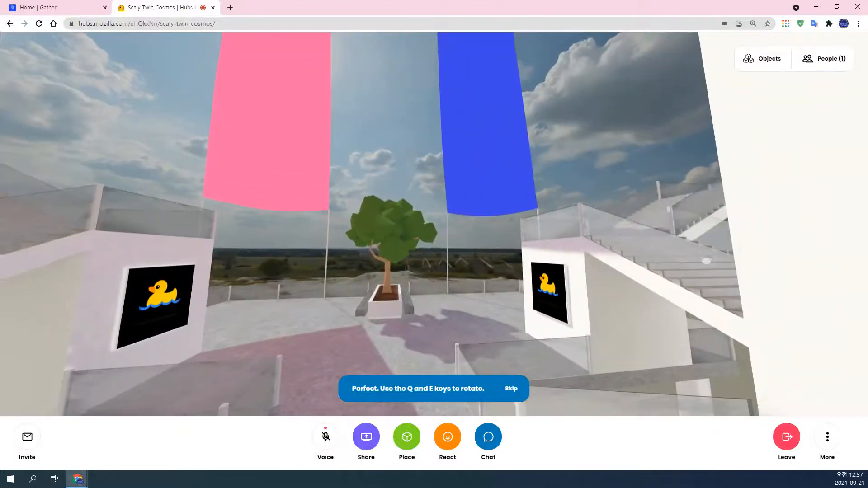
{"action": "key", "text": "w"}
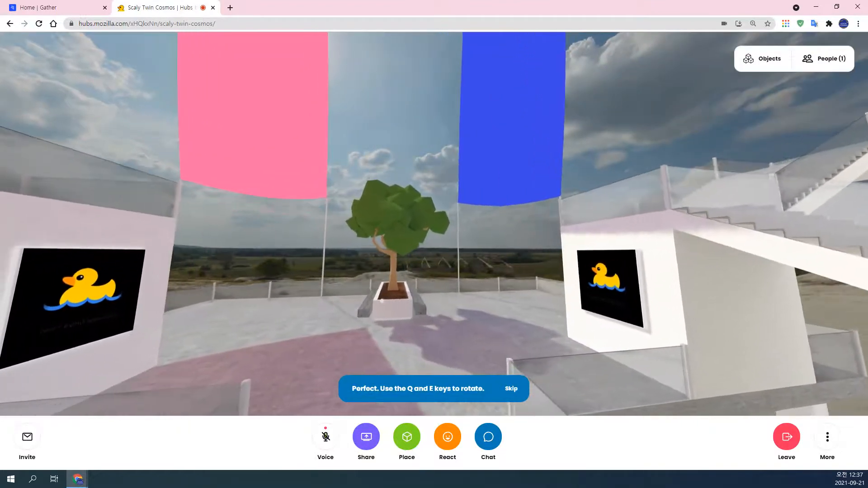
{"action": "key", "text": "w"}
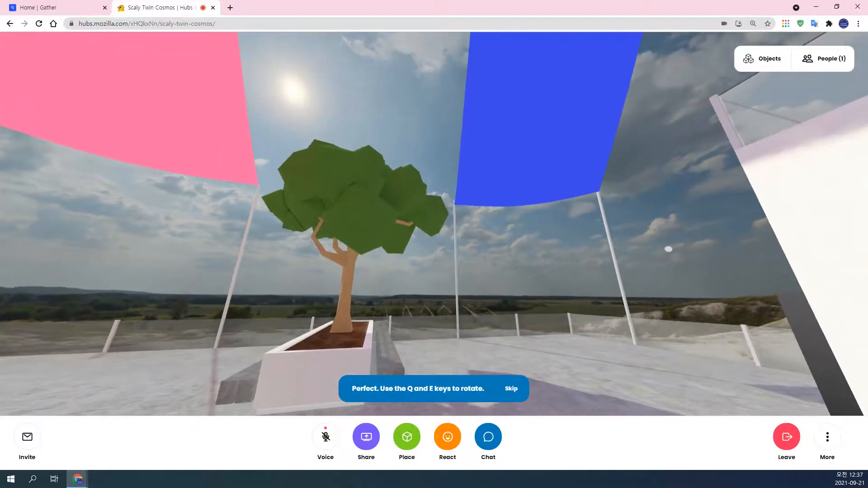
{"action": "key", "text": "q"}
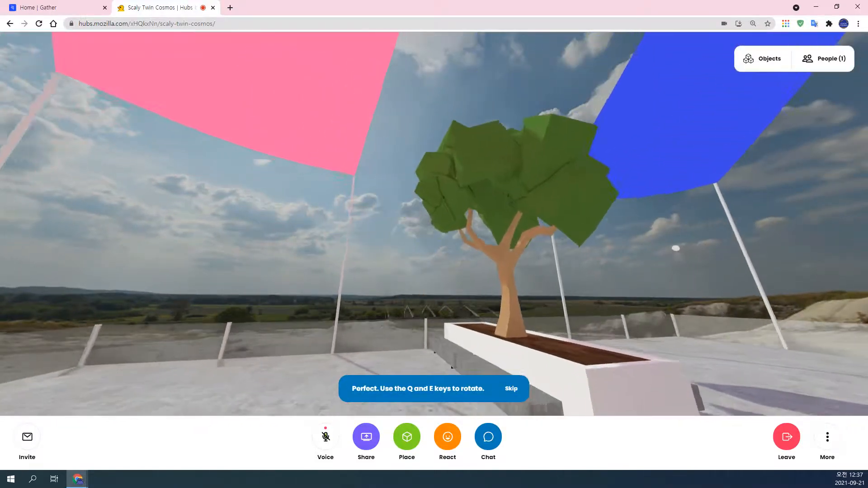
{"action": "key", "text": "w"}
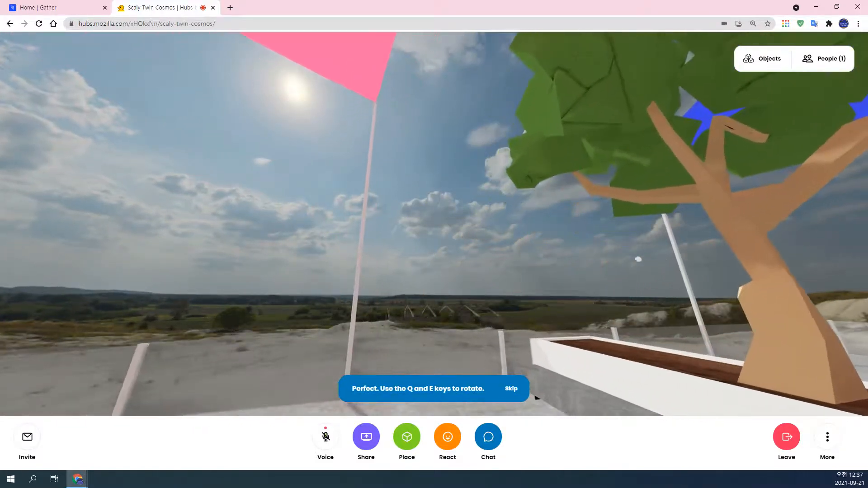
{"action": "key", "text": "q"}
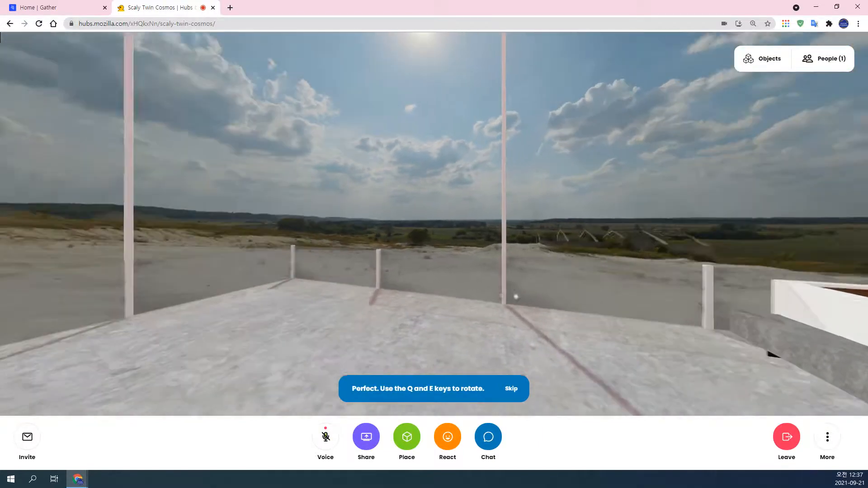
Step: Rotate the avatar past the tree until it faces the arched building's entrance and the keyboard controls sign
{"action": "key", "text": "e"}
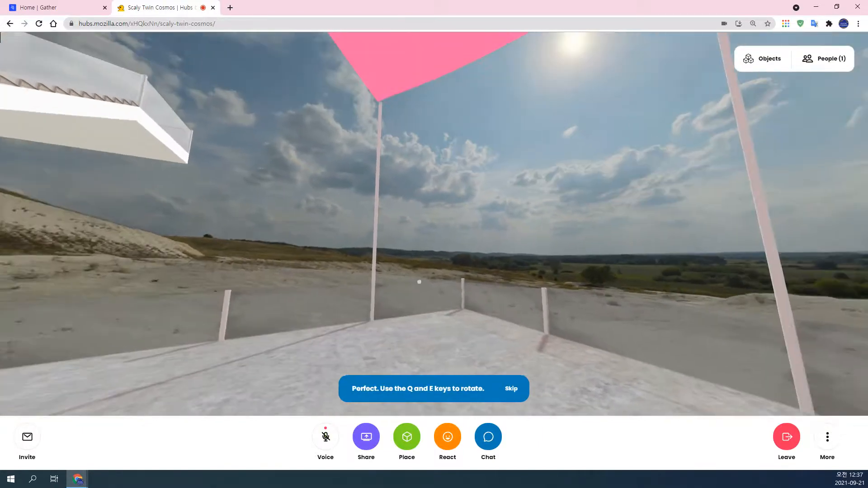
{"action": "key", "text": "e"}
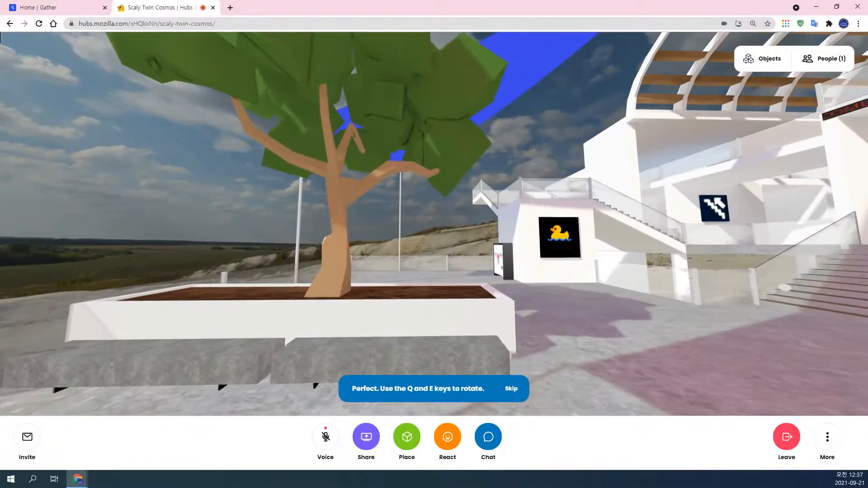
{"action": "key", "text": "e"}
{"action": "key", "text": "e"}
{"action": "key", "text": "e"}
{"action": "key", "text": "e"}
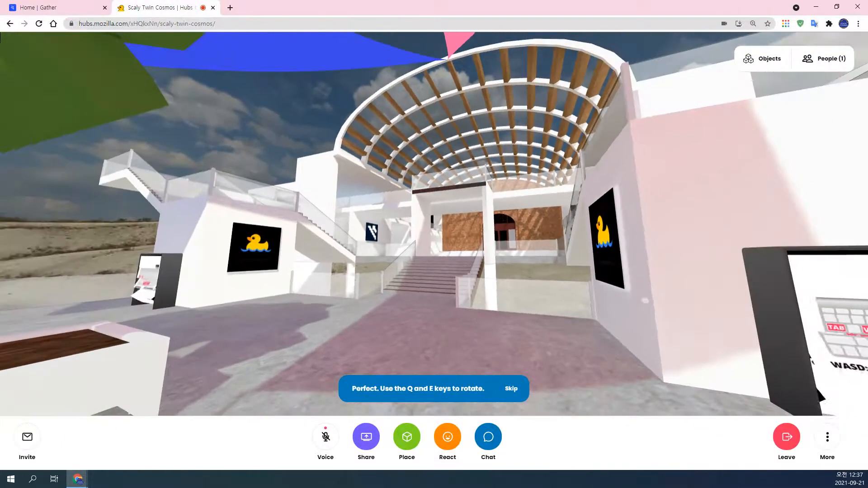
{"action": "key", "text": "e"}
{"action": "key", "text": "e"}
{"action": "key", "text": "e"}
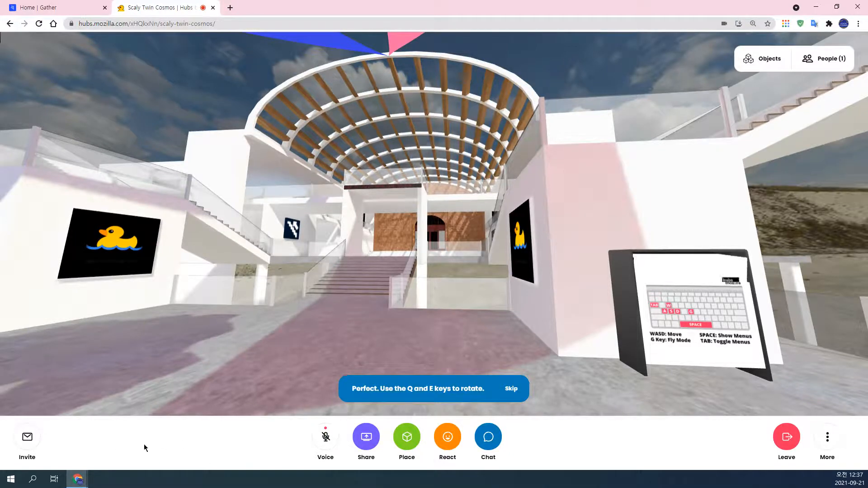
Step: Open the room's invite options, copy the room link and close them
{"action": "left_click", "coordinate": [28, 442]}
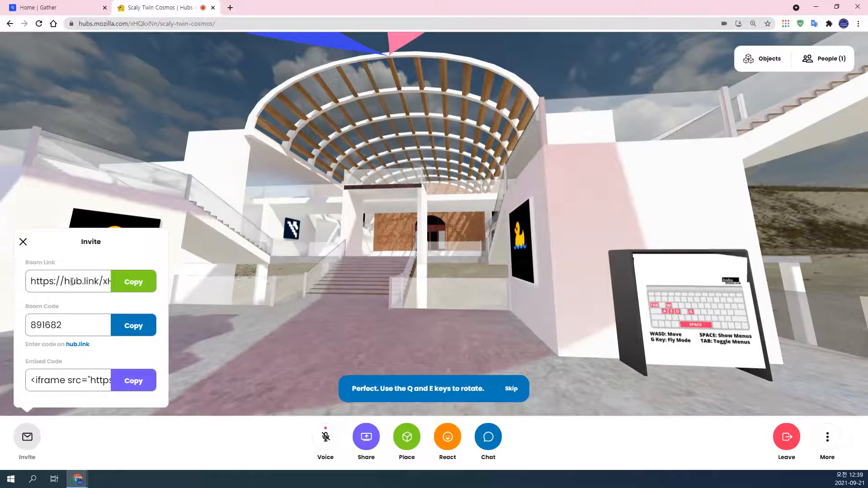
{"action": "left_click", "coordinate": [122, 294]}
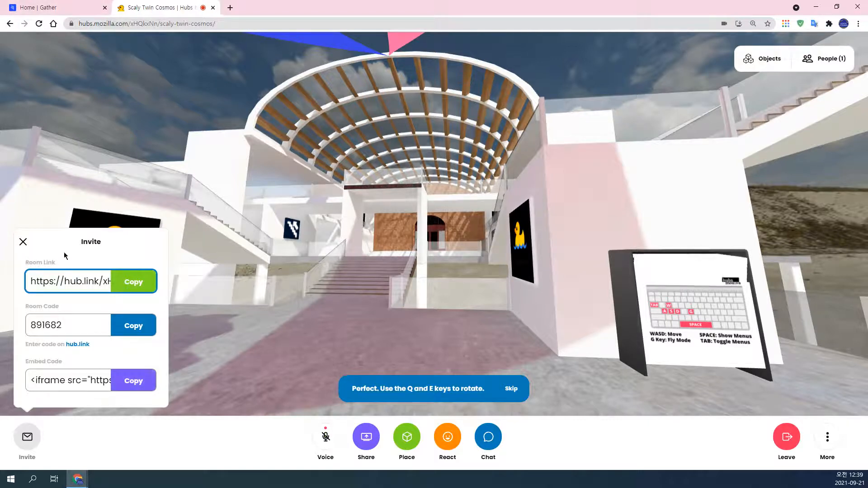
{"action": "left_click", "coordinate": [23, 244]}
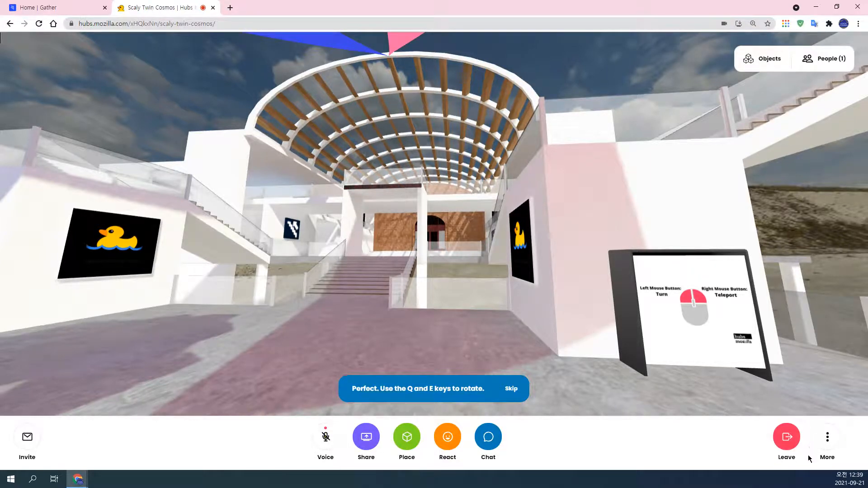
Step: Add the current room to the favorites and open the audio preferences
{"action": "left_click", "coordinate": [828, 441]}
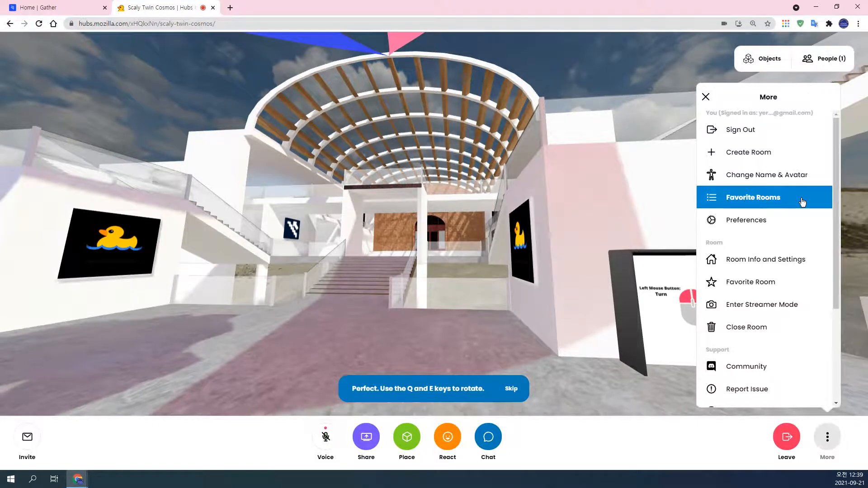
{"action": "left_click", "coordinate": [729, 285]}
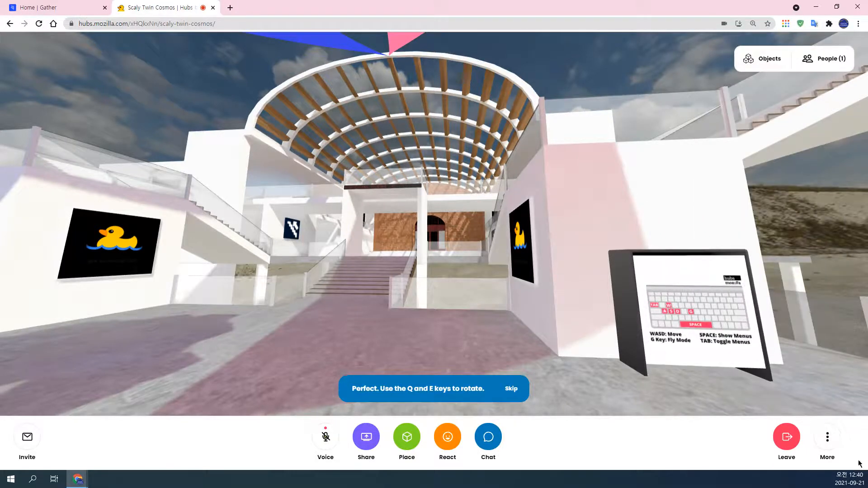
{"action": "left_click", "coordinate": [827, 440]}
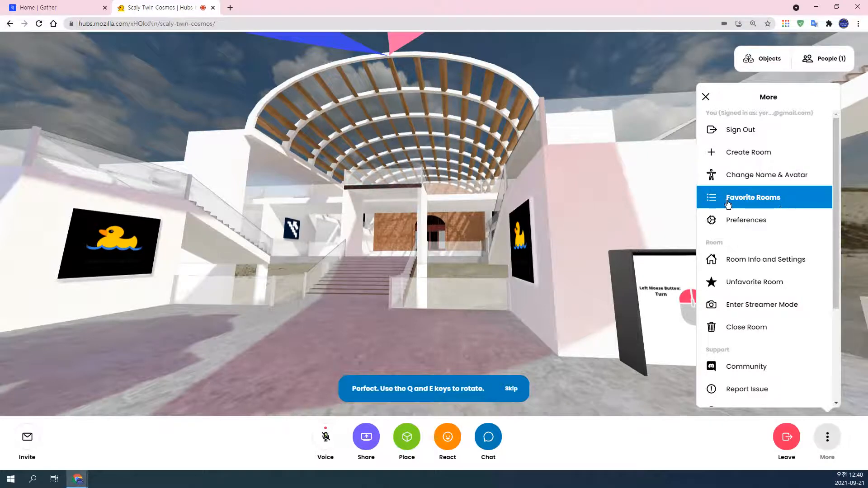
{"action": "left_click", "coordinate": [763, 224]}
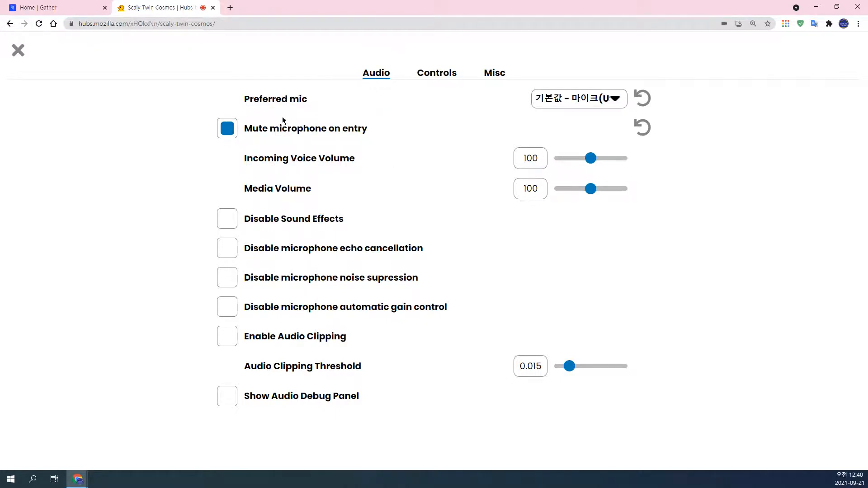
Step: Show the controls preferences and examine their movement and touchscreen sections
{"action": "mouse_move", "coordinate": [597, 157]}
{"action": "left_mouse_down"}
{"action": "mouse_move", "coordinate": [580, 164]}
{"action": "mouse_move", "coordinate": [590, 162]}
{"action": "left_mouse_up"}
{"action": "left_click", "coordinate": [445, 77]}
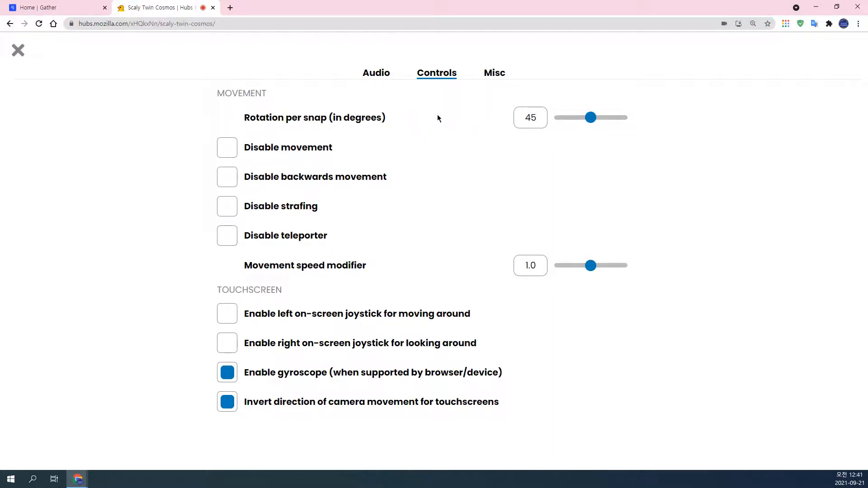
{"action": "left_click_drag", "start_coordinate": [218, 96], "coordinate": [270, 95]}
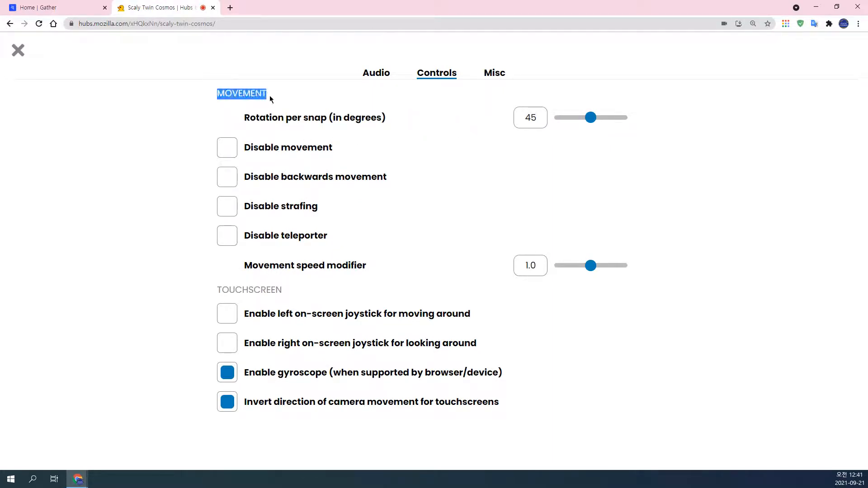
{"action": "left_click", "coordinate": [279, 297]}
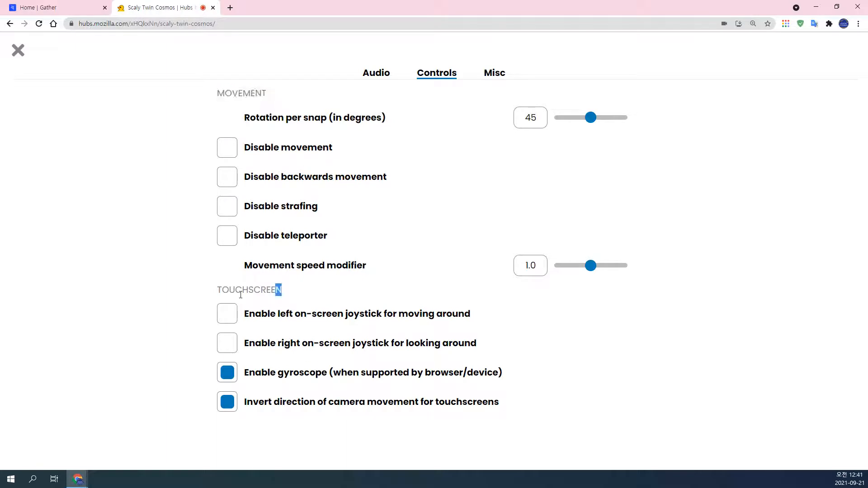
{"action": "double_click", "coordinate": [234, 289]}
{"action": "left_click", "coordinate": [465, 168]}
{"action": "double_click", "coordinate": [243, 92]}
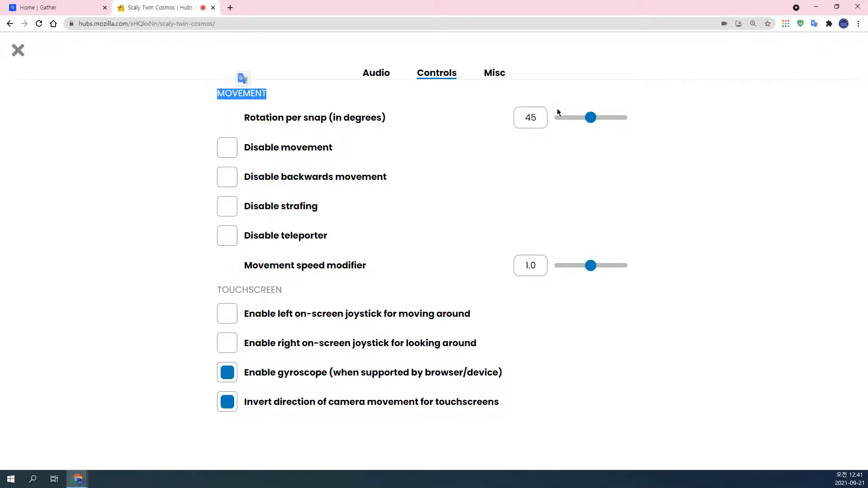
Step: Set the rotation per snap to 25 degrees, lower the movement speed modifier and close the preferences
{"action": "left_click", "coordinate": [591, 118]}
{"action": "left_click_drag", "start_coordinate": [585, 125], "coordinate": [573, 122]}
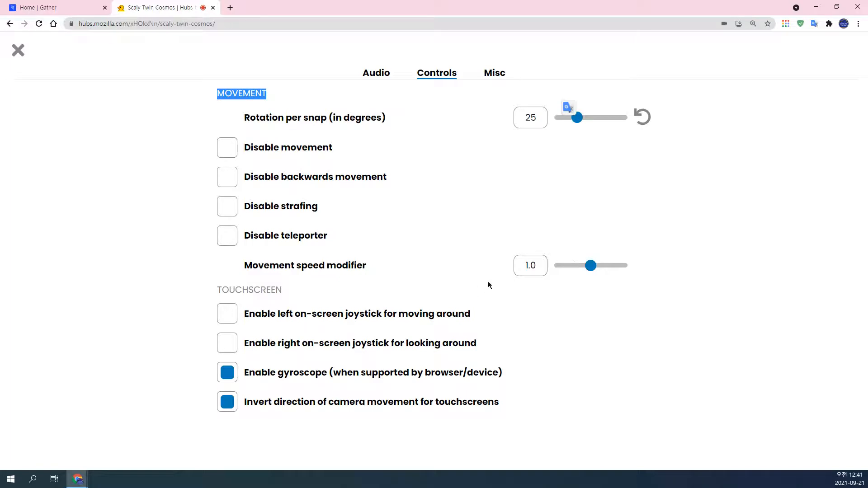
{"action": "left_click_drag", "start_coordinate": [247, 266], "coordinate": [341, 268]}
{"action": "left_click", "coordinate": [370, 273]}
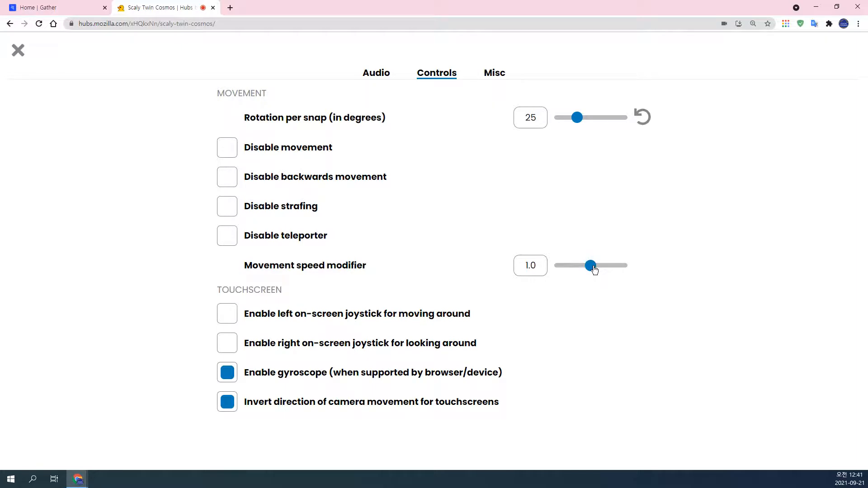
{"action": "left_click_drag", "start_coordinate": [593, 267], "coordinate": [569, 268]}
{"action": "left_click", "coordinate": [19, 52]}
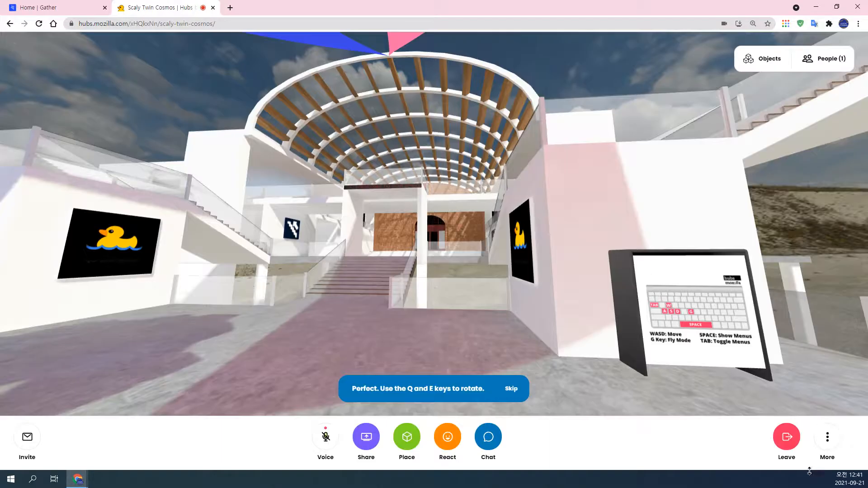
Step: Open the room's info and settings and examine its name and scene
{"action": "left_click", "coordinate": [827, 441]}
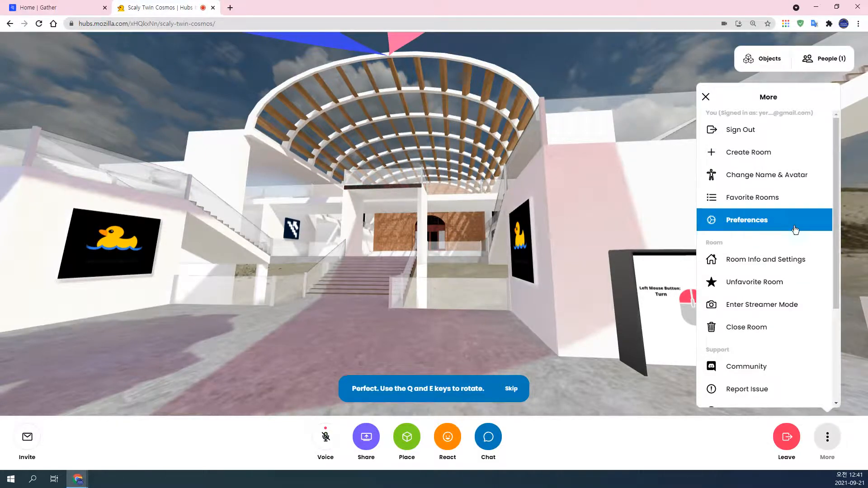
{"action": "left_click", "coordinate": [796, 265]}
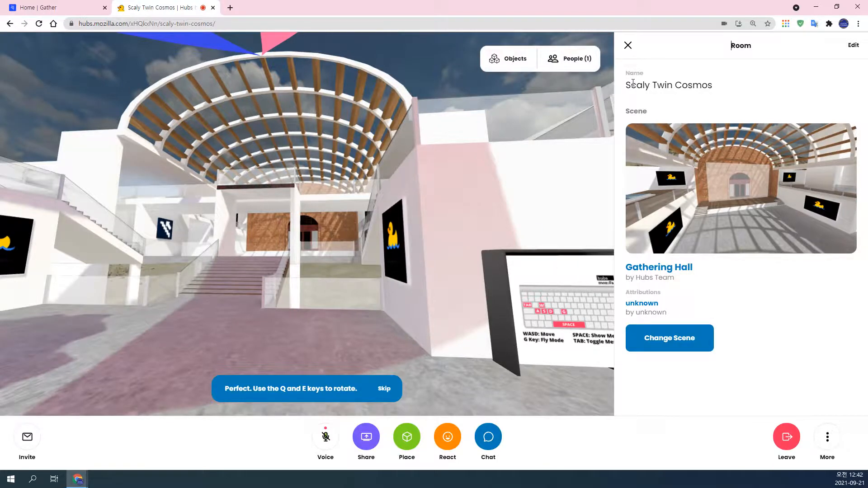
{"action": "left_click_drag", "start_coordinate": [657, 86], "coordinate": [719, 92]}
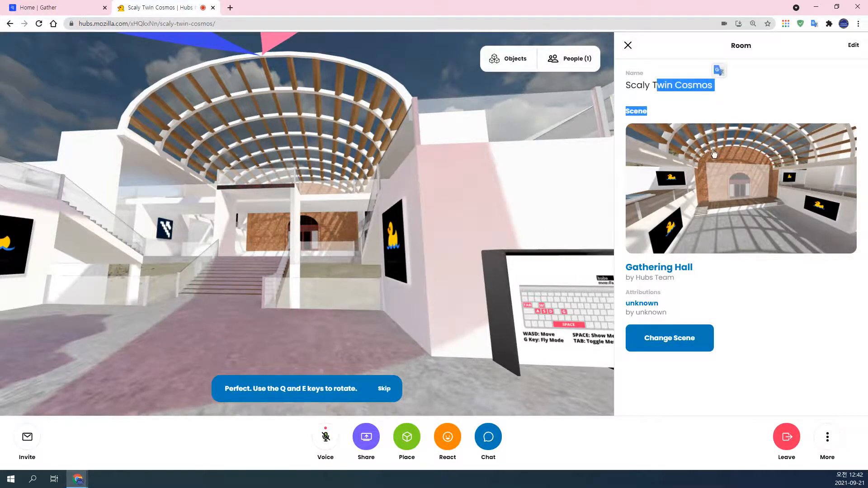
{"action": "left_click", "coordinate": [724, 109]}
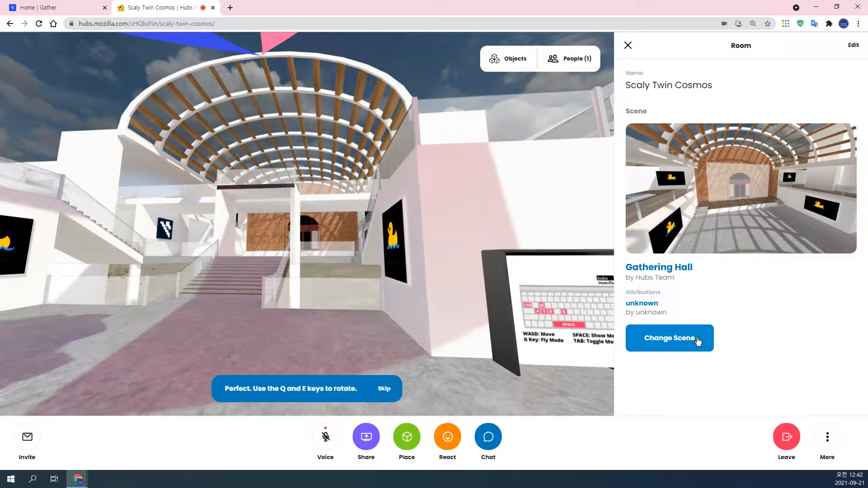
Step: Start changing the room's scene and browse the featured scenes through to the fourth page
{"action": "left_click", "coordinate": [671, 339]}
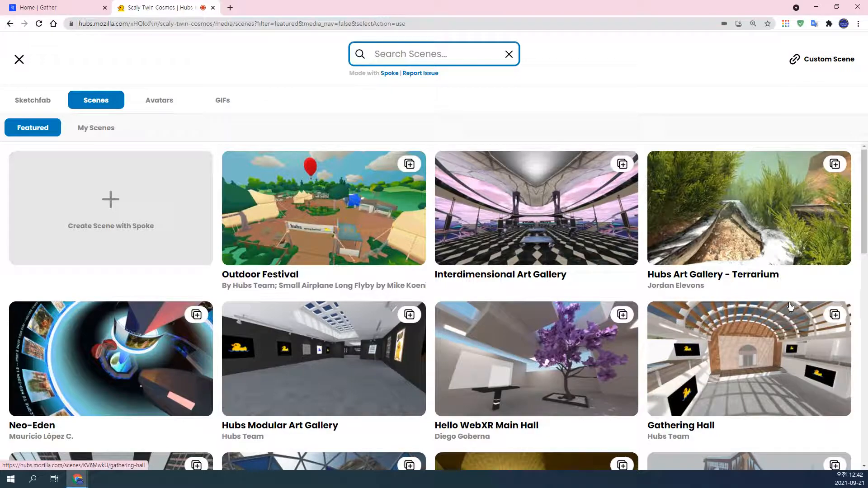
{"action": "scroll", "coordinate": [793, 296], "scroll_direction": "down", "scroll_amount": 8}
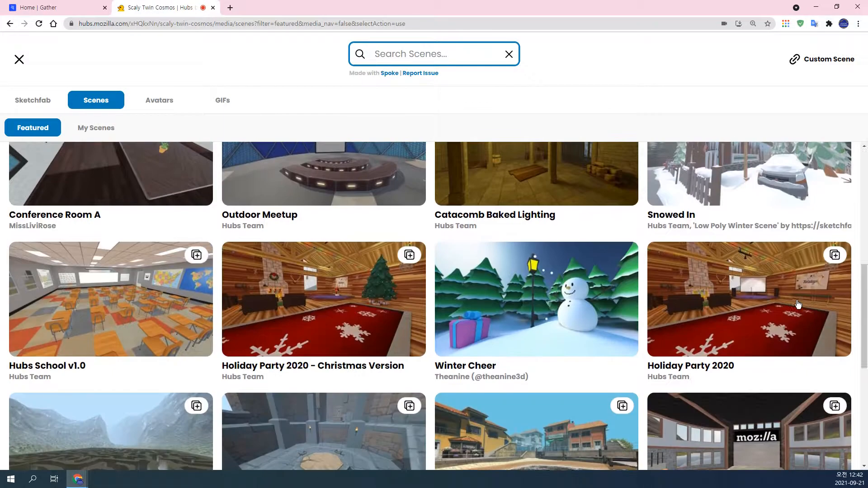
{"action": "scroll", "coordinate": [798, 304], "scroll_direction": "down", "scroll_amount": 7}
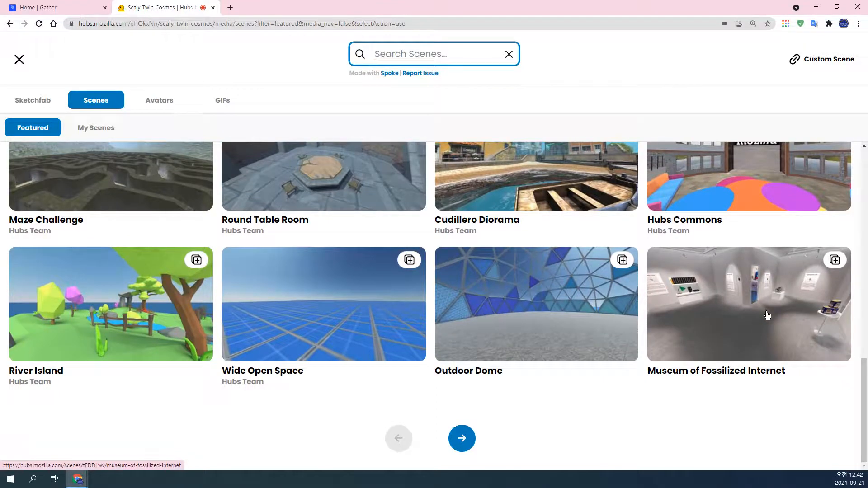
{"action": "left_click", "coordinate": [461, 438]}
{"action": "scroll", "coordinate": [587, 361], "scroll_direction": "down", "scroll_amount": 14}
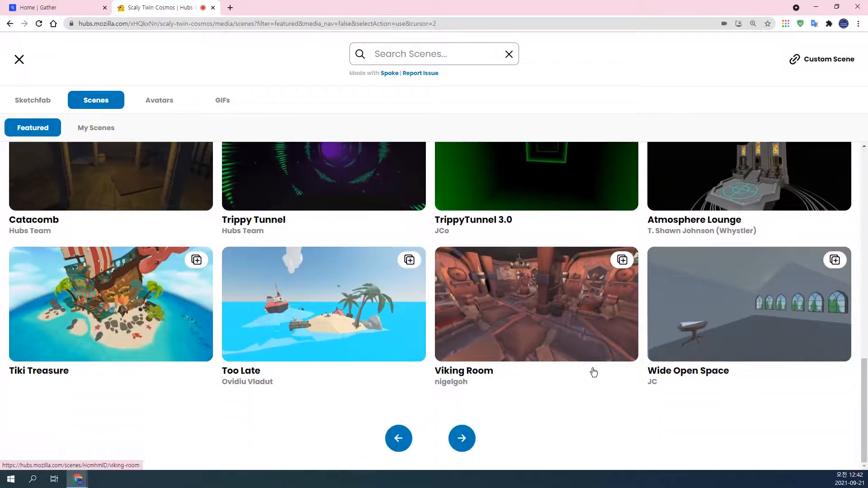
{"action": "left_click", "coordinate": [462, 438]}
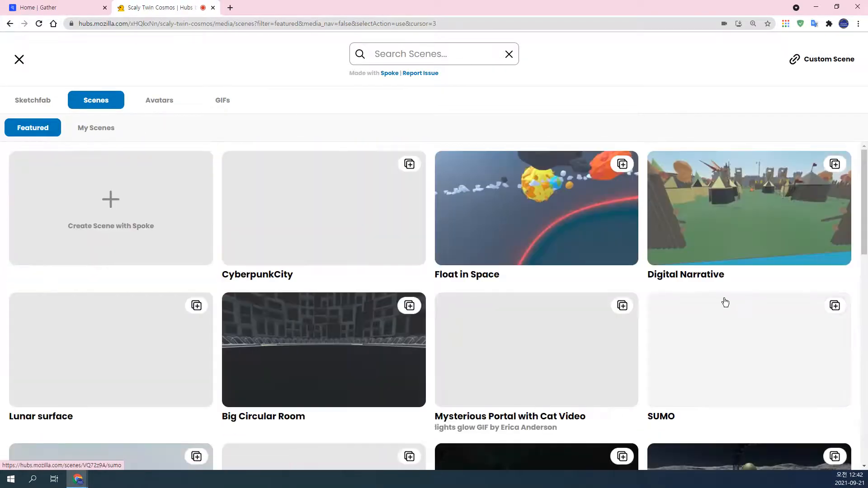
{"action": "scroll", "coordinate": [723, 303], "scroll_direction": "down", "scroll_amount": 4}
{"action": "scroll", "coordinate": [732, 302], "scroll_direction": "down", "scroll_amount": 3}
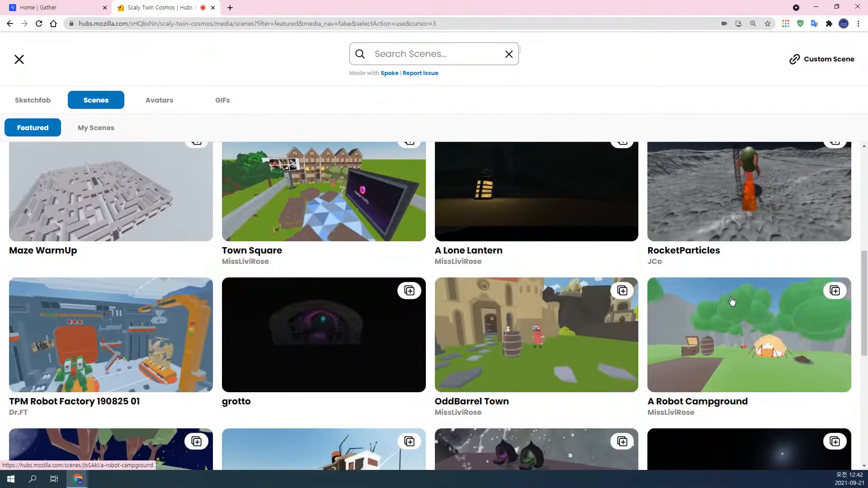
{"action": "scroll", "coordinate": [731, 301], "scroll_direction": "down", "scroll_amount": 7}
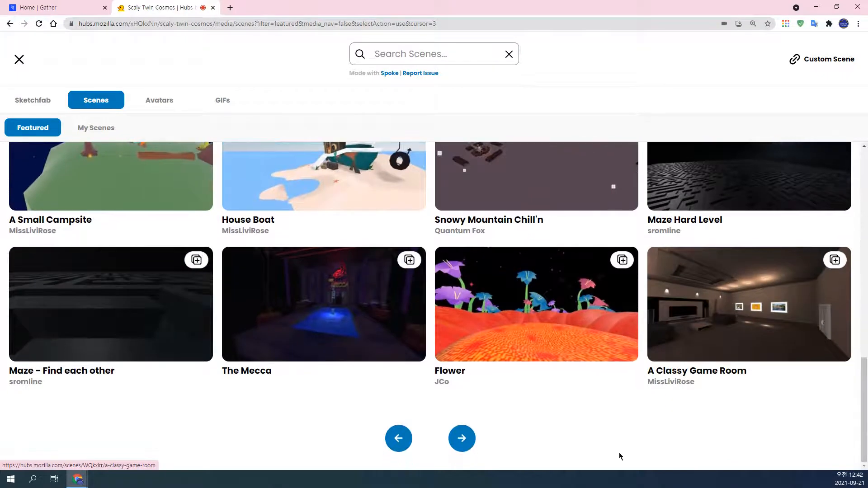
{"action": "left_click", "coordinate": [463, 439]}
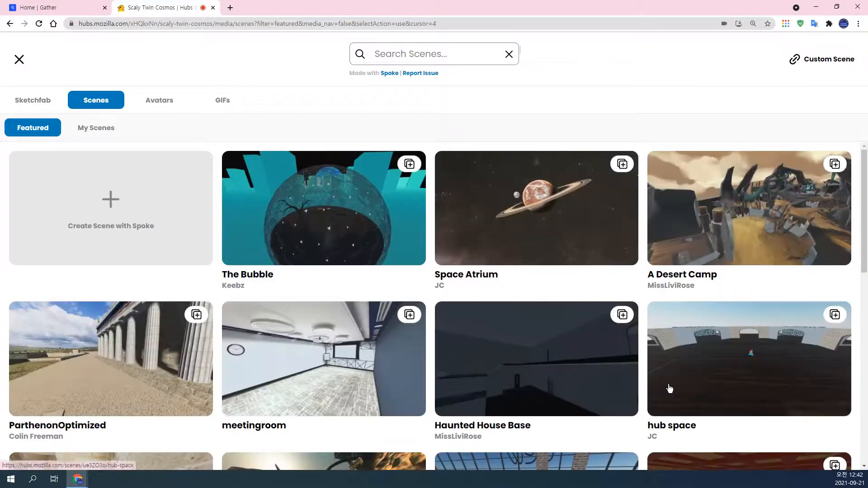
{"action": "scroll", "coordinate": [672, 395], "scroll_direction": "down", "scroll_amount": 6}
{"action": "scroll", "coordinate": [679, 397], "scroll_direction": "down", "scroll_amount": 5}
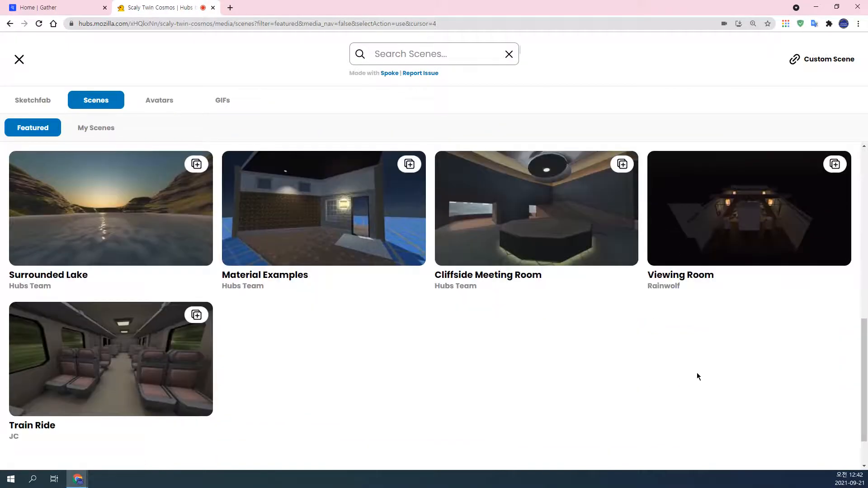
Step: Go back to the first page of featured scenes and change the room's scene to Hubs Commons
{"action": "left_click", "coordinate": [398, 438]}
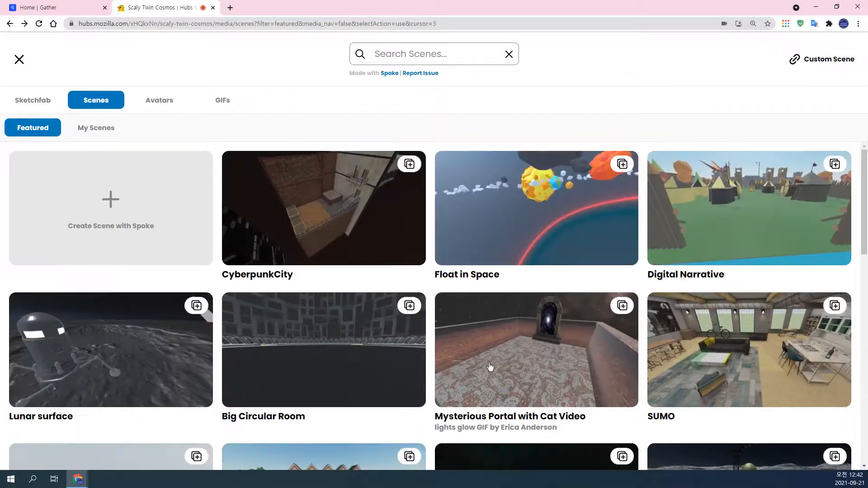
{"action": "scroll", "coordinate": [490, 368], "scroll_direction": "down", "scroll_amount": 10}
{"action": "scroll", "coordinate": [495, 370], "scroll_direction": "down", "scroll_amount": 4}
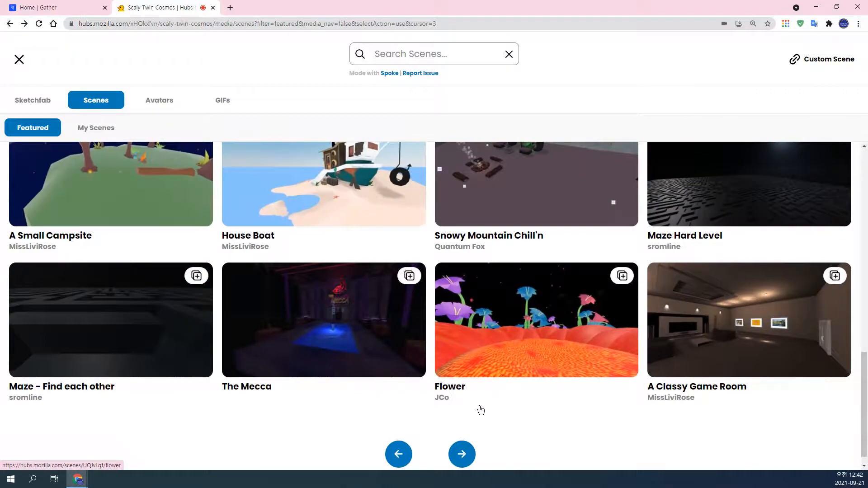
{"action": "left_click", "coordinate": [398, 454]}
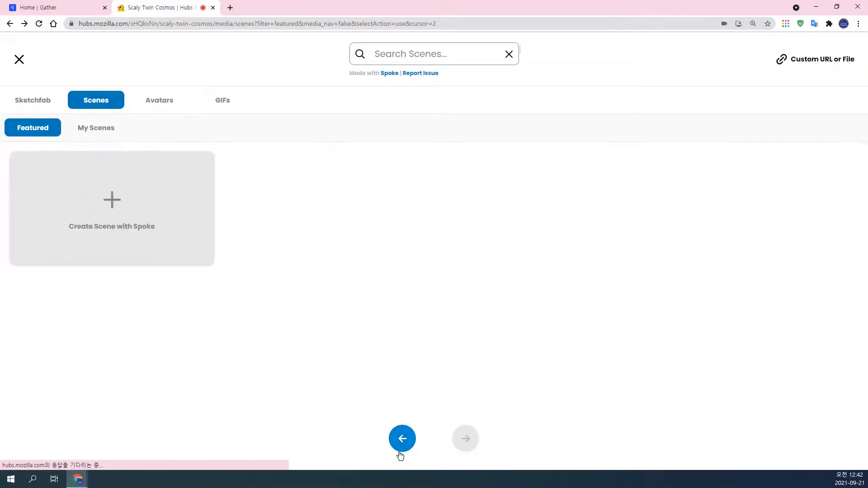
{"action": "scroll", "coordinate": [548, 338], "scroll_direction": "down", "scroll_amount": 4}
{"action": "scroll", "coordinate": [547, 338], "scroll_direction": "down", "scroll_amount": 10}
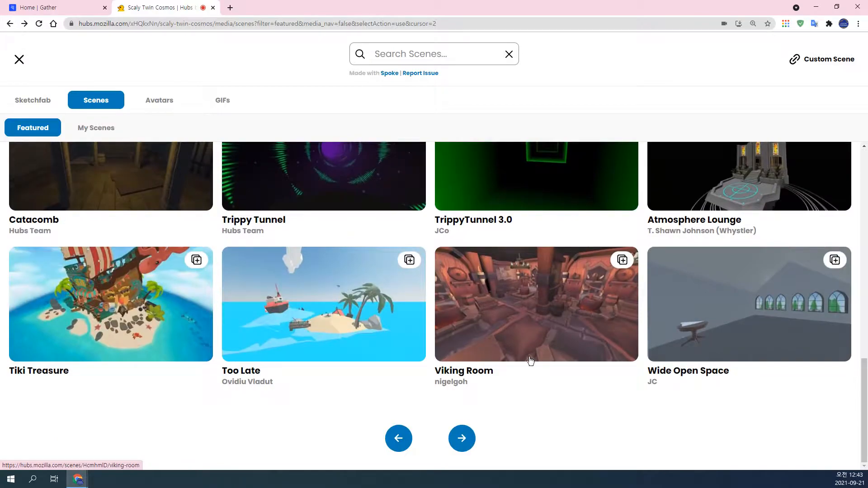
{"action": "left_click", "coordinate": [399, 438]}
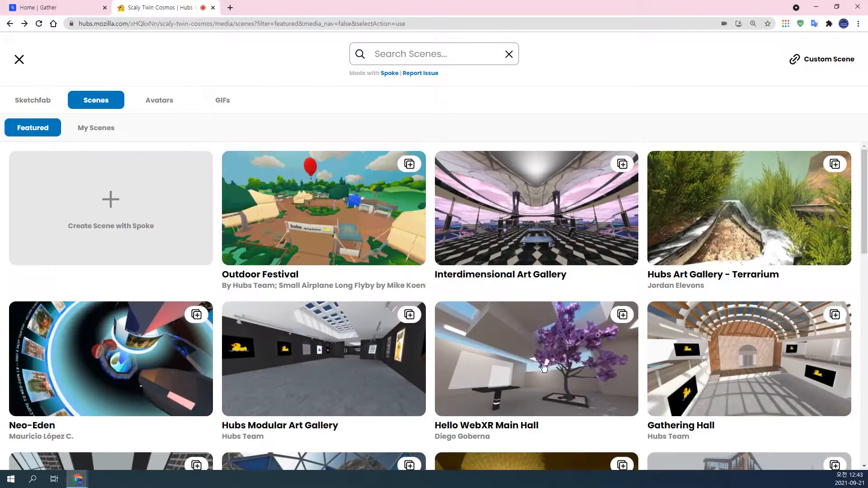
{"action": "scroll", "coordinate": [615, 375], "scroll_direction": "down", "scroll_amount": 3}
{"action": "scroll", "coordinate": [615, 375], "scroll_direction": "down", "scroll_amount": 10}
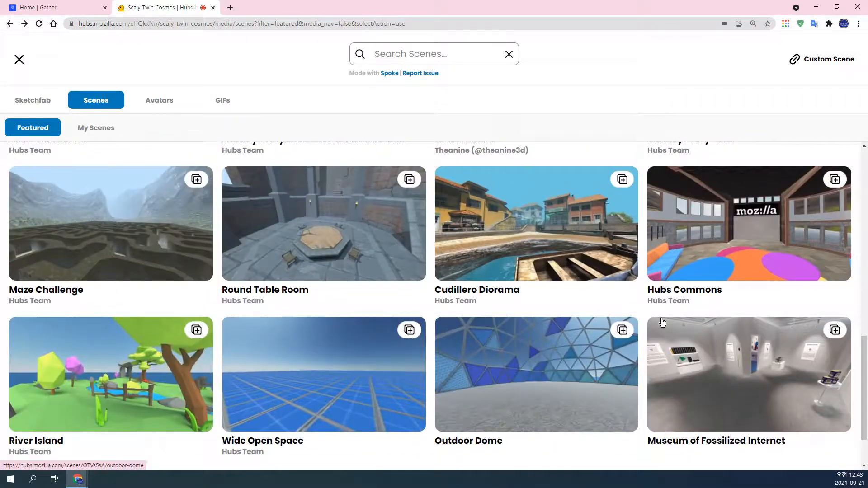
{"action": "left_click", "coordinate": [714, 262]}
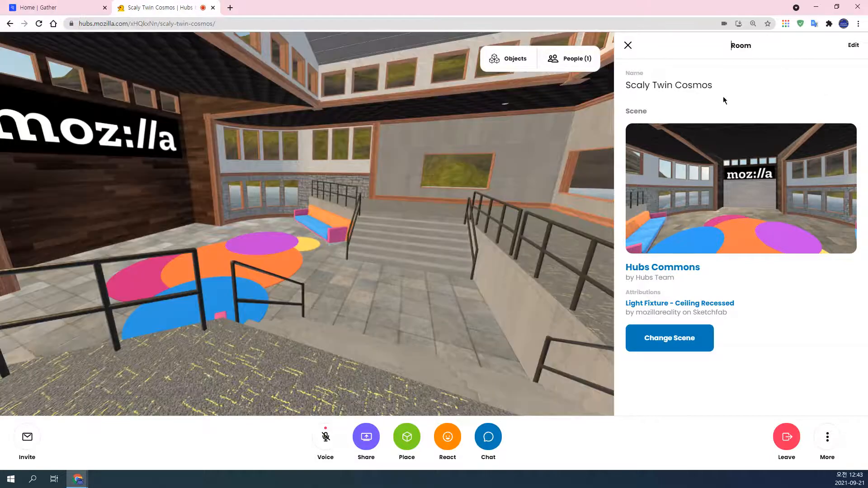
Step: Open the room details for editing and replace the room name with the owner's first name followed by "'s room"
{"action": "left_click", "coordinate": [853, 47]}
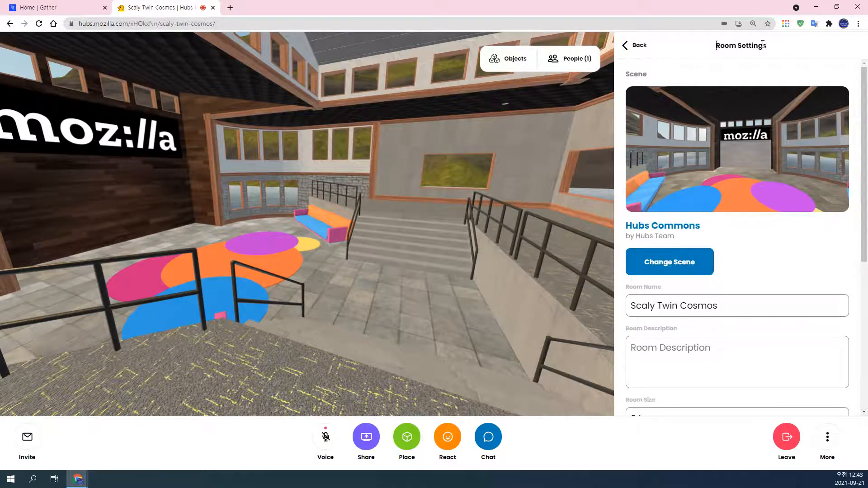
{"action": "left_click_drag", "start_coordinate": [763, 308], "coordinate": [627, 308]}
{"action": "left_click_drag", "start_coordinate": [704, 309], "coordinate": [563, 327]}
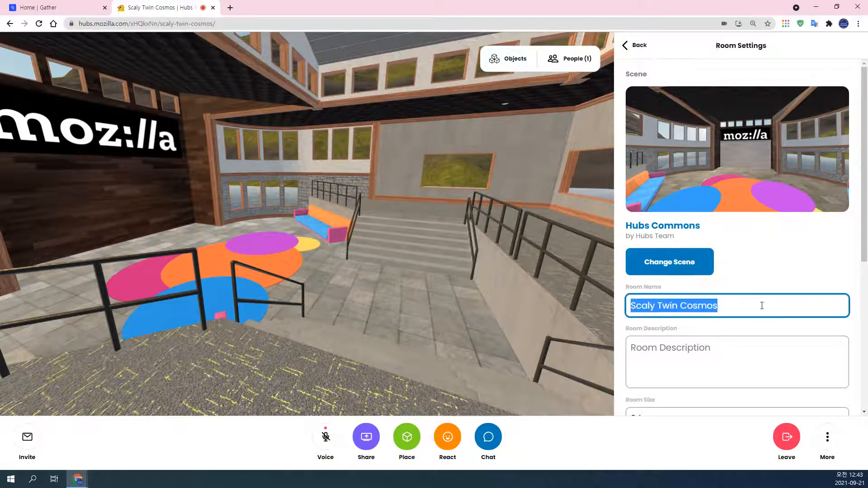
{"action": "type", "text": "kijung's room"}
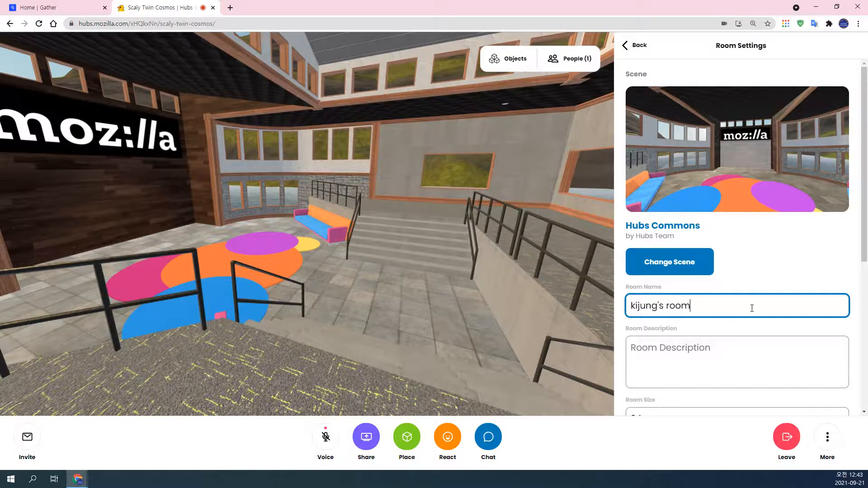
Step: Review the room's description, size, access and member permissions, apply the settings and close the room details
{"action": "left_click", "coordinate": [754, 361]}
{"action": "scroll", "coordinate": [755, 362], "scroll_direction": "down", "scroll_amount": 5}
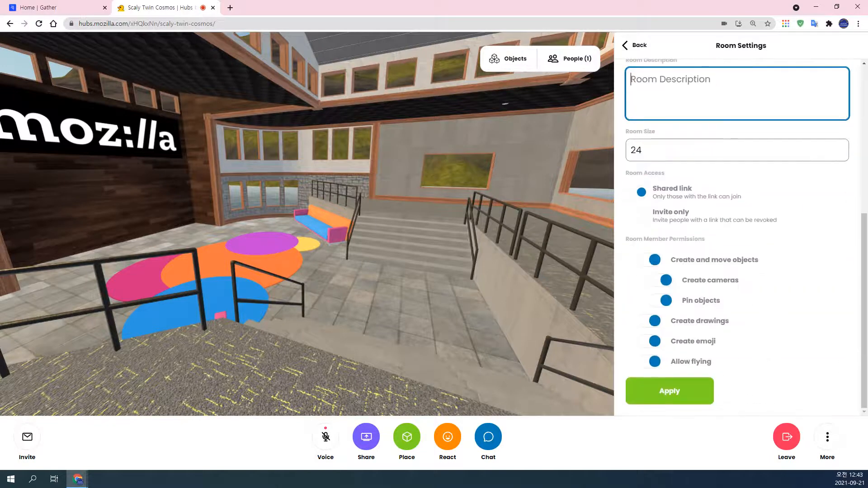
{"action": "double_click", "coordinate": [671, 153]}
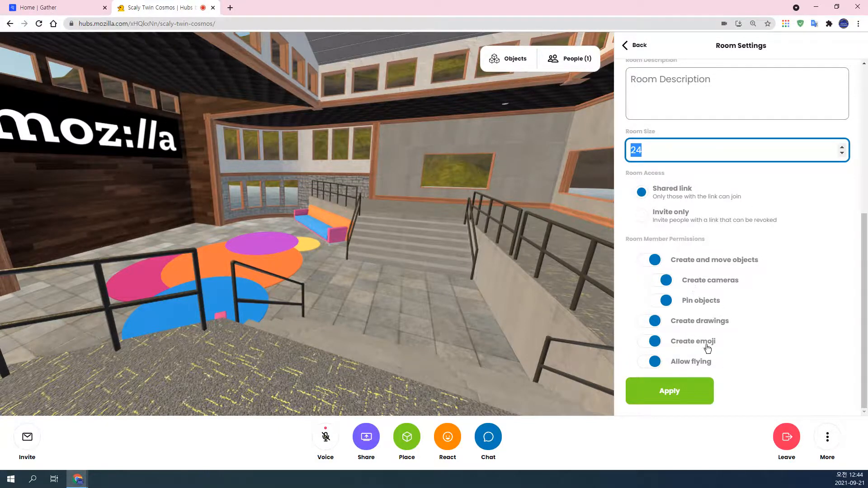
{"action": "left_click", "coordinate": [674, 392]}
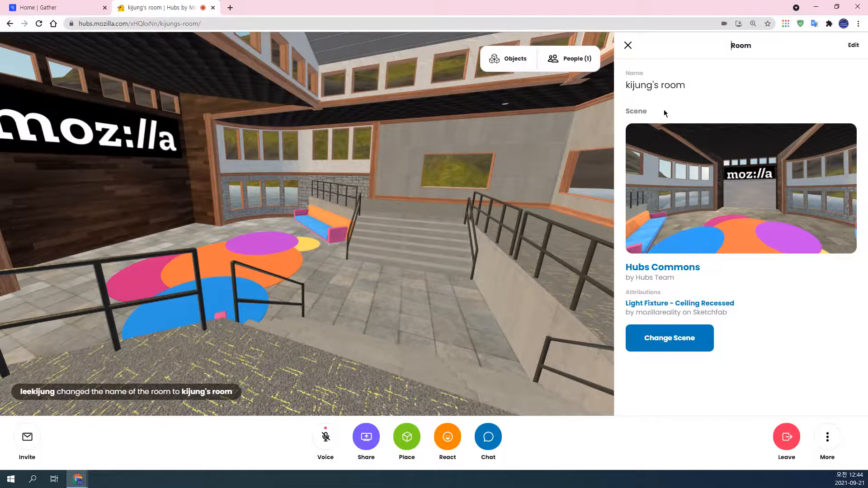
{"action": "left_click", "coordinate": [627, 45]}
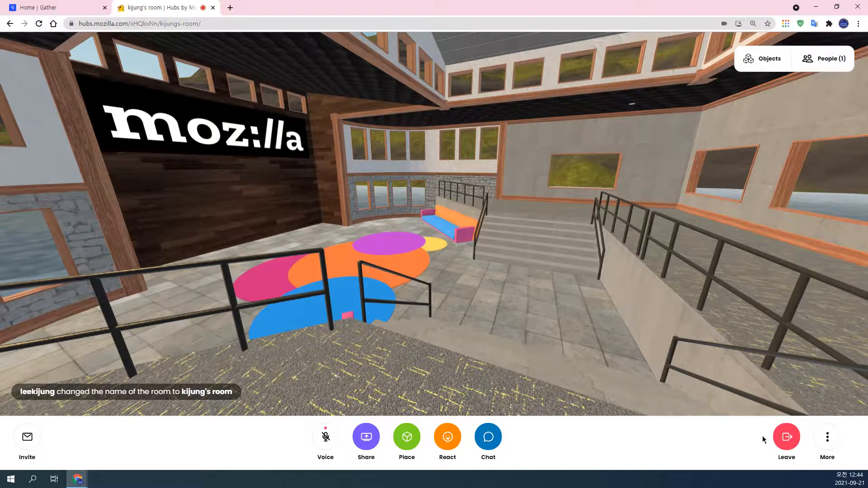
Step: Review the account, room and support options available for the room, down to the privacy notice, and close the list
{"action": "left_click", "coordinate": [827, 438]}
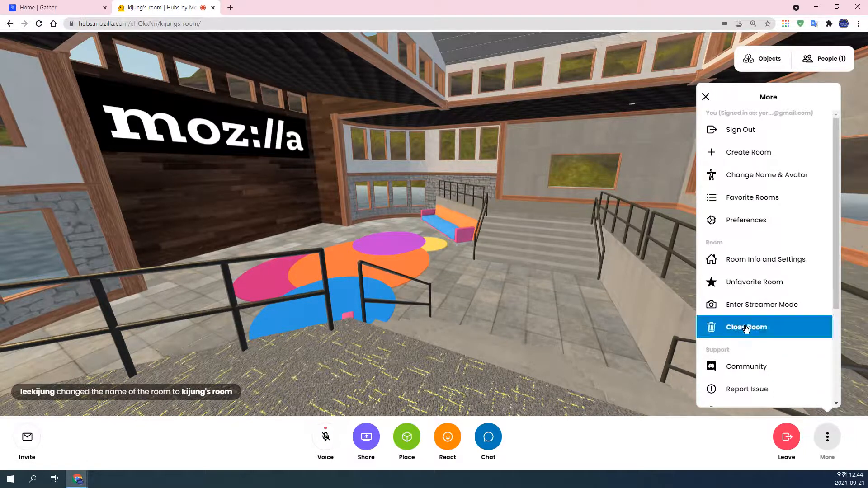
{"action": "scroll", "coordinate": [752, 335], "scroll_direction": "down", "scroll_amount": 3}
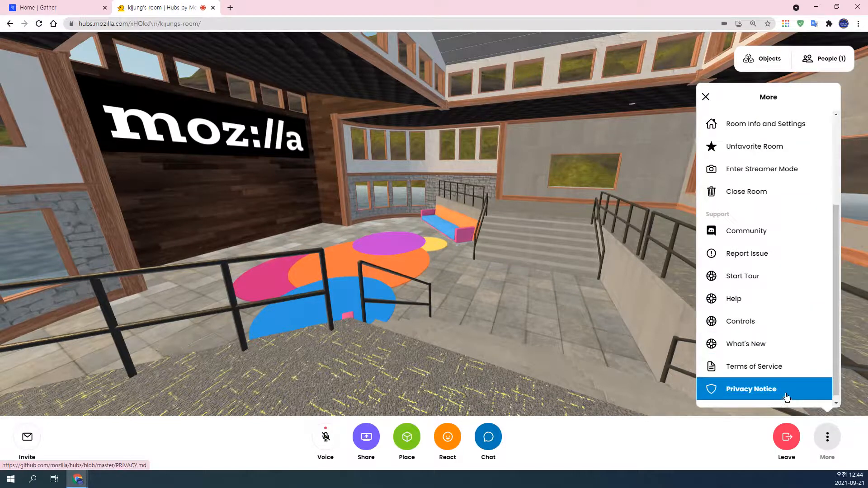
{"action": "scroll", "coordinate": [798, 370], "scroll_direction": "up", "scroll_amount": 3}
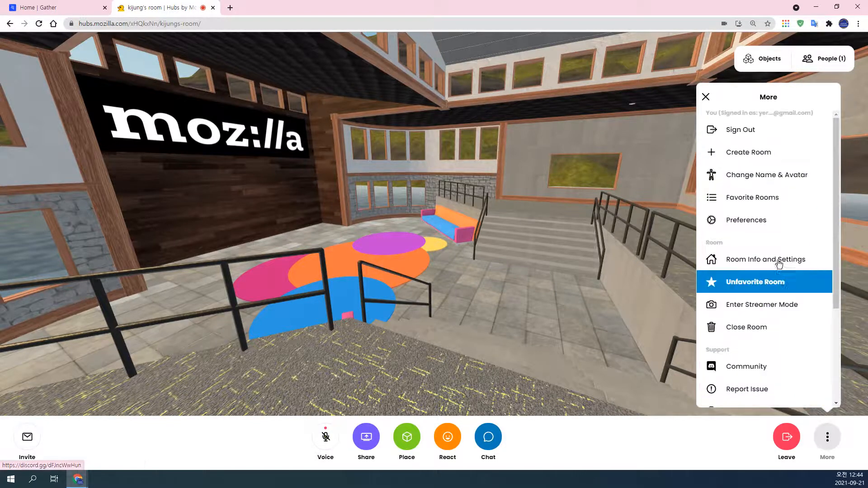
{"action": "left_click", "coordinate": [705, 96]}
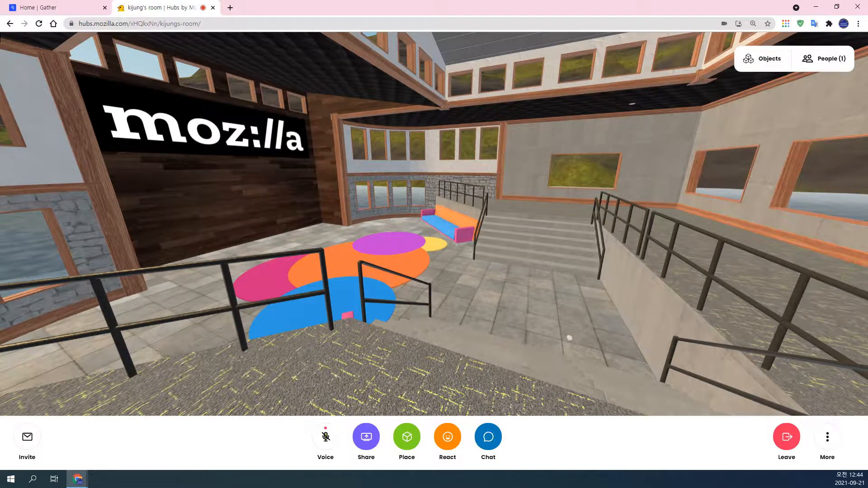
Step: Walk the avatar down the stairs onto the main floor and face the wooden wall with the Mozilla sign
{"action": "key", "text": "w"}
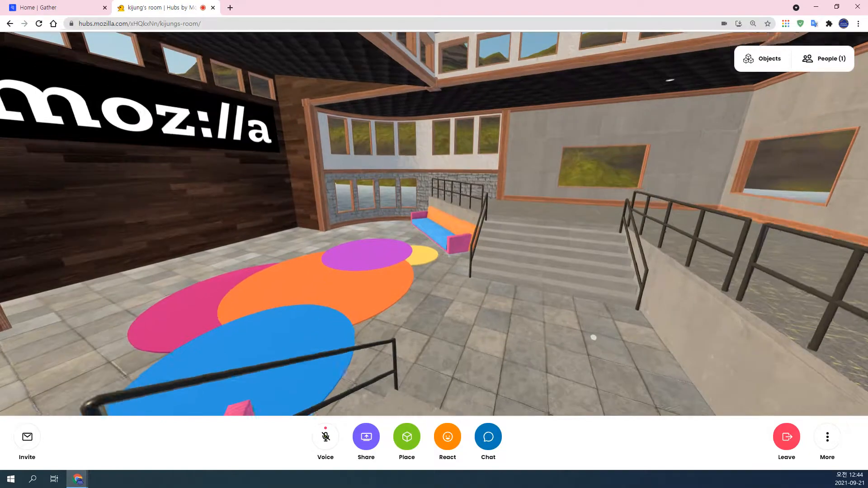
{"action": "left_click_drag", "start_coordinate": [590, 335], "coordinate": [456, 342]}
{"action": "key", "text": "d"}
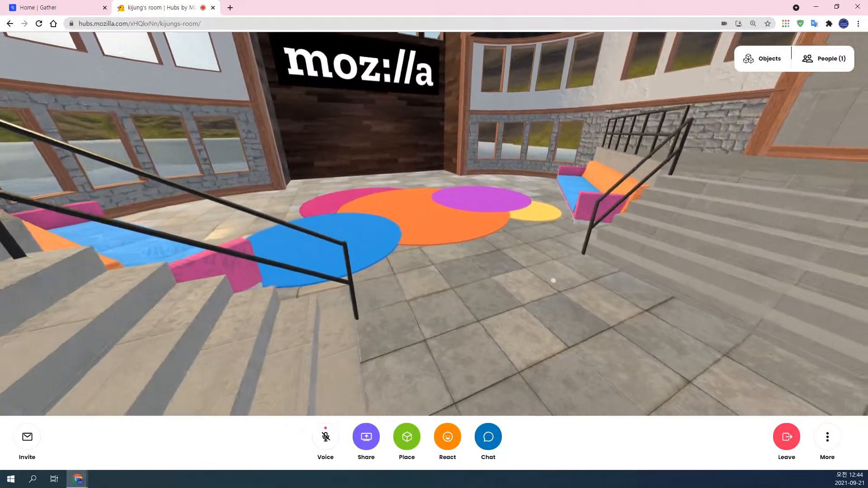
{"action": "key", "text": "w"}
{"action": "left_click_drag", "start_coordinate": [554, 285], "coordinate": [477, 226]}
{"action": "key", "text": "w"}
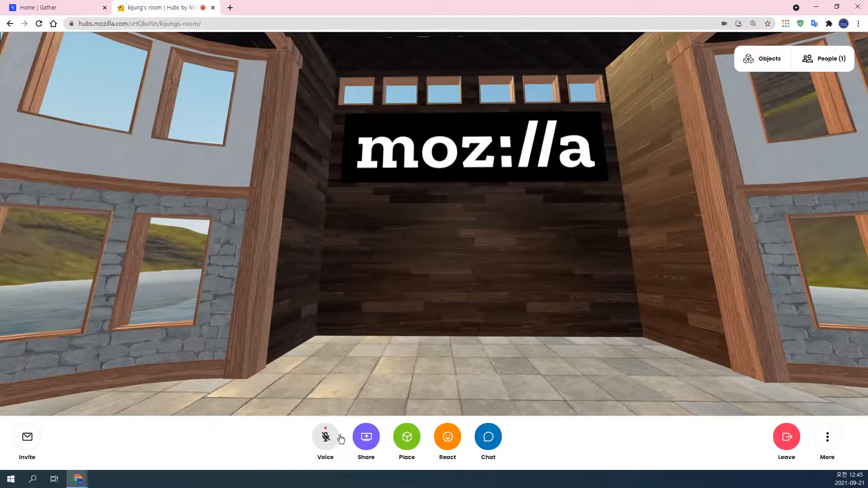
Step: Check the screens offered for screen sharing and cancel the share
{"action": "left_click", "coordinate": [368, 440]}
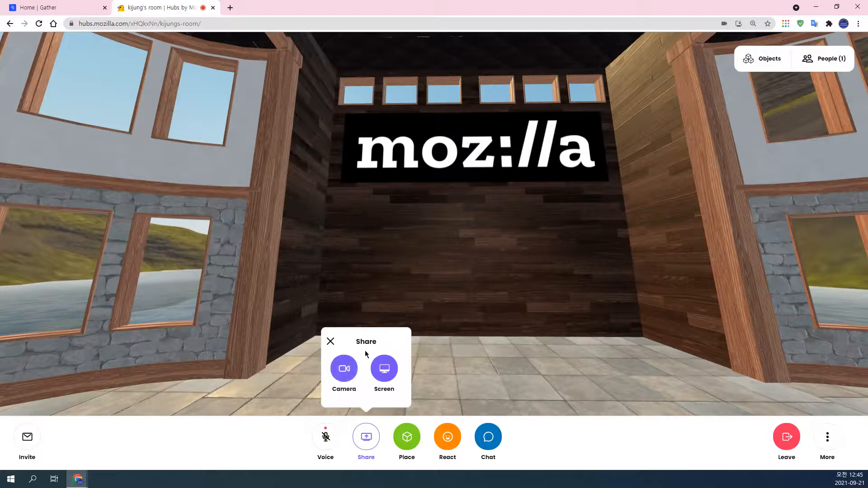
{"action": "left_click", "coordinate": [391, 373]}
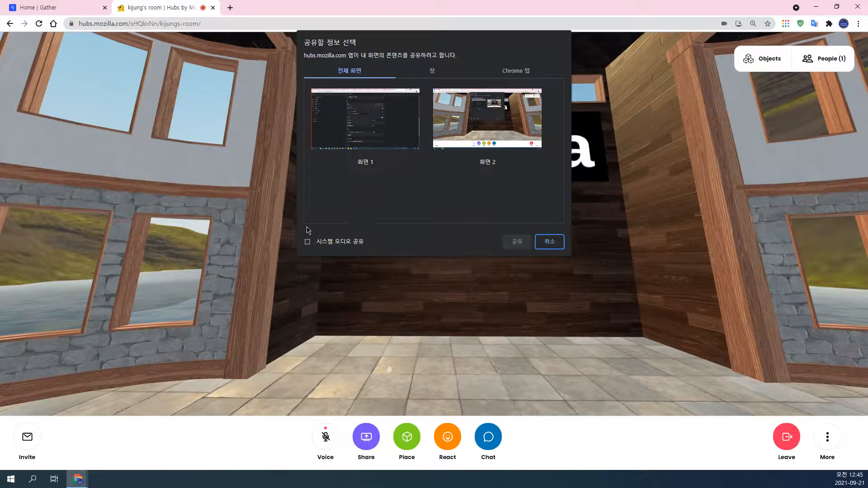
{"action": "left_click", "coordinate": [547, 244]}
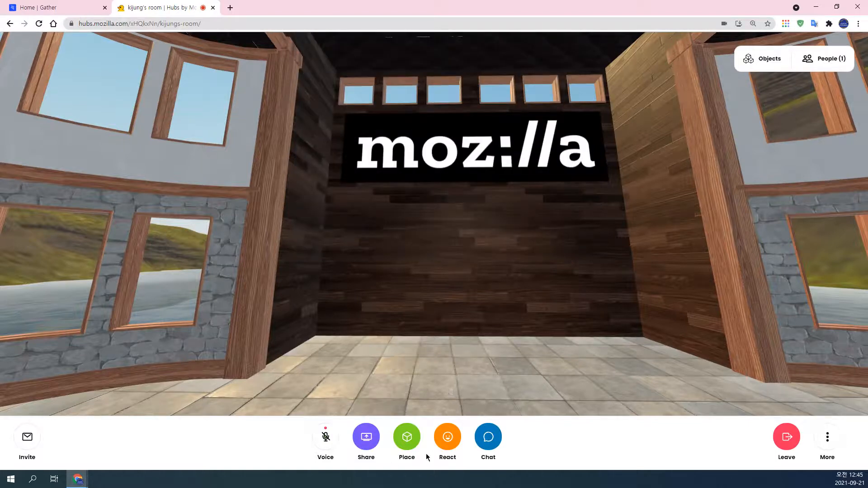
Step: Send a heart reaction in the room
{"action": "left_click", "coordinate": [447, 439]}
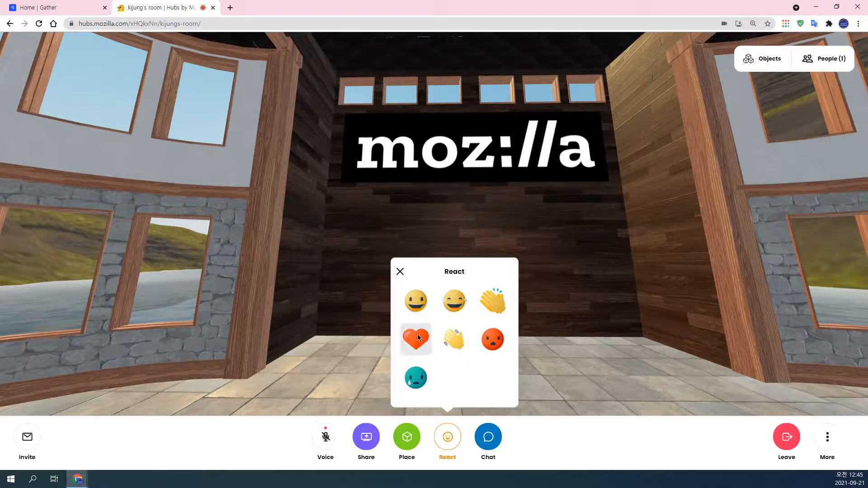
{"action": "left_click", "coordinate": [415, 300]}
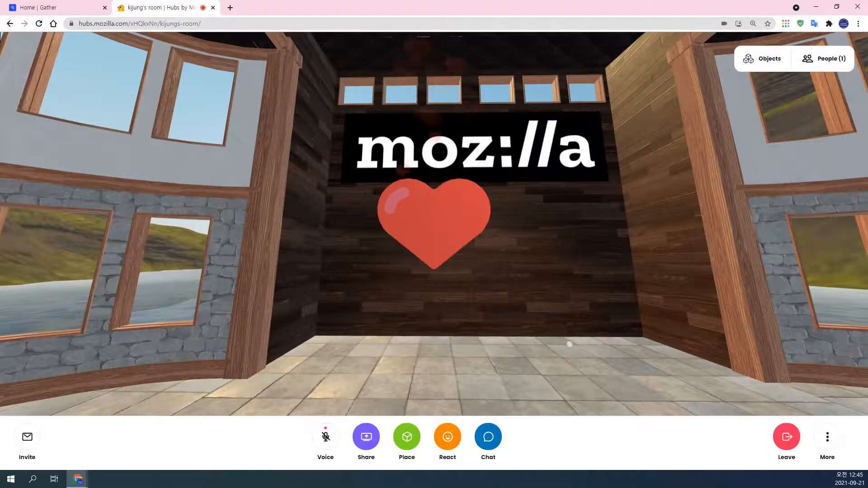
Step: Open the room chat and send the message "안녕하세요^^"
{"action": "left_click", "coordinate": [492, 445]}
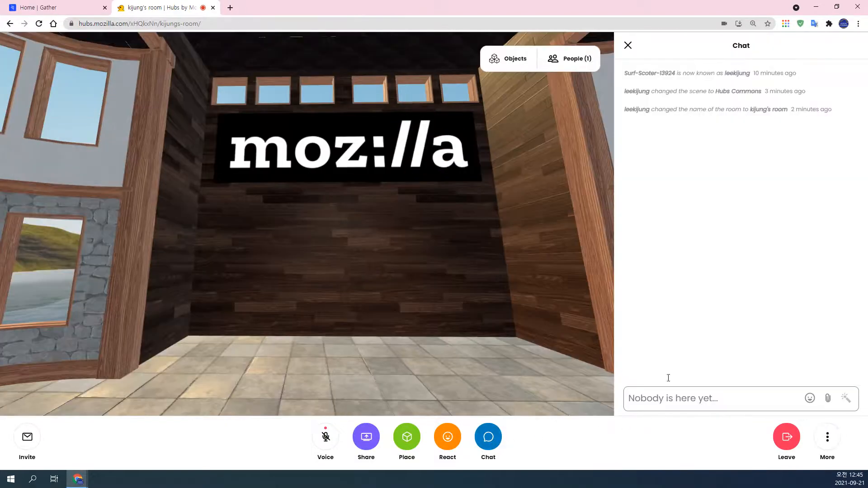
{"action": "left_click", "coordinate": [713, 398]}
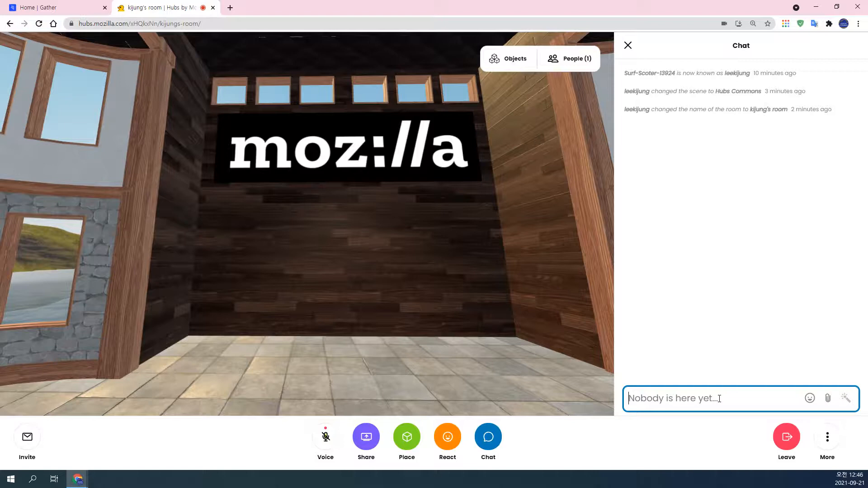
{"action": "type", "text": "dkssu"}
{"action": "key", "text": "BackSpace"}
{"action": "key", "text": "BackSpace"}
{"action": "key", "text": "BackSpace"}
{"action": "key", "text": "BackSpace"}
{"action": "key", "text": "BackSpace"}
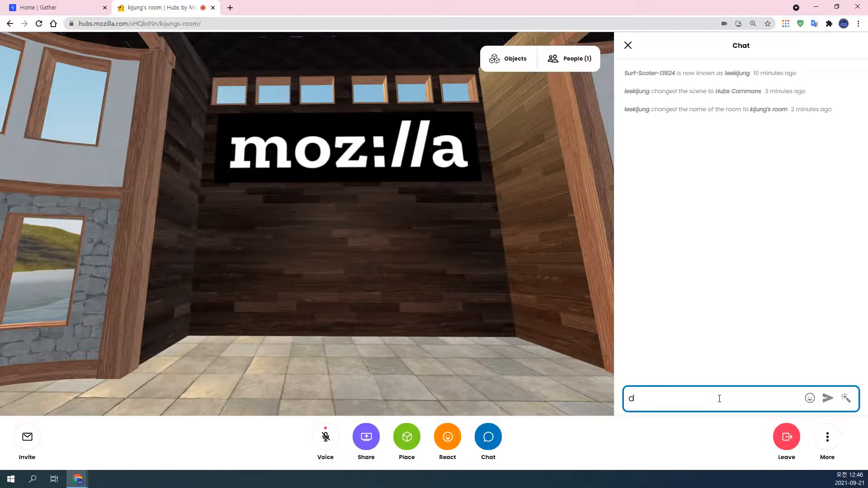
{"action": "type", "text": "안녕하세요"}
{"action": "key", "text": "Return"}
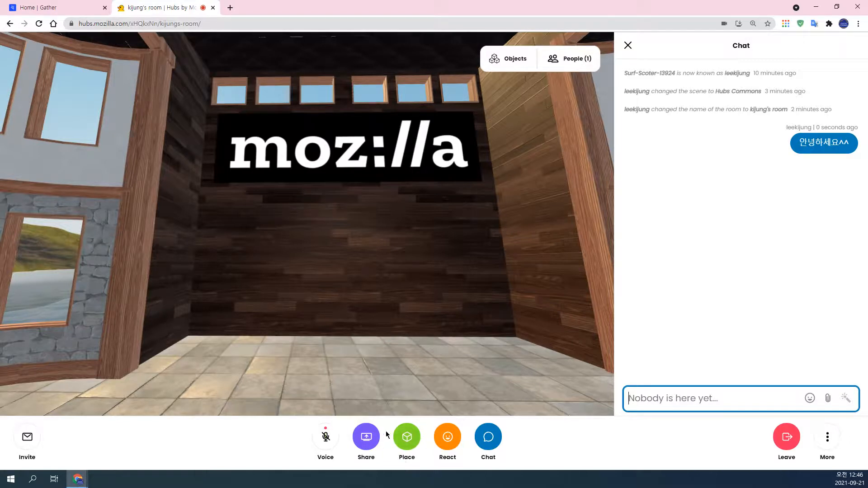
Step: Browse the Sketchfab 3D models and place "Smol Ame in an Upcycled Terrarium" in the room
{"action": "left_click", "coordinate": [409, 437]}
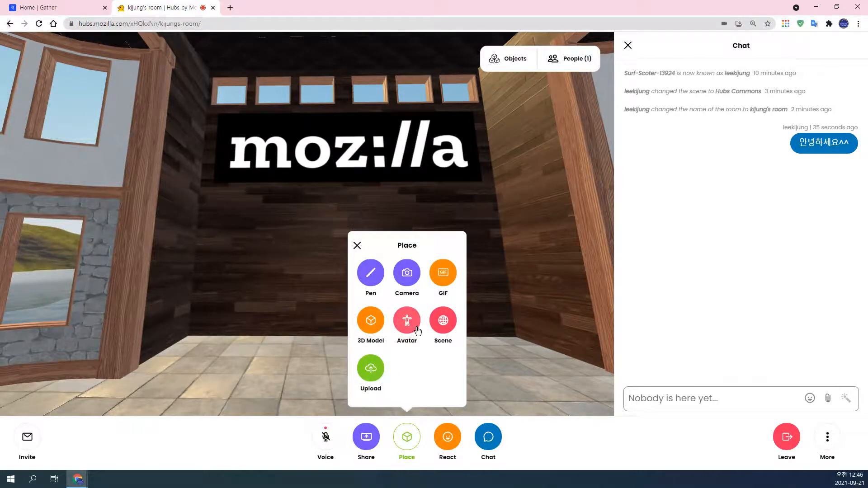
{"action": "left_click", "coordinate": [365, 326]}
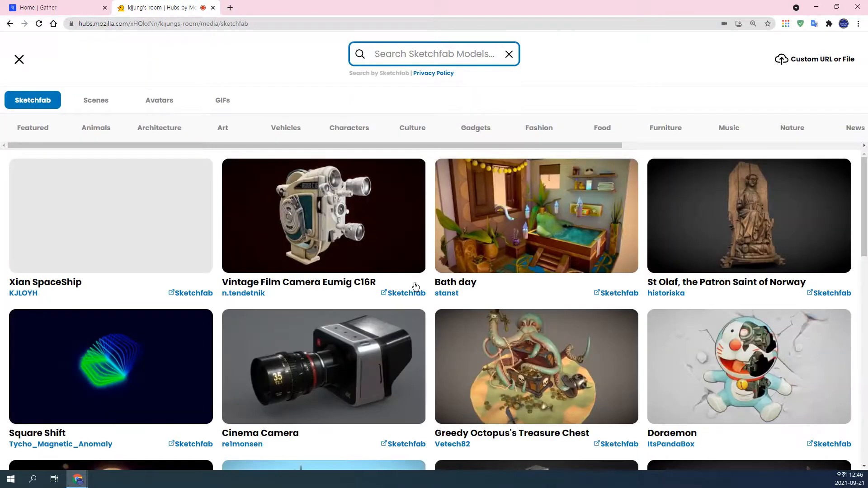
{"action": "scroll", "coordinate": [682, 339], "scroll_direction": "down", "scroll_amount": 7}
{"action": "scroll", "coordinate": [685, 349], "scroll_direction": "down", "scroll_amount": 3}
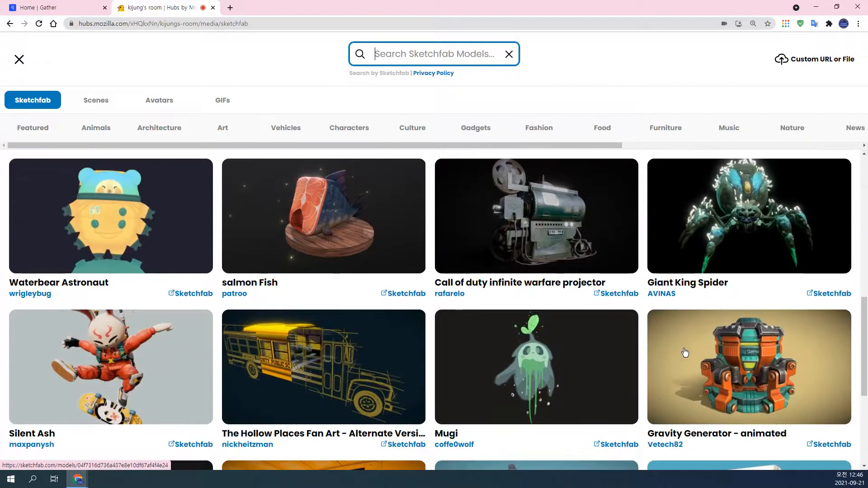
{"action": "scroll", "coordinate": [427, 373], "scroll_direction": "down", "scroll_amount": 3}
{"action": "scroll", "coordinate": [426, 373], "scroll_direction": "down", "scroll_amount": 2}
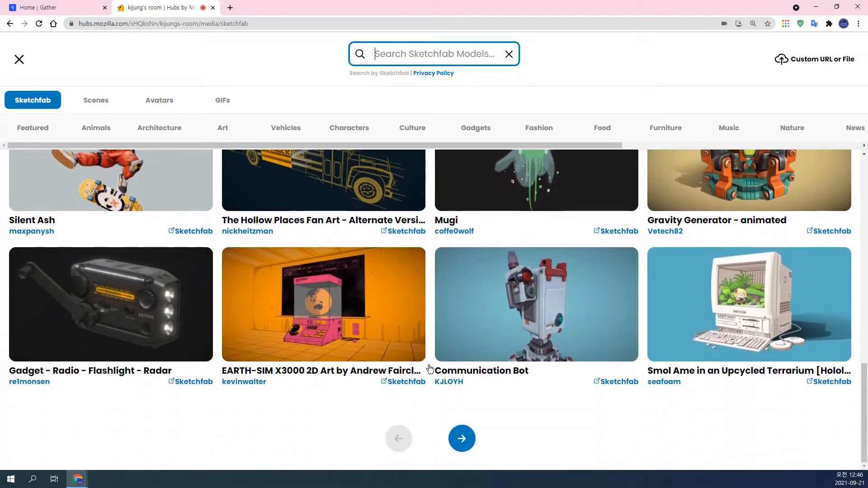
{"action": "left_click", "coordinate": [746, 298]}
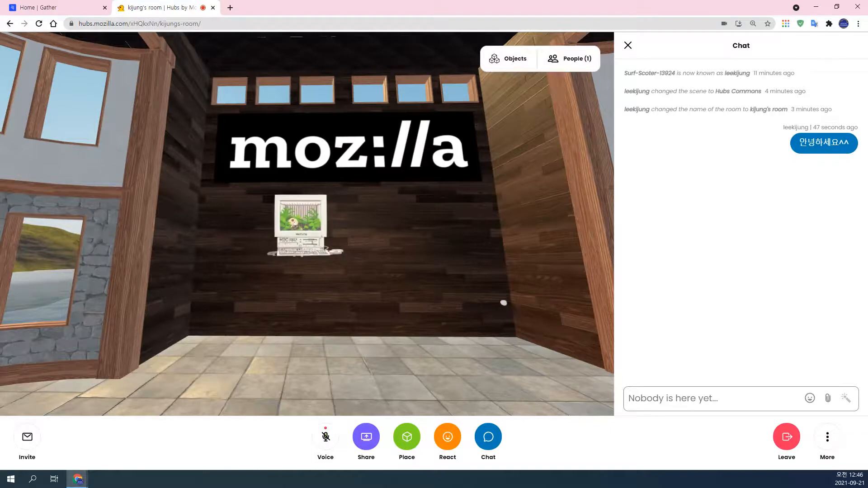
Step: Reposition the computer model on the tiled floor beside the pink circle, with its screen facing the middle of the room
{"action": "left_click_drag", "start_coordinate": [334, 358], "coordinate": [526, 269]}
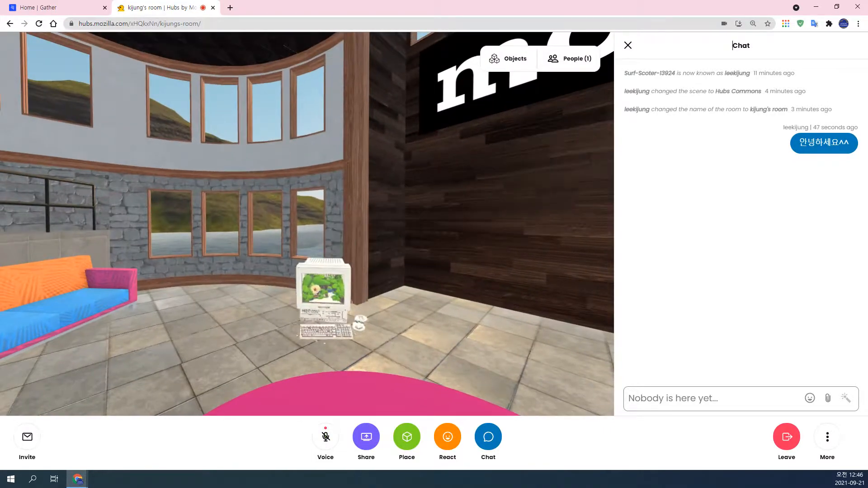
{"action": "left_click_drag", "start_coordinate": [571, 321], "coordinate": [297, 360]}
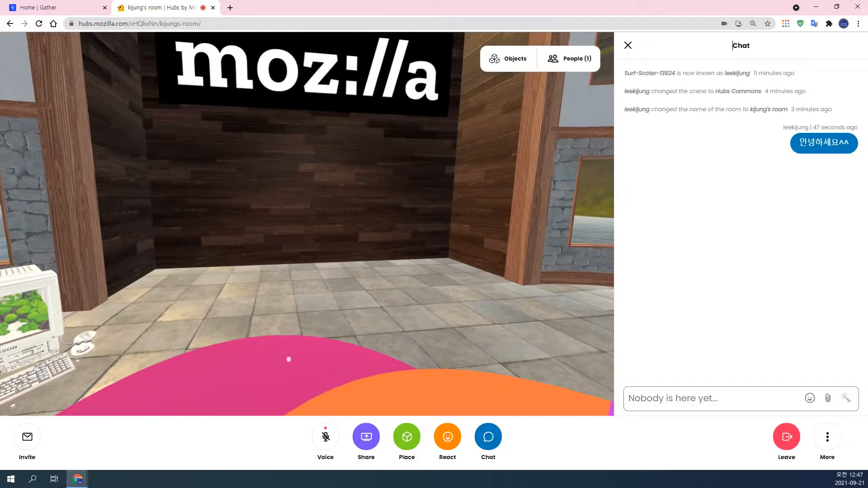
{"action": "left_click_drag", "start_coordinate": [421, 355], "coordinate": [299, 345]}
{"action": "key", "text": "Down"}
{"action": "key", "text": "Down"}
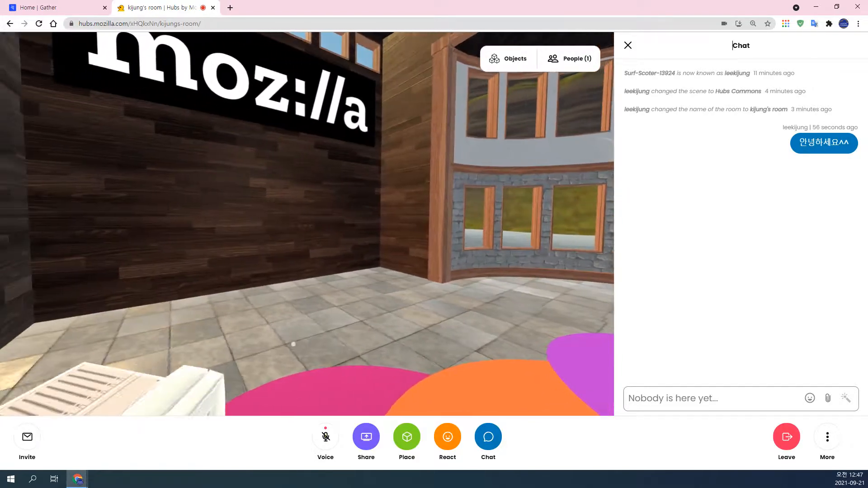
{"action": "left_click_drag", "start_coordinate": [349, 277], "coordinate": [378, 314]}
{"action": "key", "text": "Up"}
{"action": "key", "text": "Up"}
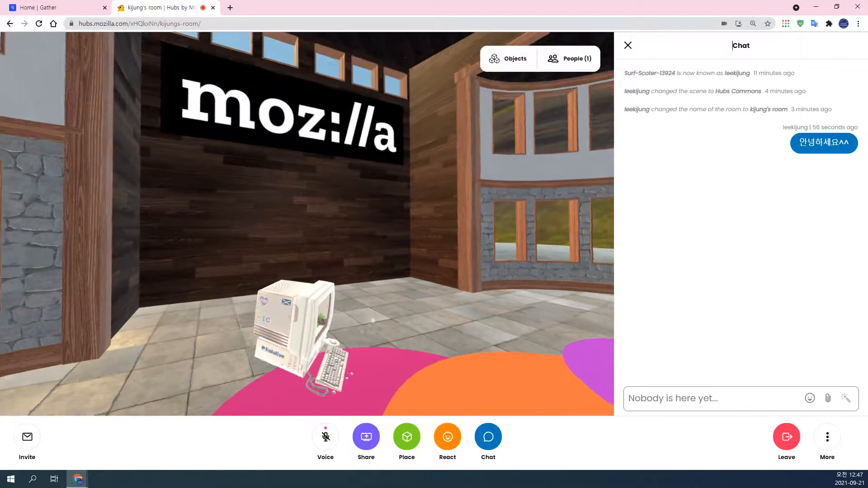
{"action": "key", "text": "Right"}
{"action": "key", "text": "Right"}
{"action": "key", "text": "Right"}
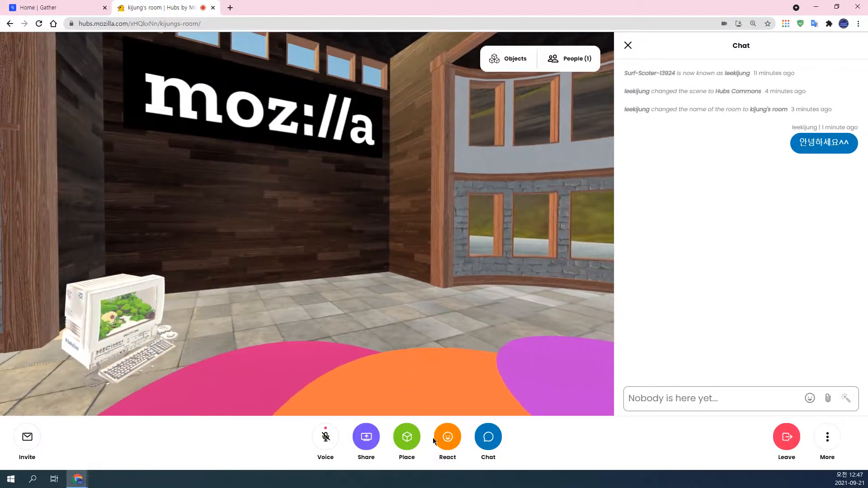
Step: Place the GIF of the smiling corgi behind purple bars in the room
{"action": "left_click", "coordinate": [416, 441]}
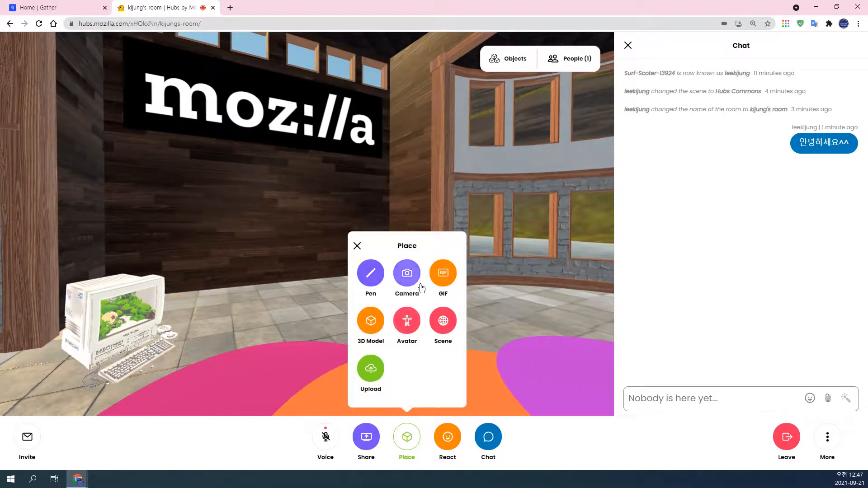
{"action": "left_click", "coordinate": [440, 279]}
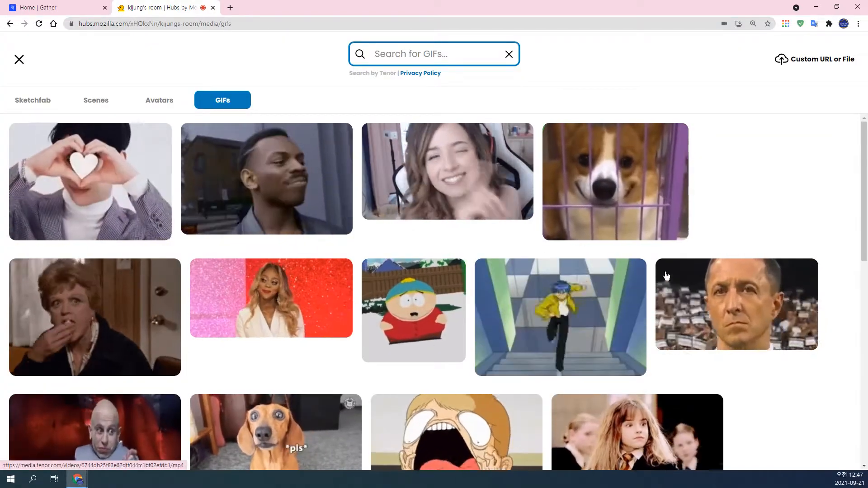
{"action": "left_click", "coordinate": [629, 203]}
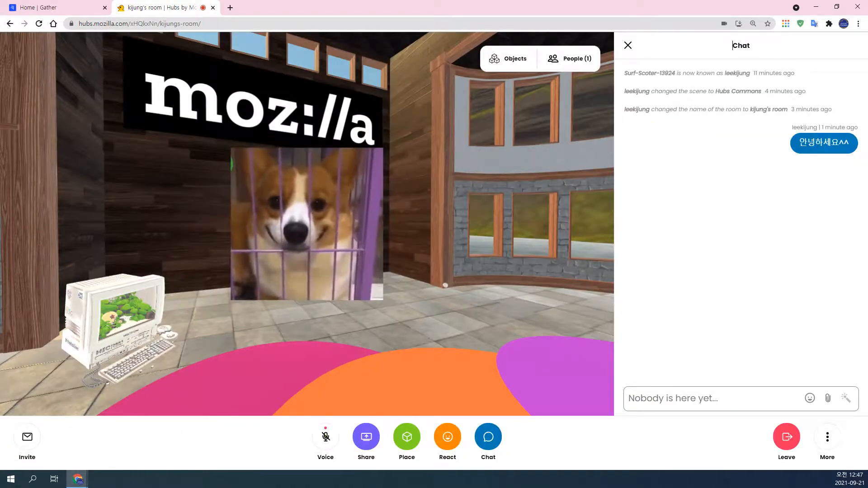
Step: Move the corgi GIF from the wooden Mozilla wall to the curved window wall beside it
{"action": "mouse_move", "coordinate": [366, 284]}
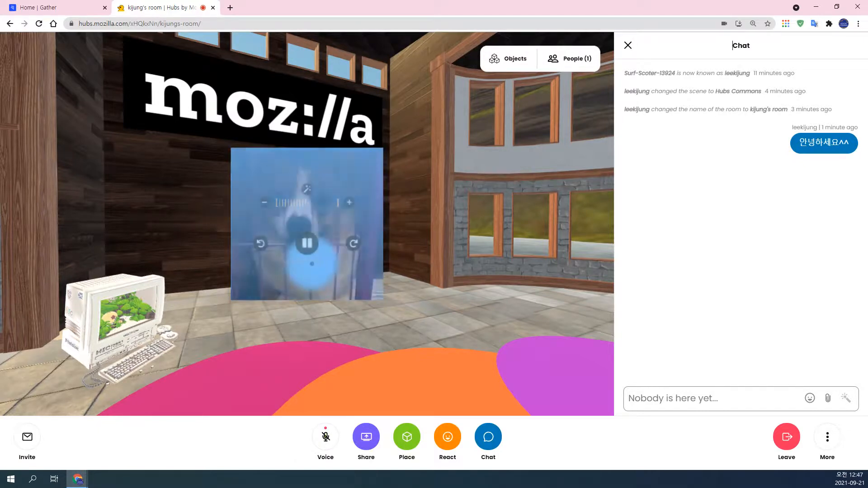
{"action": "left_click_drag", "start_coordinate": [313, 271], "coordinate": [464, 252]}
{"action": "key", "text": "d"}
{"action": "left_click_drag", "start_coordinate": [517, 240], "coordinate": [465, 245]}
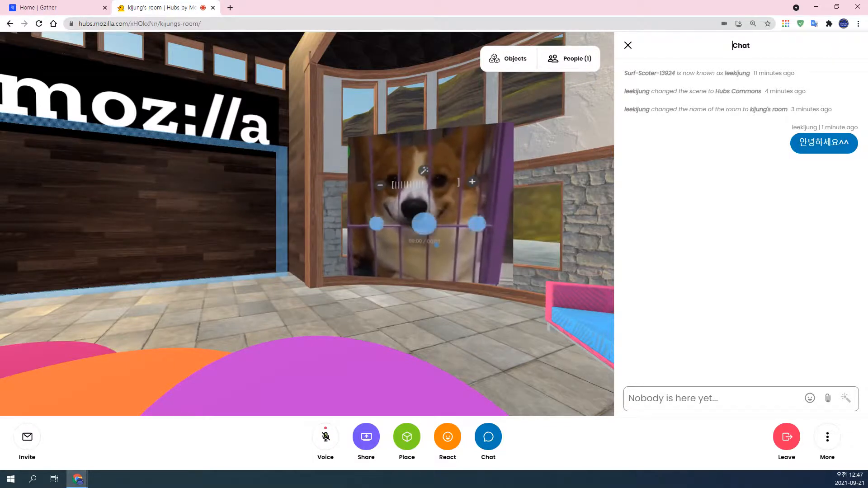
Step: Adjust the viewpoint and shift the corgi GIF along the curved window wall toward the pink and blue sofa
{"action": "key", "text": "Up"}
{"action": "key", "text": "Down"}
{"action": "key", "text": "Down"}
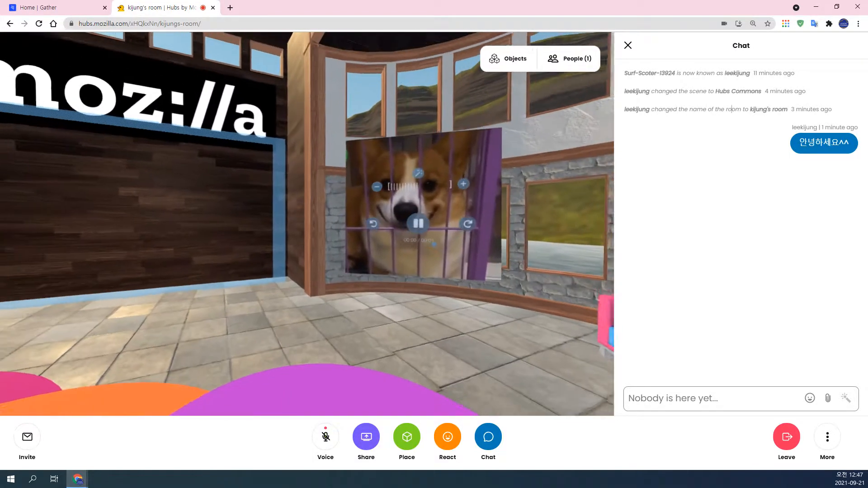
{"action": "key", "text": "Down"}
{"action": "key", "text": "Down"}
{"action": "key", "text": "Down"}
{"action": "key", "text": "Down"}
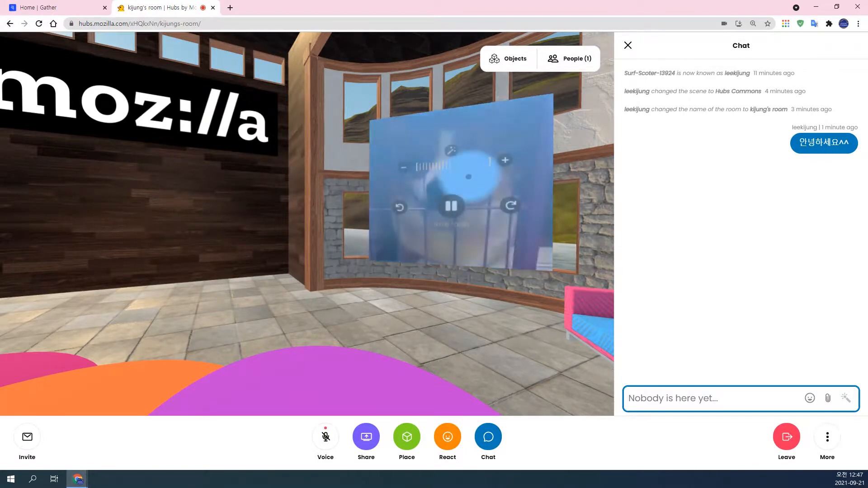
{"action": "left_click", "coordinate": [469, 177]}
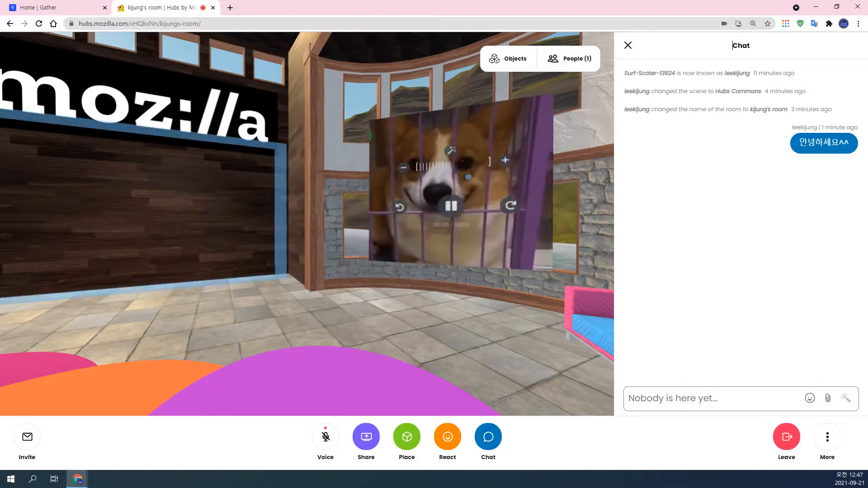
{"action": "left_click_drag", "start_coordinate": [438, 181], "coordinate": [501, 195]}
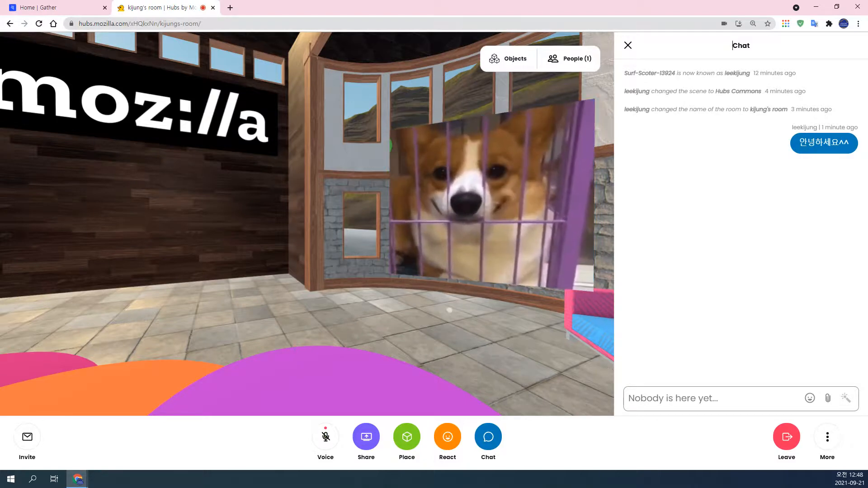
Step: Delete the corgi GIF from the curved window wall and approach the wooden Mozilla wall
{"action": "mouse_move", "coordinate": [485, 203]}
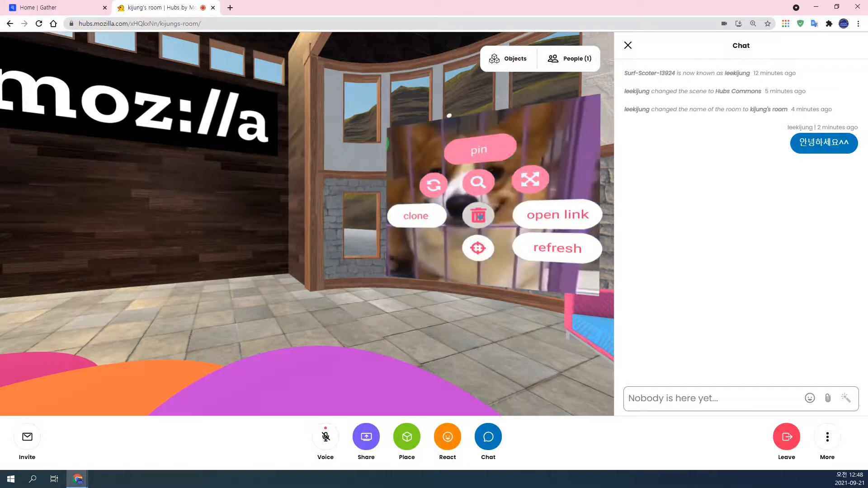
{"action": "double_click", "coordinate": [733, 45]}
{"action": "left_click_drag", "start_coordinate": [317, 276], "coordinate": [362, 243]}
{"action": "key", "text": "a"}
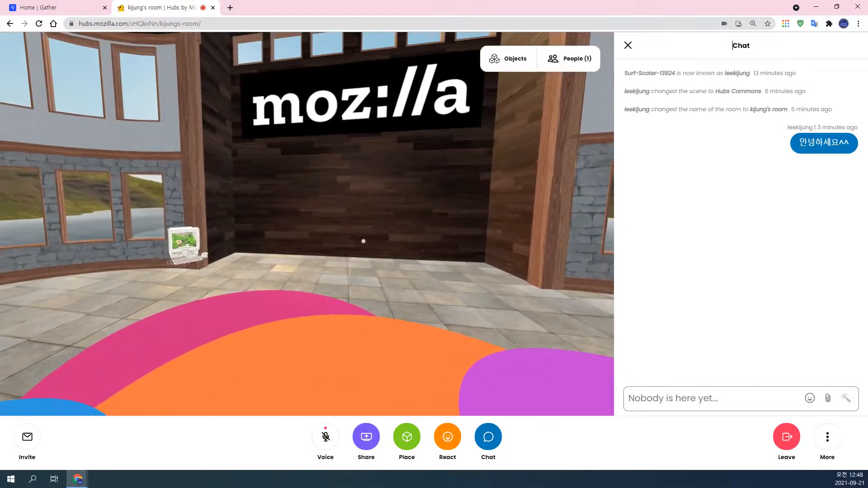
{"action": "key", "text": "w"}
{"action": "left_click_drag", "start_coordinate": [418, 240], "coordinate": [432, 237]}
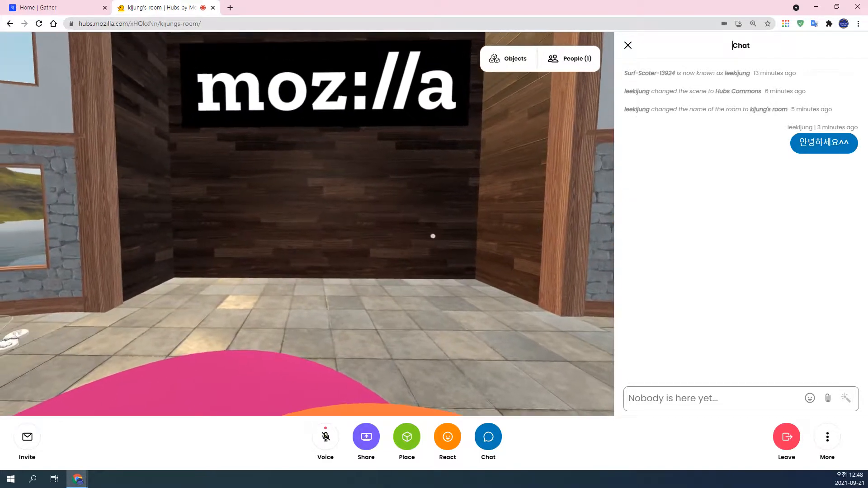
Step: Upload the image 최고.jpg from the 개더타운 folder and create it as a custom object in the room
{"action": "left_click", "coordinate": [412, 442]}
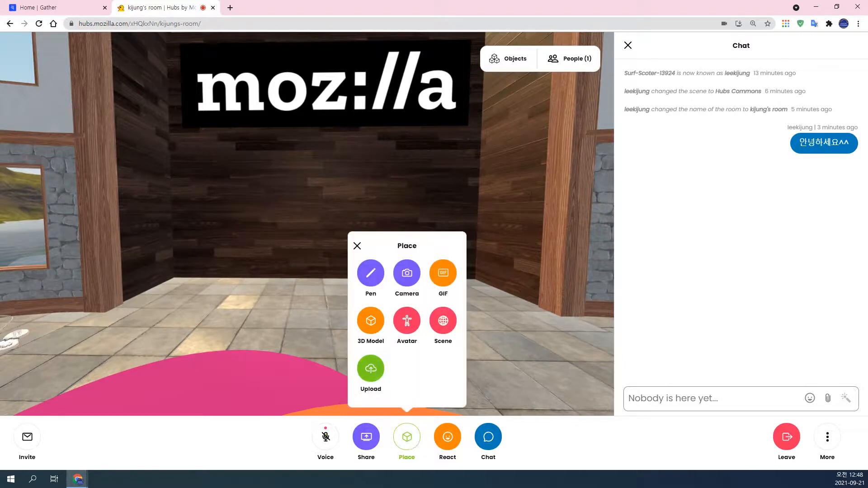
{"action": "left_click", "coordinate": [377, 374]}
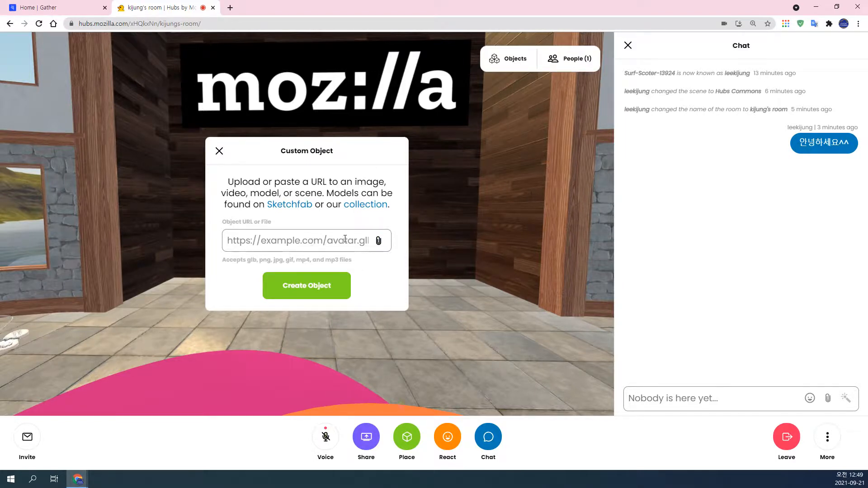
{"action": "left_click", "coordinate": [306, 243]}
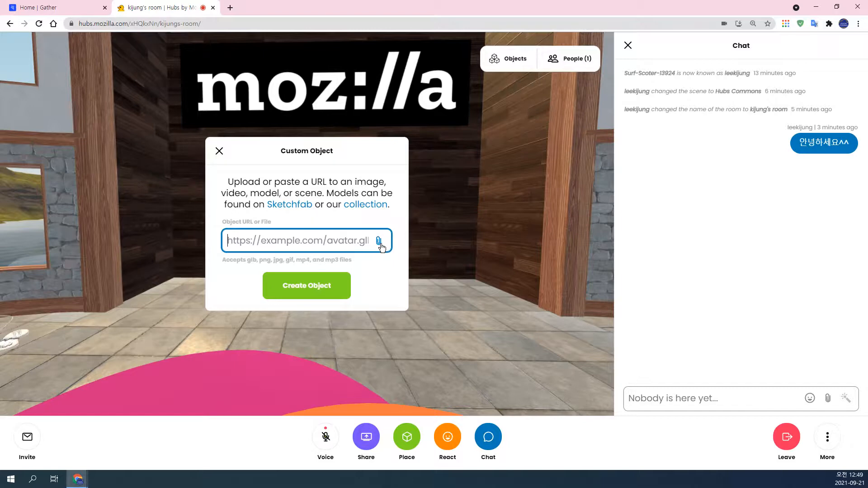
{"action": "left_click", "coordinate": [379, 244]}
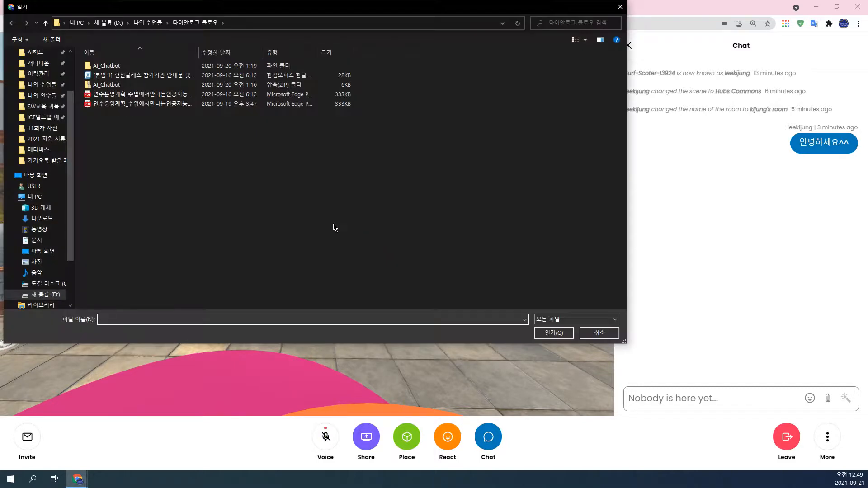
{"action": "left_click", "coordinate": [142, 21]}
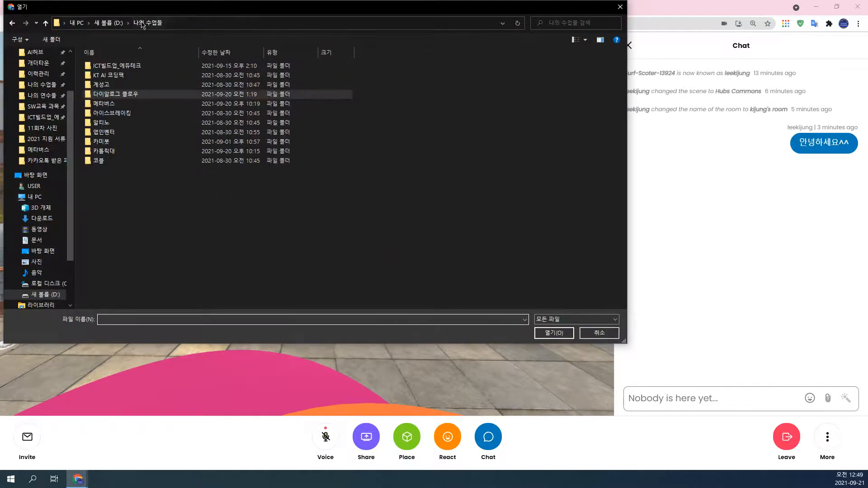
{"action": "left_click", "coordinate": [34, 66]}
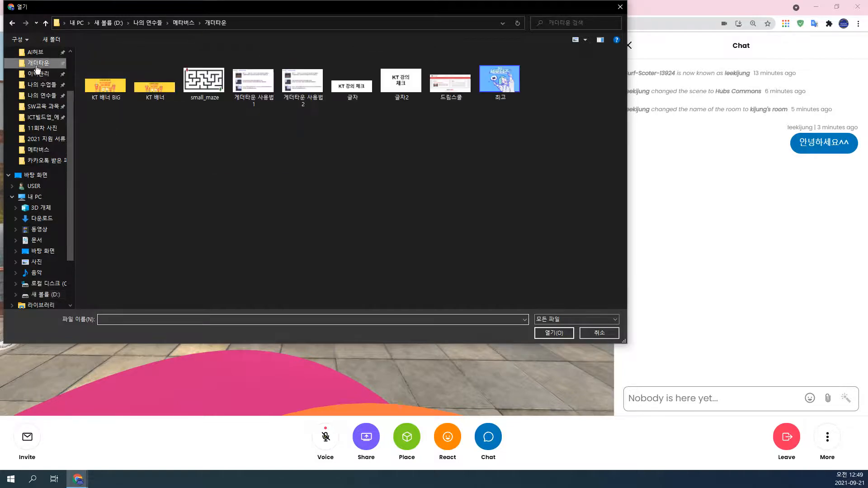
{"action": "double_click", "coordinate": [505, 87]}
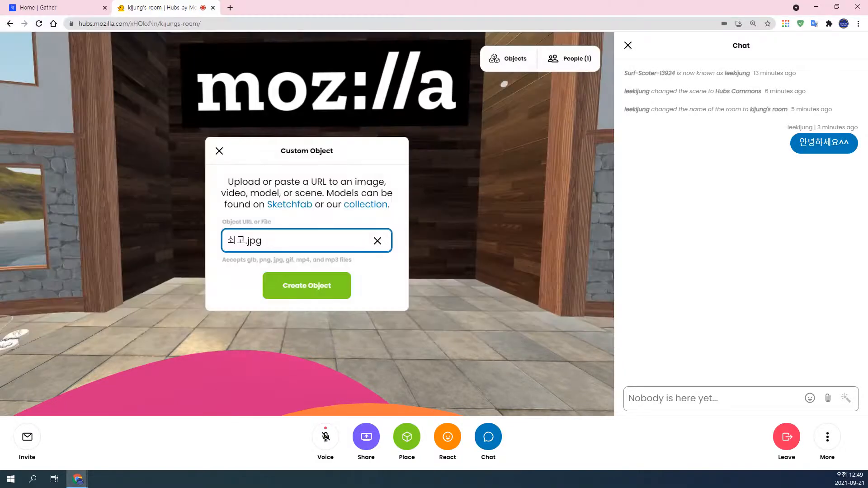
{"action": "left_click", "coordinate": [306, 290]}
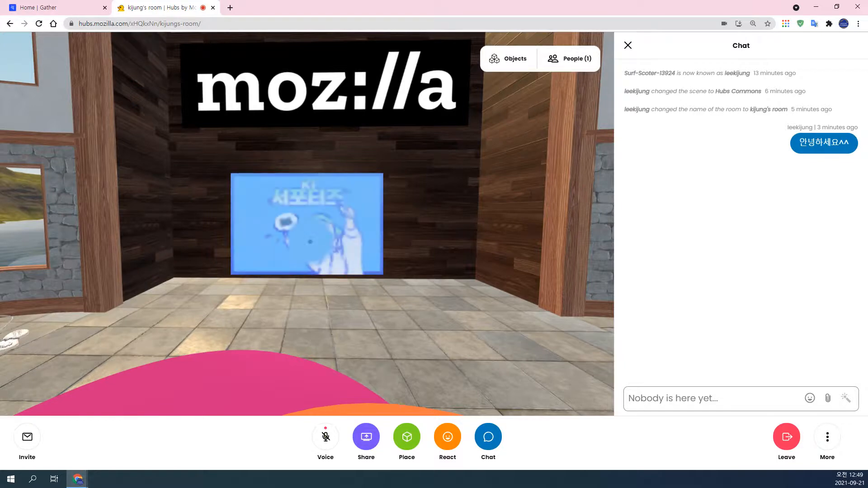
Step: Try enlarging the uploaded image in front of the Mozilla wall, and shrink it back
{"action": "key", "text": "space"}
{"action": "left_click_drag", "start_coordinate": [342, 210], "coordinate": [413, 154]}
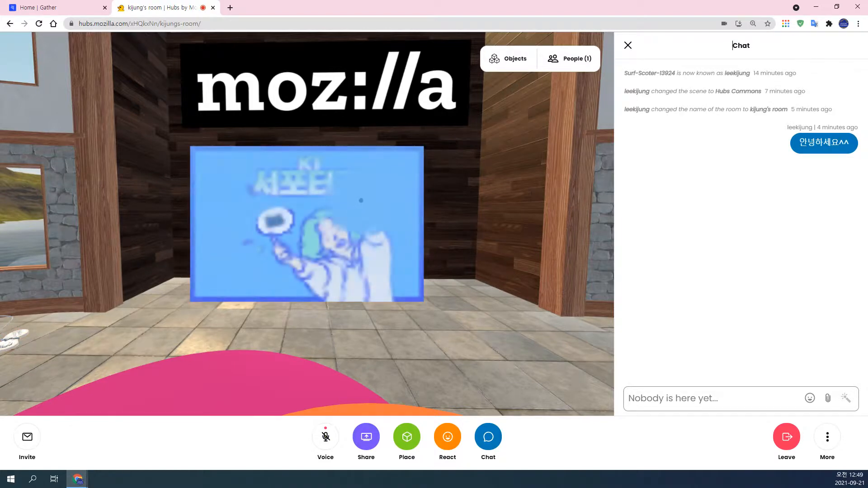
{"action": "left_click_drag", "start_coordinate": [348, 207], "coordinate": [336, 256]}
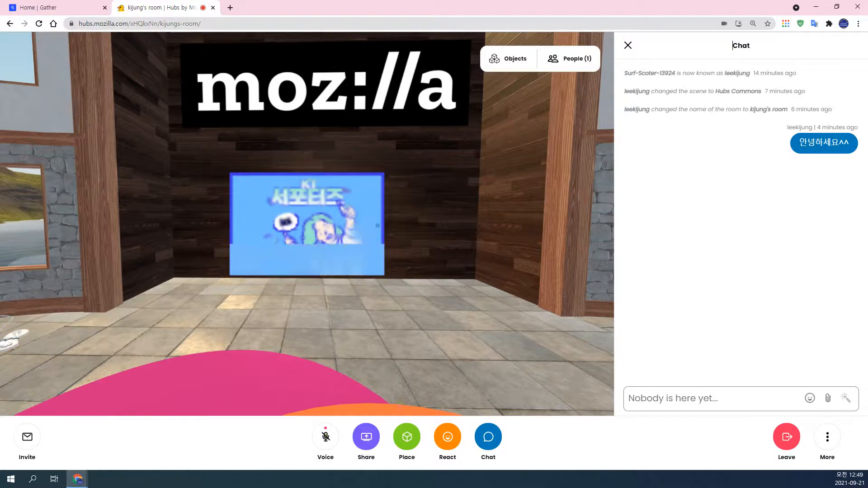
Step: Walk around the image to examine its distance from the wooden wall, and return to face it
{"action": "left_click_drag", "start_coordinate": [423, 329], "coordinate": [400, 336]}
{"action": "key", "text": "d"}
{"action": "left_click_drag", "start_coordinate": [465, 313], "coordinate": [412, 306]}
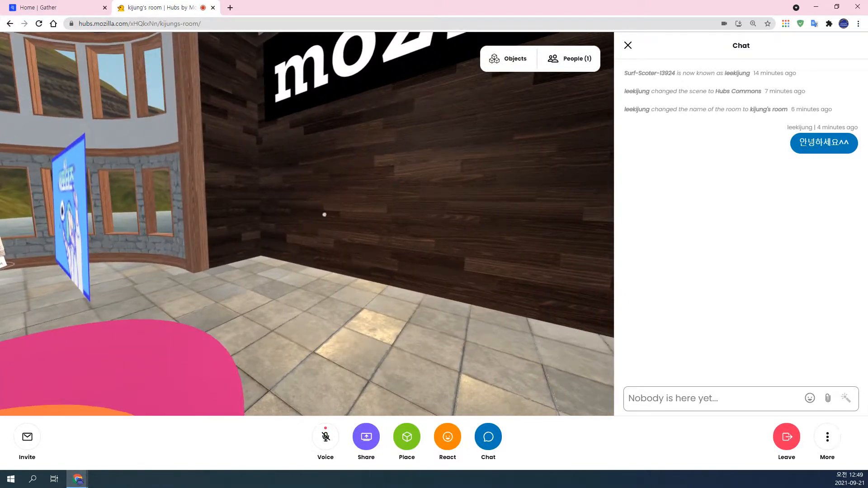
{"action": "left_click_drag", "start_coordinate": [350, 355], "coordinate": [426, 338]}
{"action": "key", "text": "s"}
{"action": "key", "text": "a"}
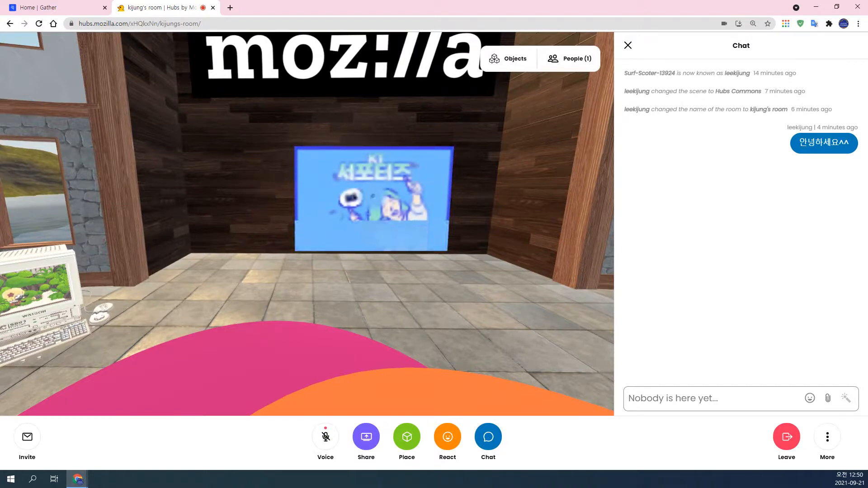
Step: Carry the image forward and place it flat against the wooden wall beneath the Mozilla sign
{"action": "left_click_drag", "start_coordinate": [371, 201], "coordinate": [371, 201]}
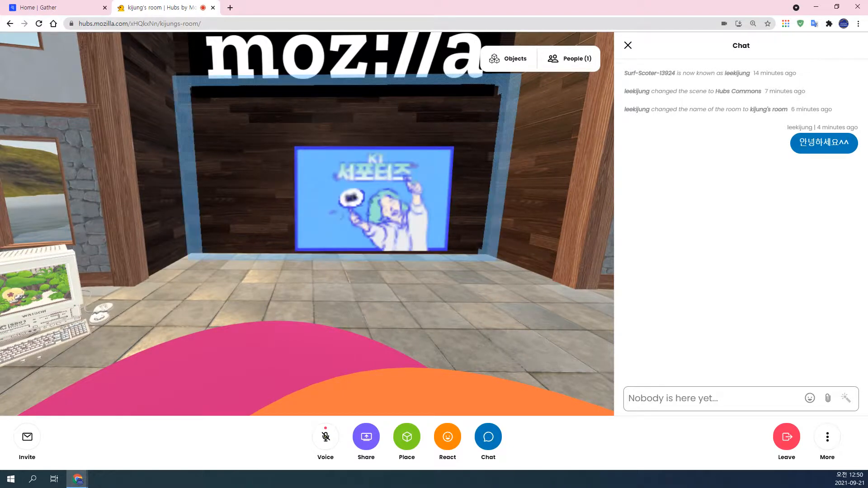
{"action": "key", "text": "w"}
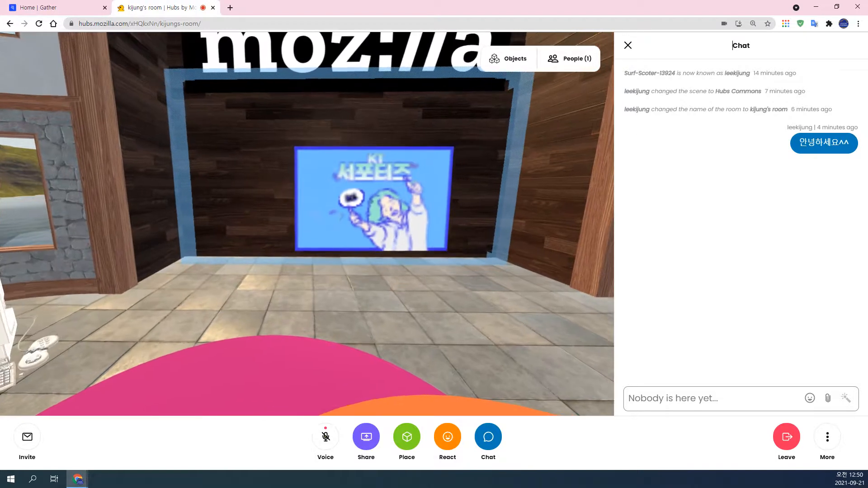
{"action": "key", "text": "w"}
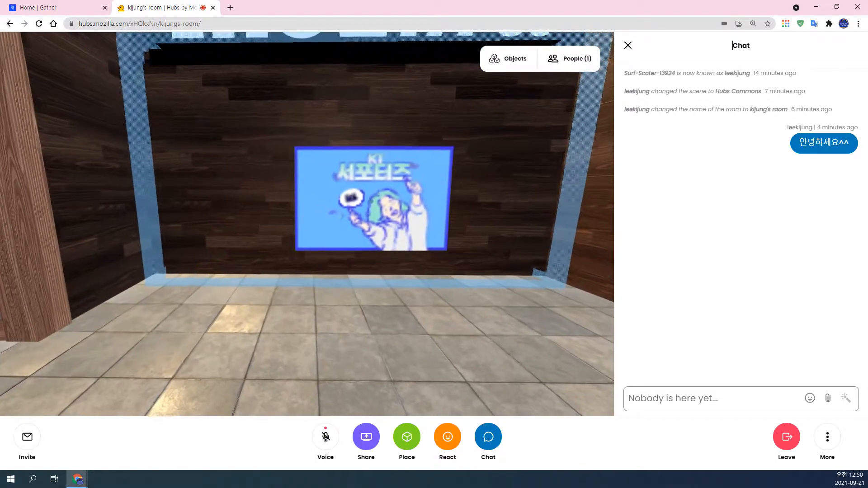
{"action": "key", "text": "s"}
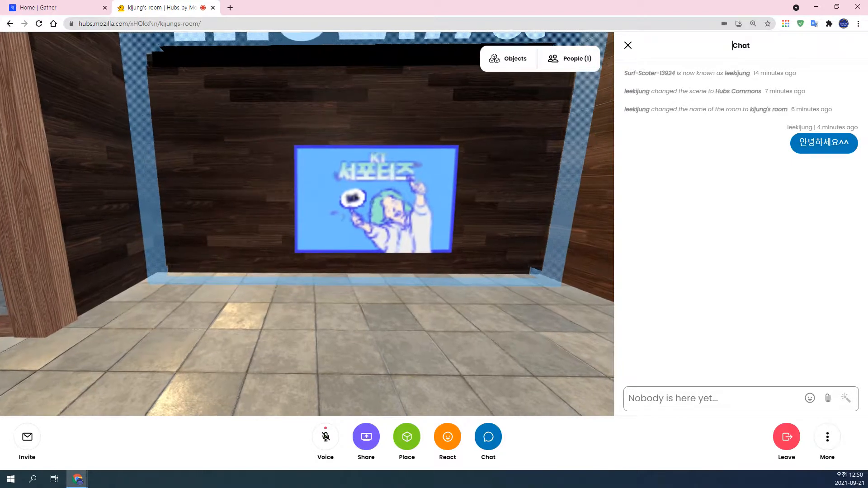
{"action": "key", "text": "w"}
{"action": "key", "text": "s"}
{"action": "key", "text": "s"}
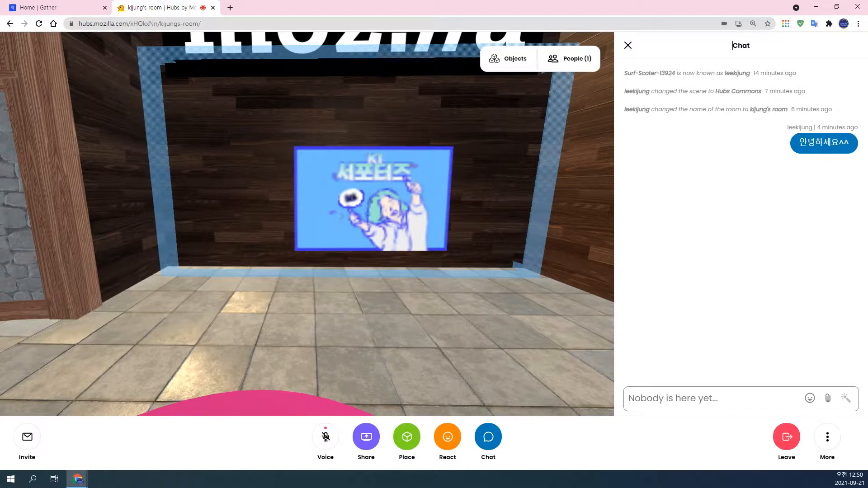
{"action": "key", "text": "w"}
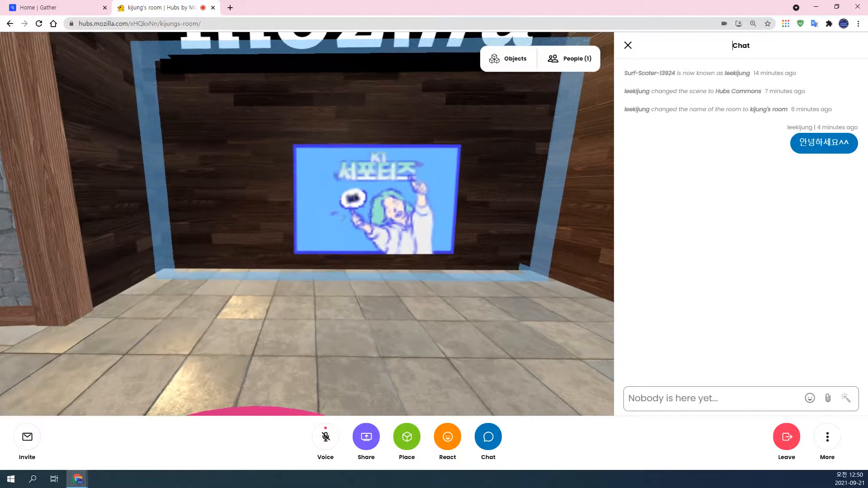
{"action": "key", "text": "w"}
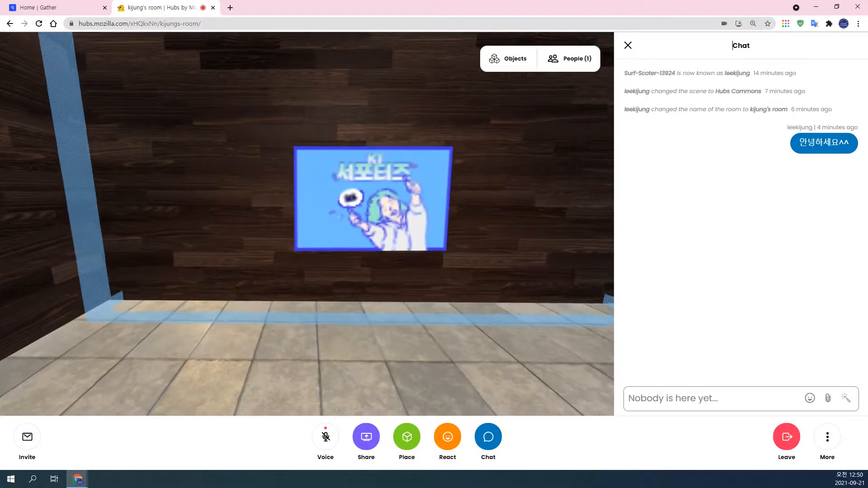
{"action": "key", "text": "w"}
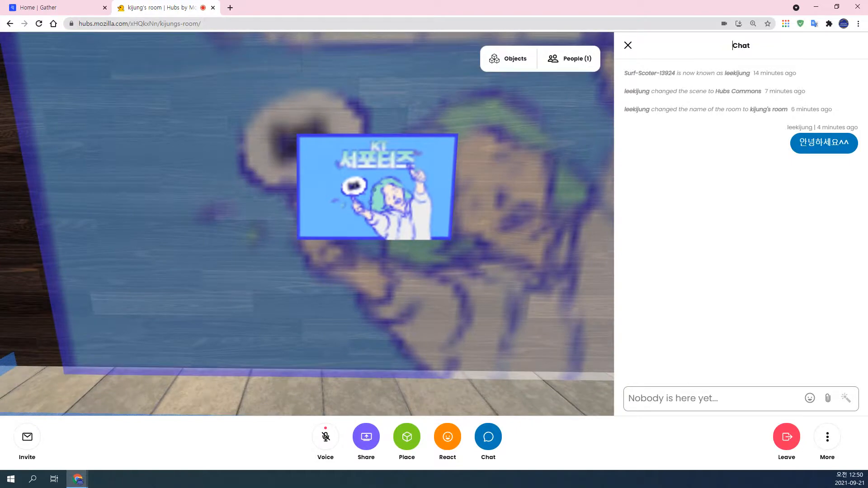
{"action": "left_click_drag", "start_coordinate": [376, 187], "coordinate": [376, 189]}
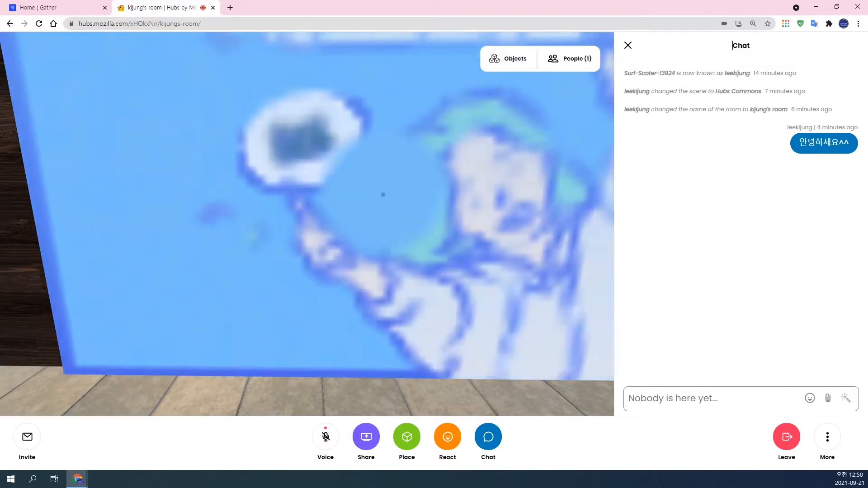
Step: Back away from the wooden wall to view the whole image beneath the Mozilla sign
{"action": "key", "text": "s"}
{"action": "key", "text": "t"}
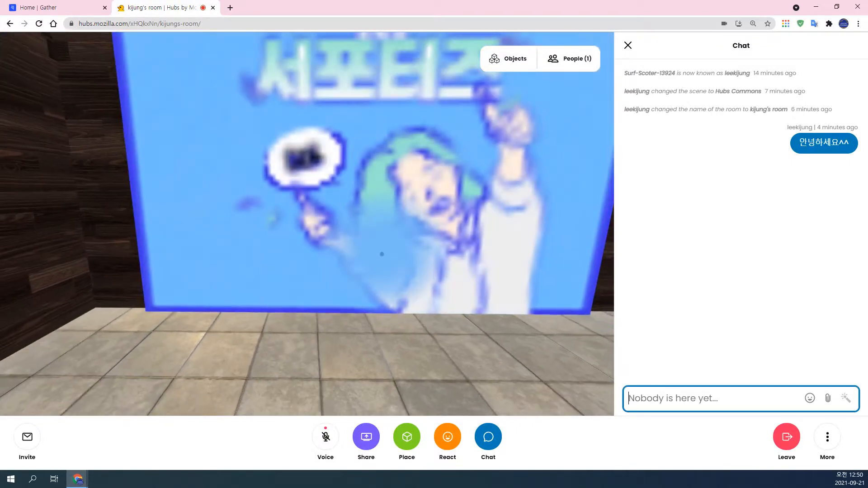
{"action": "left_click_drag", "start_coordinate": [378, 361], "coordinate": [321, 370]}
{"action": "key", "text": "s"}
{"action": "key", "text": "d"}
{"action": "key", "text": "Down"}
{"action": "key", "text": "Down"}
{"action": "key", "text": "Up"}
{"action": "key", "text": "Left"}
{"action": "key", "text": "Down"}
{"action": "key", "text": "Down"}
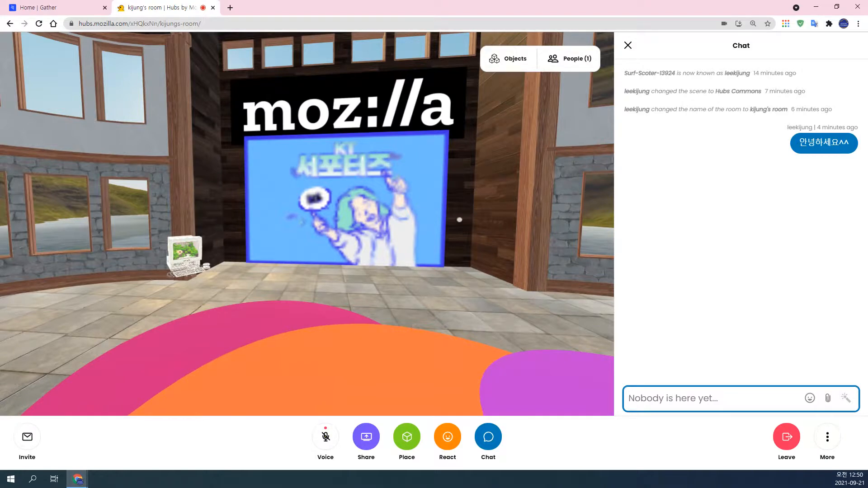
Step: Look around the room between the image on the Mozilla wall and the curved window walls
{"action": "left_click_drag", "start_coordinate": [395, 350], "coordinate": [431, 345]}
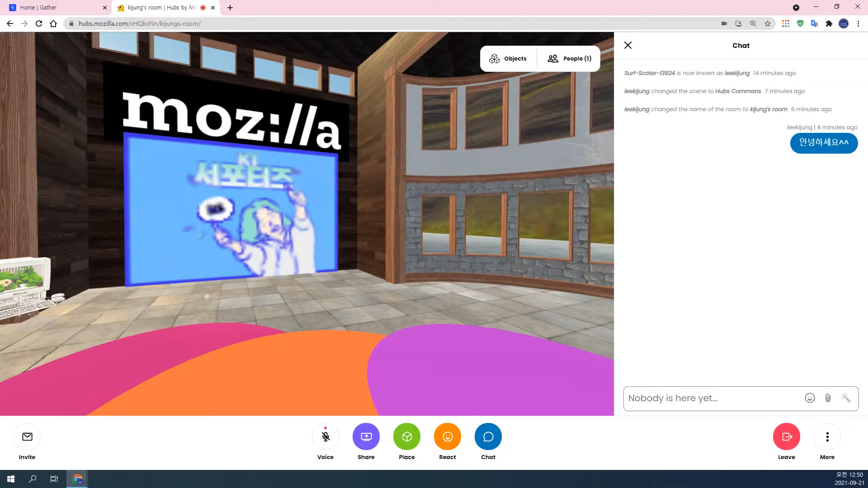
{"action": "left_click_drag", "start_coordinate": [276, 359], "coordinate": [235, 363]}
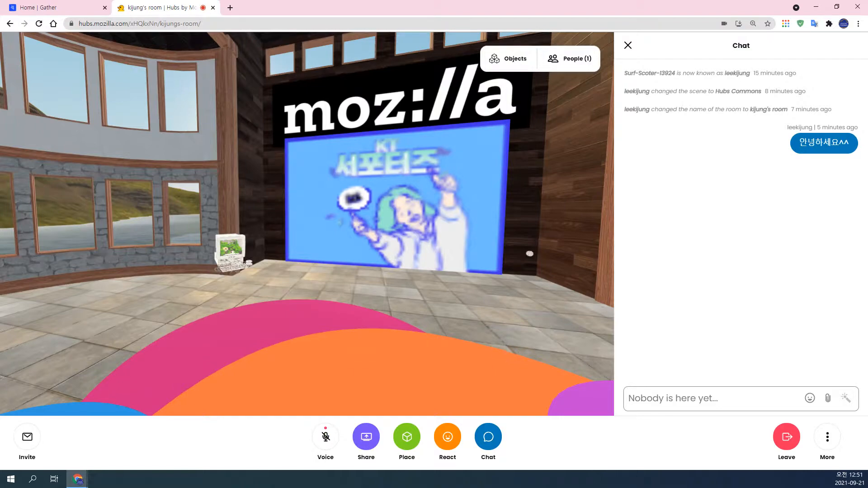
{"action": "left_click_drag", "start_coordinate": [354, 371], "coordinate": [379, 347]}
{"action": "key", "text": "d"}
{"action": "key", "text": "Down"}
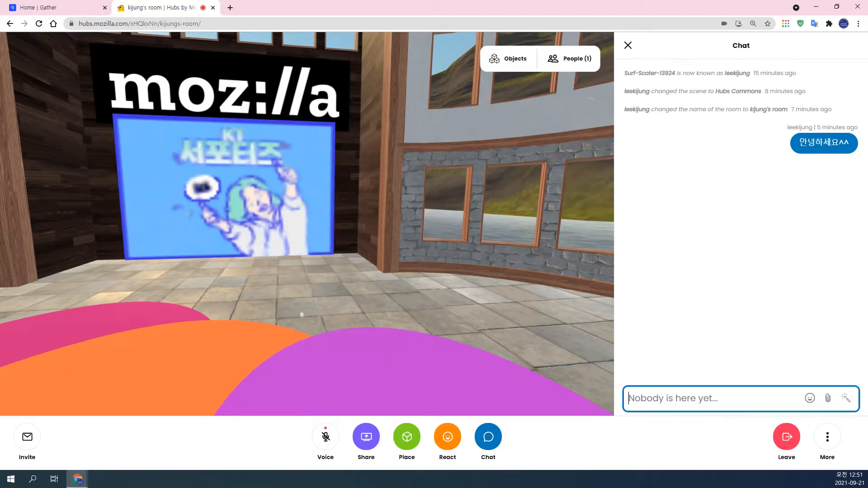
{"action": "left_click", "coordinate": [483, 357]}
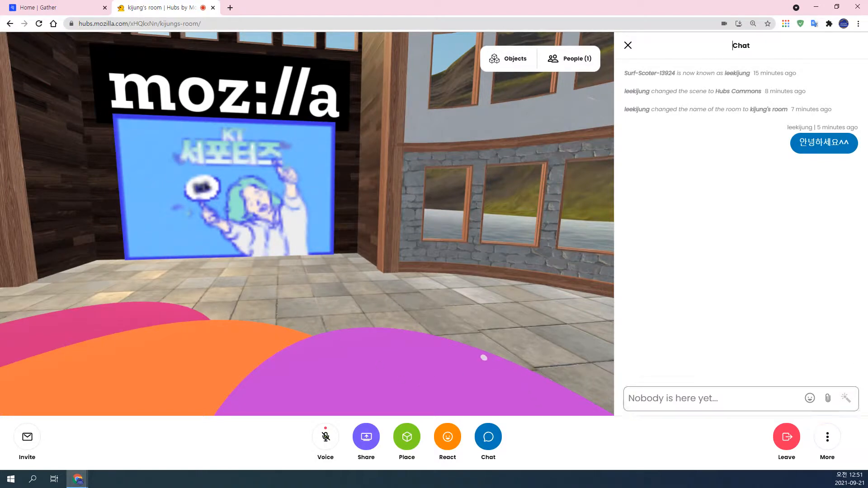